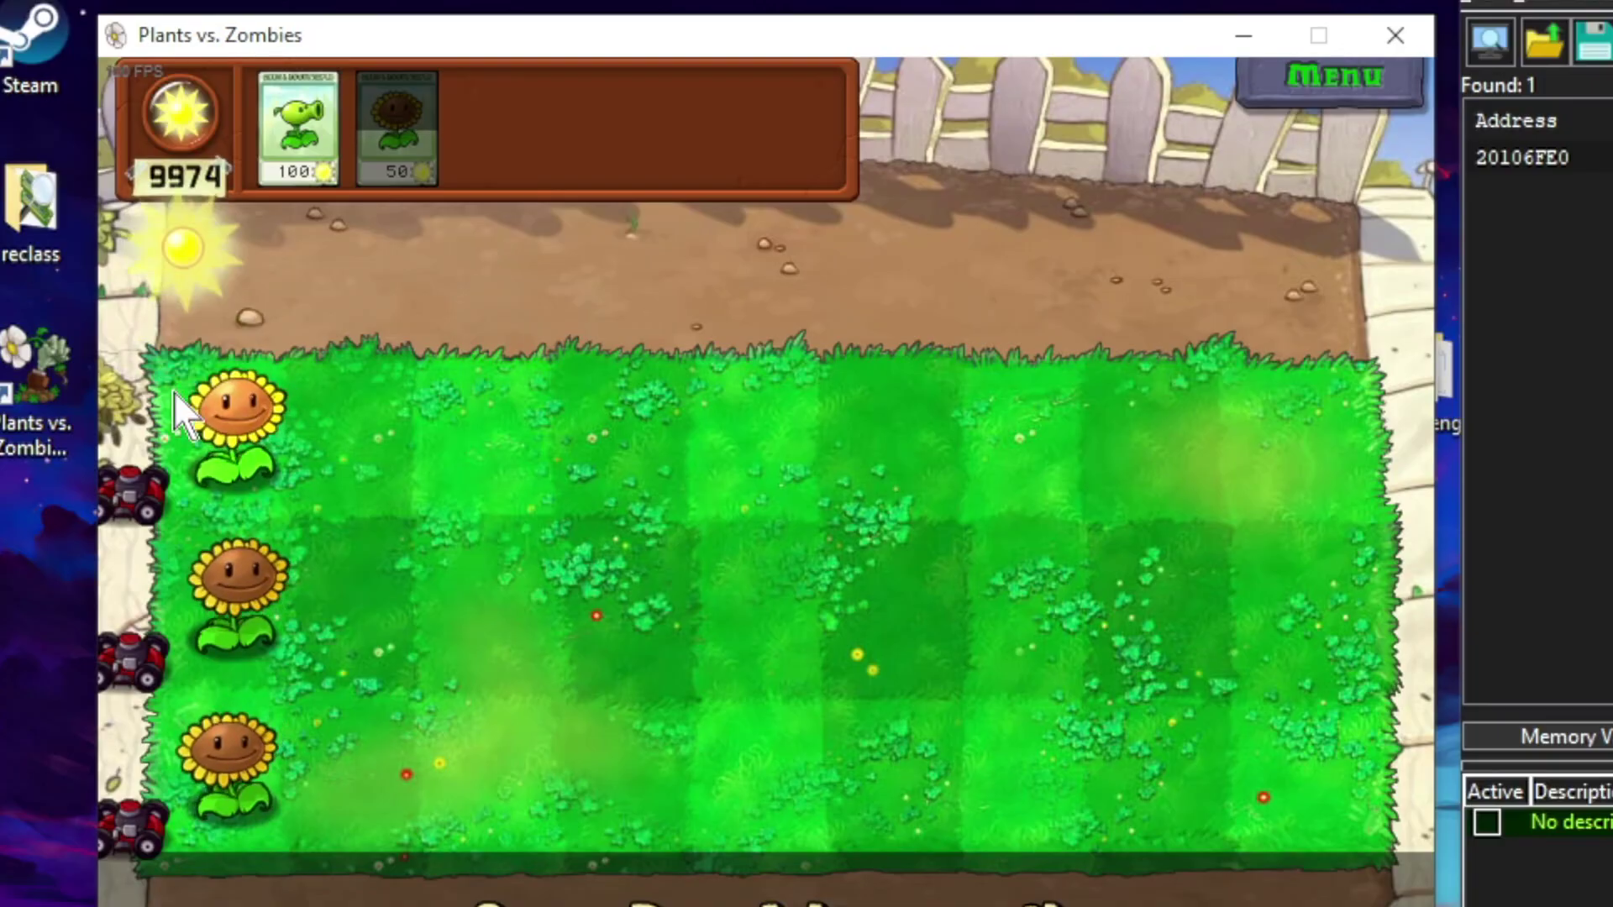
pyautogui.click(298, 126)
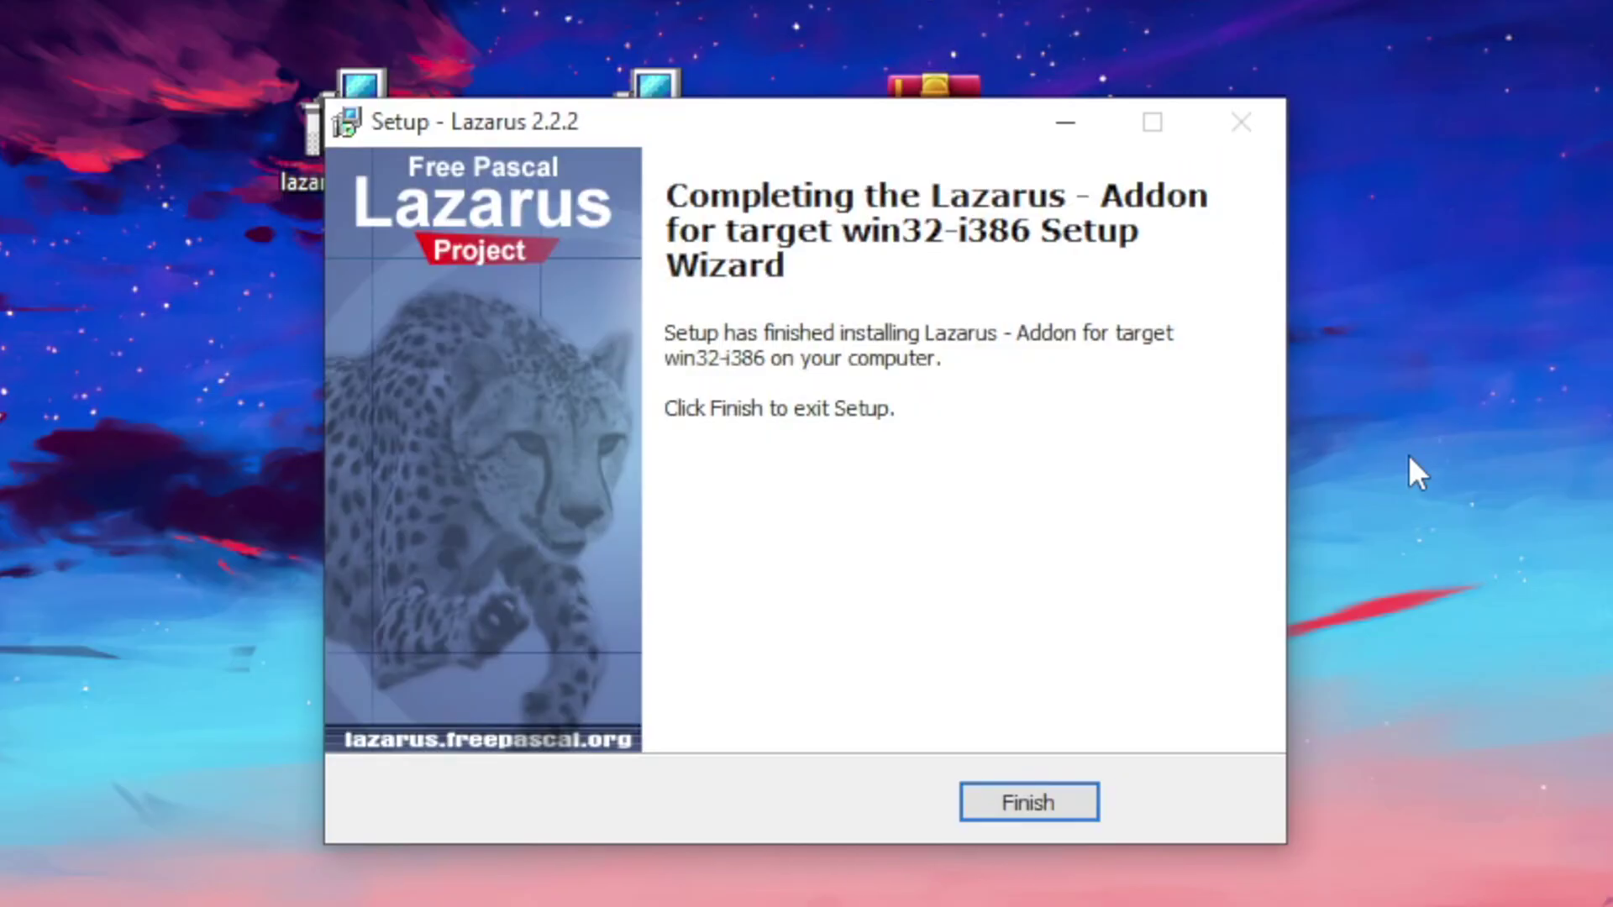
# Finish and exit the setup of the Lazarus 2.2.2 addon for target win32-i386
pyautogui.click(1021, 796)
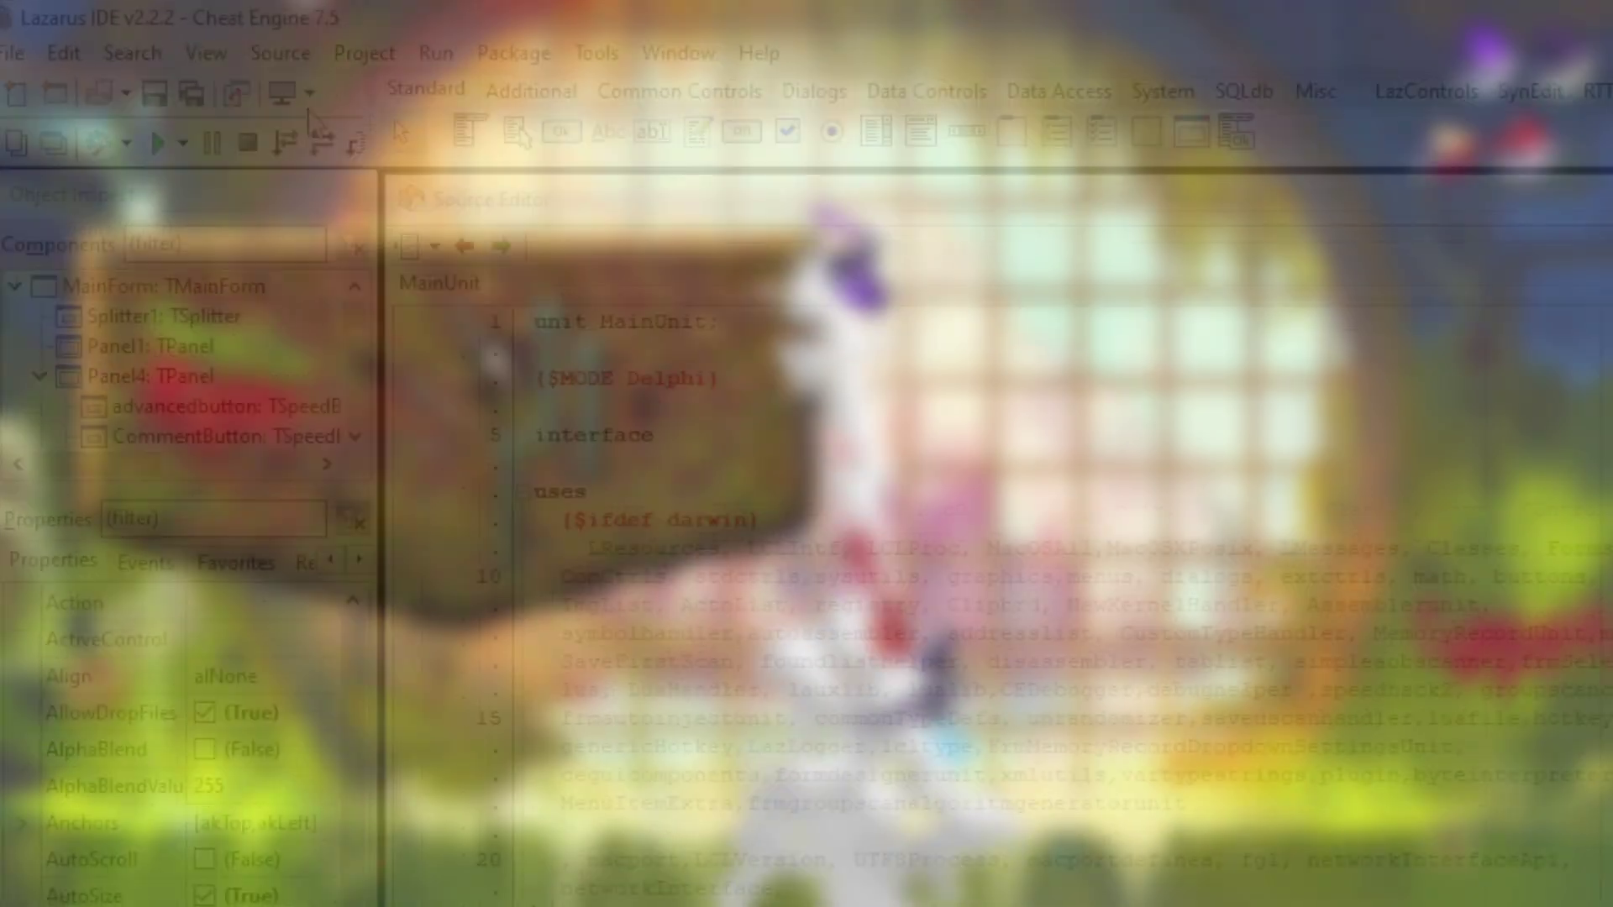
# Compile the Cheat Engine project in multiple build modes, excluding debug-nomt, debug-nomt mac, debug-nomt 32-bit and debug-nomt 64-bit
pyautogui.click(435, 52)
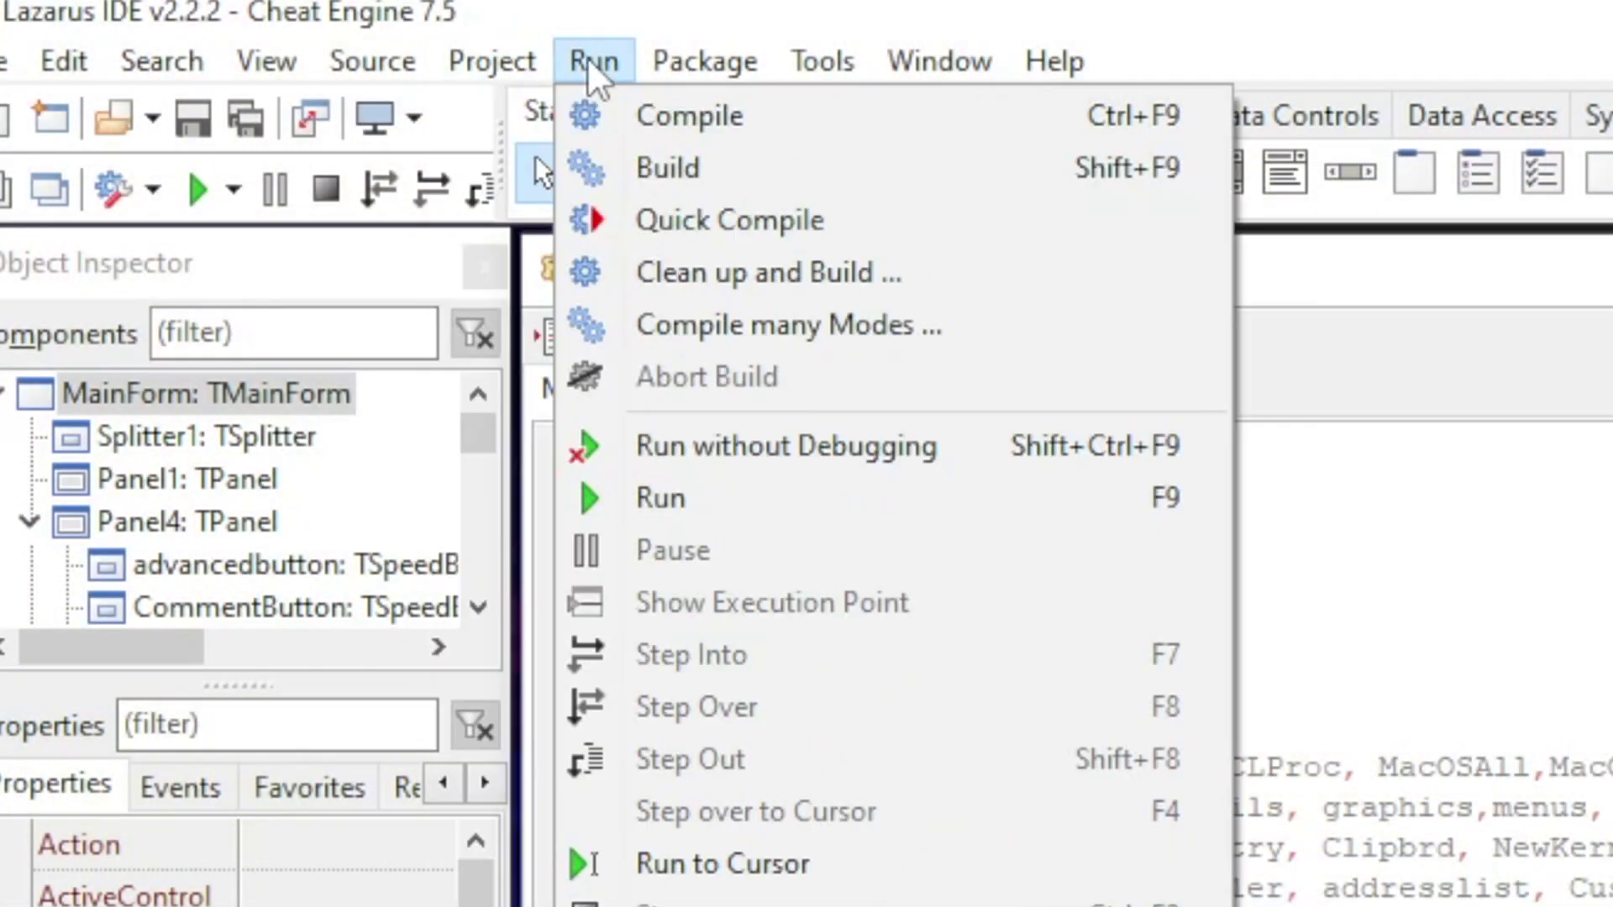
pyautogui.click(819, 322)
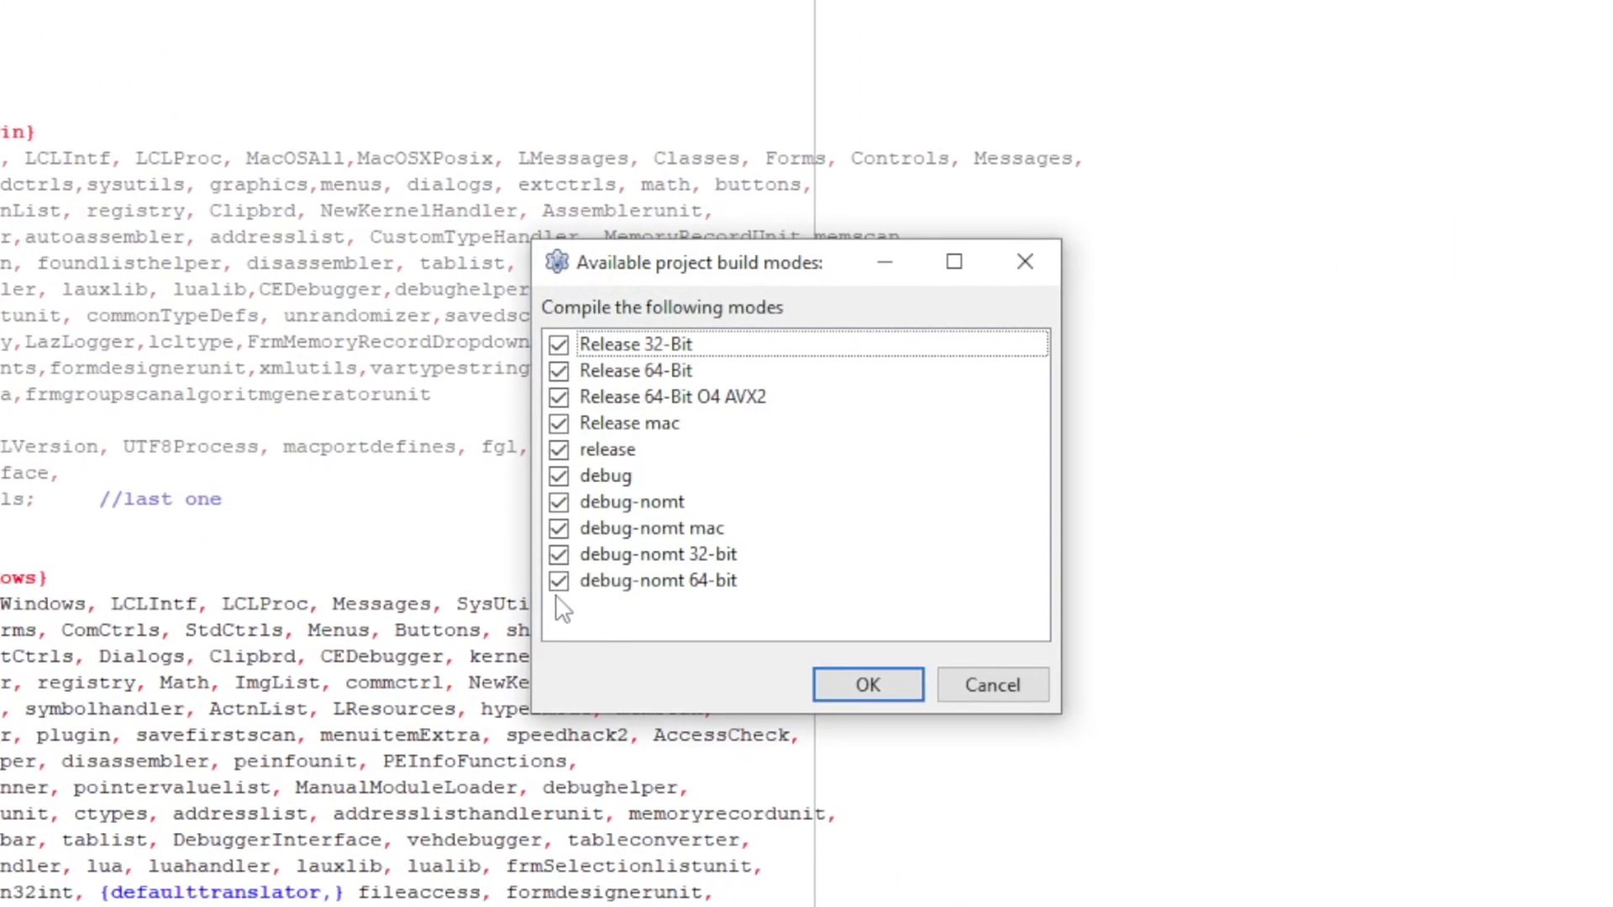
pyautogui.click(653, 641)
pyautogui.click(653, 613)
pyautogui.click(653, 587)
pyautogui.click(652, 559)
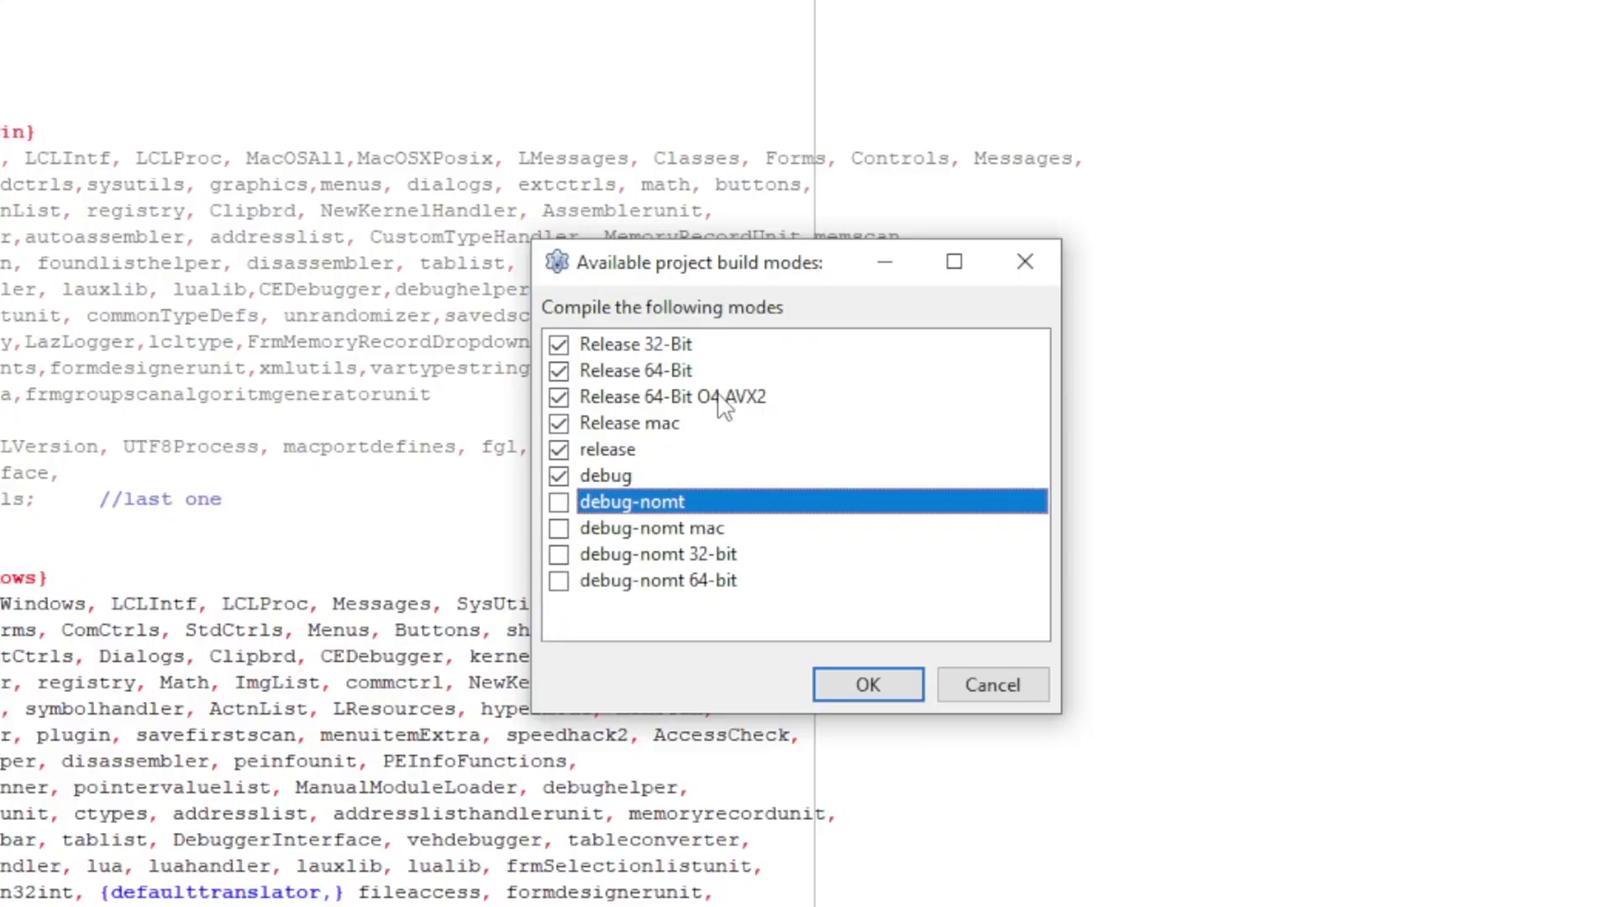
pyautogui.click(857, 687)
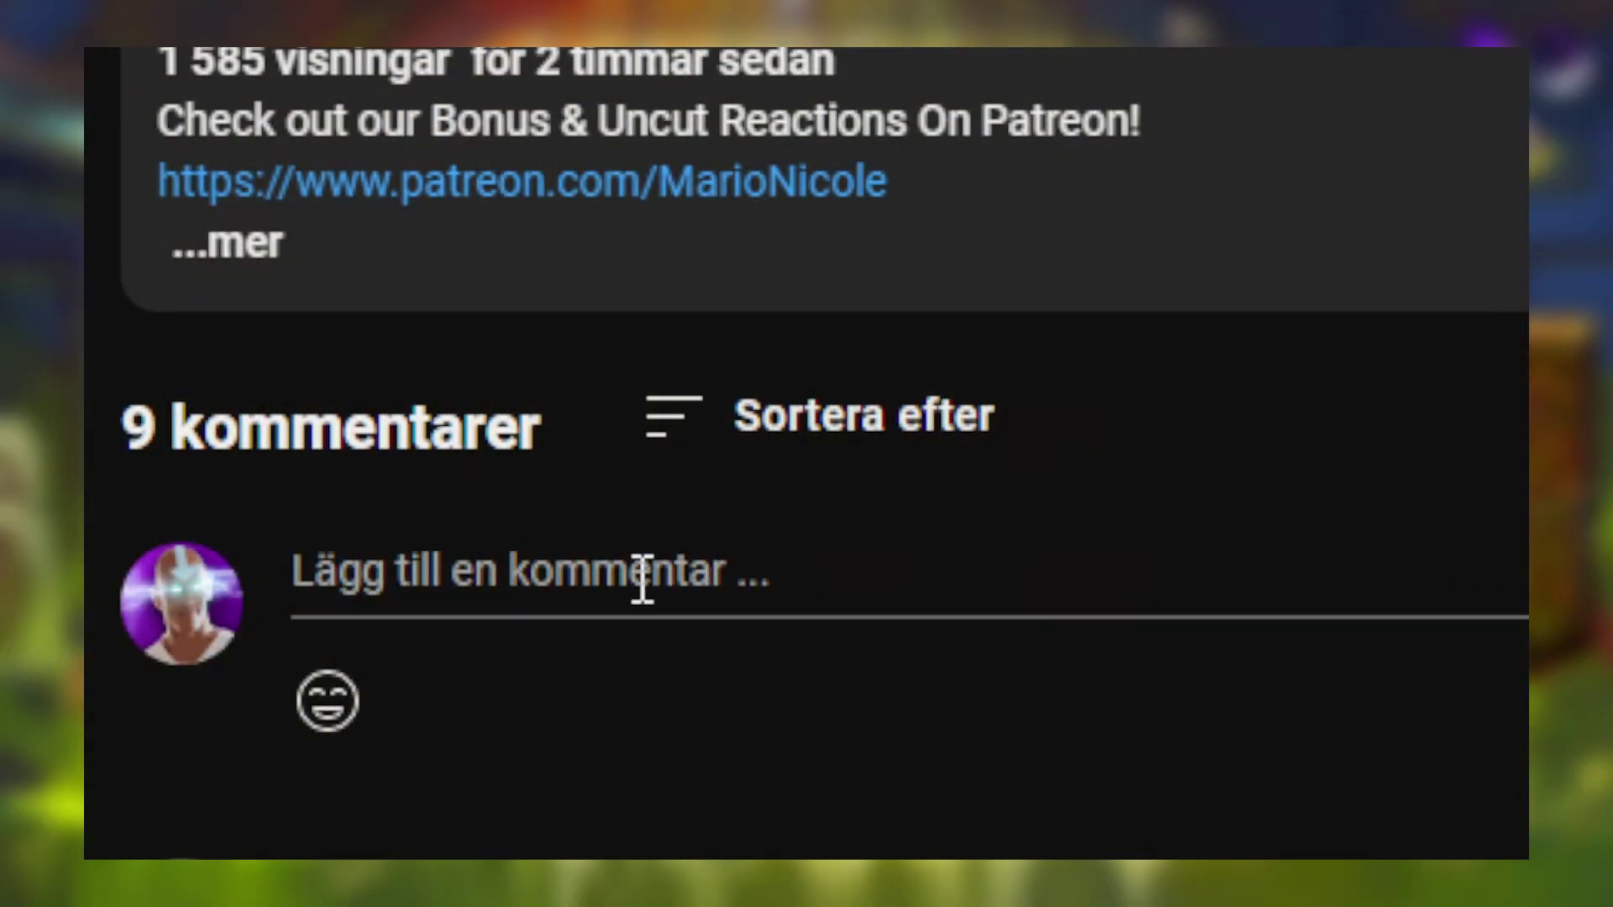
# Write the comment "Please notice me" under the video and bring up the emoji choices
pyautogui.click(641, 574)
pyautogui.write('Please notice me')
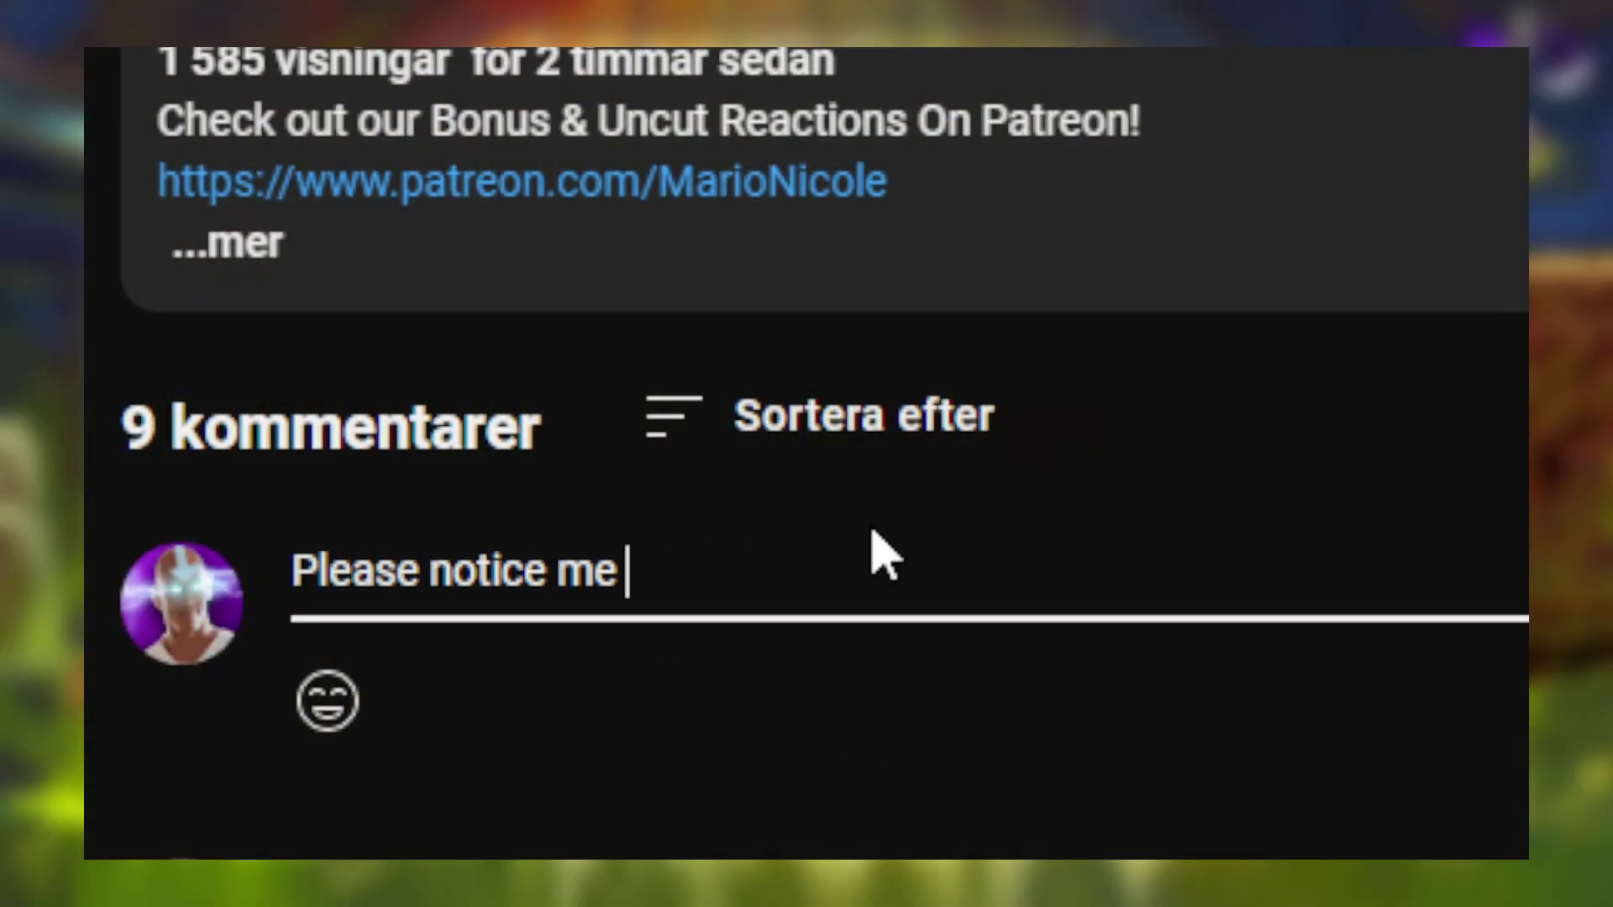
pyautogui.click(328, 701)
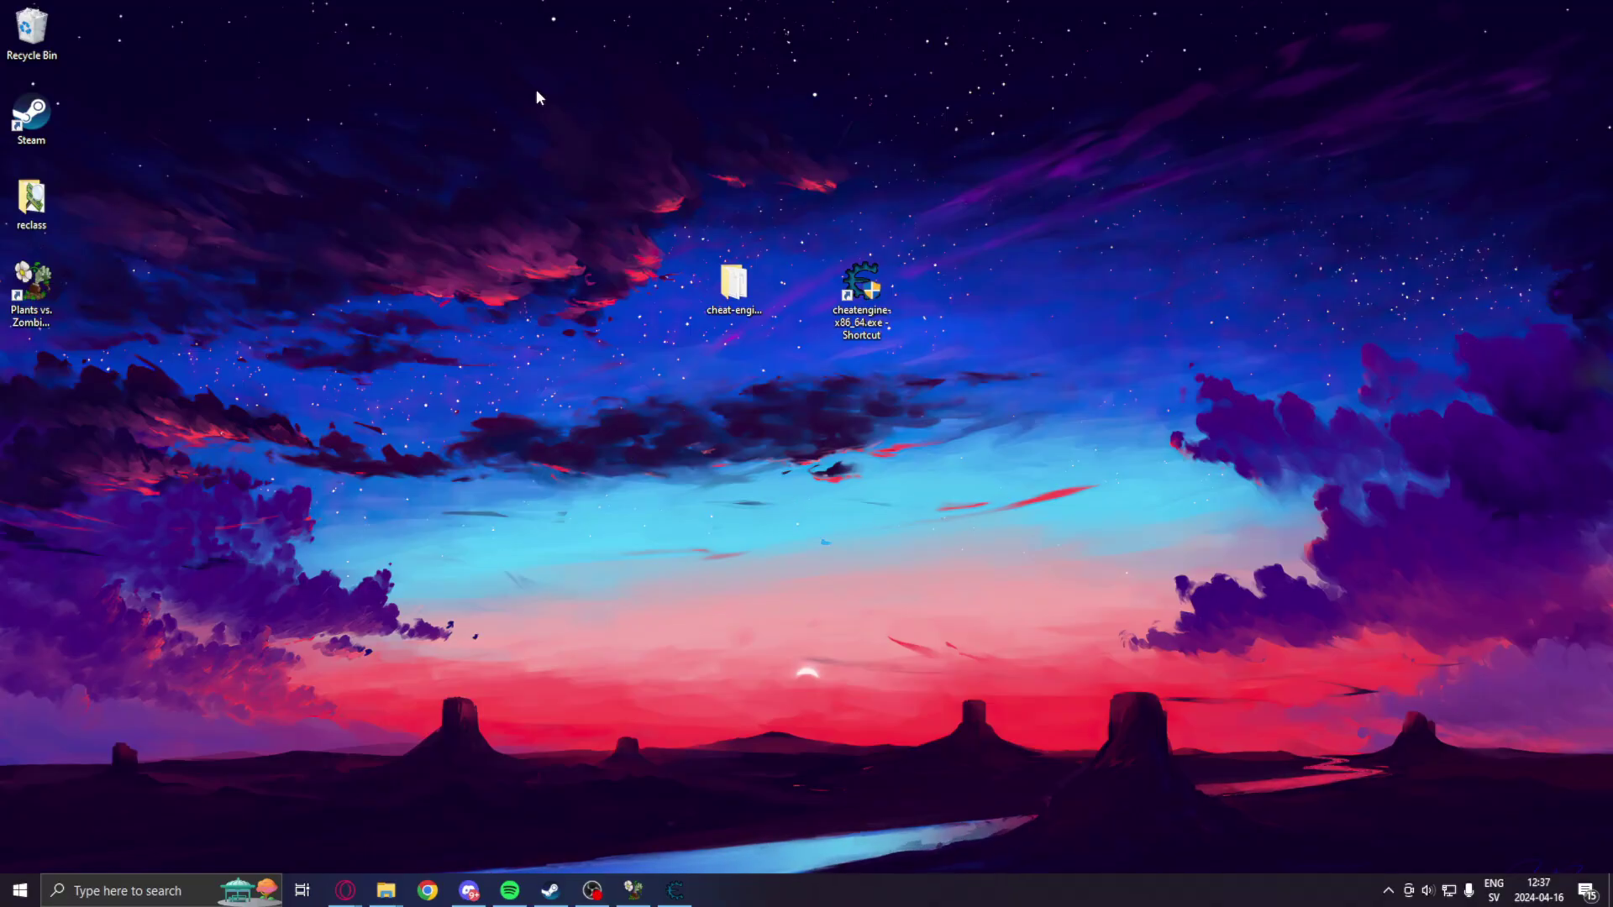
# Look through the cheat-engine-7.5 source folder on the desktop and minimize its window
pyautogui.doubleClick(725, 280)
pyautogui.moveTo(879, 160); pyautogui.dragTo(361, 131)
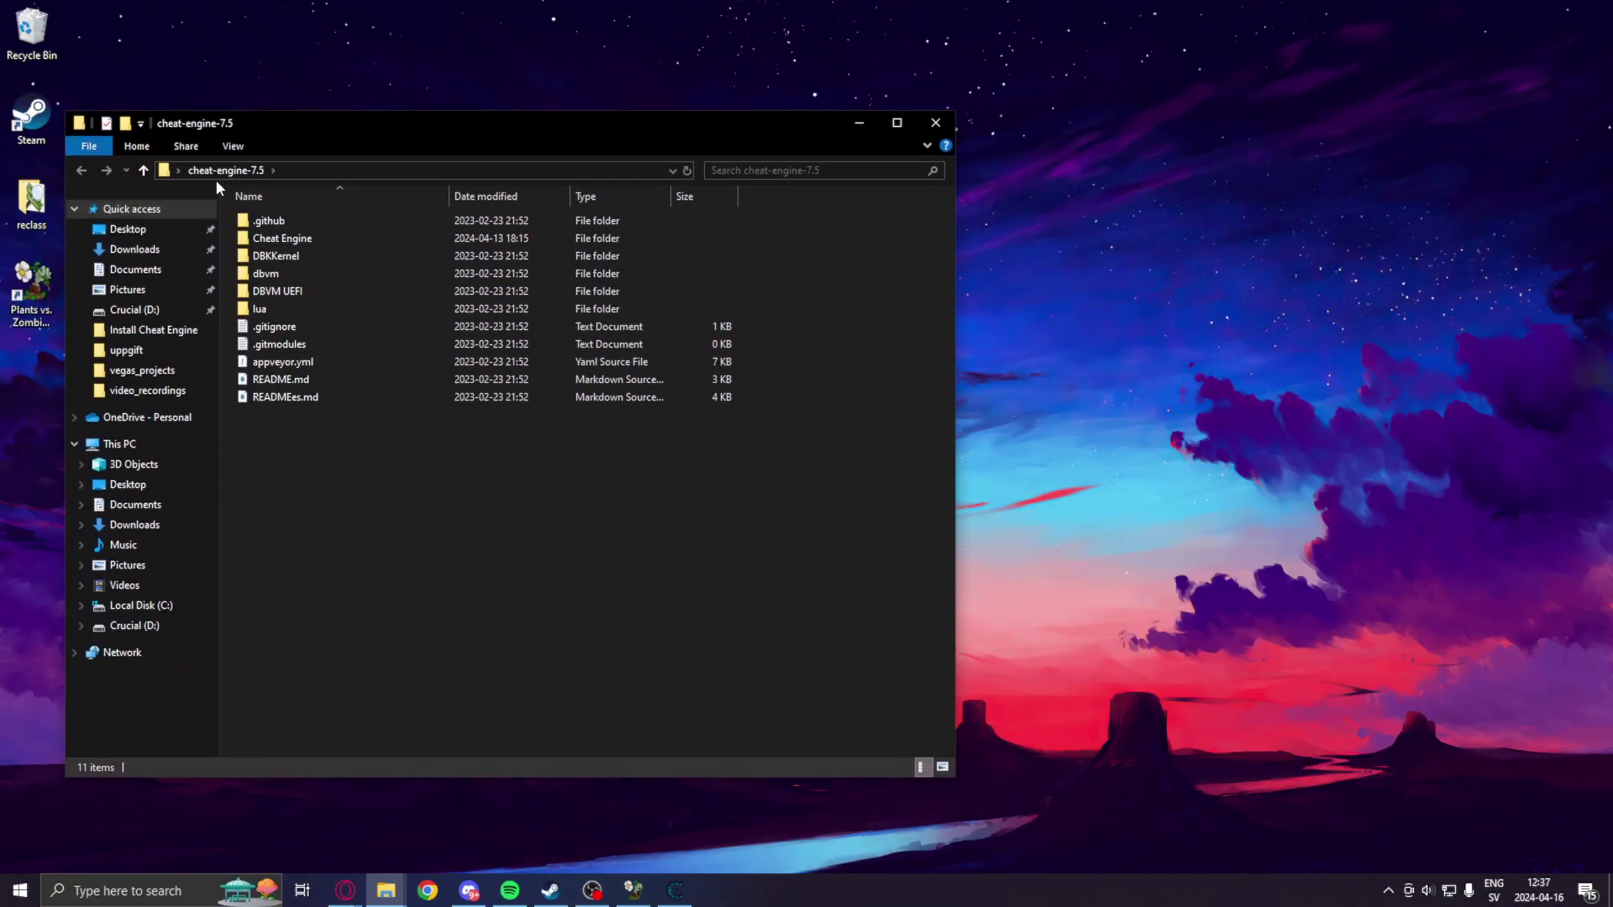
pyautogui.moveTo(843, 126); pyautogui.dragTo(1176, 453)
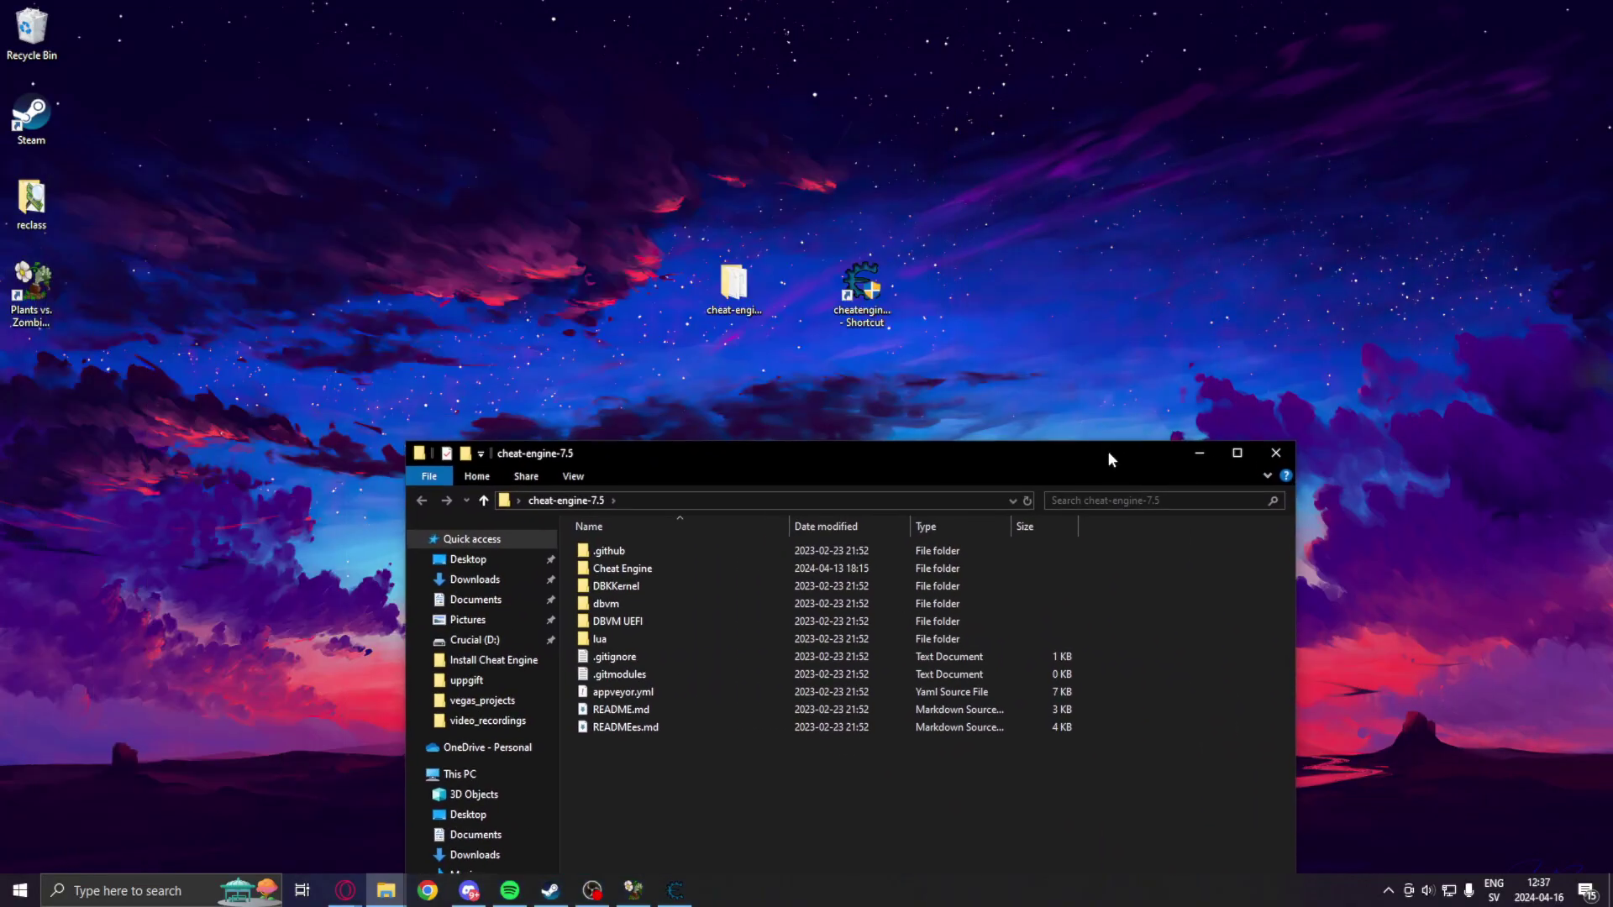
pyautogui.click(1193, 452)
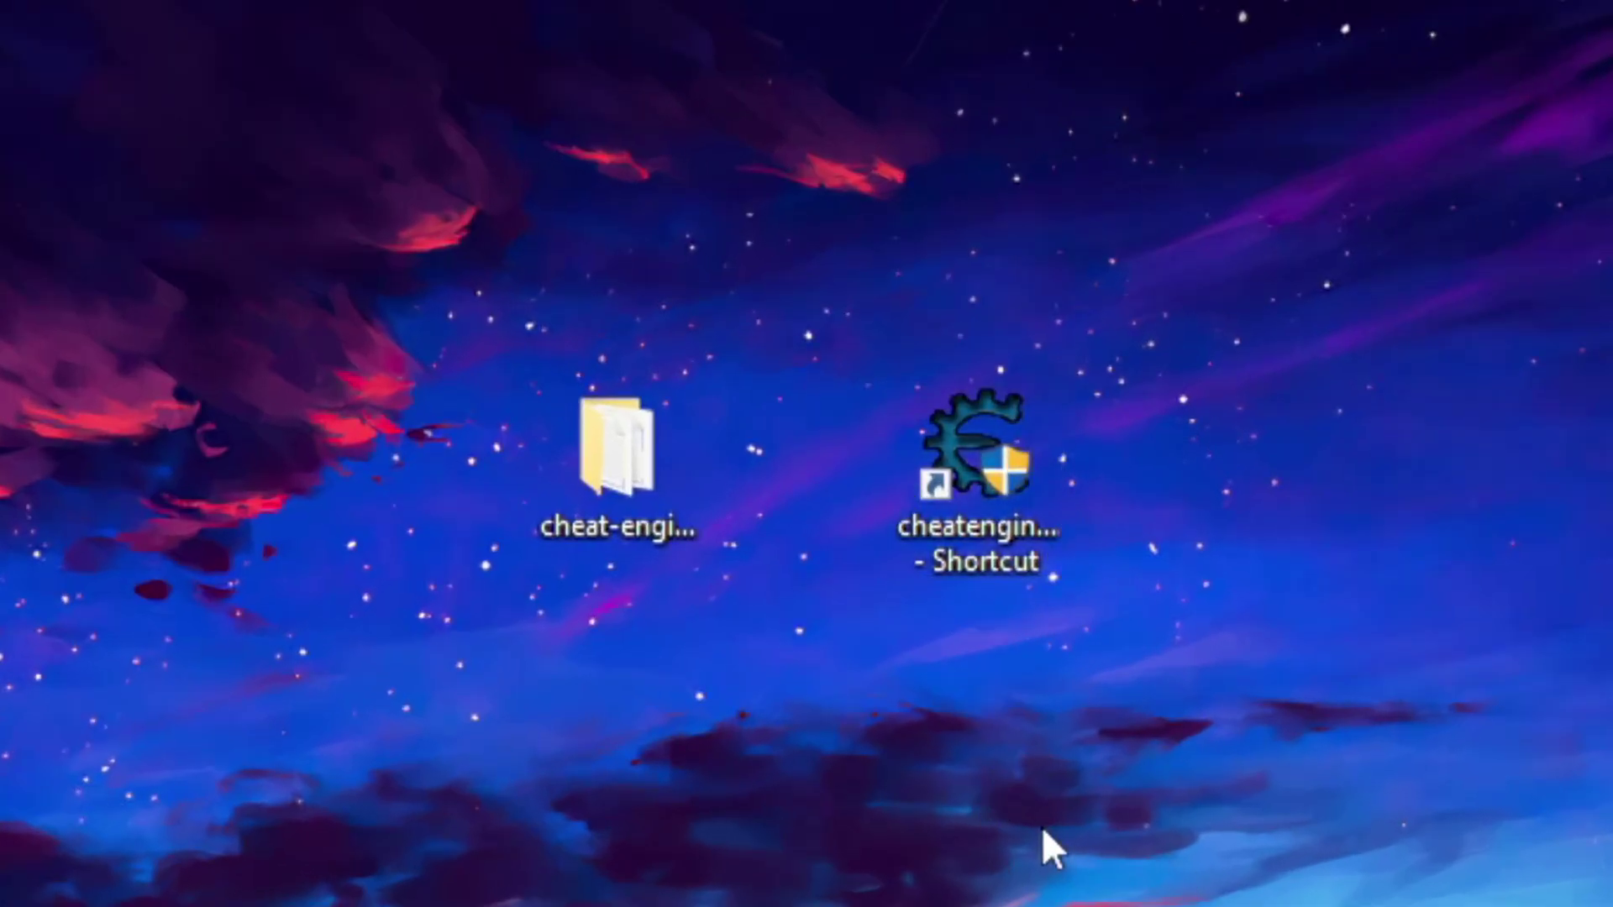
# Launch Cheat Engine from its desktop shortcut and place its window beside the Plants vs. Zombies game
pyautogui.click(986, 433)
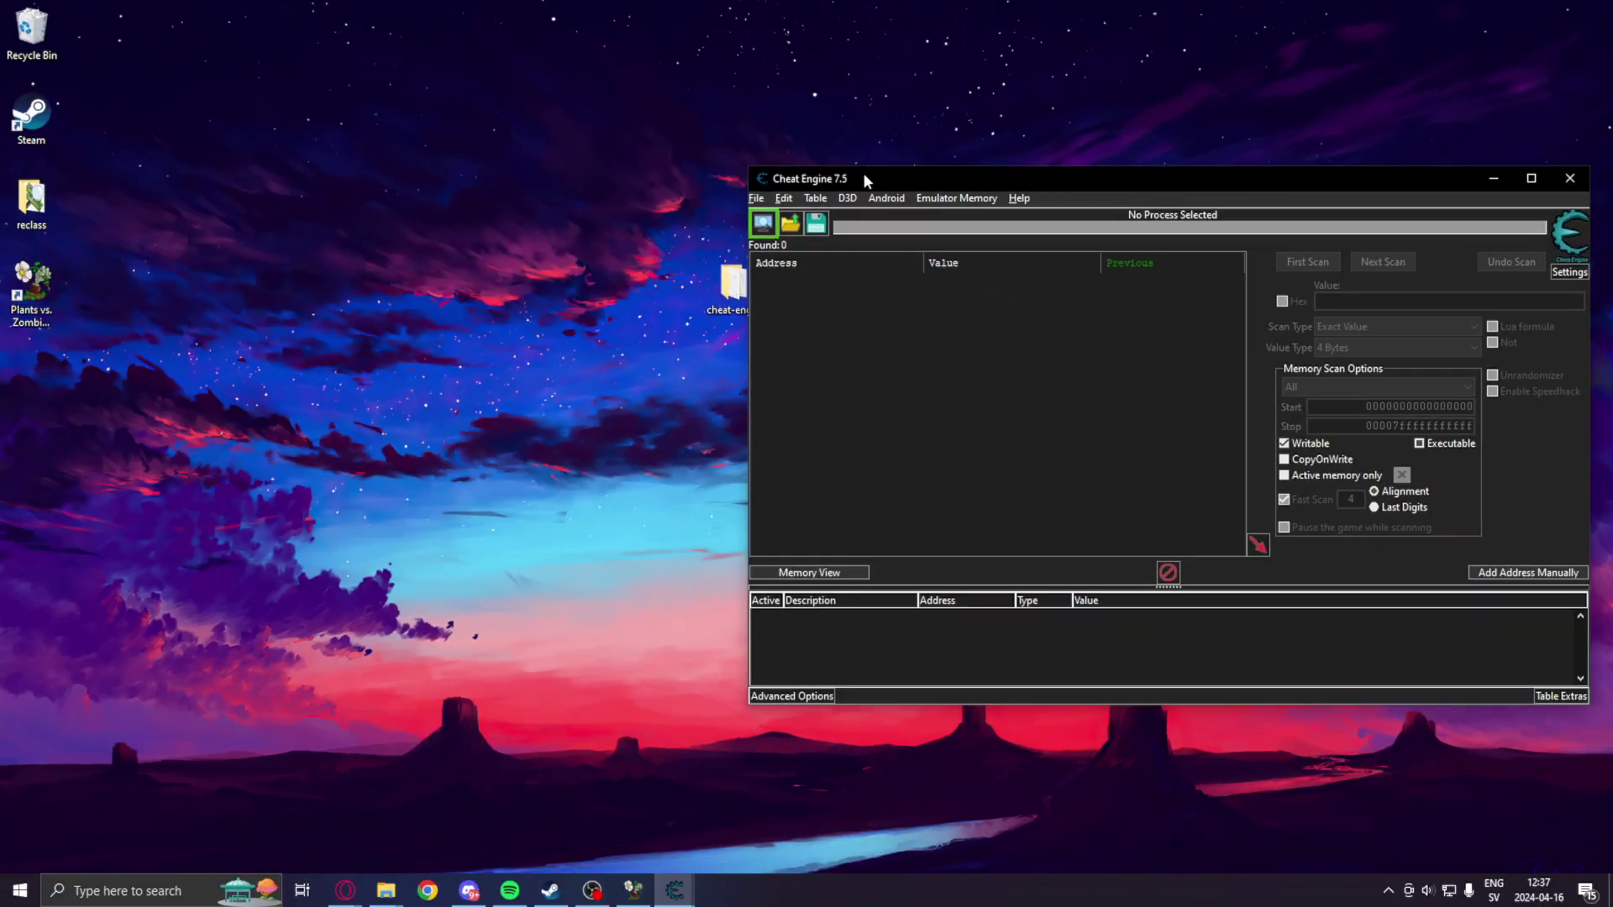
pyautogui.moveTo(749, 167); pyautogui.dragTo(748, 133)
pyautogui.moveTo(989, 142); pyautogui.dragTo(683, 130)
pyautogui.moveTo(1290, 690); pyautogui.dragTo(1156, 687)
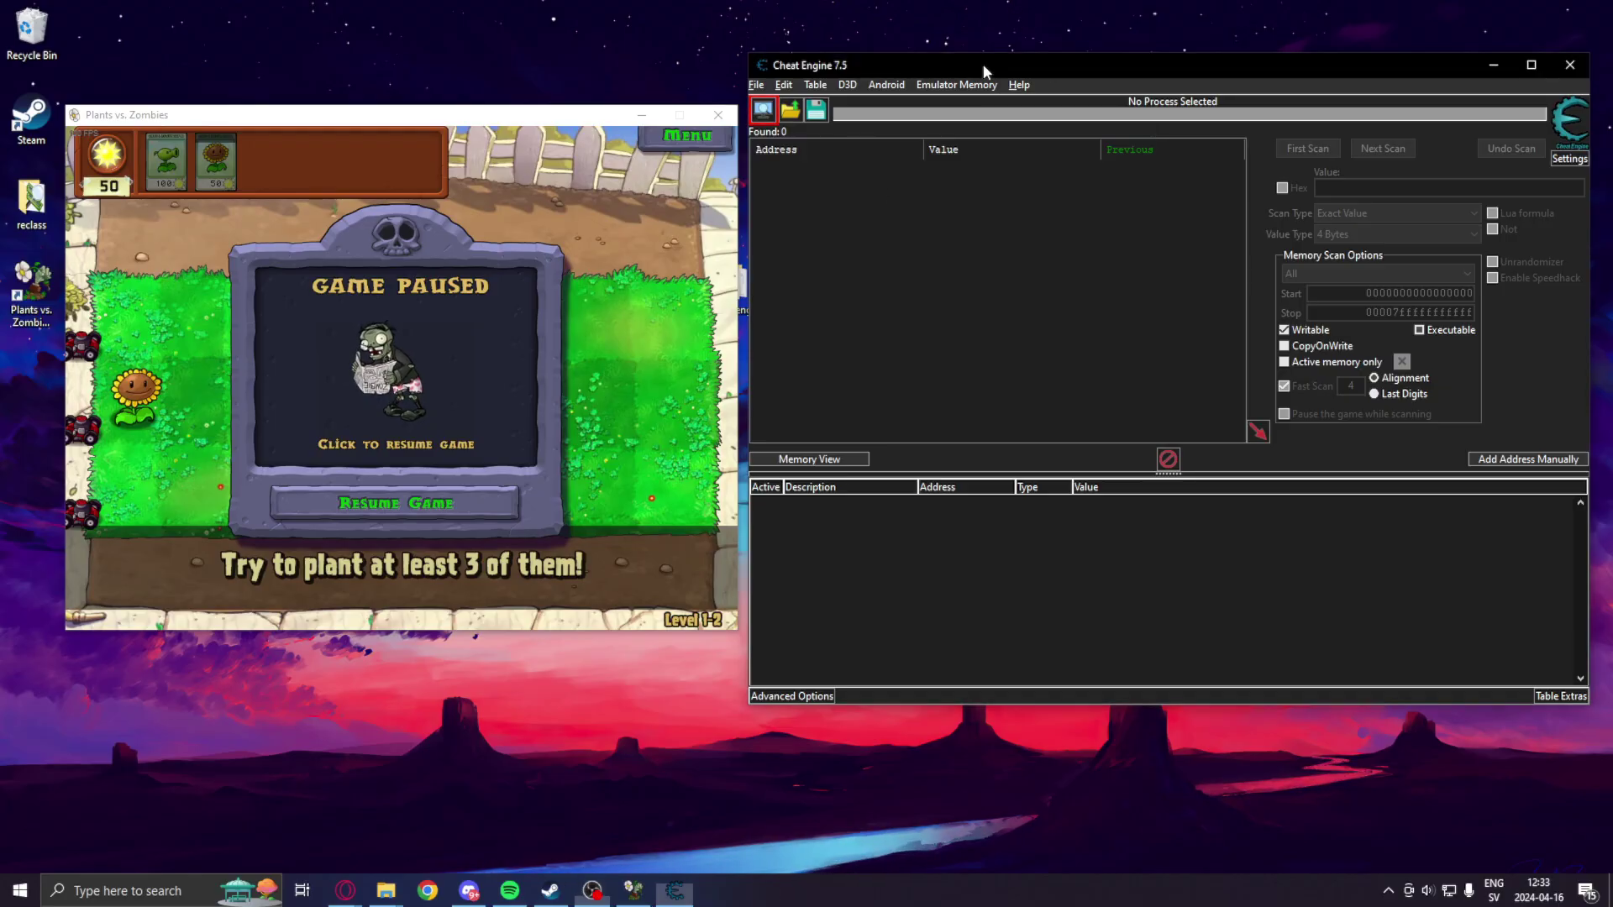
pyautogui.moveTo(984, 67); pyautogui.dragTo(986, 76)
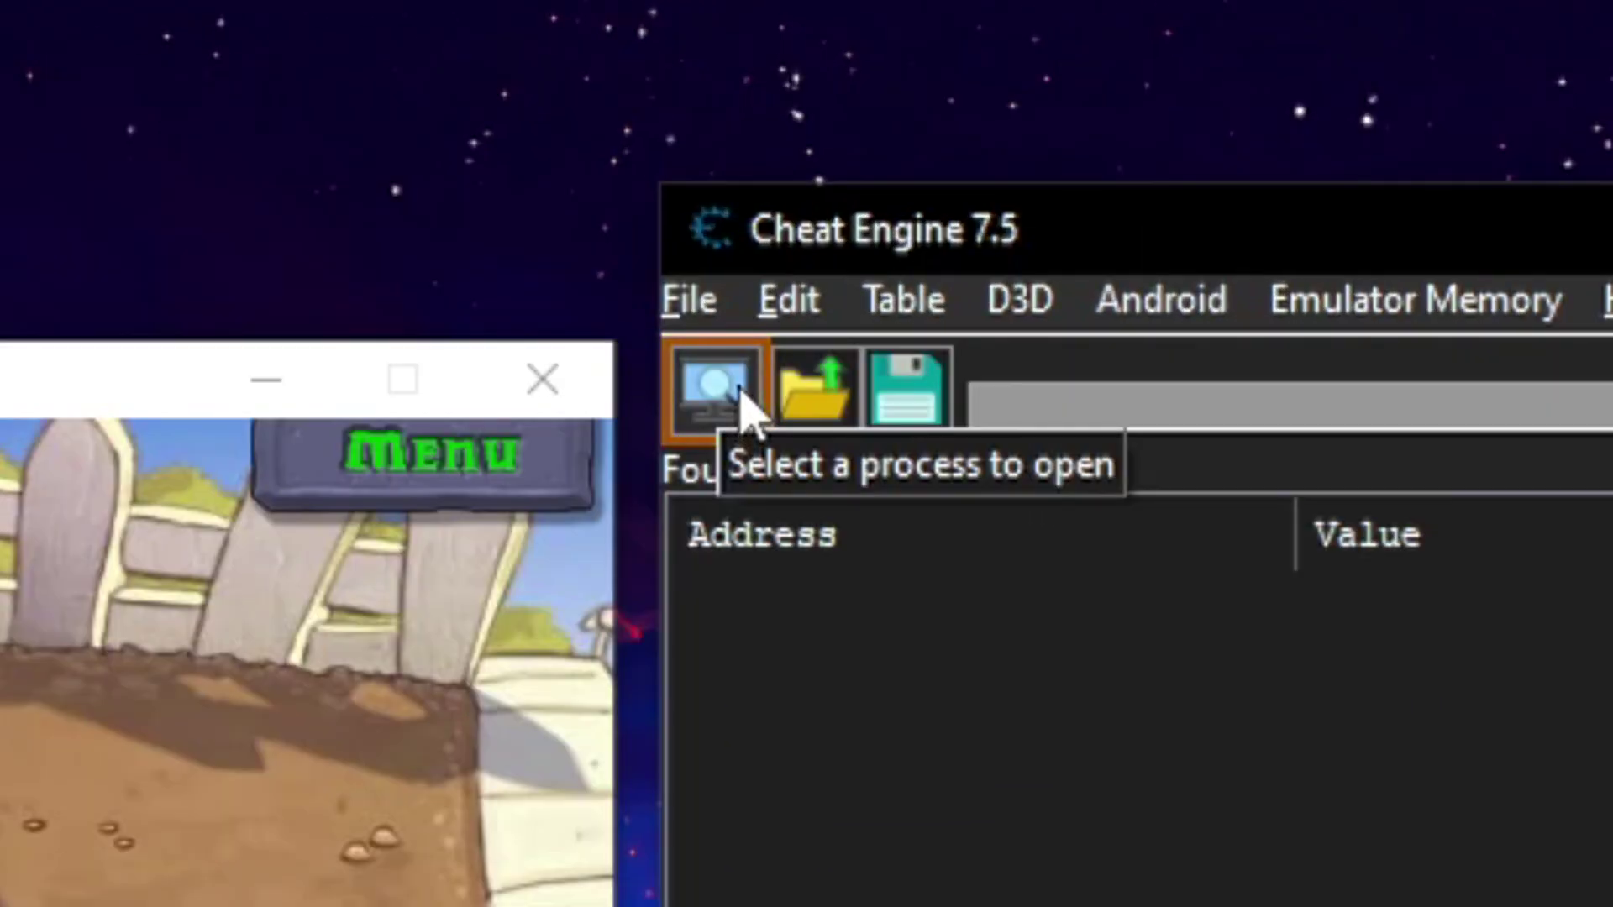
# Open the Plants vs. Zombies process and run a first scan for the exact value 50
pyautogui.click(741, 389)
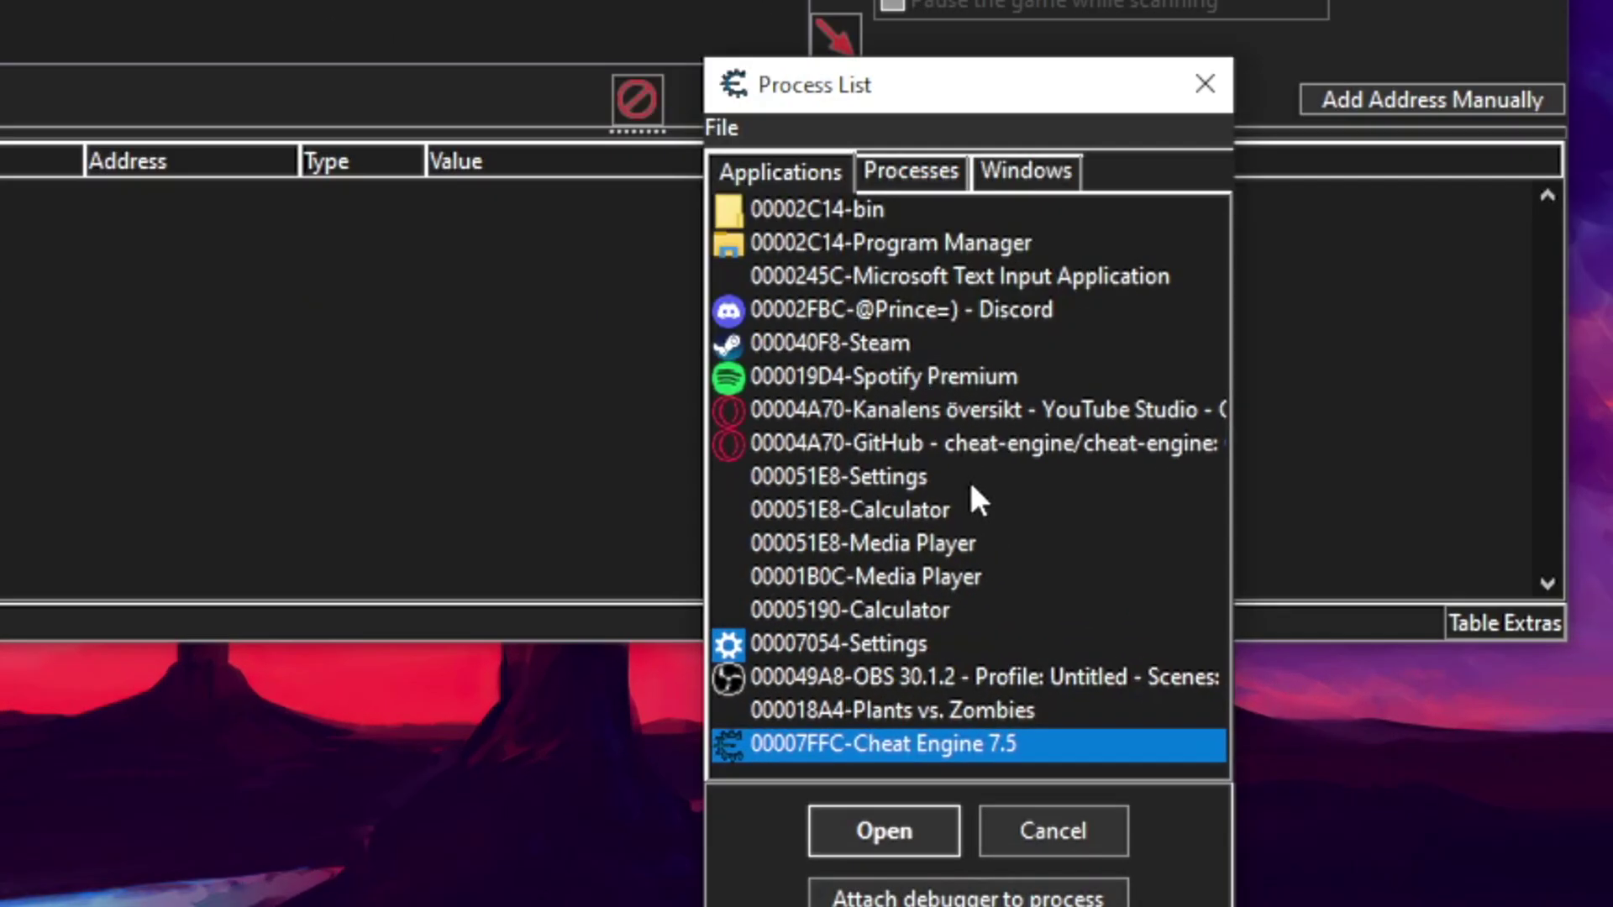
pyautogui.click(939, 712)
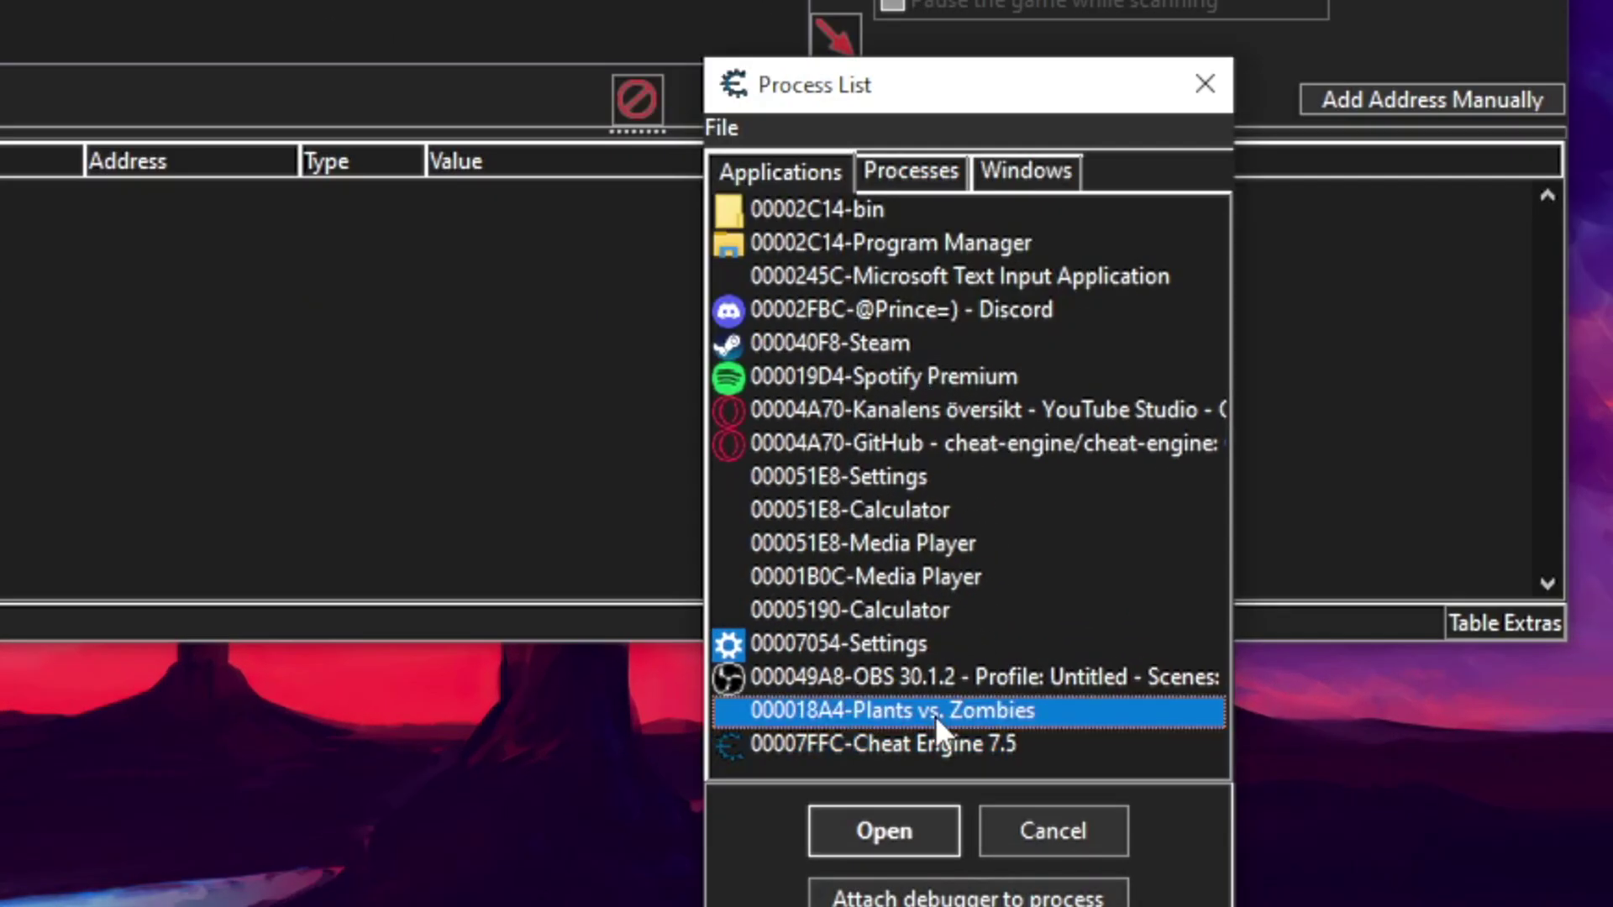
pyautogui.click(869, 832)
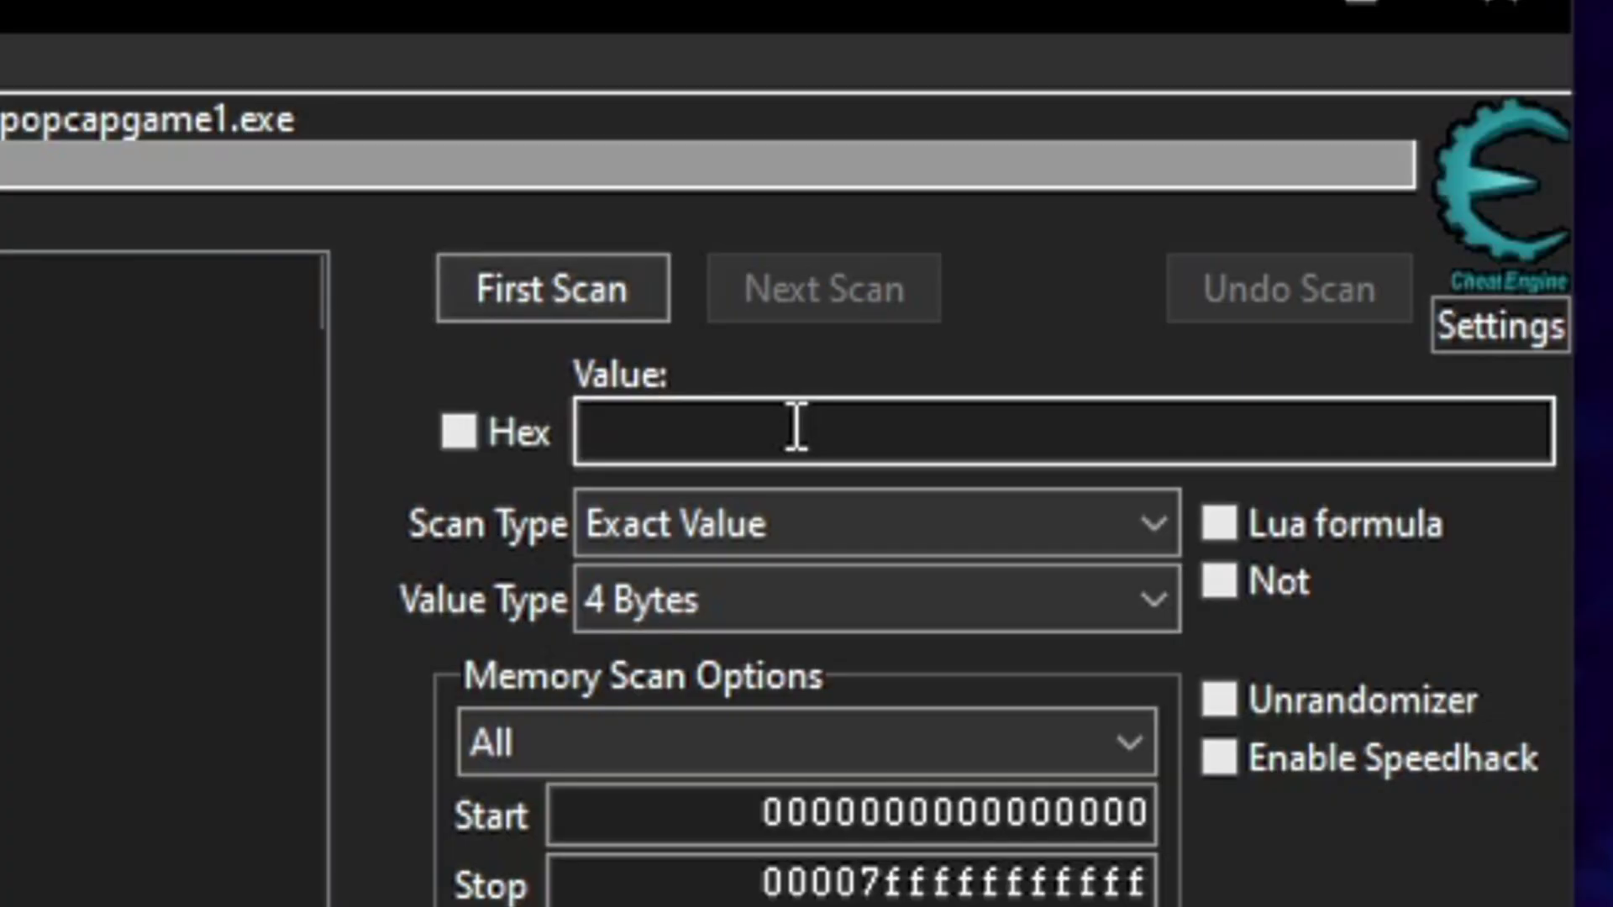
pyautogui.click(600, 289)
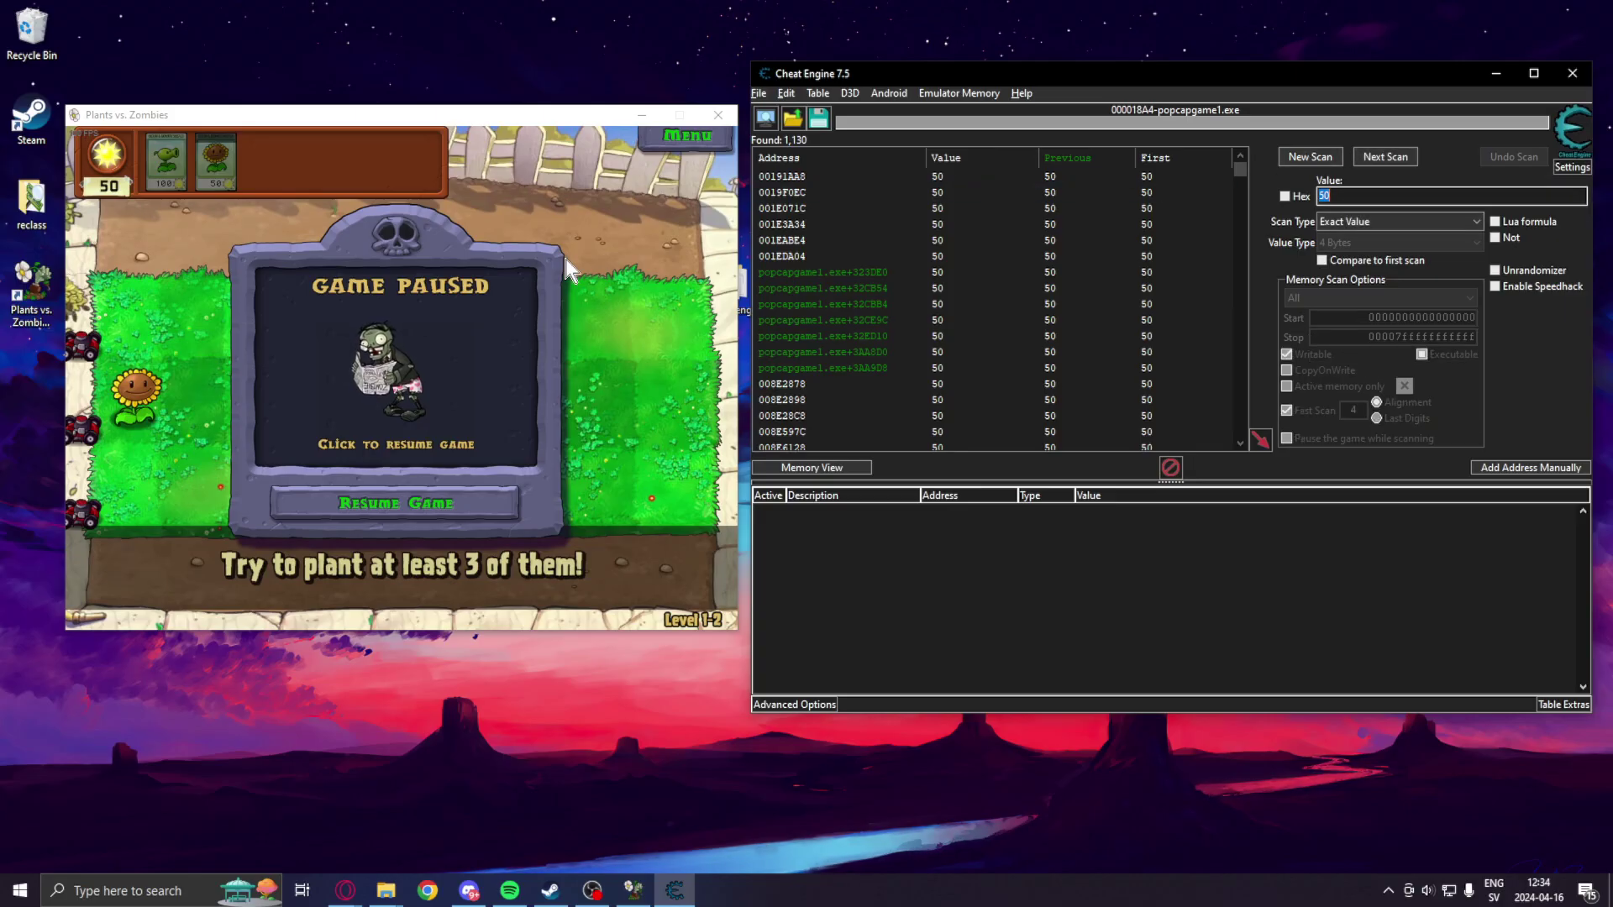
# Resume Plants vs. Zombies to plant a sunflower in the top row's first tile, and rescan in Cheat Engine for the value 0
pyautogui.click(431, 502)
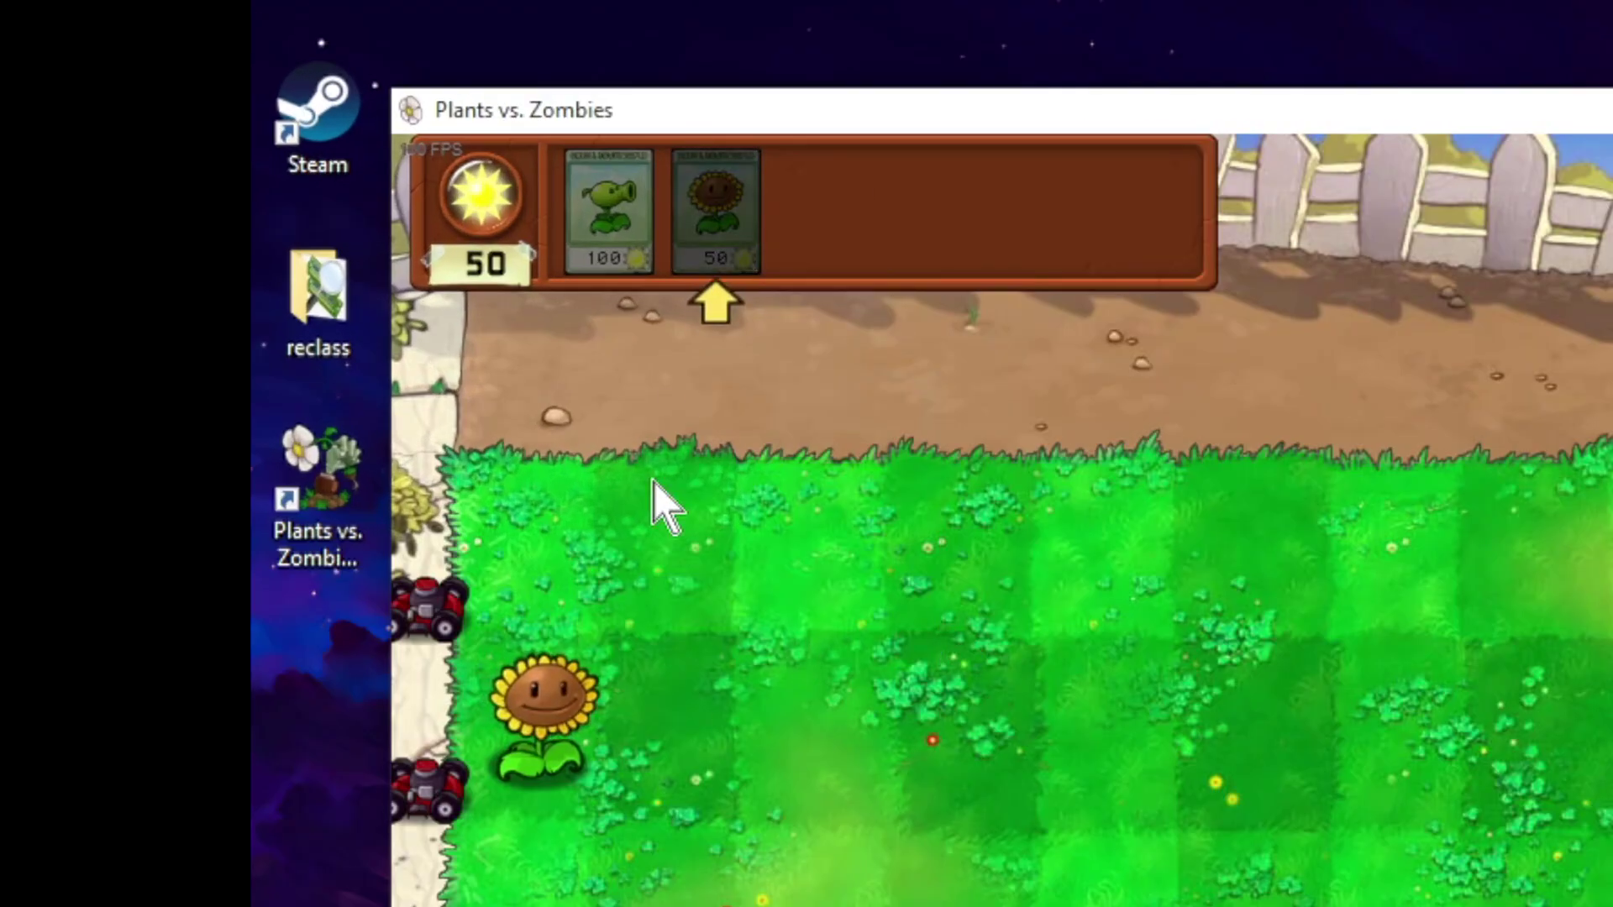
pyautogui.click(216, 162)
pyautogui.click(136, 314)
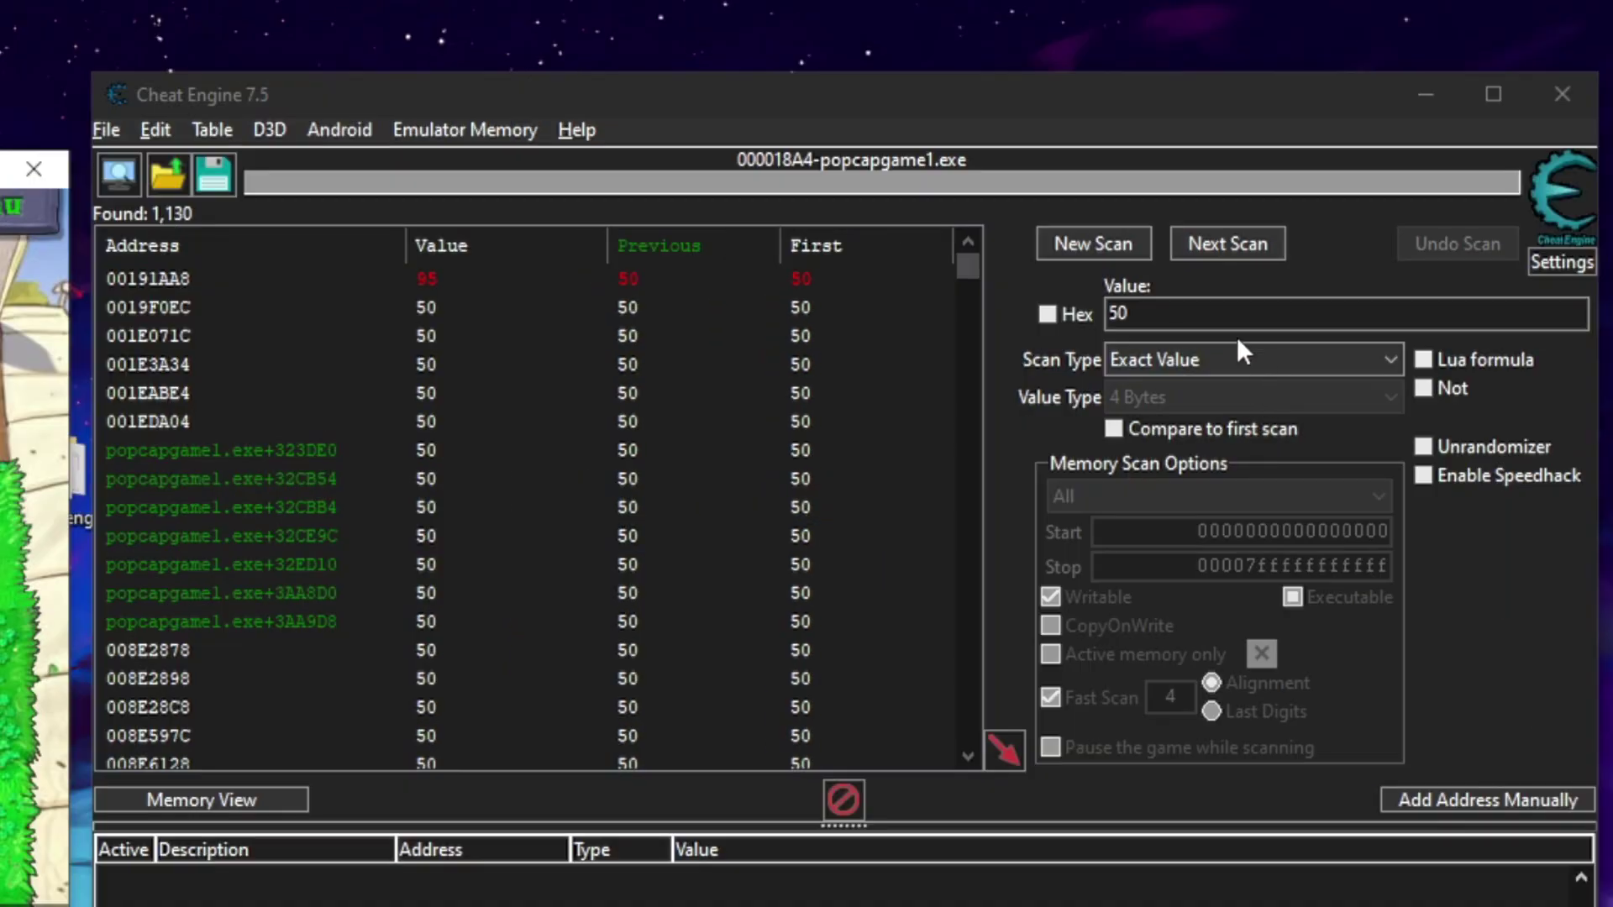
pyautogui.moveTo(1186, 316); pyautogui.dragTo(949, 304)
pyautogui.click(1227, 243)
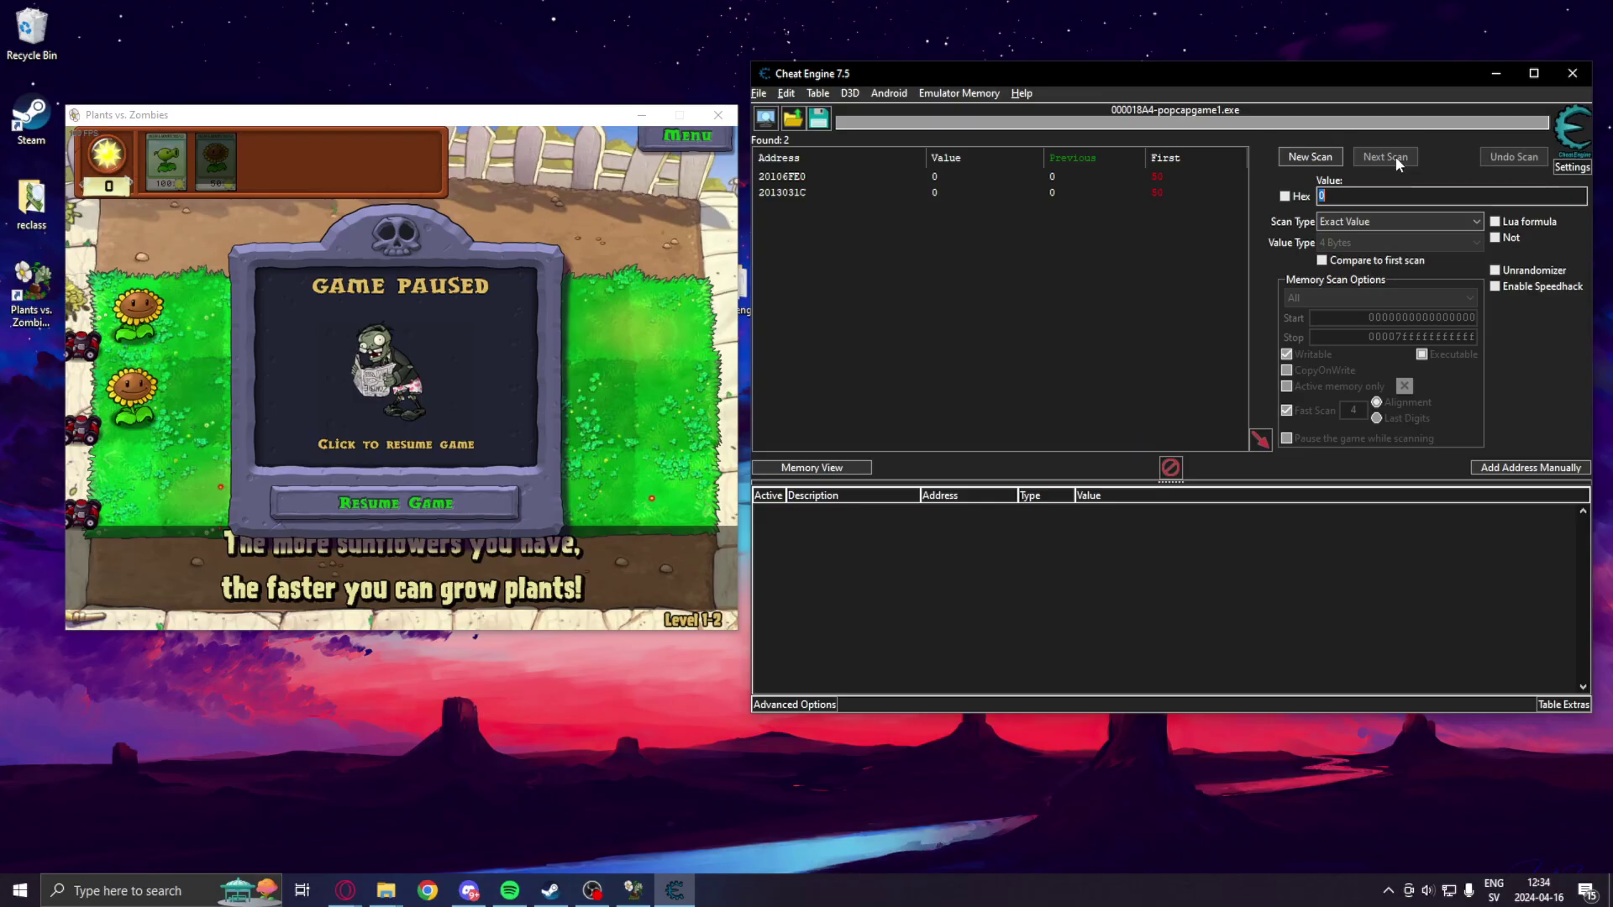
# Resume Plants vs. Zombies to collect a sun, and rescan in Cheat Engine for the value 25
pyautogui.click(428, 496)
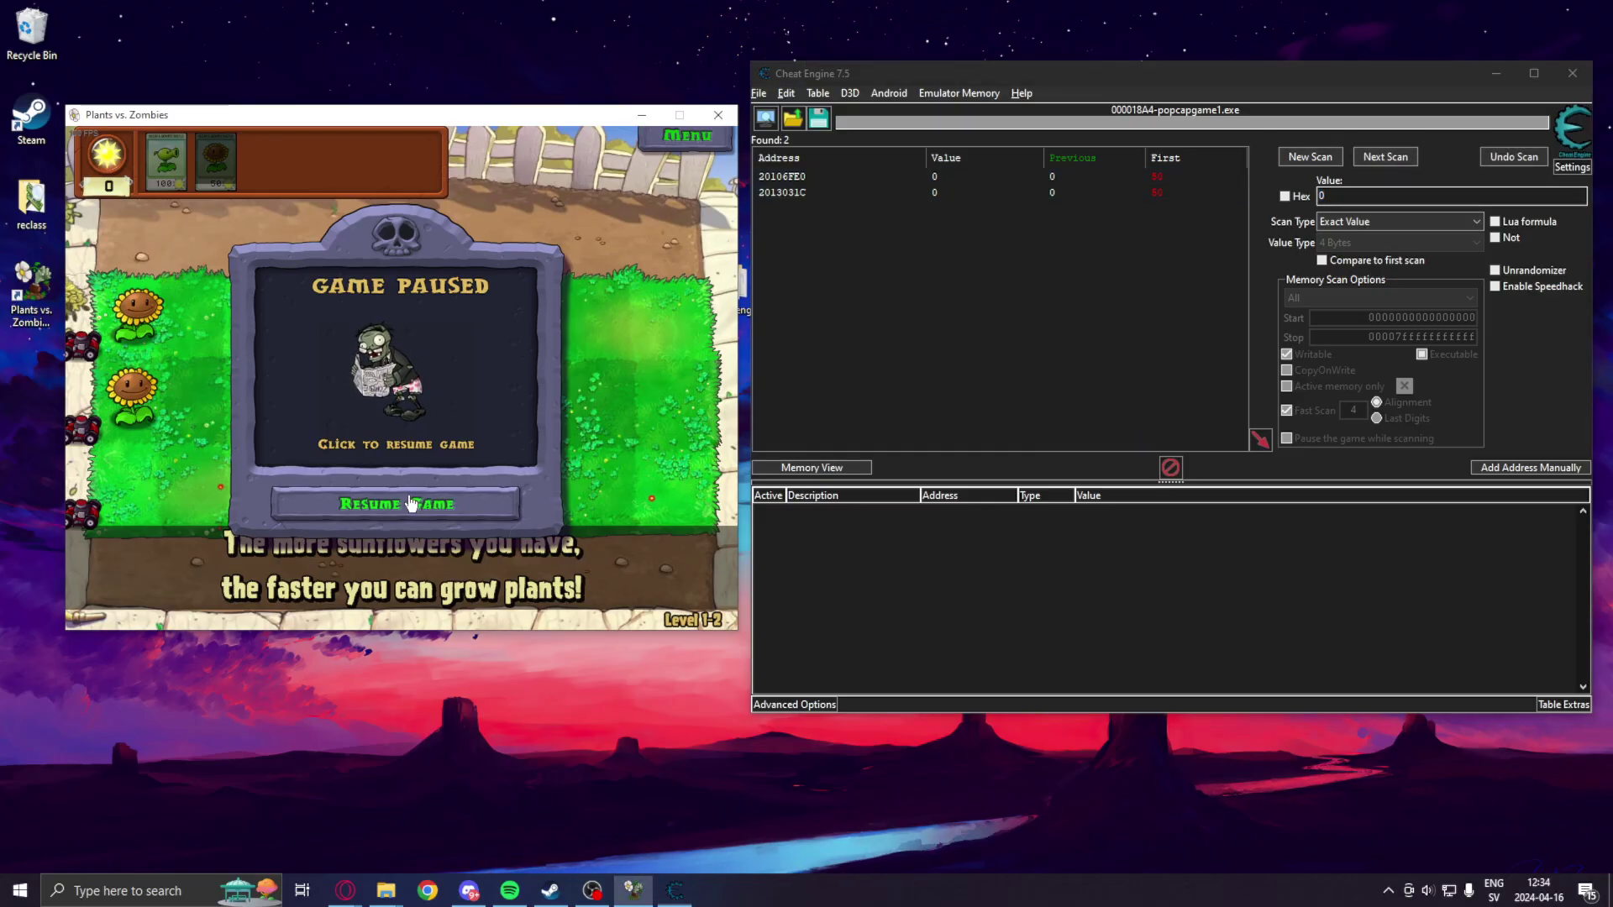
pyautogui.click(624, 256)
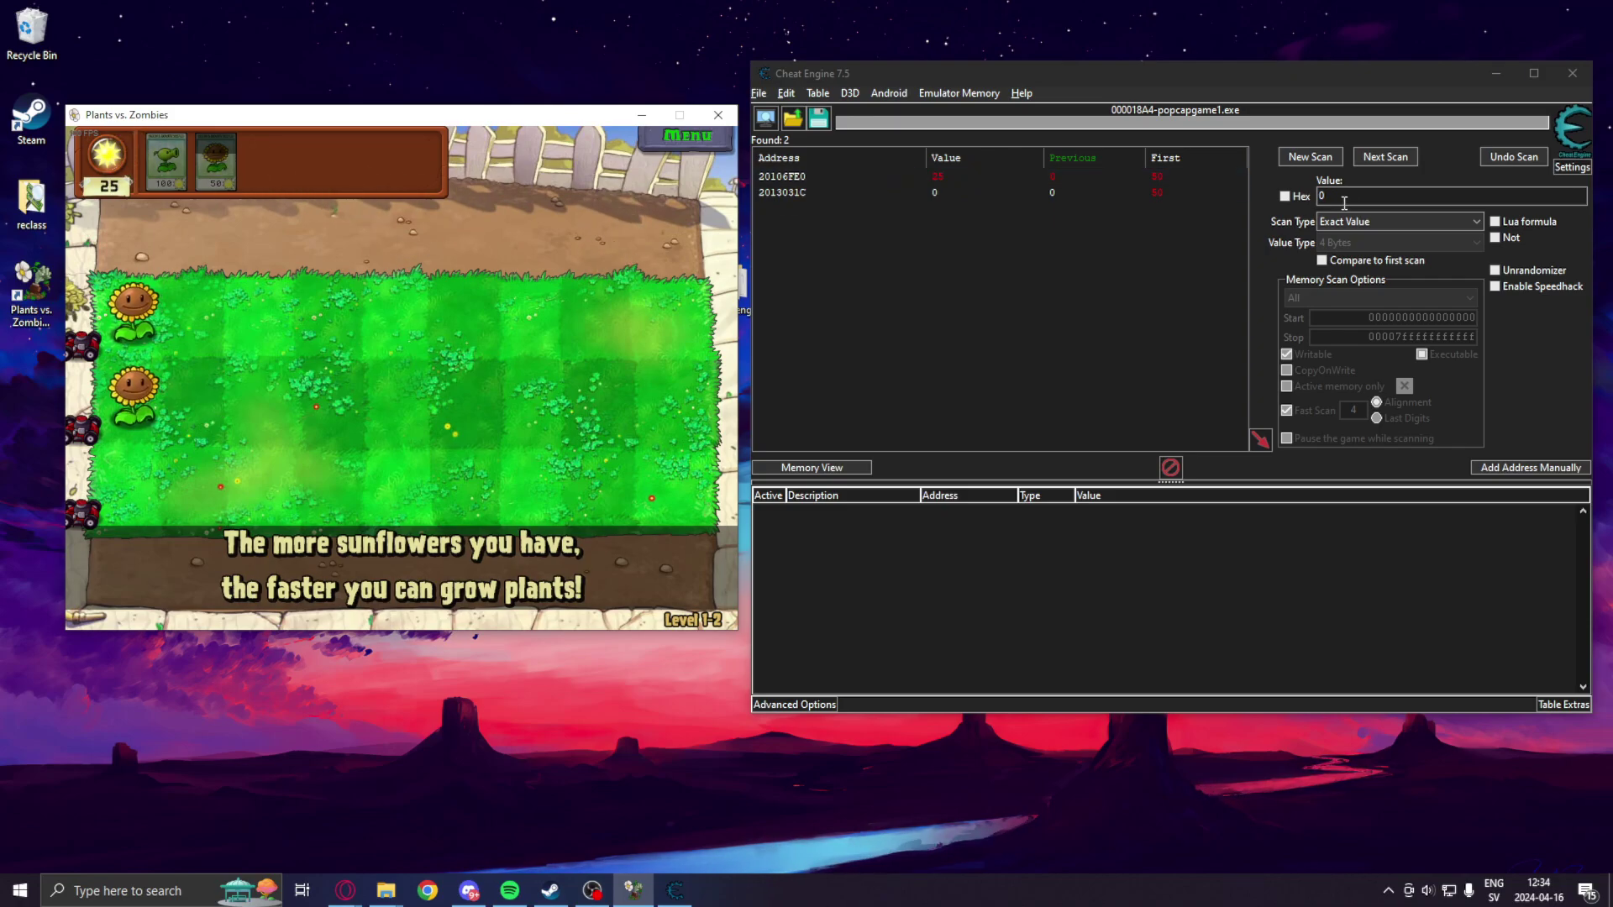
pyautogui.doubleClick(1432, 196)
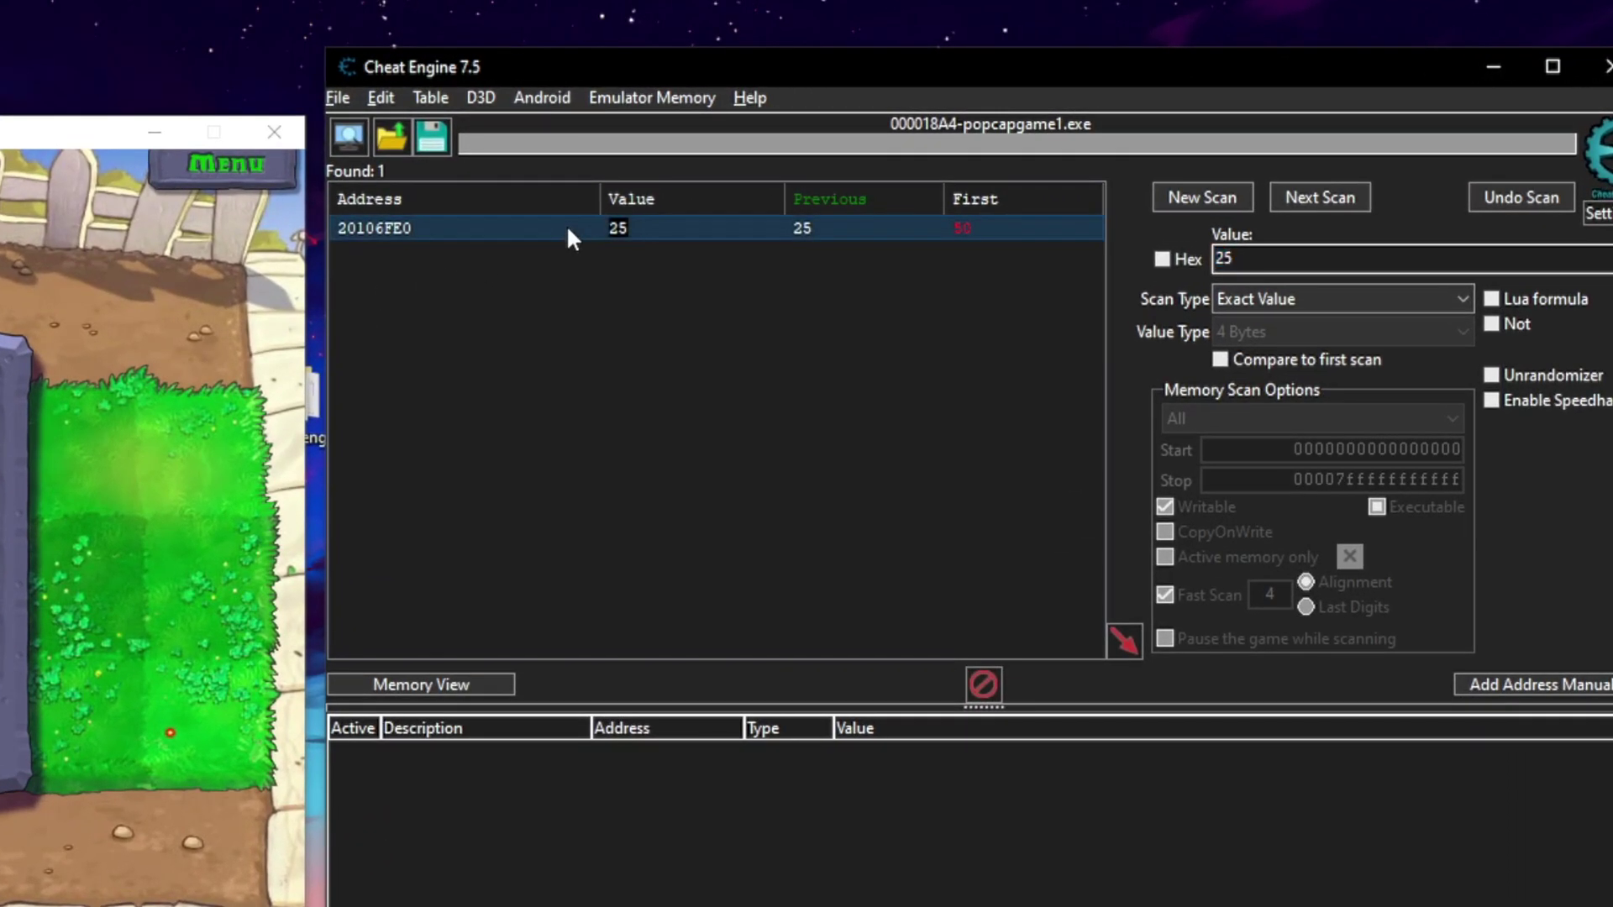
# Add the found address 20106FE0 to the address list and change its value to 9999
pyautogui.doubleClick(568, 228)
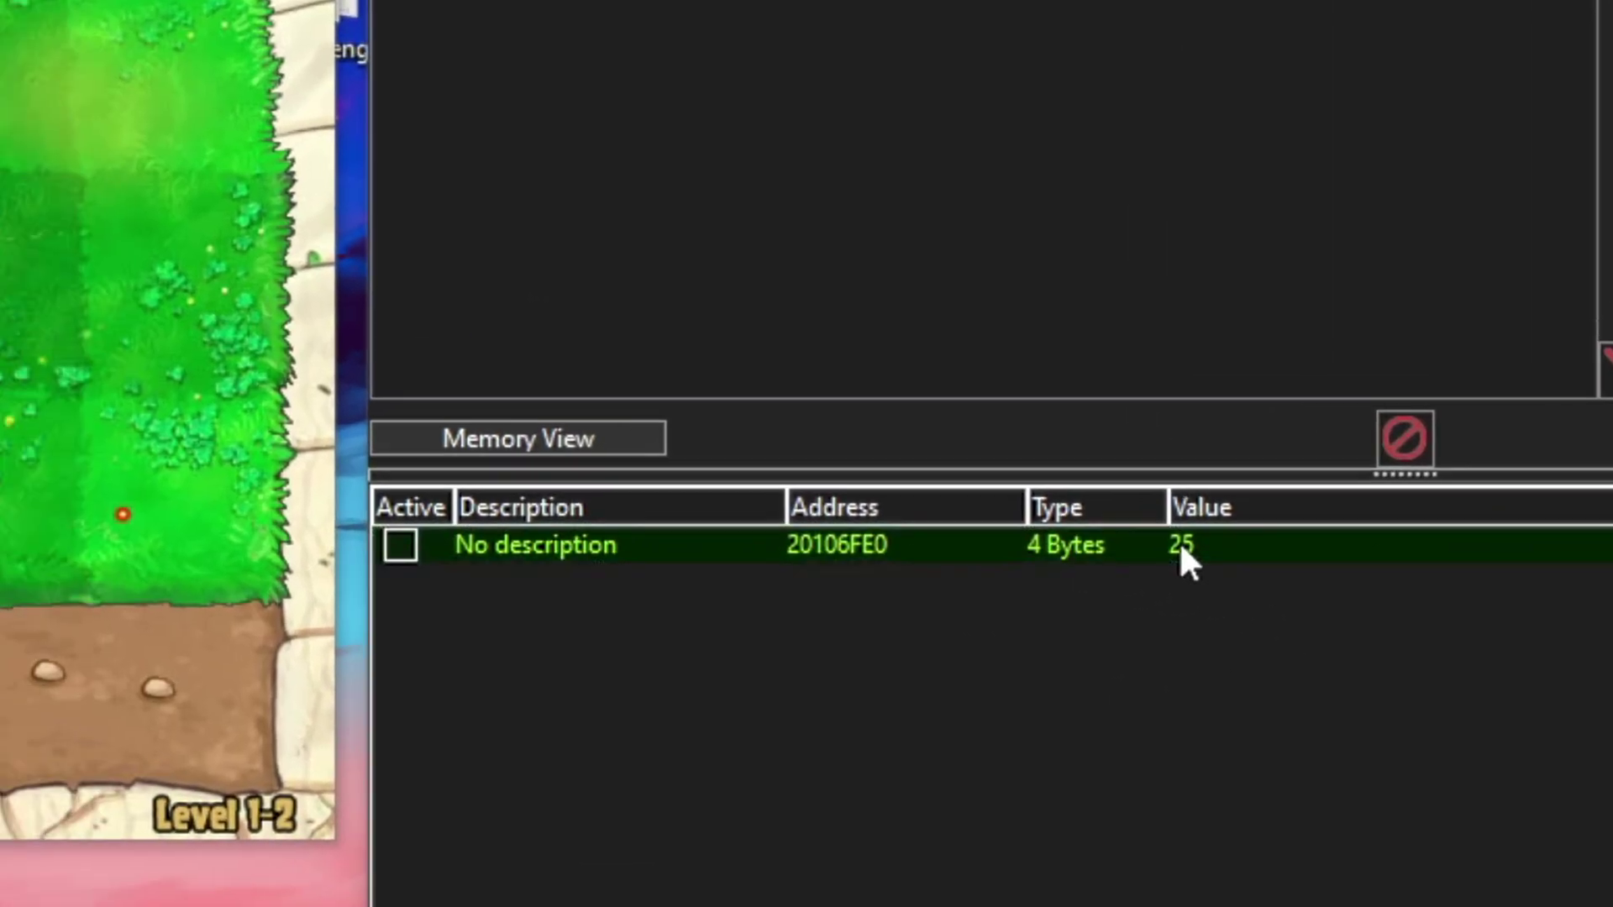
pyautogui.doubleClick(842, 746)
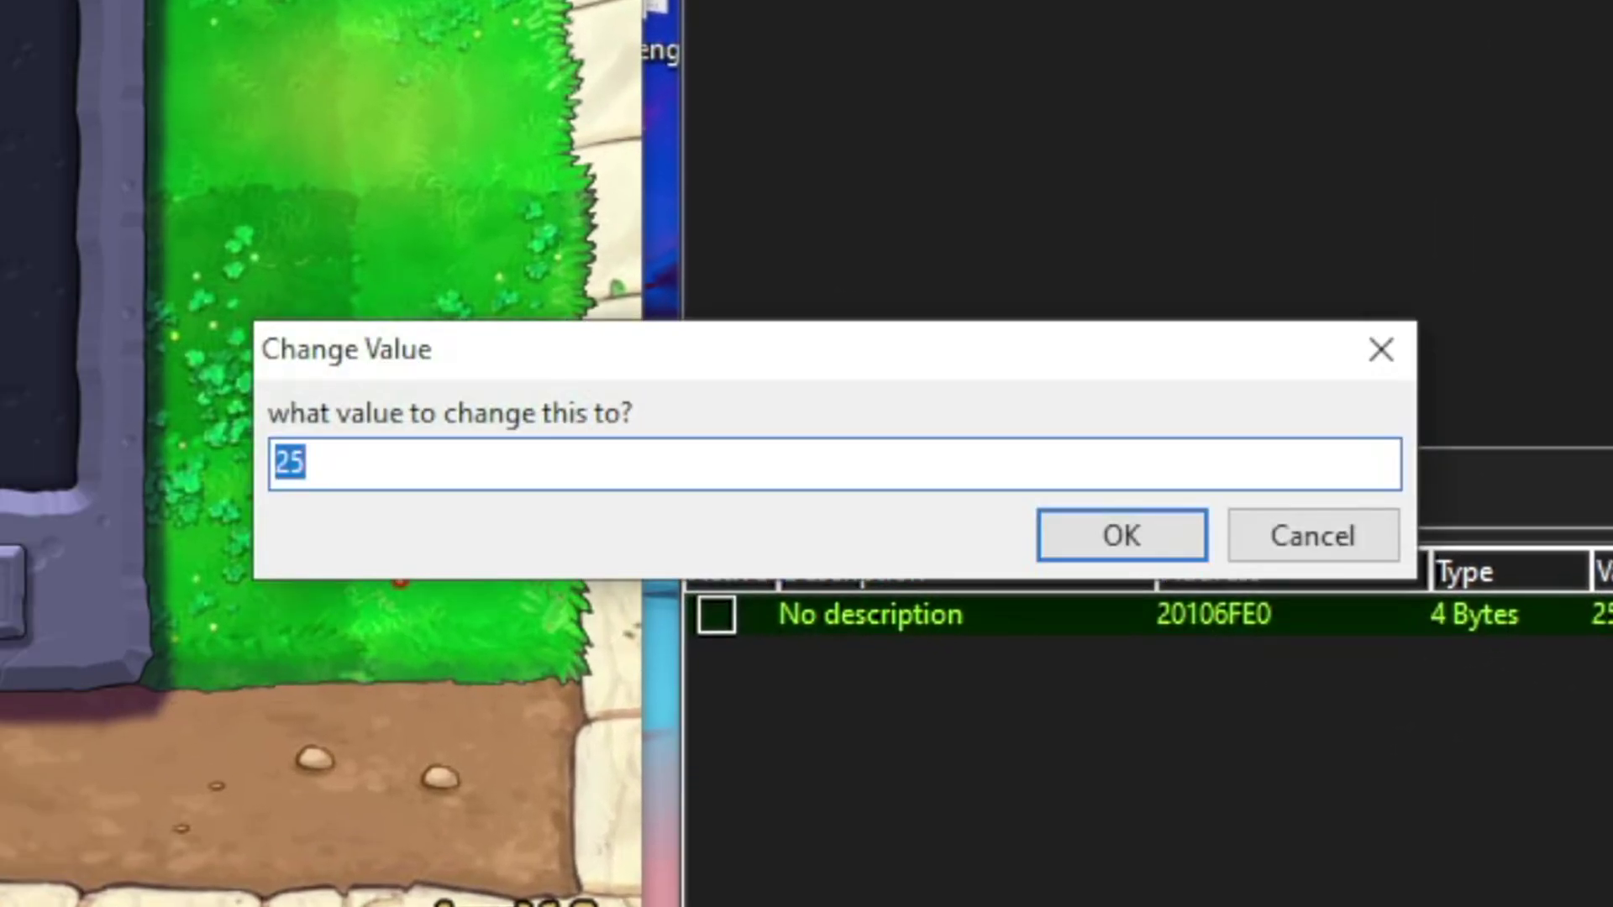
pyautogui.press('Return')
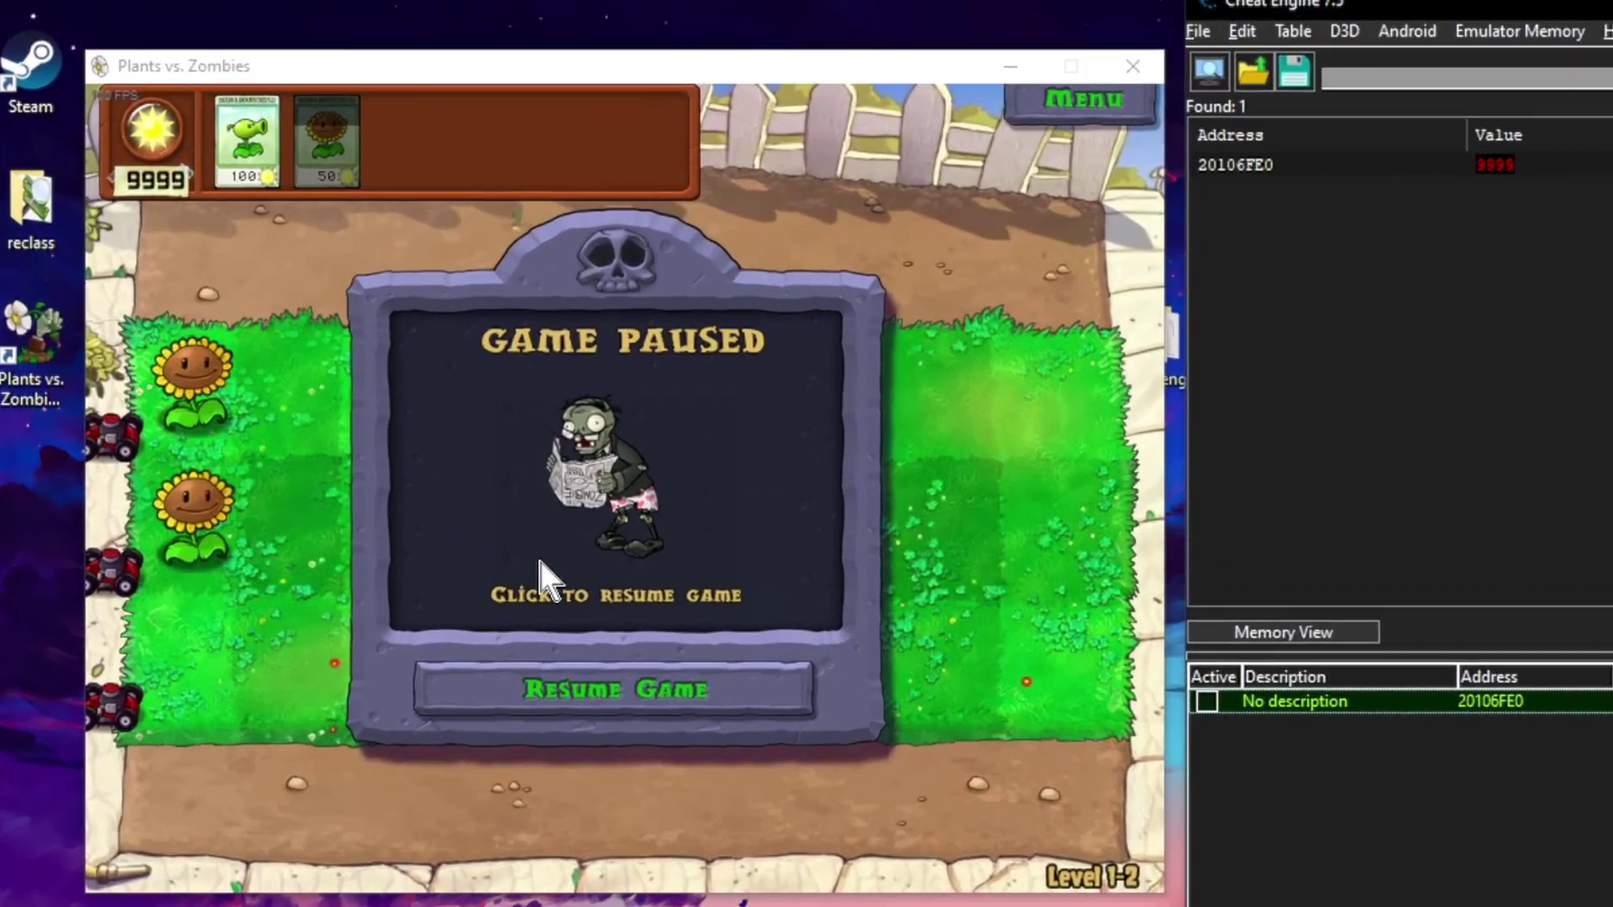
# Switch to Plants vs. Zombies, resume the game, plant a sunflower in the bottom row's first tile and collect the falling sun
pyautogui.click(375, 470)
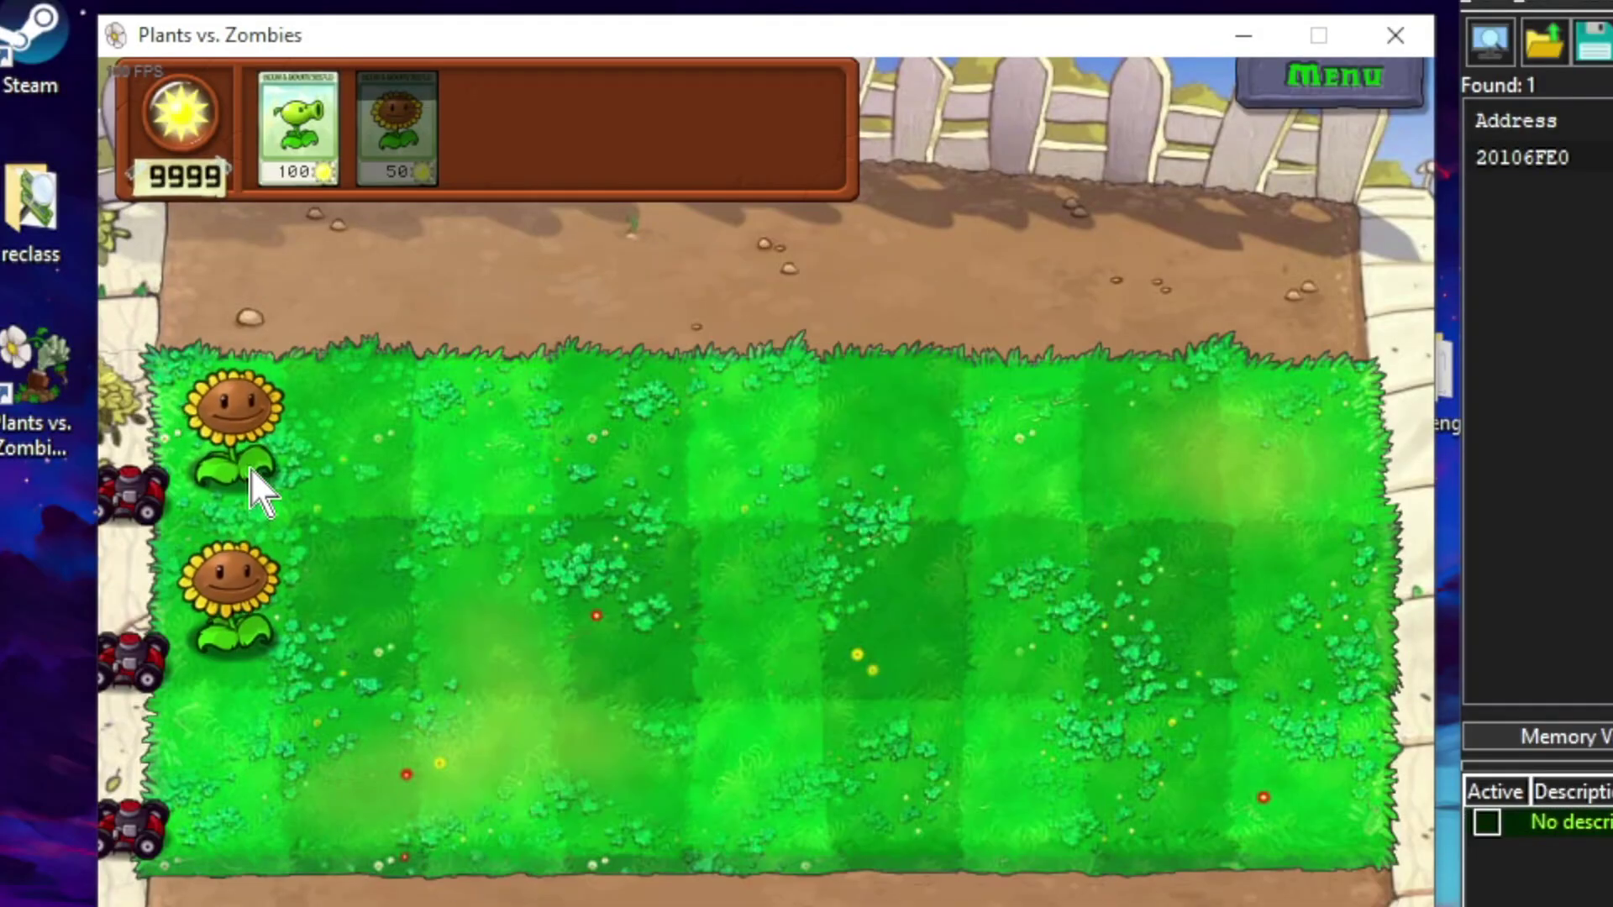
pyautogui.click(412, 159)
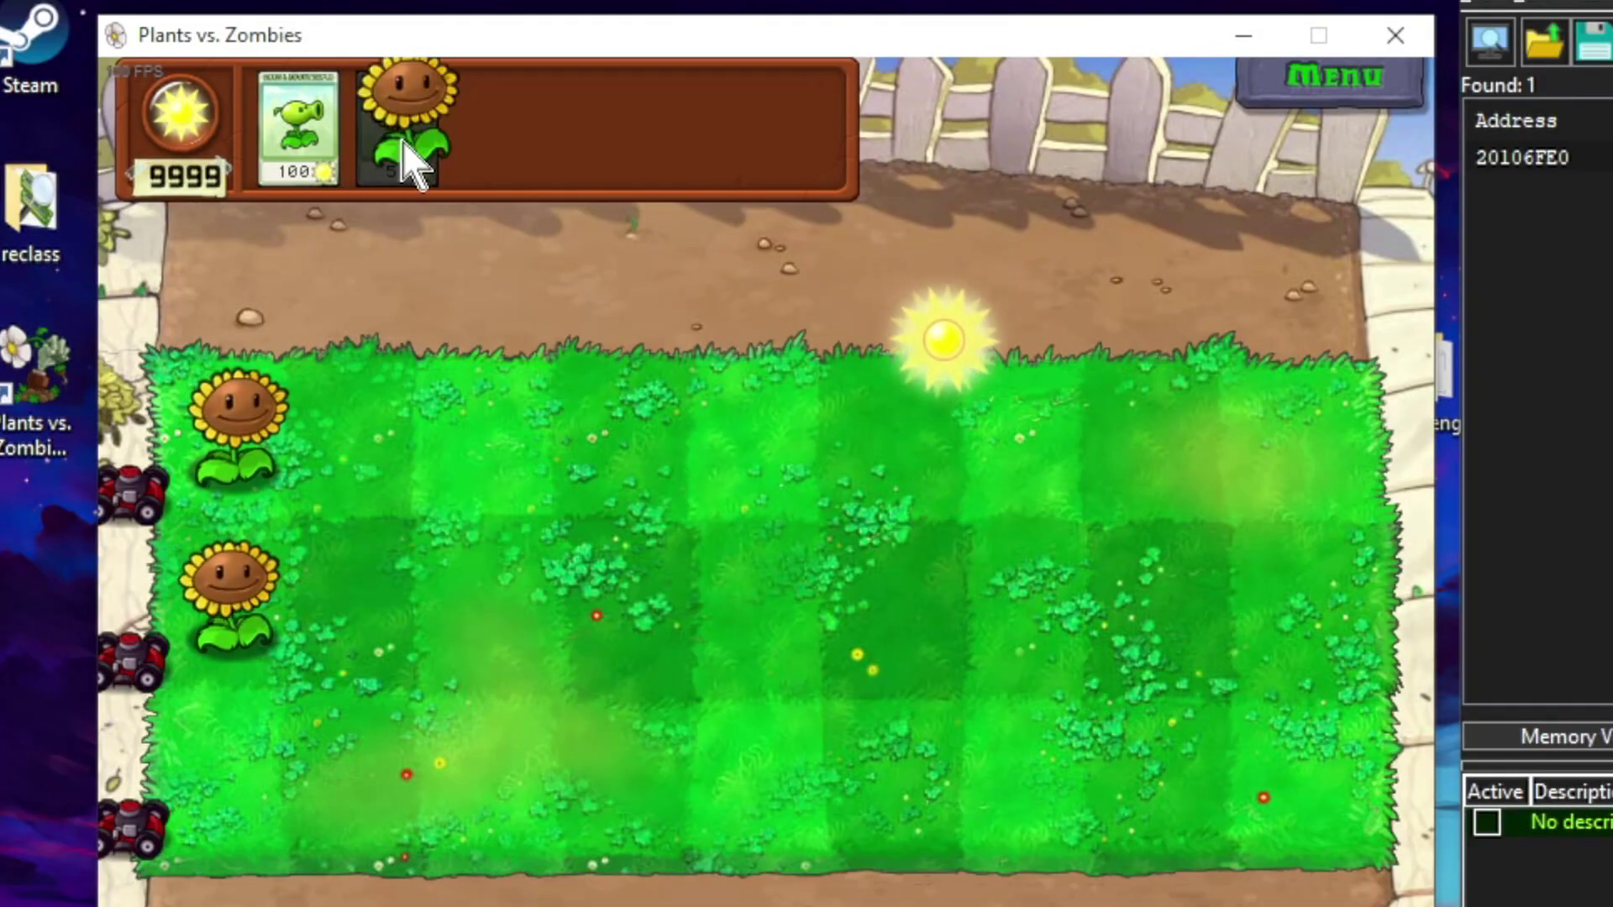
pyautogui.click(223, 739)
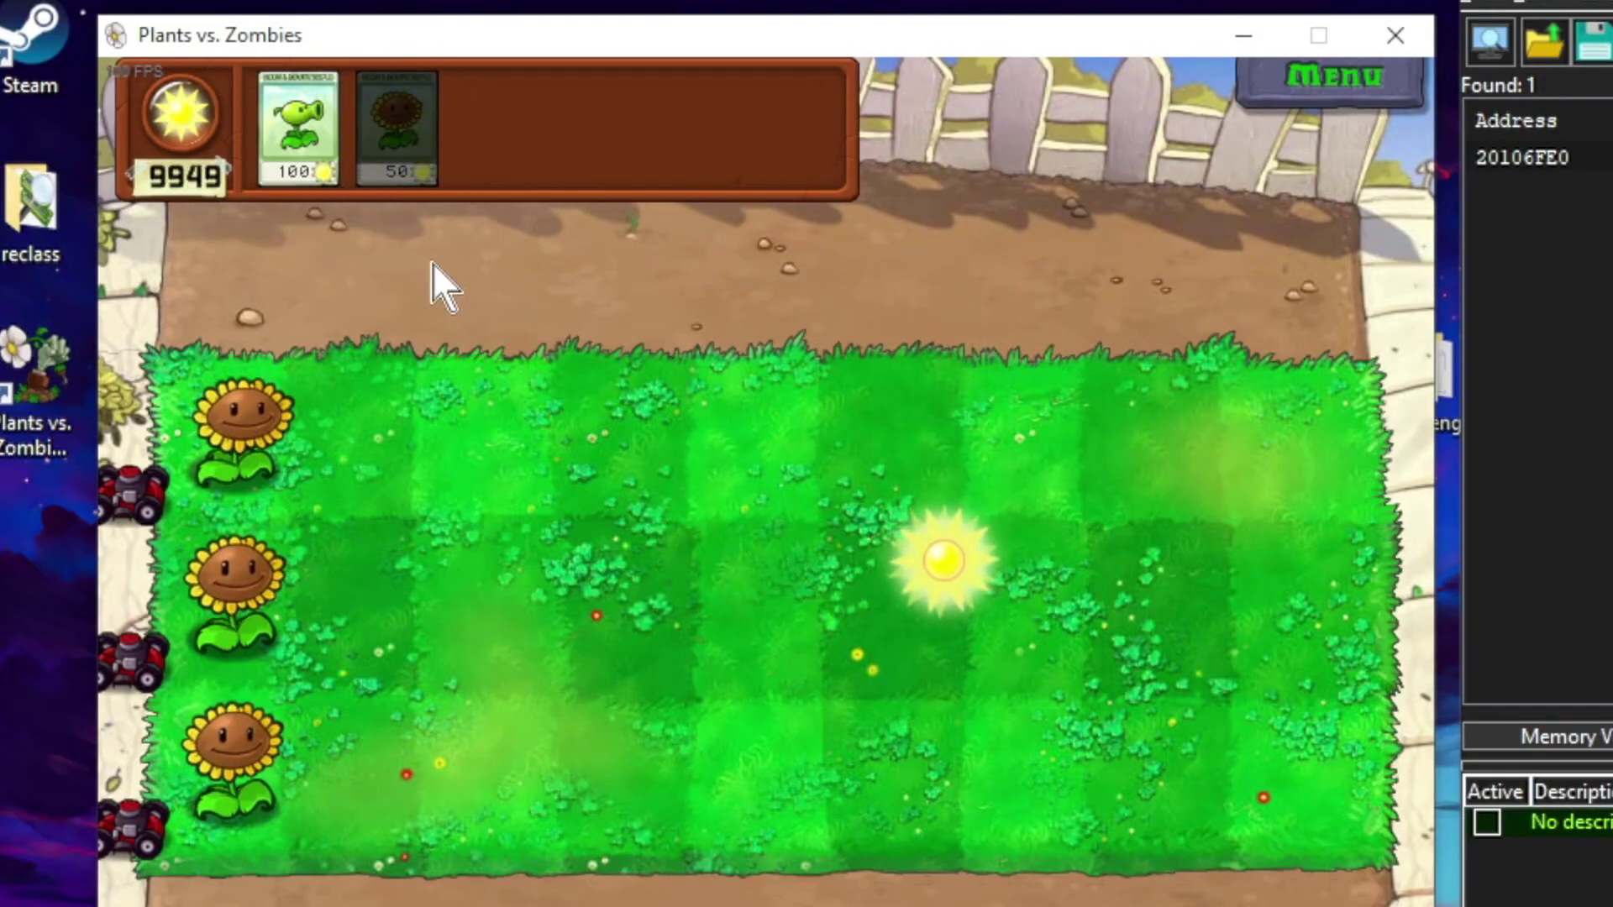
pyautogui.click(887, 637)
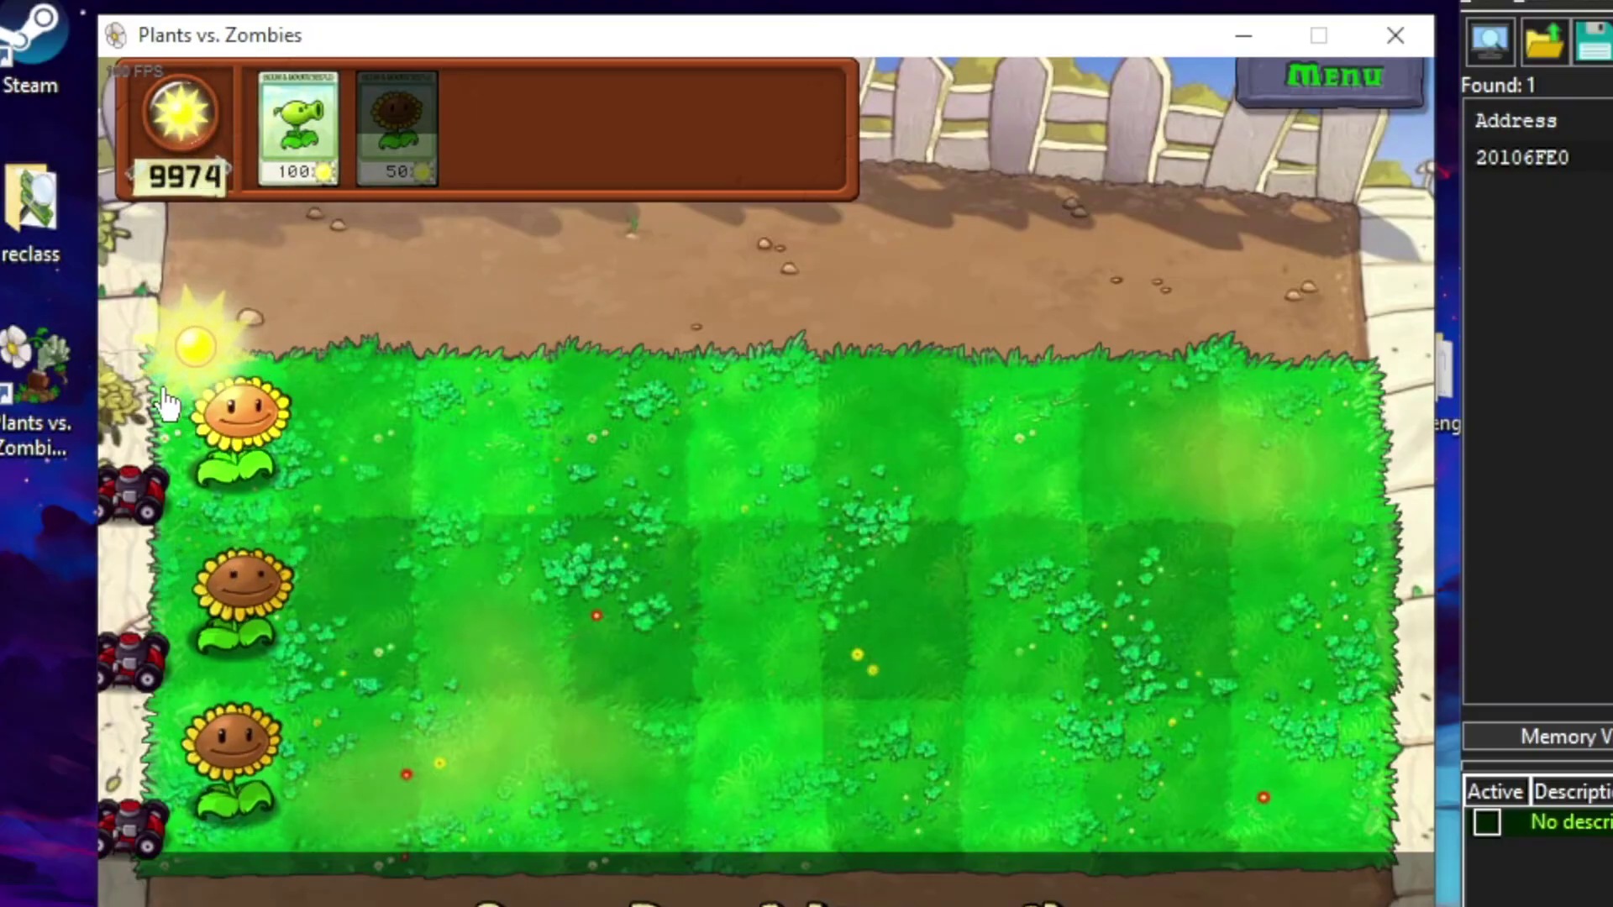
# Plant a Peashooter in the middle row's fifth tile and place a sunflower in that row's second tile
pyautogui.click(298, 126)
pyautogui.click(756, 603)
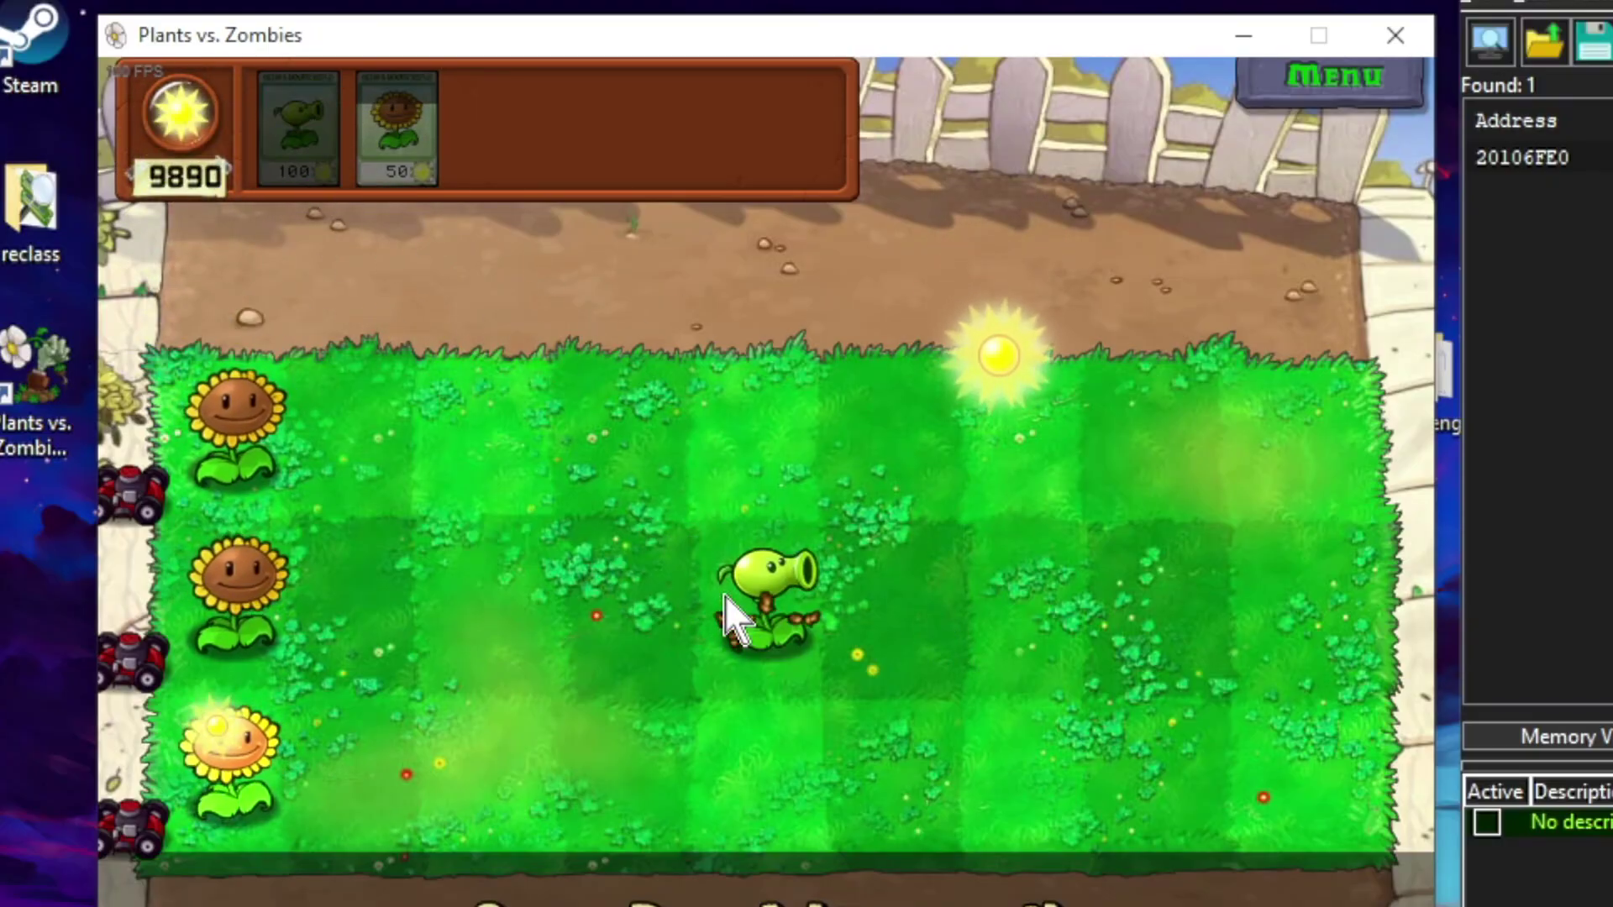
pyautogui.click(396, 138)
pyautogui.click(332, 559)
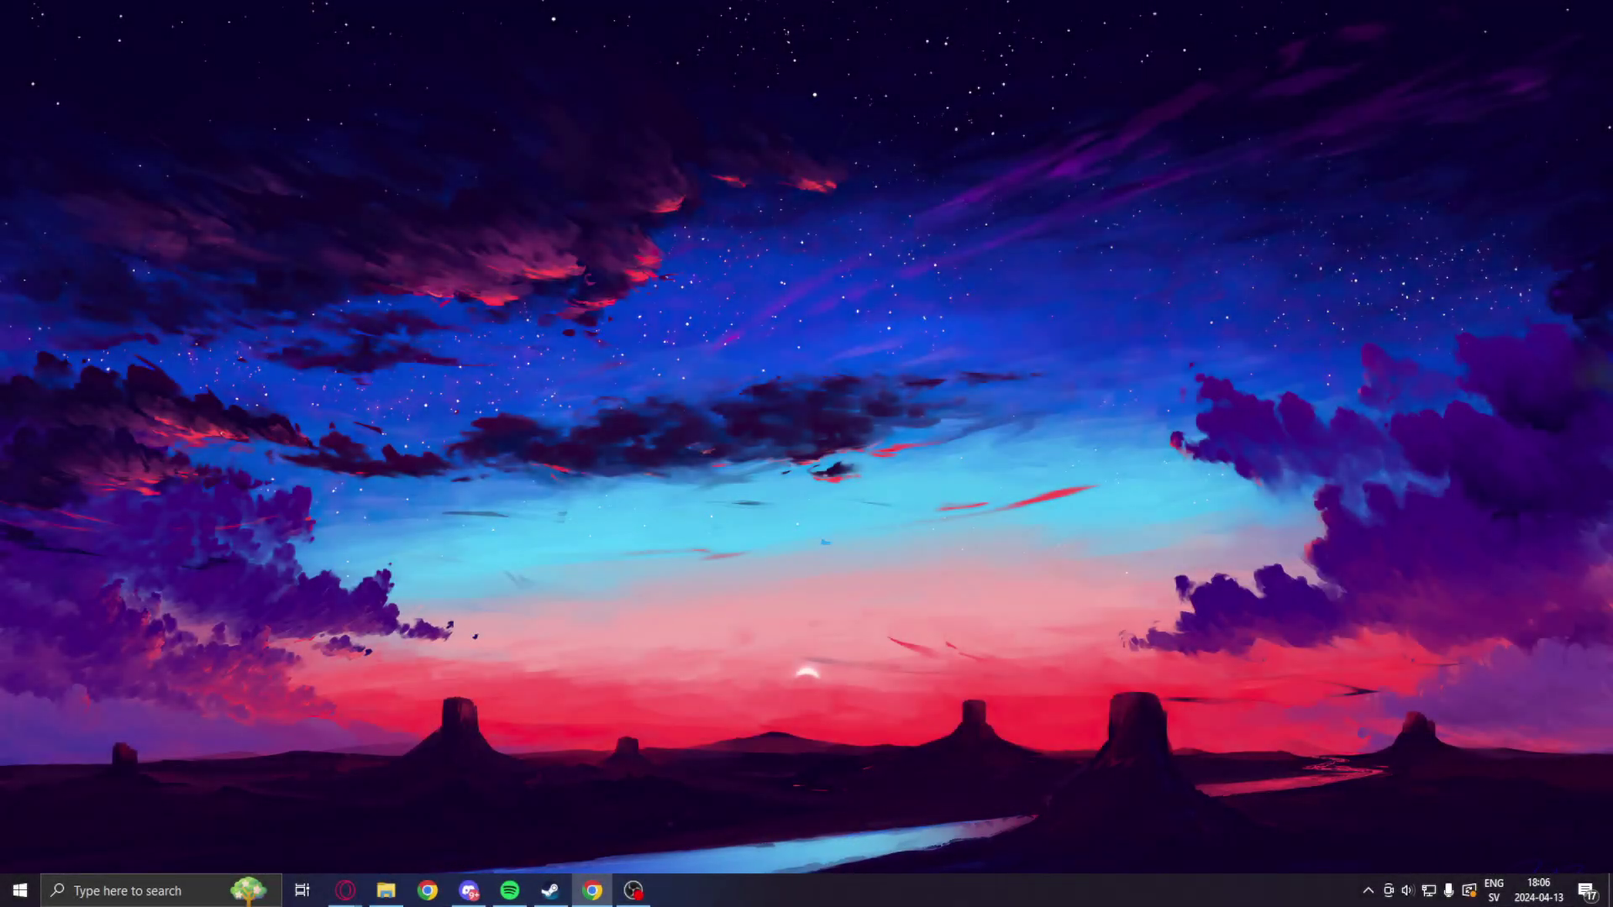
# Bring the Chrome window showing the cheat-engine GitHub repository into view and open its Patreon sponsor link in a new tab
pyautogui.moveTo(1612, 198); pyautogui.dragTo(683, 68)
pyautogui.hotkey('ctrl', 'l')
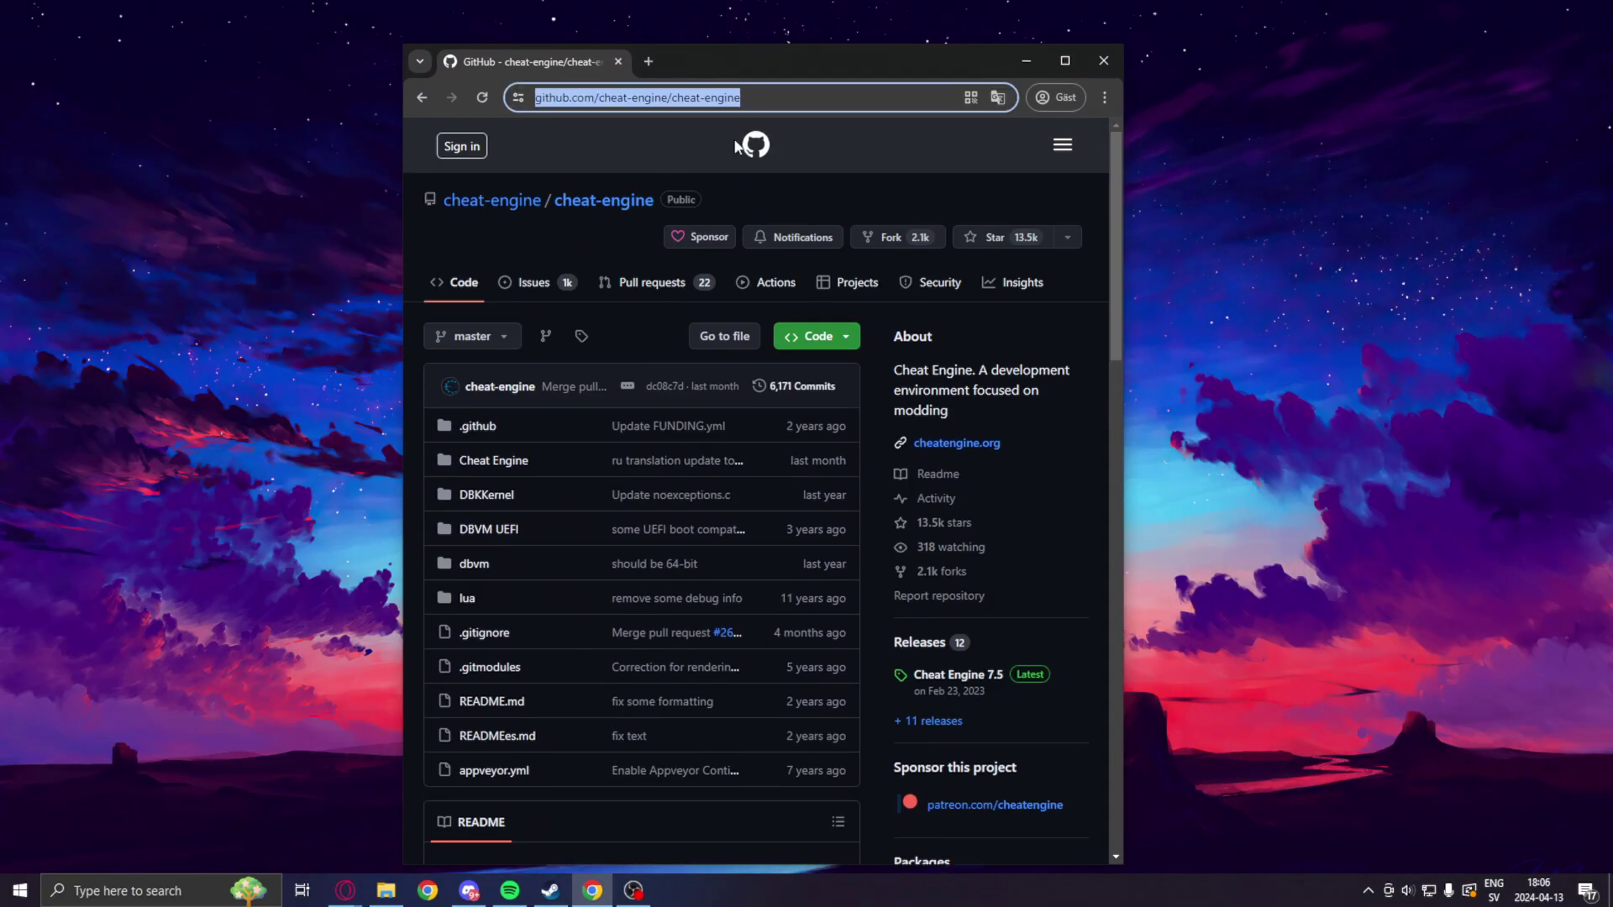
pyautogui.scroll(-4, 756, 378)
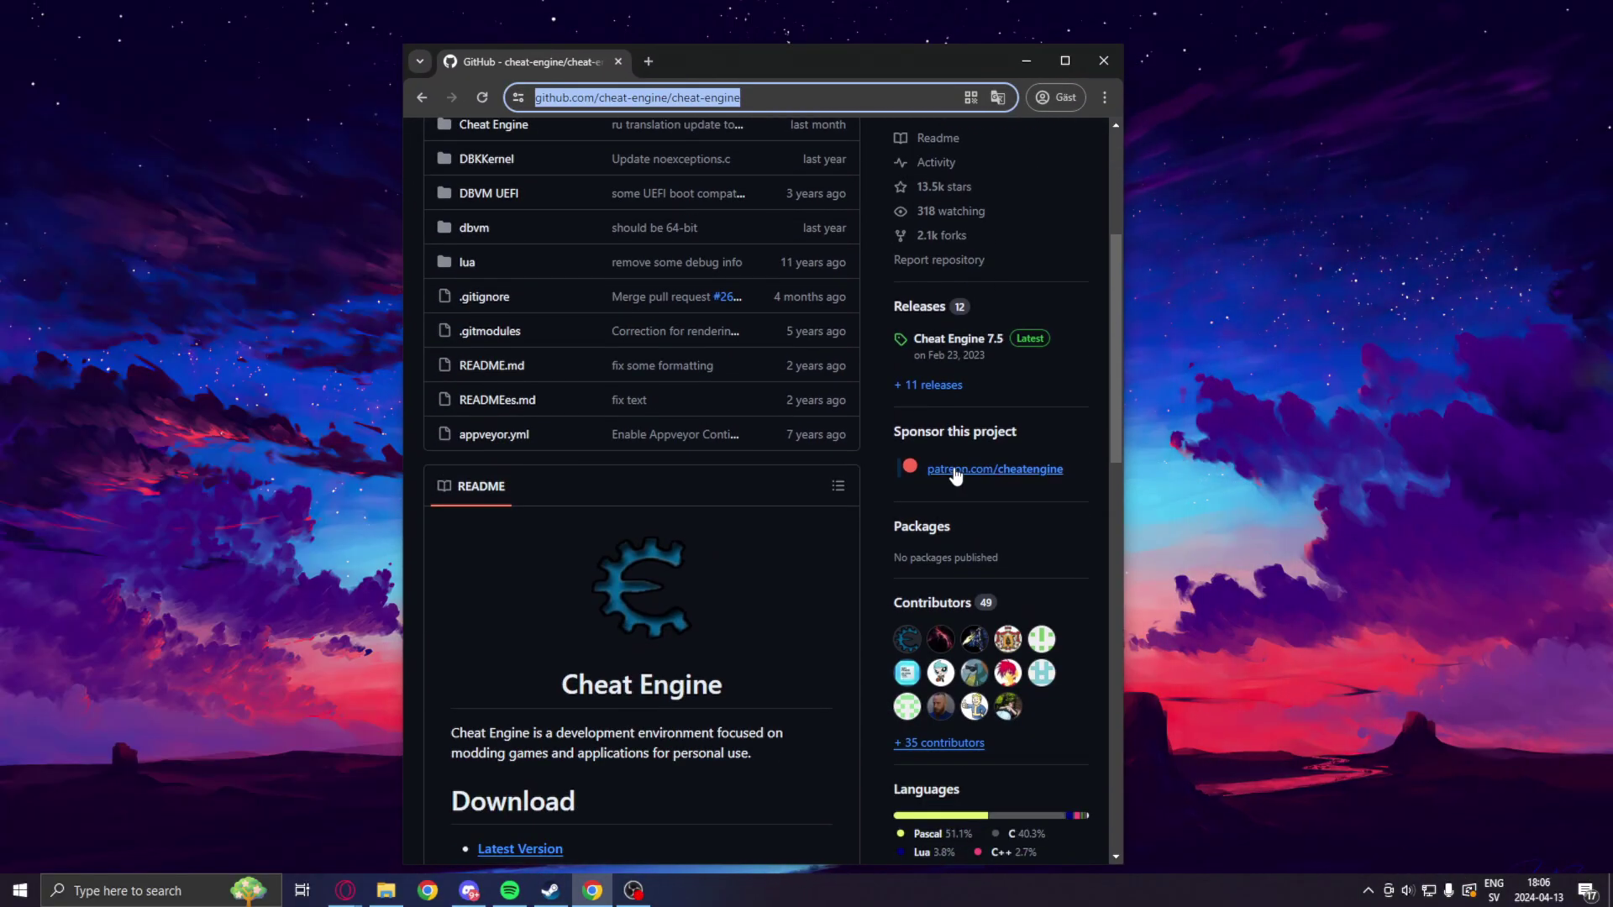
pyautogui.middleClick(954, 468)
pyautogui.scroll(4, 897, 315)
pyautogui.hotkey('ctrl', 'Tab')
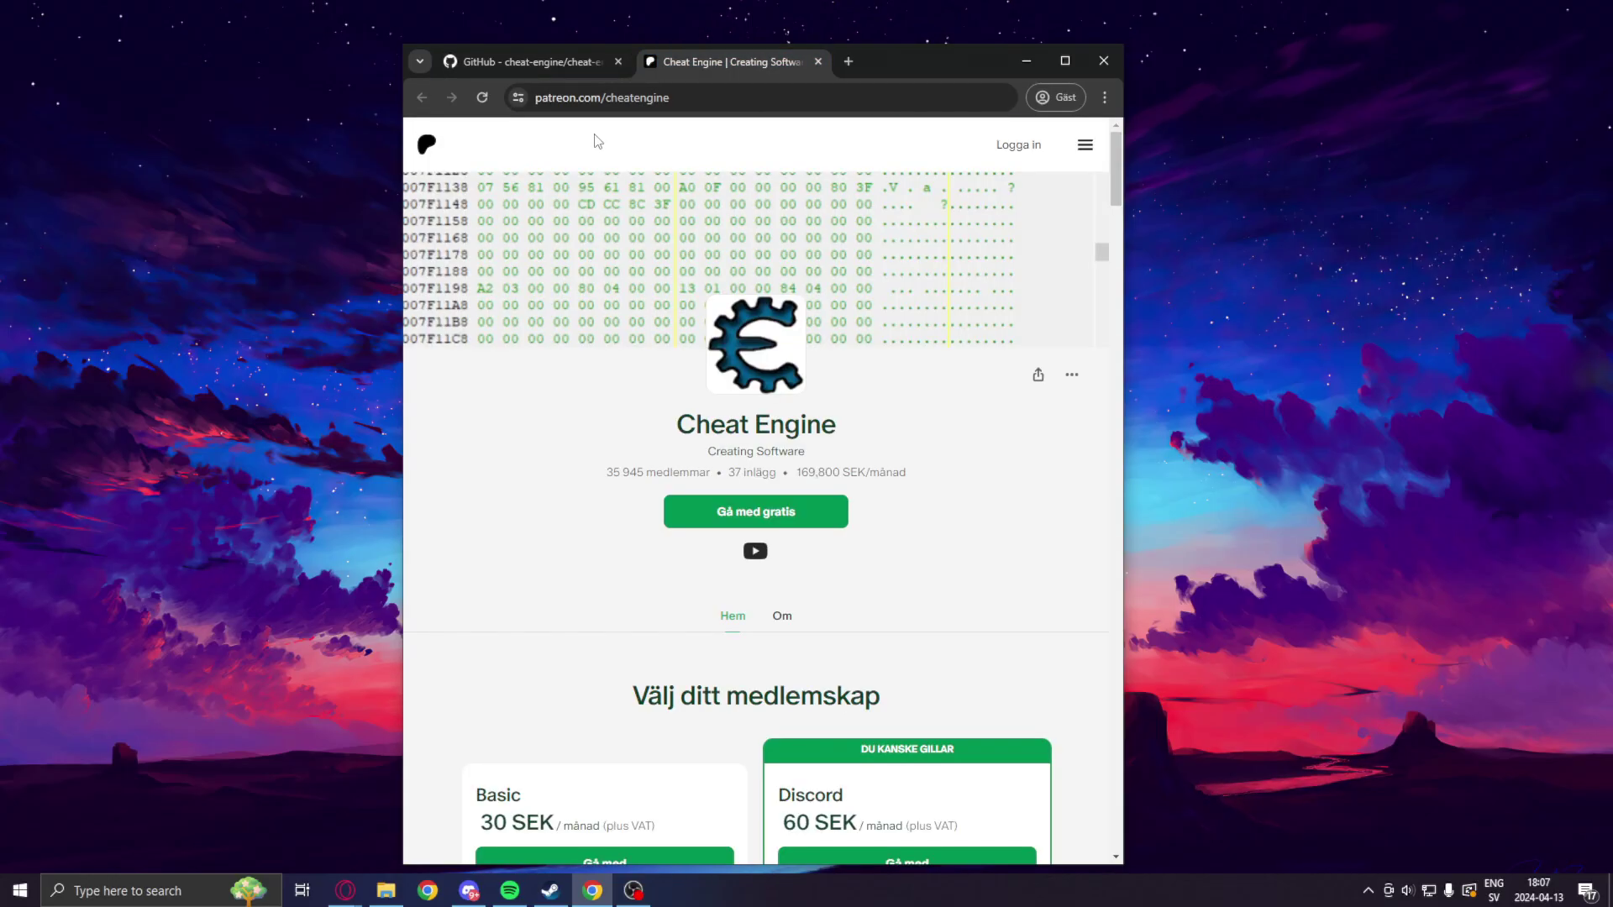
# Examine the Cheat Engine membership tiers on Patreon, maximize the browser window and close the Patreon tab
pyautogui.scroll(-2, 672, 421)
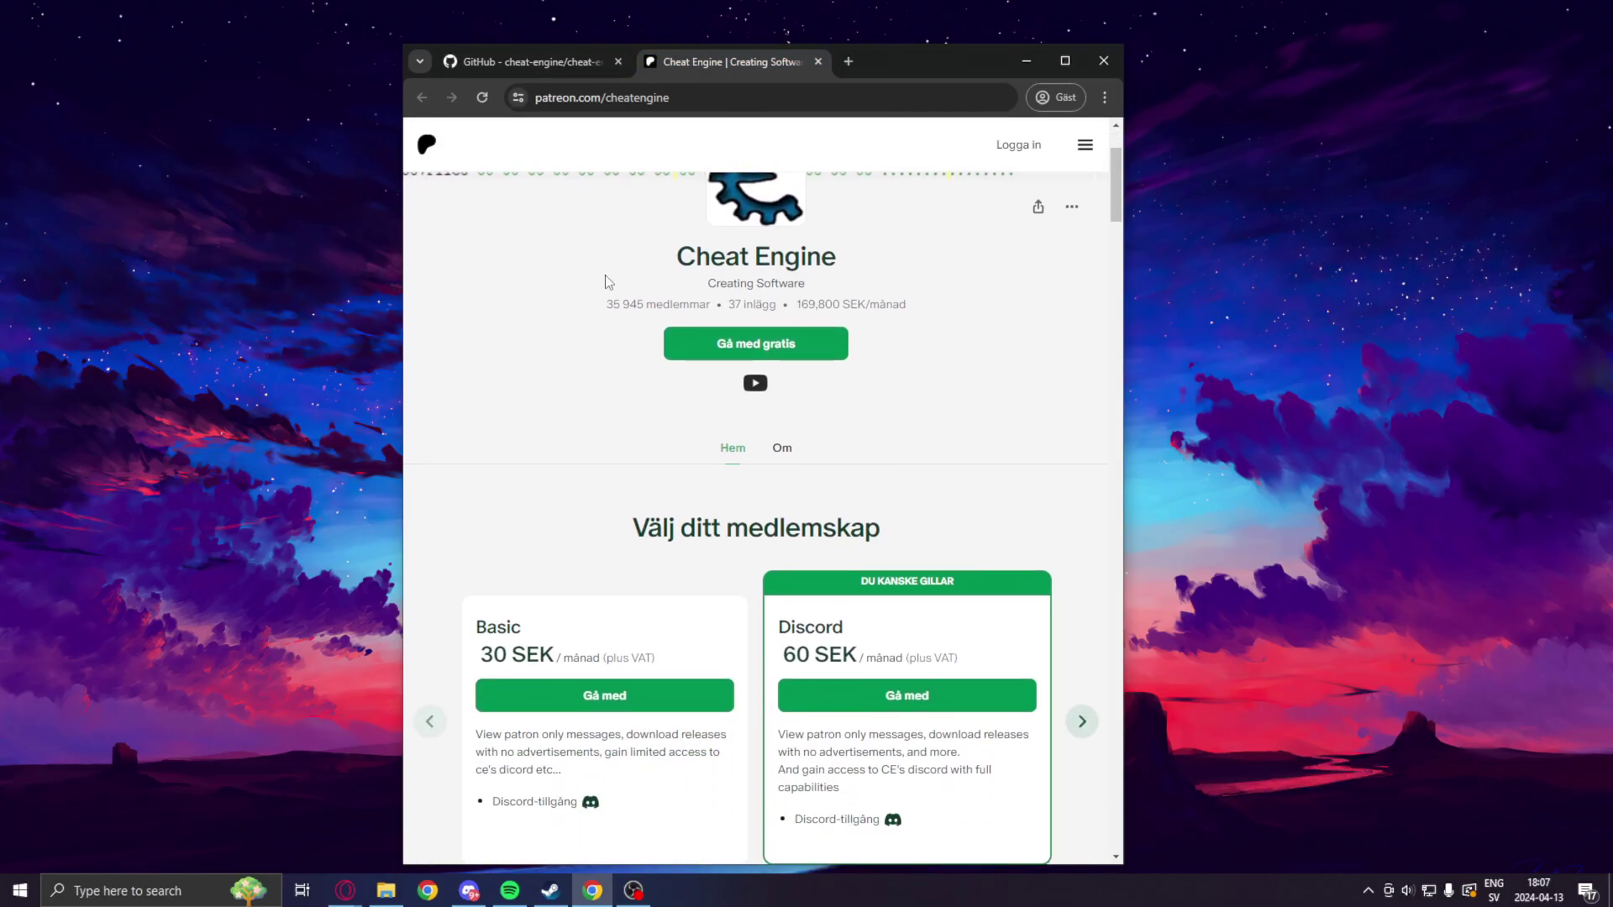
pyautogui.scroll(-3, 943, 387)
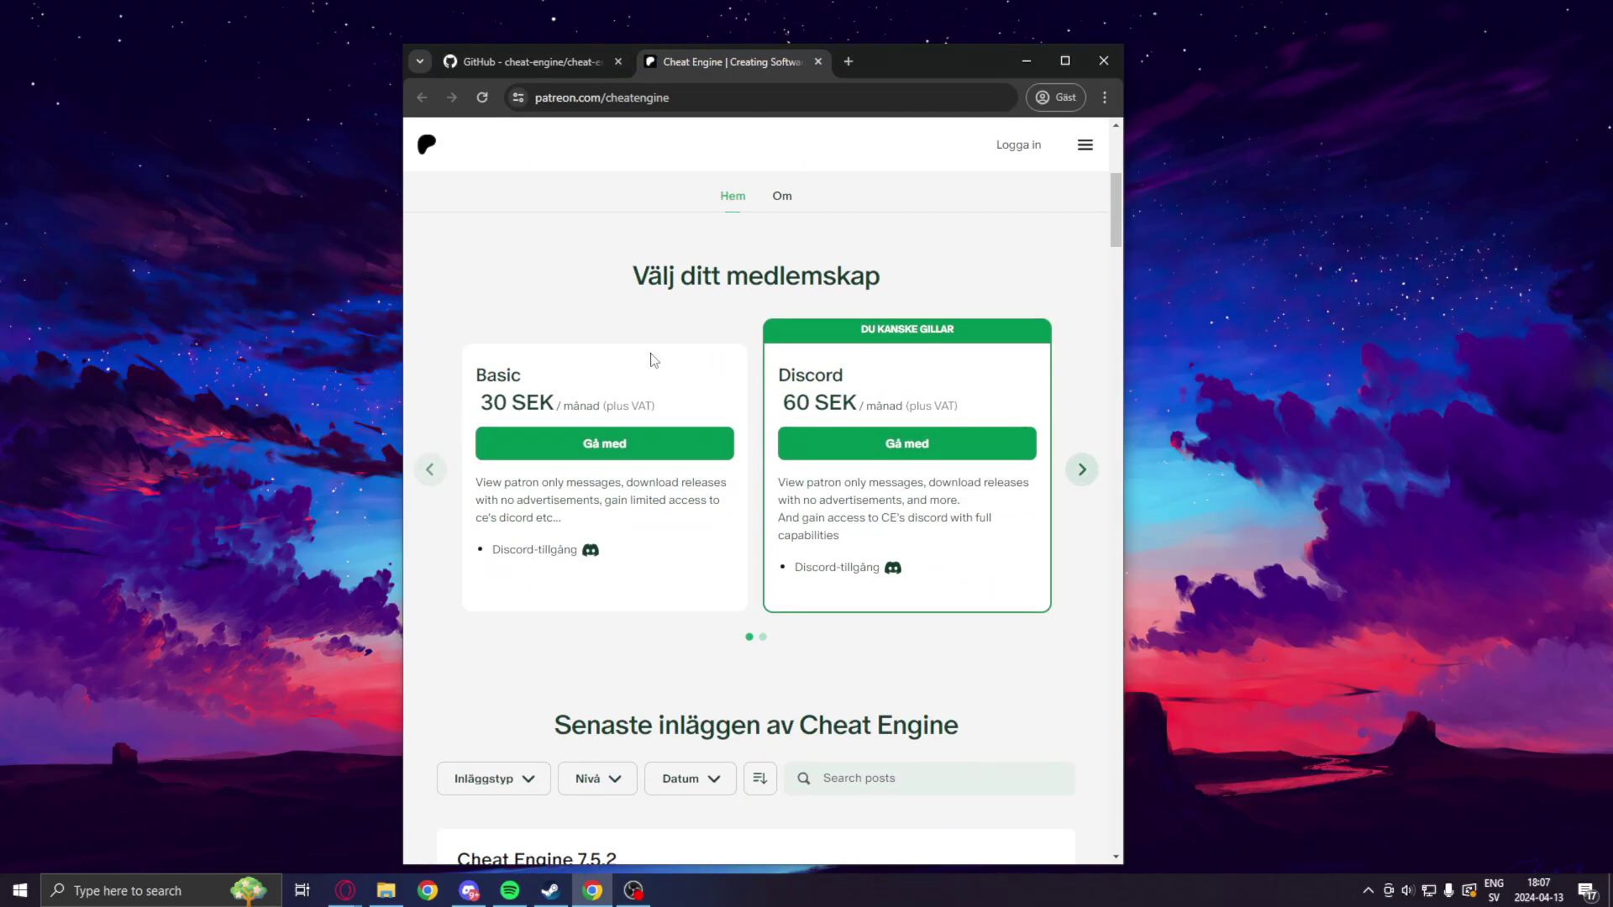
pyautogui.scroll(5, 651, 360)
pyautogui.doubleClick(867, 59)
pyautogui.scroll(-8, 739, 442)
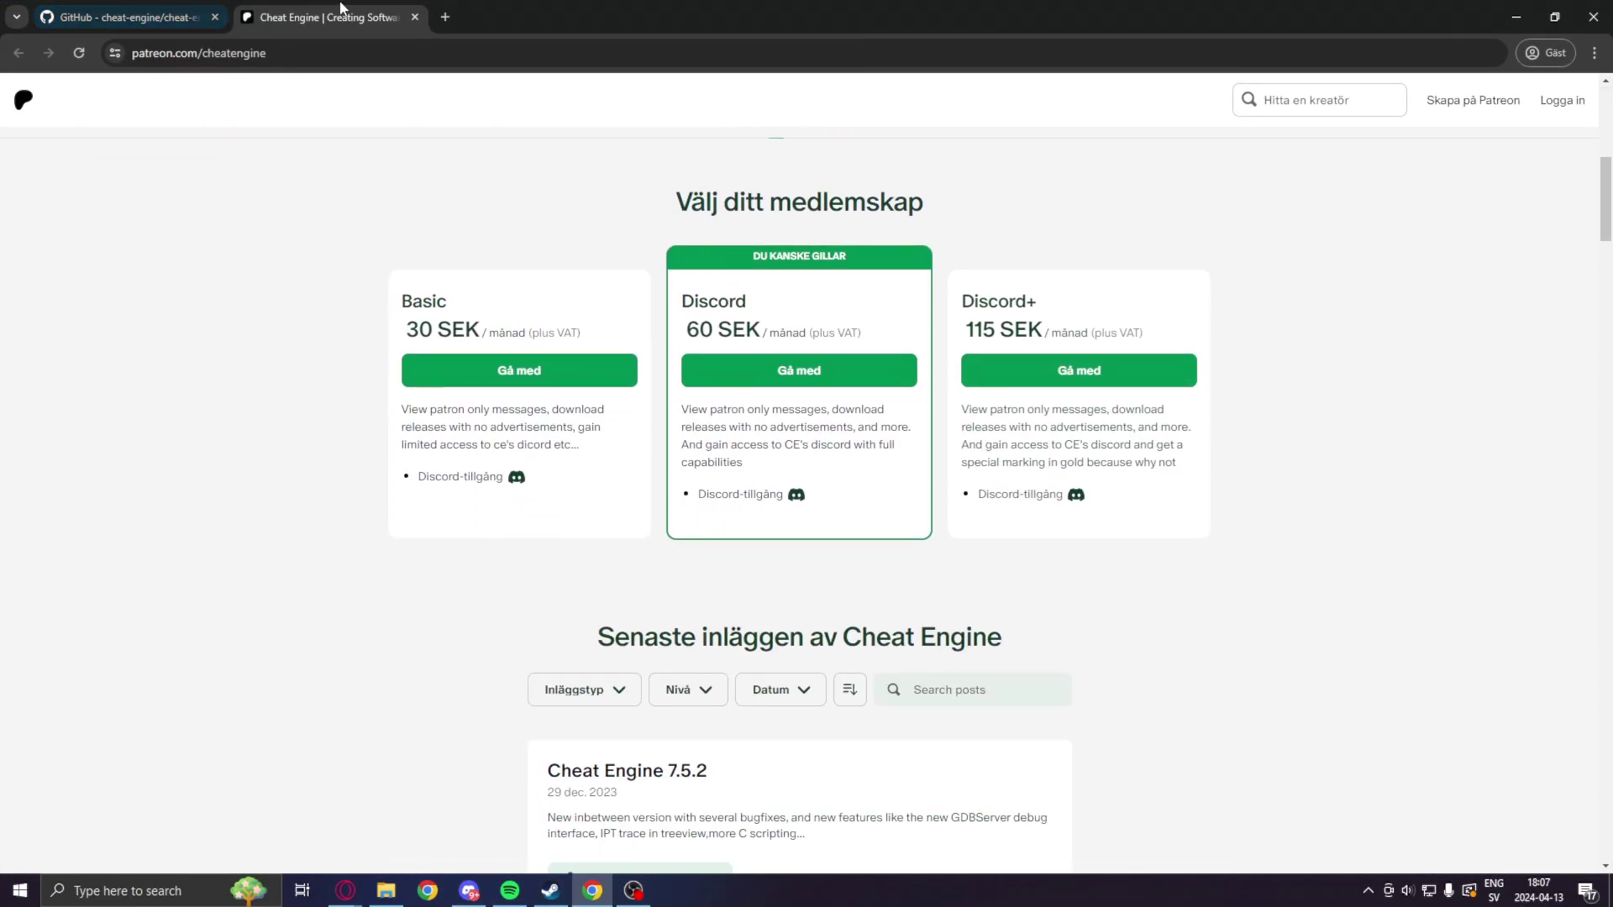
pyautogui.click(414, 17)
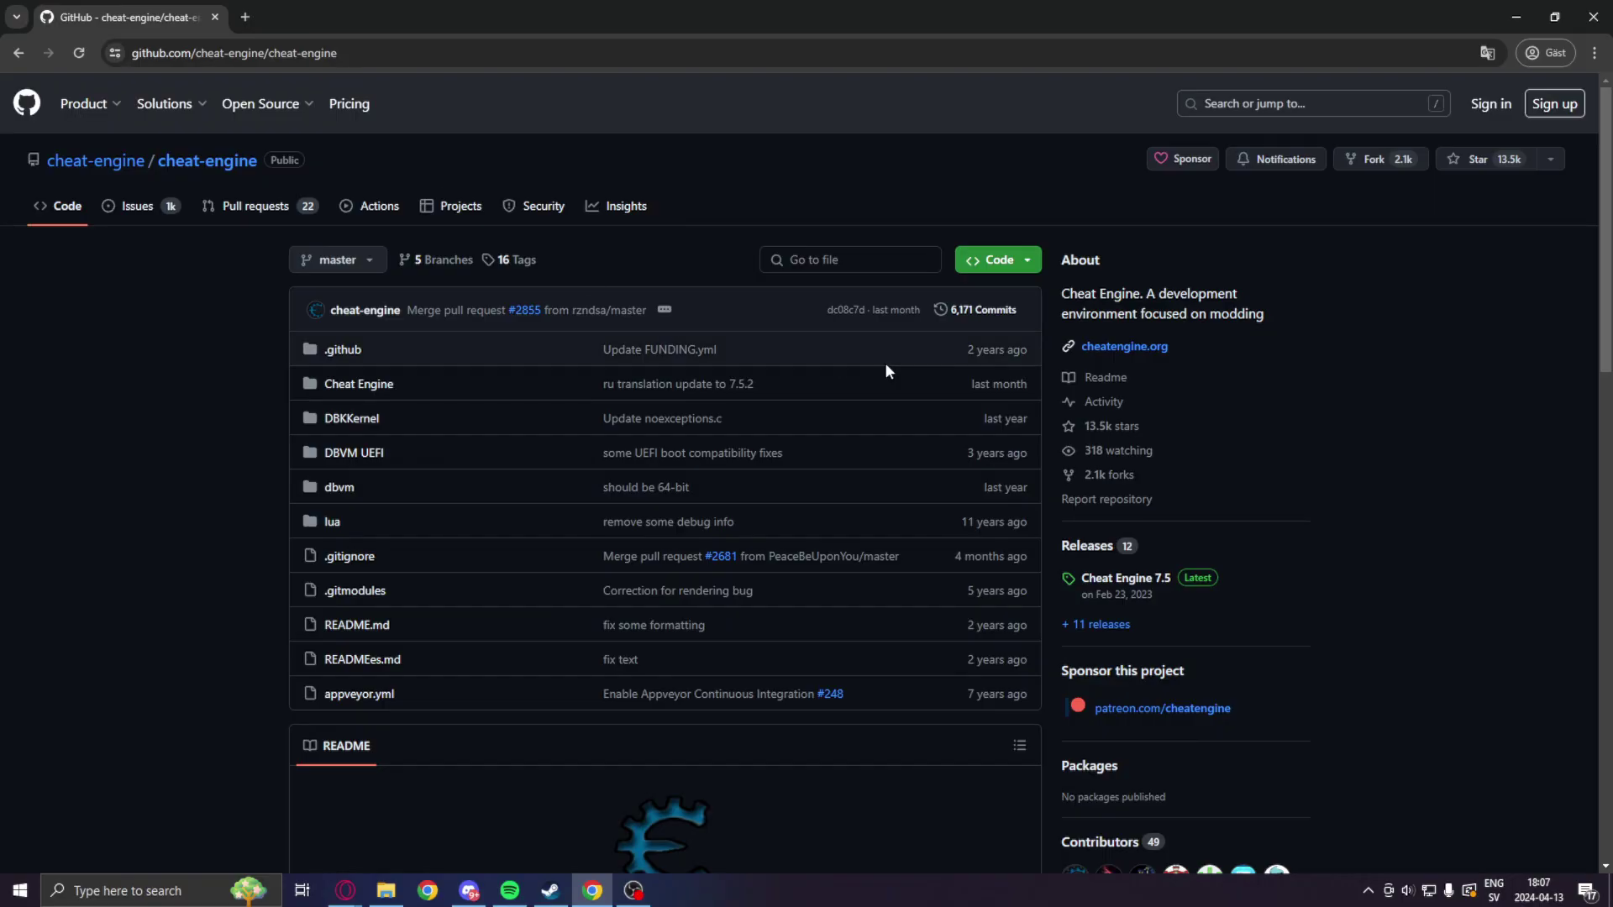
# Open the Lazarus 2.2.2 SourceForge link from the README's Basic Build Instructions and decline the site's privacy consent
pyautogui.scroll(-2, 407, 420)
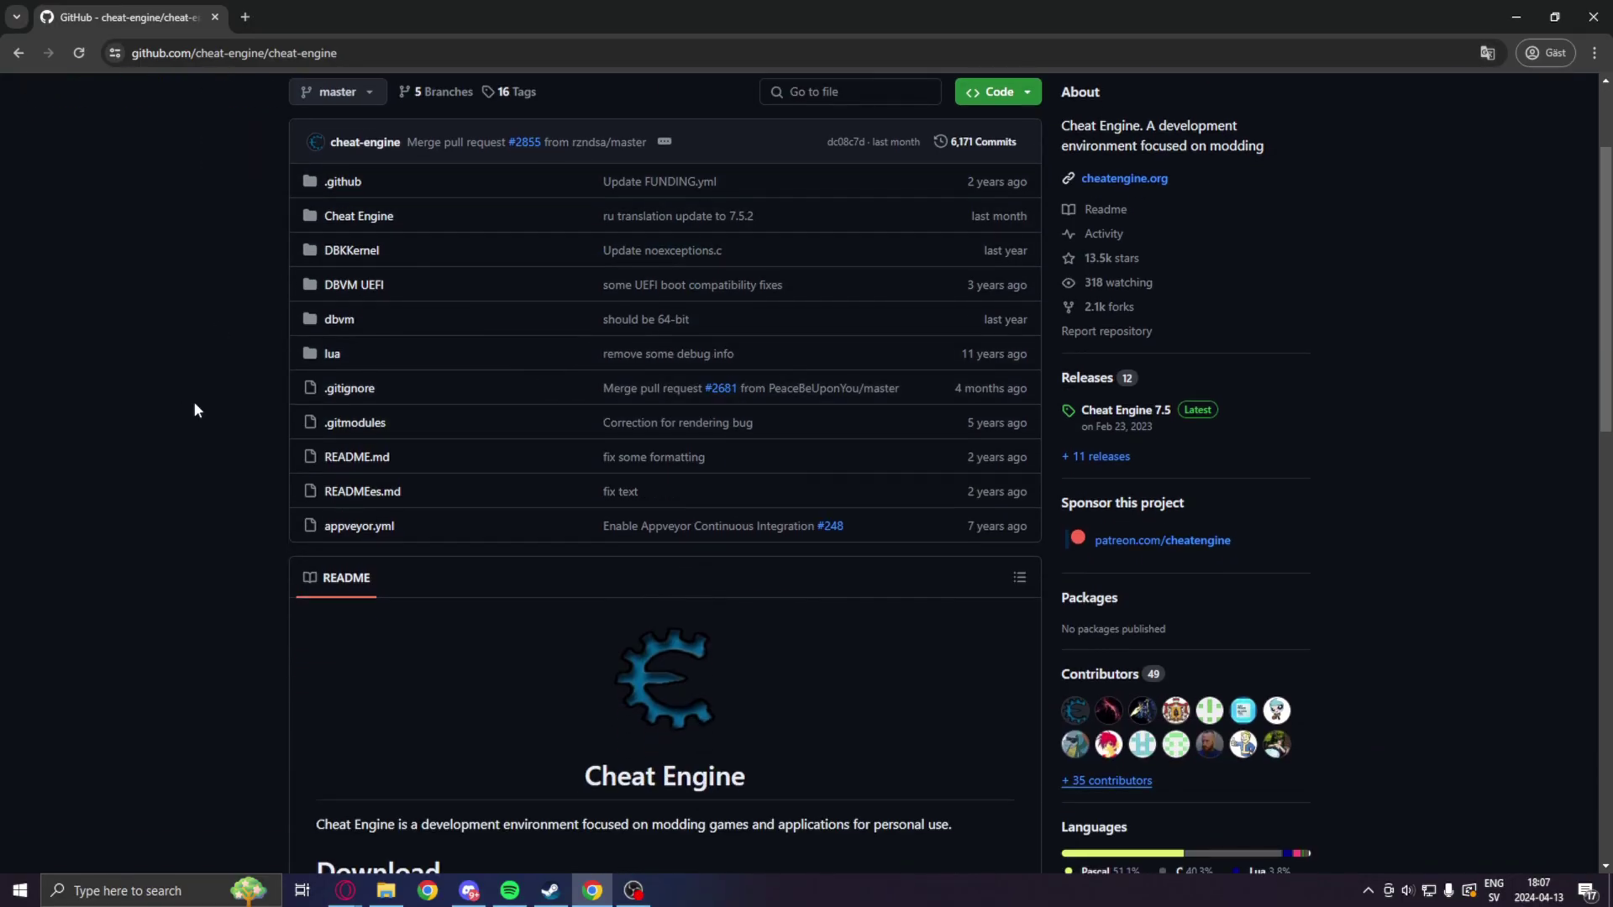
pyautogui.scroll(-5, 551, 630)
pyautogui.moveTo(317, 410); pyautogui.dragTo(980, 411)
pyautogui.scroll(-2, 220, 607)
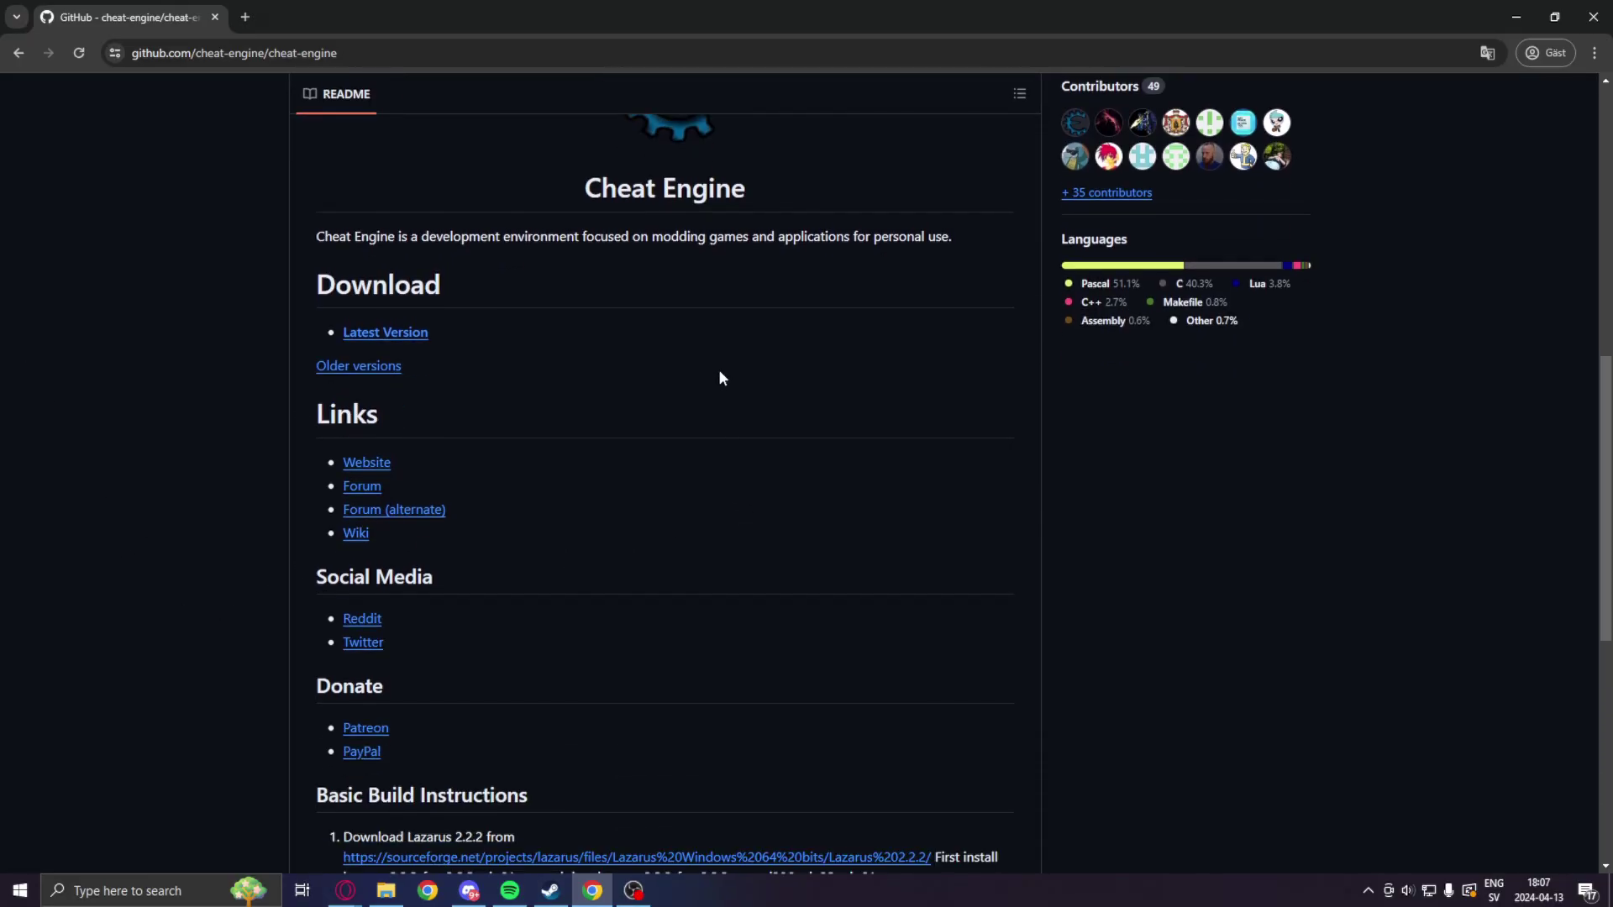
pyautogui.scroll(-4, 833, 400)
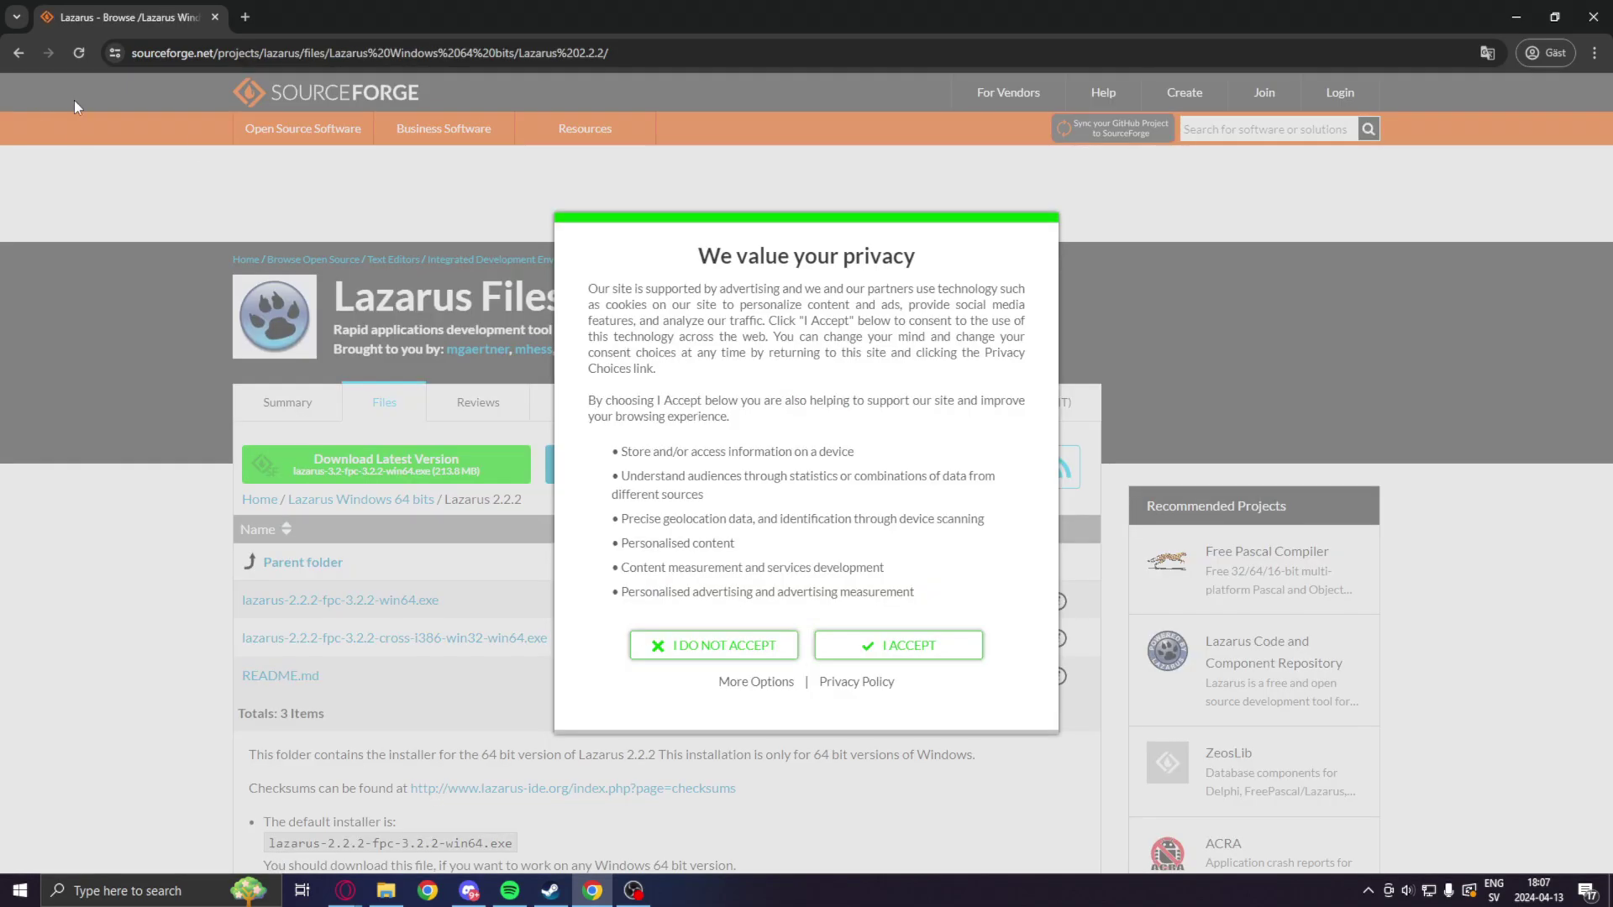
pyautogui.click(716, 645)
# Download the lazarus-2.2.2-fpc-3.2.2-win64.exe installer from the Lazarus 2.2.2 files
pyautogui.scroll(-3, 611, 440)
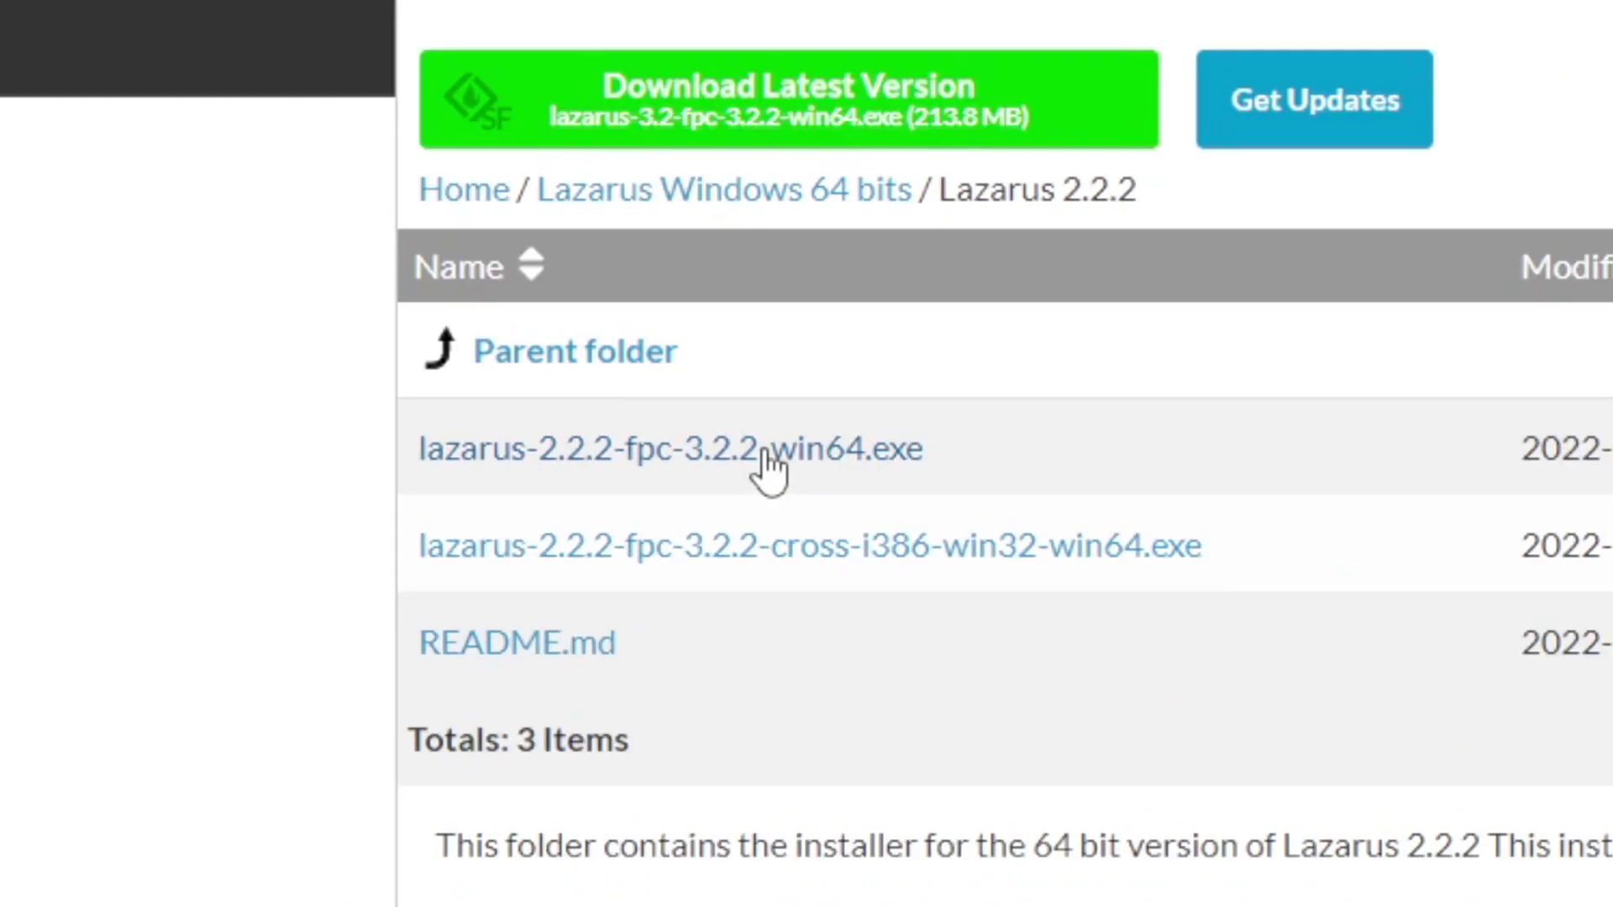
pyautogui.click(767, 464)
pyautogui.scroll(-5, 592, 576)
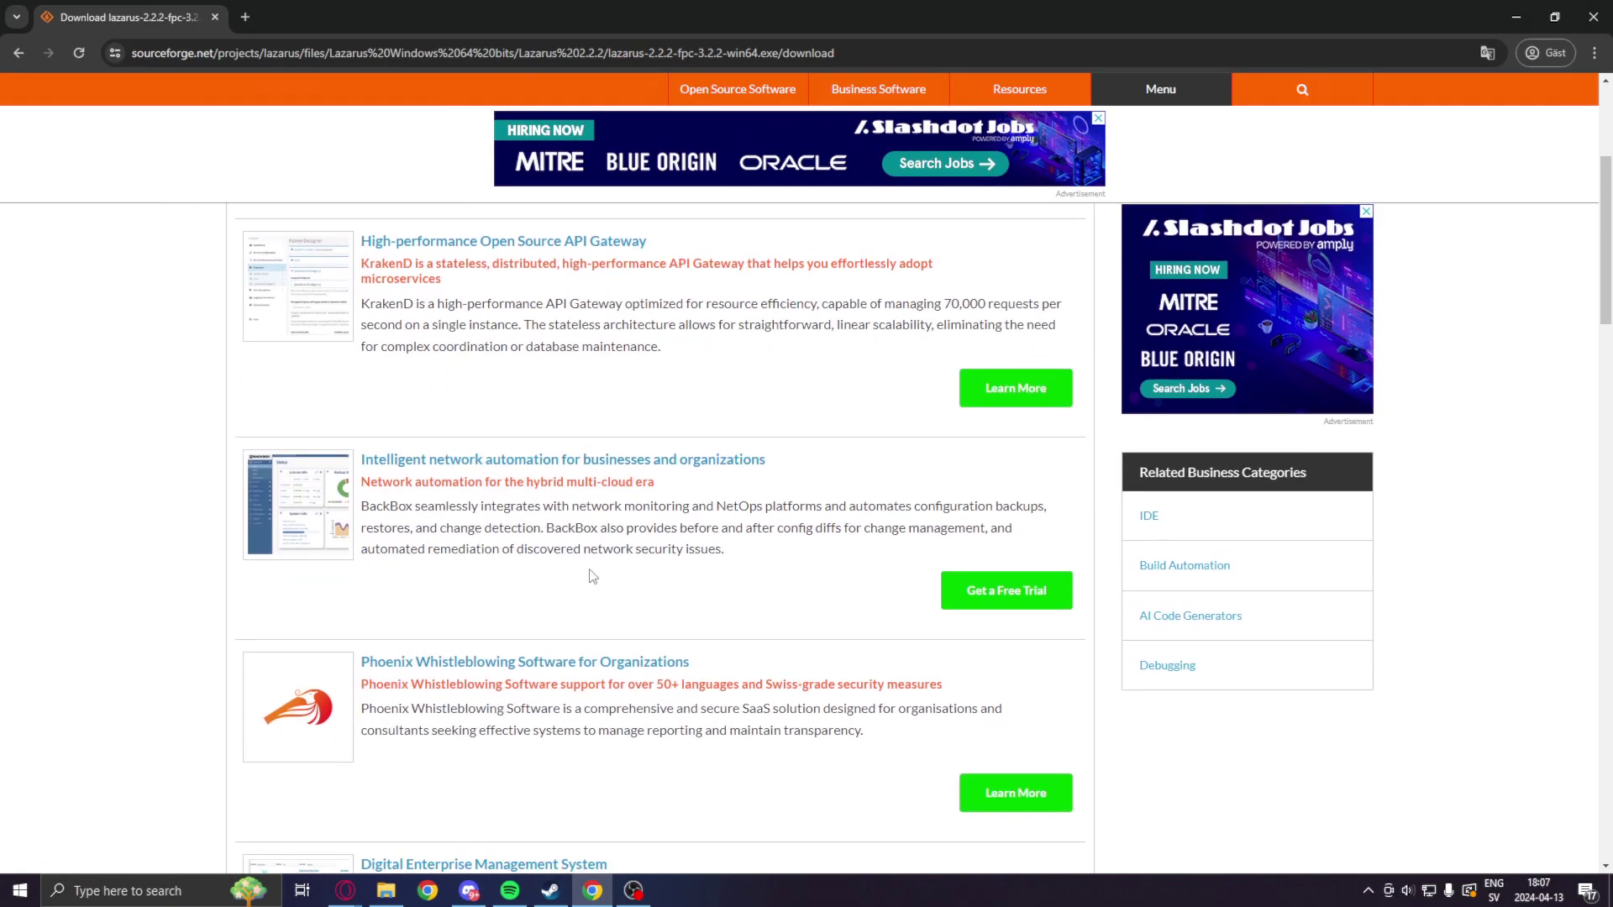
pyautogui.scroll(4, 592, 576)
pyautogui.scroll(-2, 597, 576)
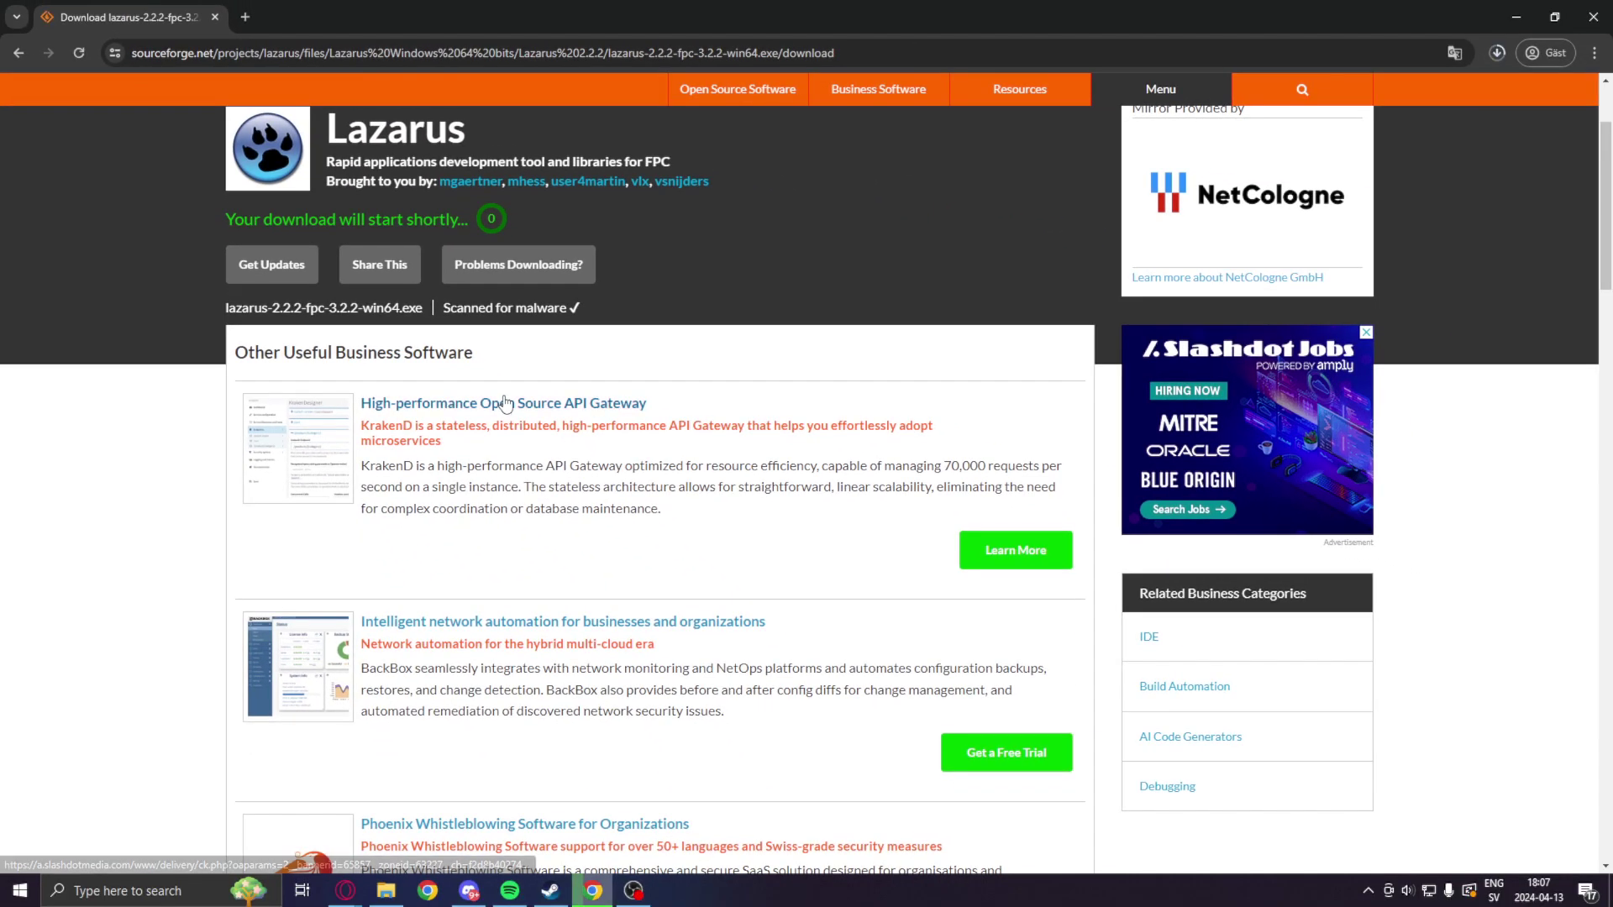
# Go back to the Lazarus 2.2.2 file list and download the lazarus-2.2.2-fpc-3.2.2-cross-i386-win32-win64.exe add-on
pyautogui.click(11, 54)
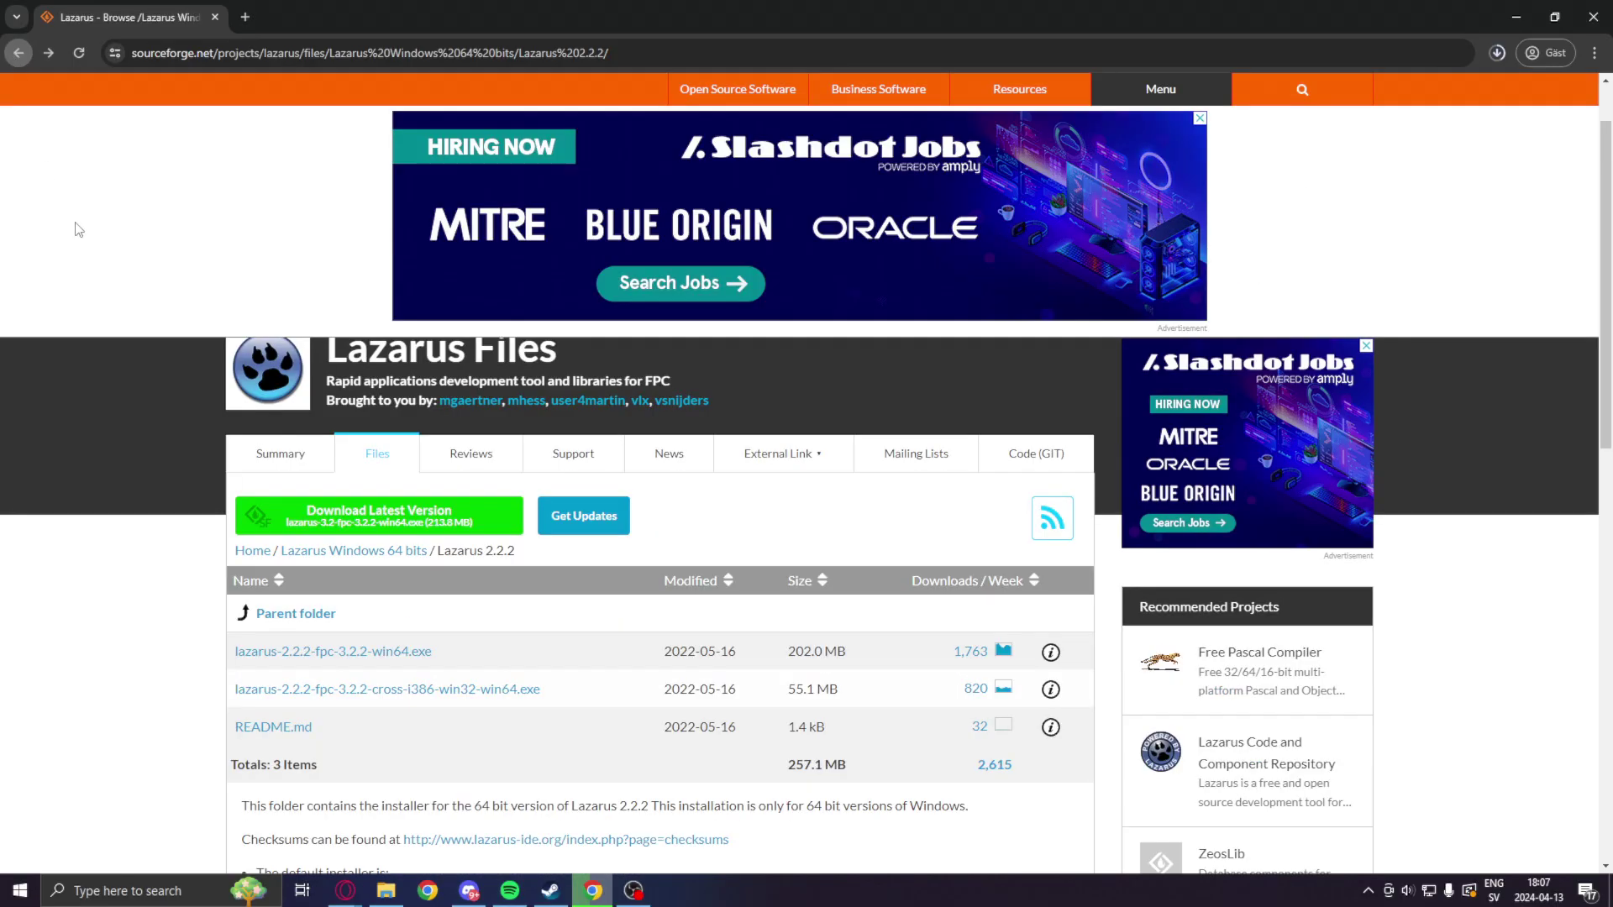
pyautogui.scroll(-3, 550, 559)
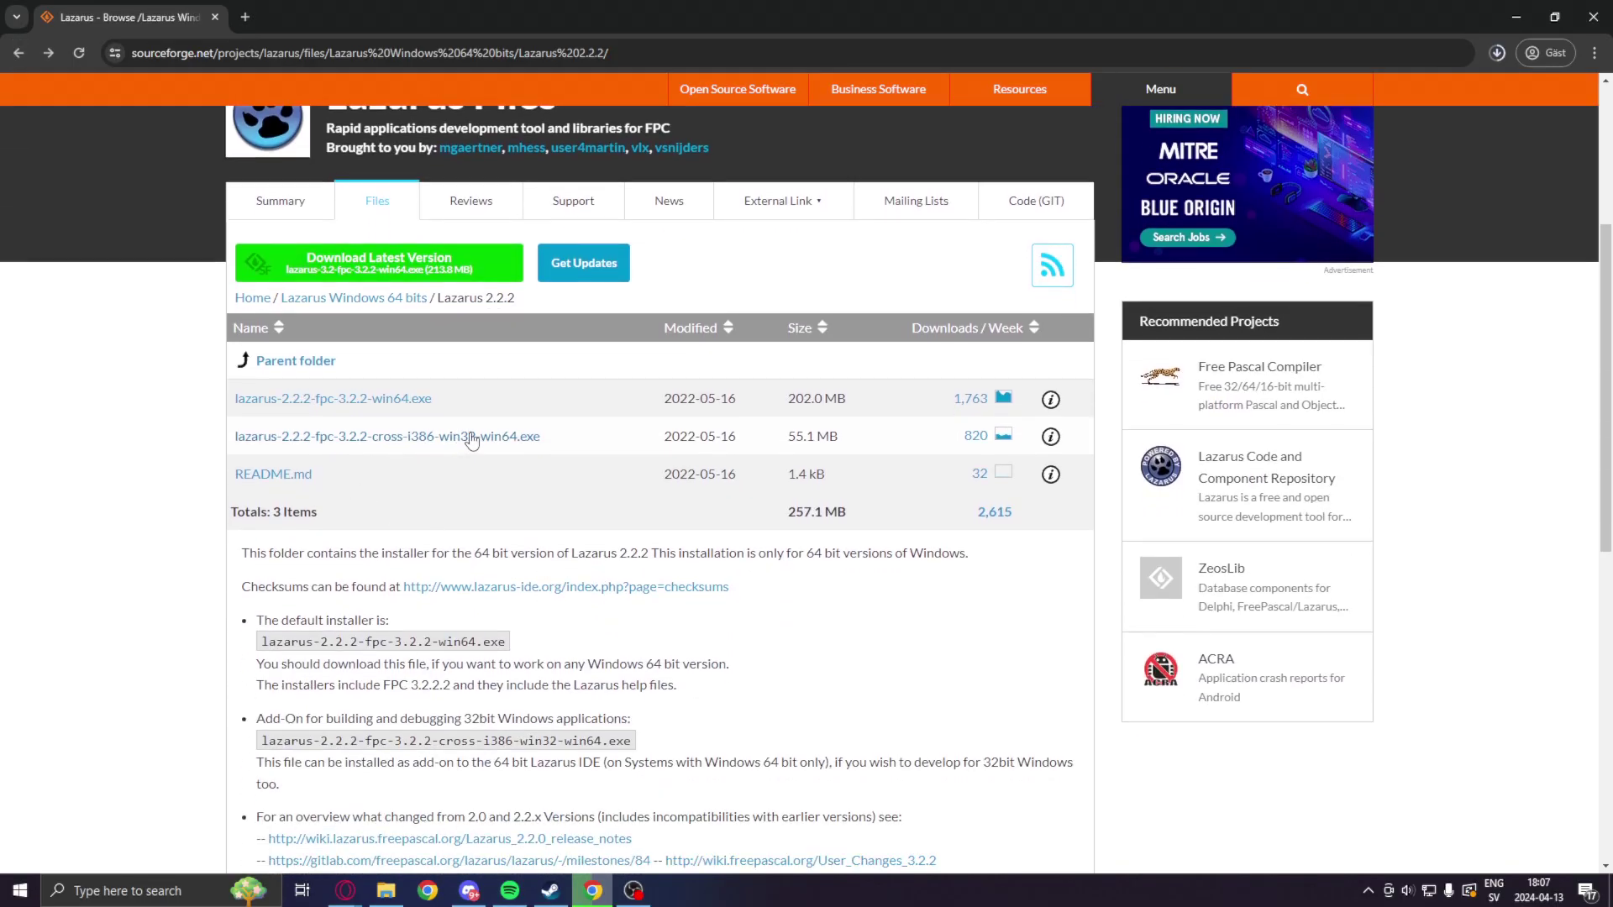
pyautogui.click(374, 438)
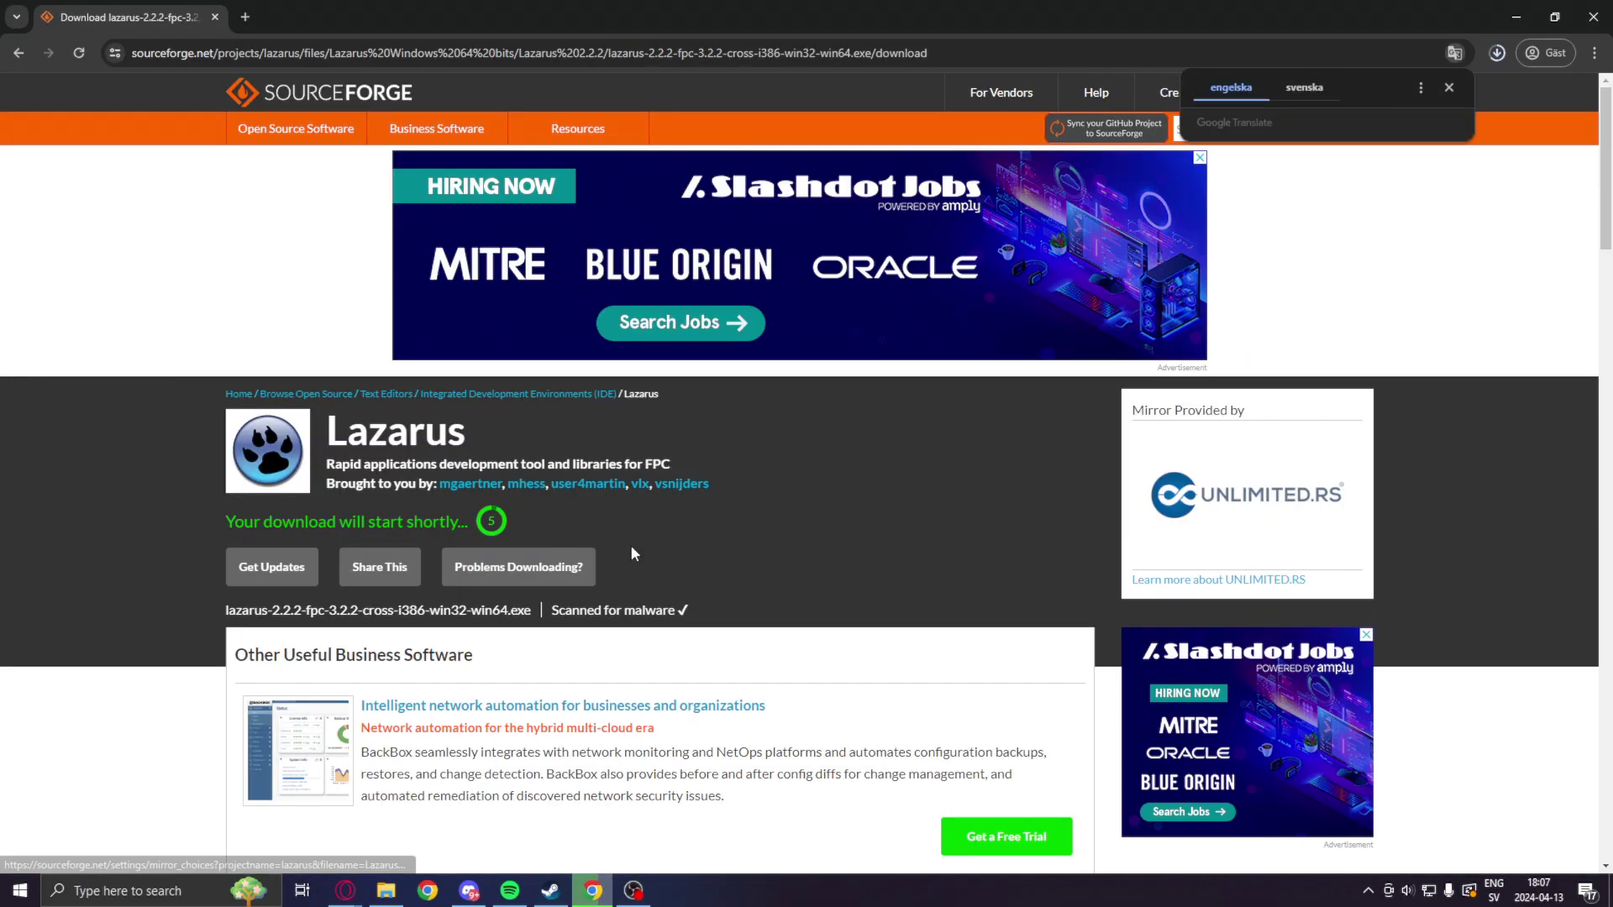
pyautogui.scroll(-3, 632, 552)
pyautogui.click(1450, 89)
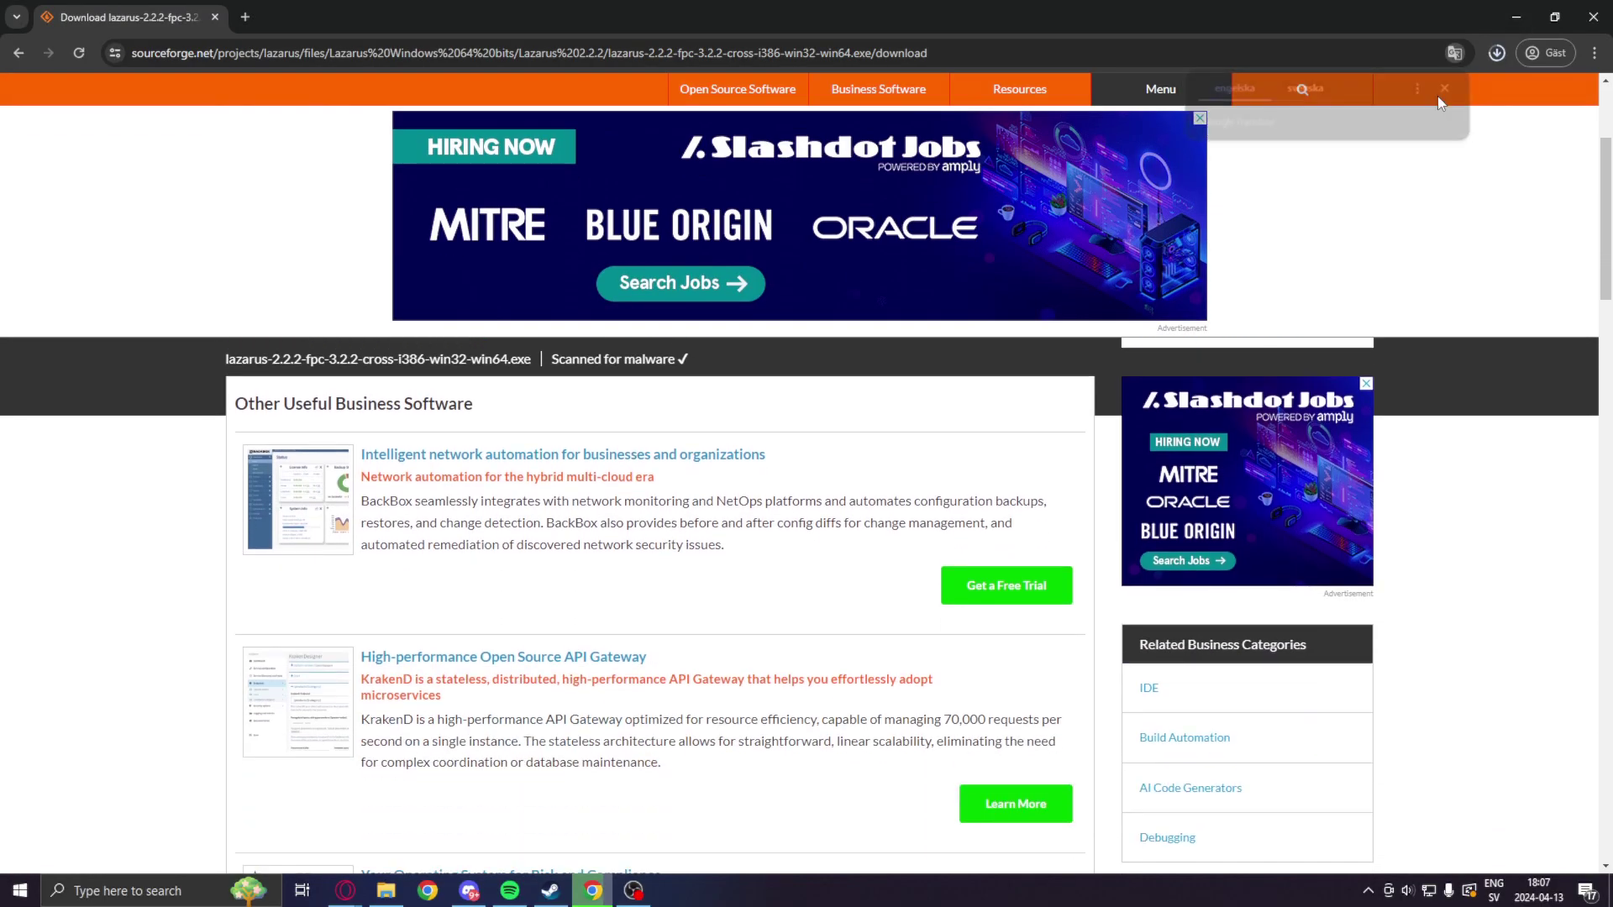
pyautogui.scroll(2, 924, 586)
pyautogui.scroll(-2, 771, 584)
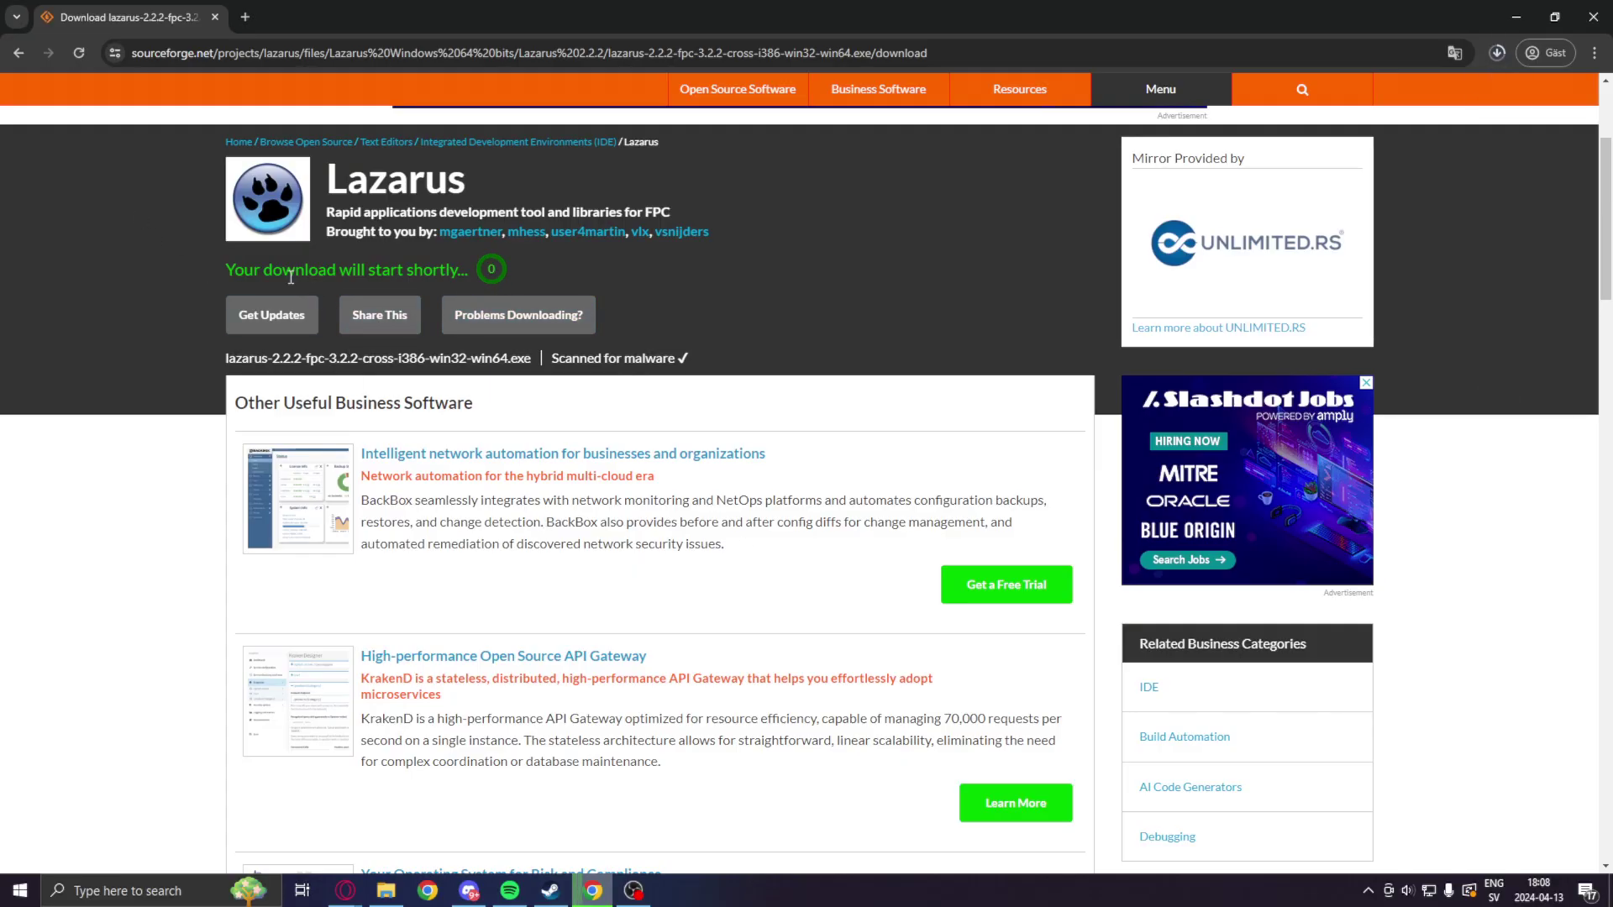
# Return to the Cheat Engine README on GitHub, dismiss the translation offer and open the Latest Version release page
pyautogui.click(18, 53)
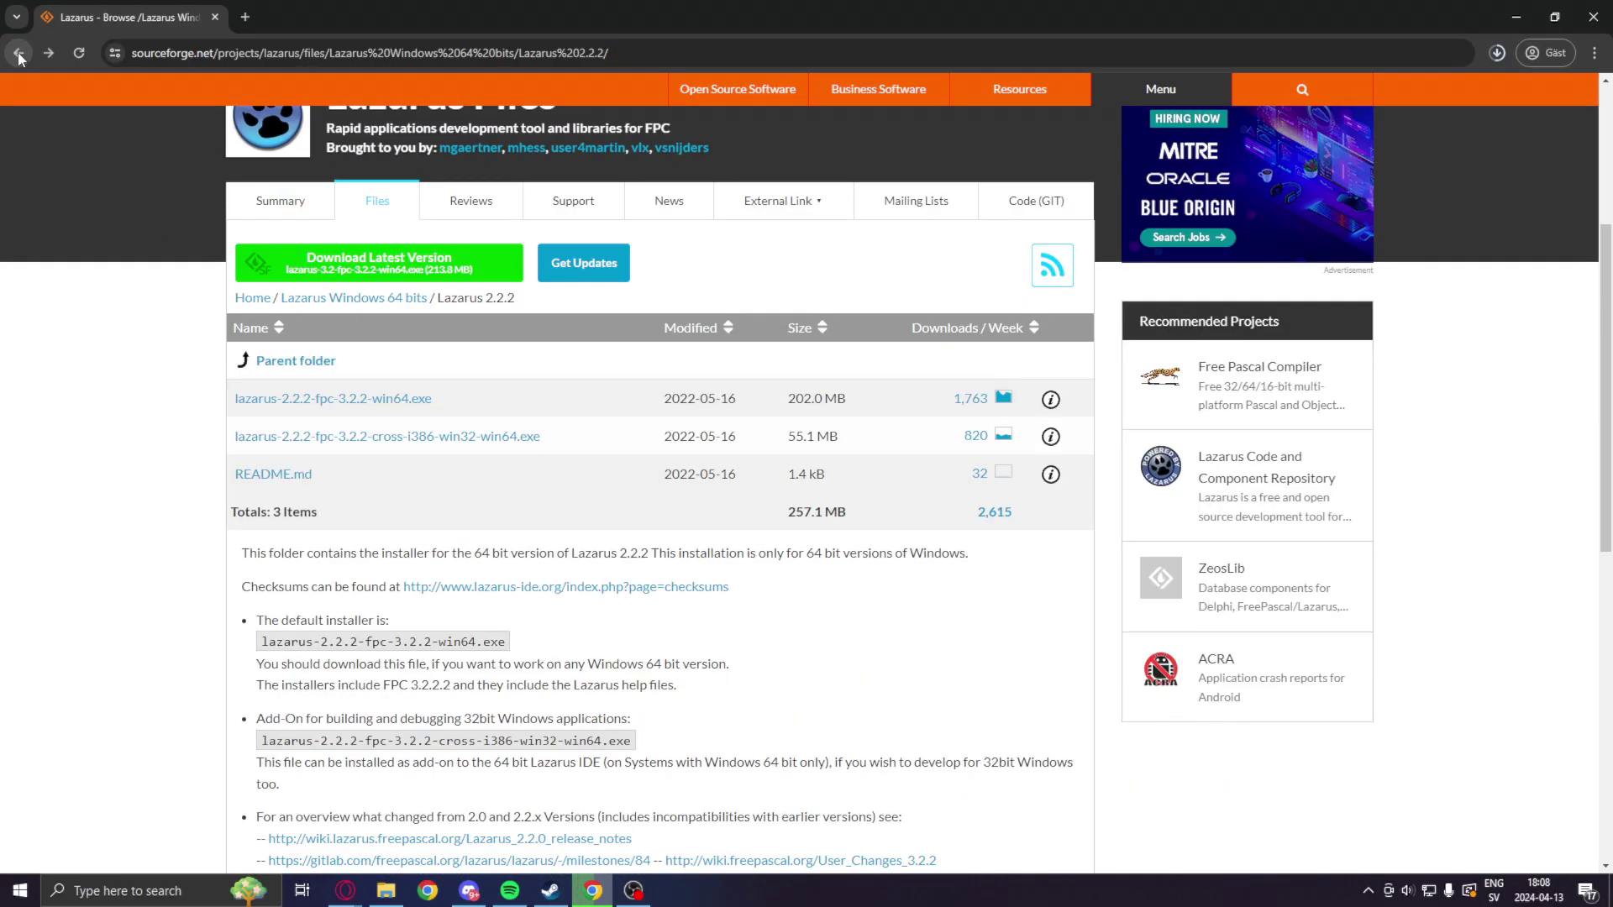
pyautogui.click(19, 54)
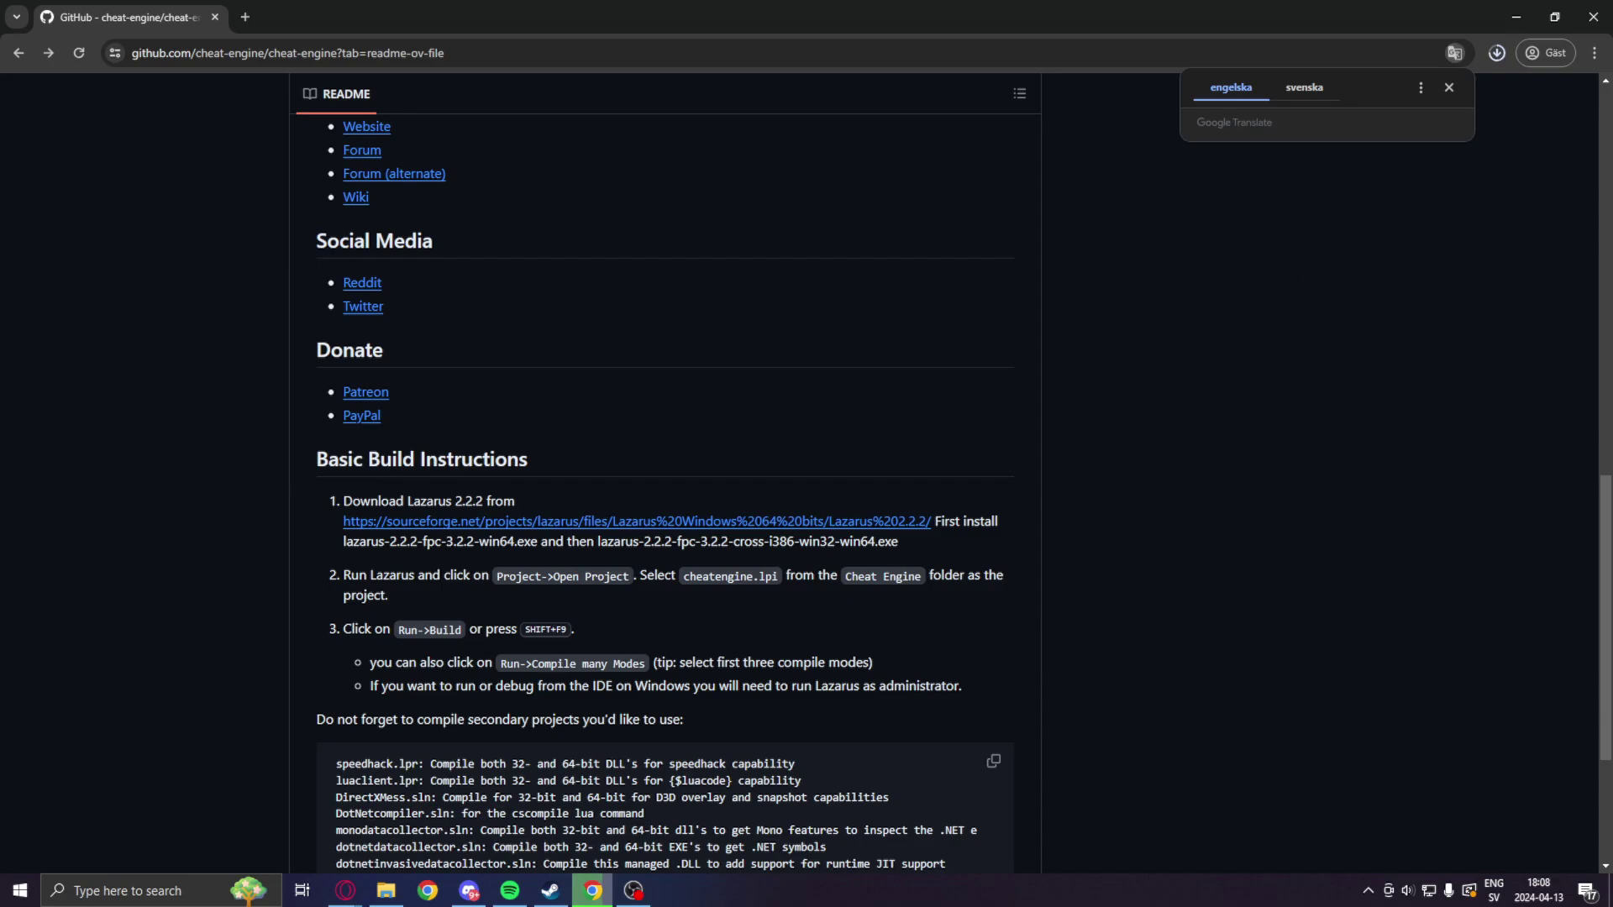
pyautogui.click(1457, 94)
pyautogui.scroll(-2, 789, 528)
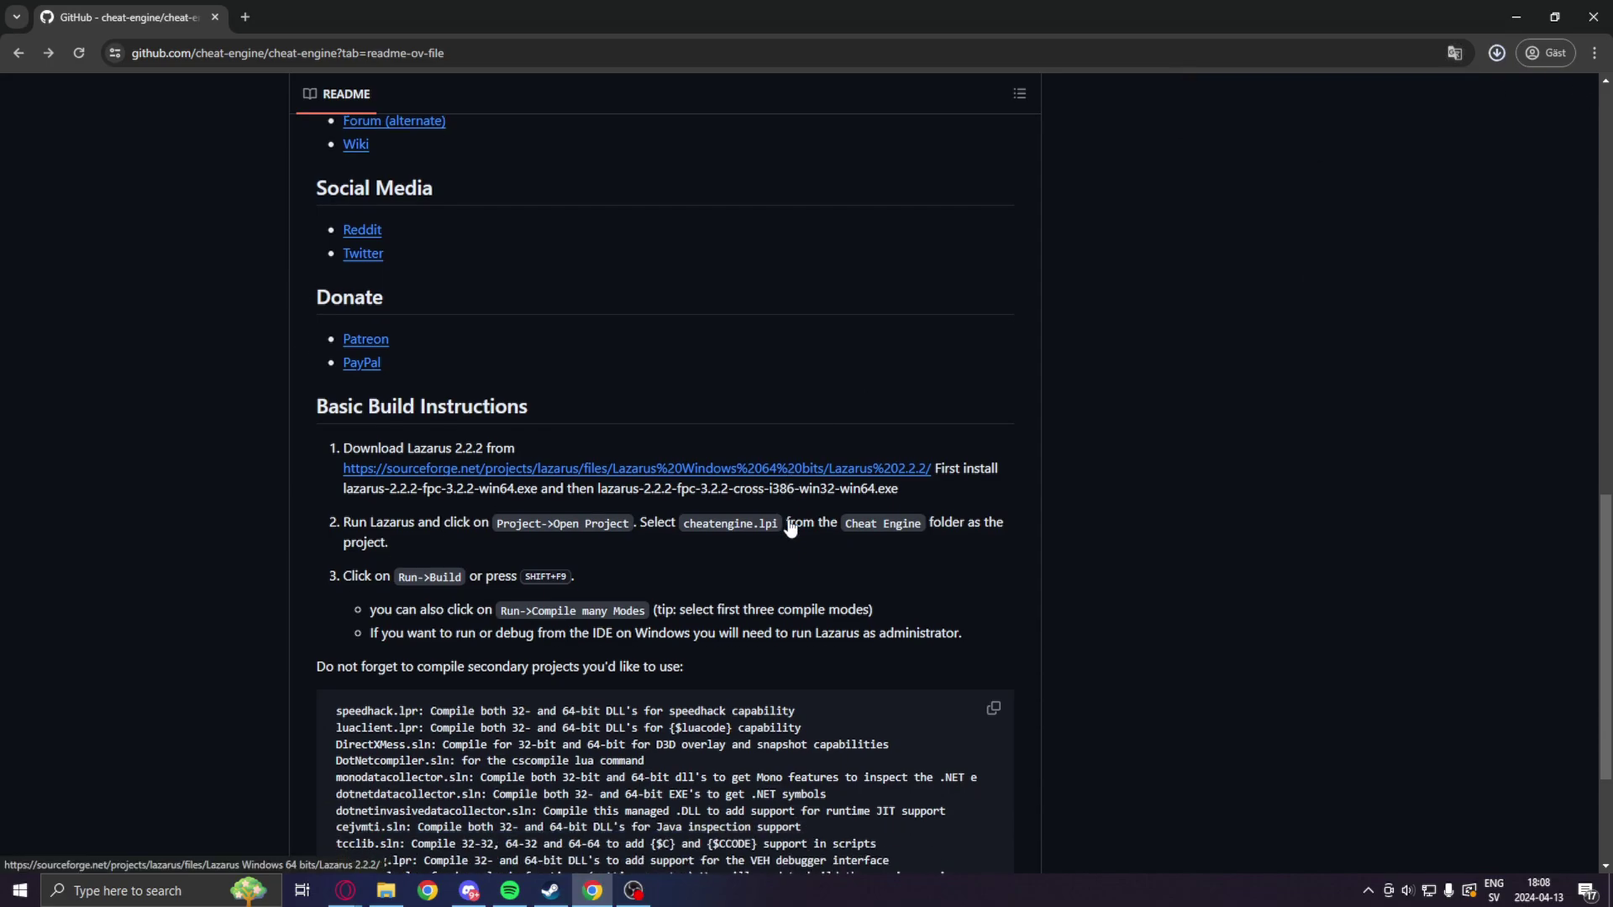
pyautogui.scroll(1, 788, 517)
pyautogui.scroll(5, 788, 517)
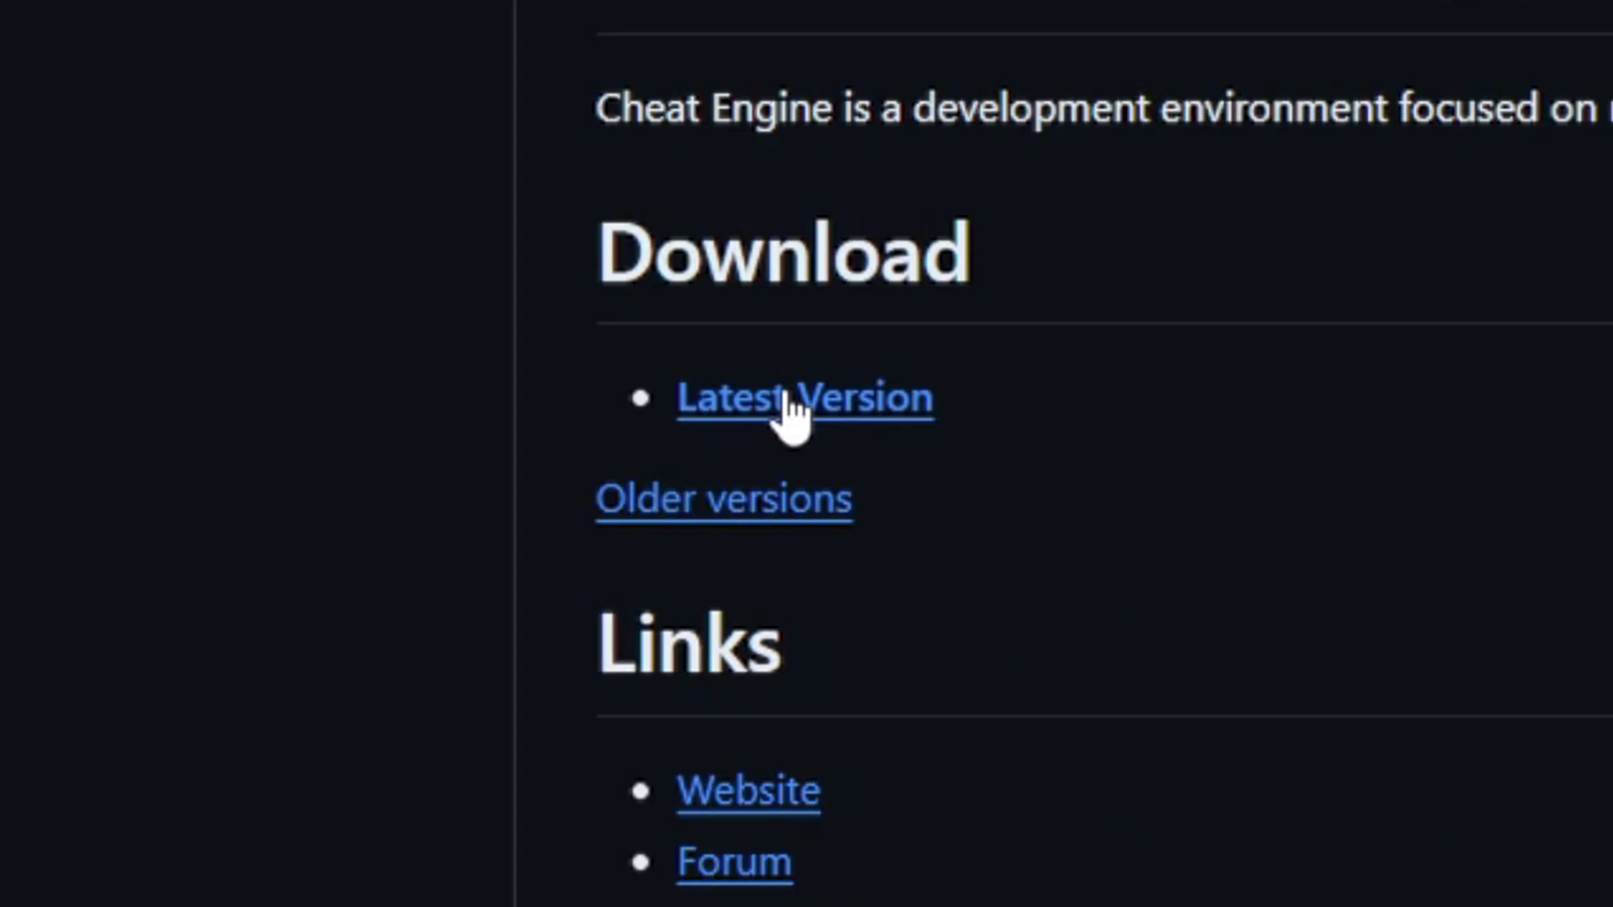
pyautogui.click(788, 399)
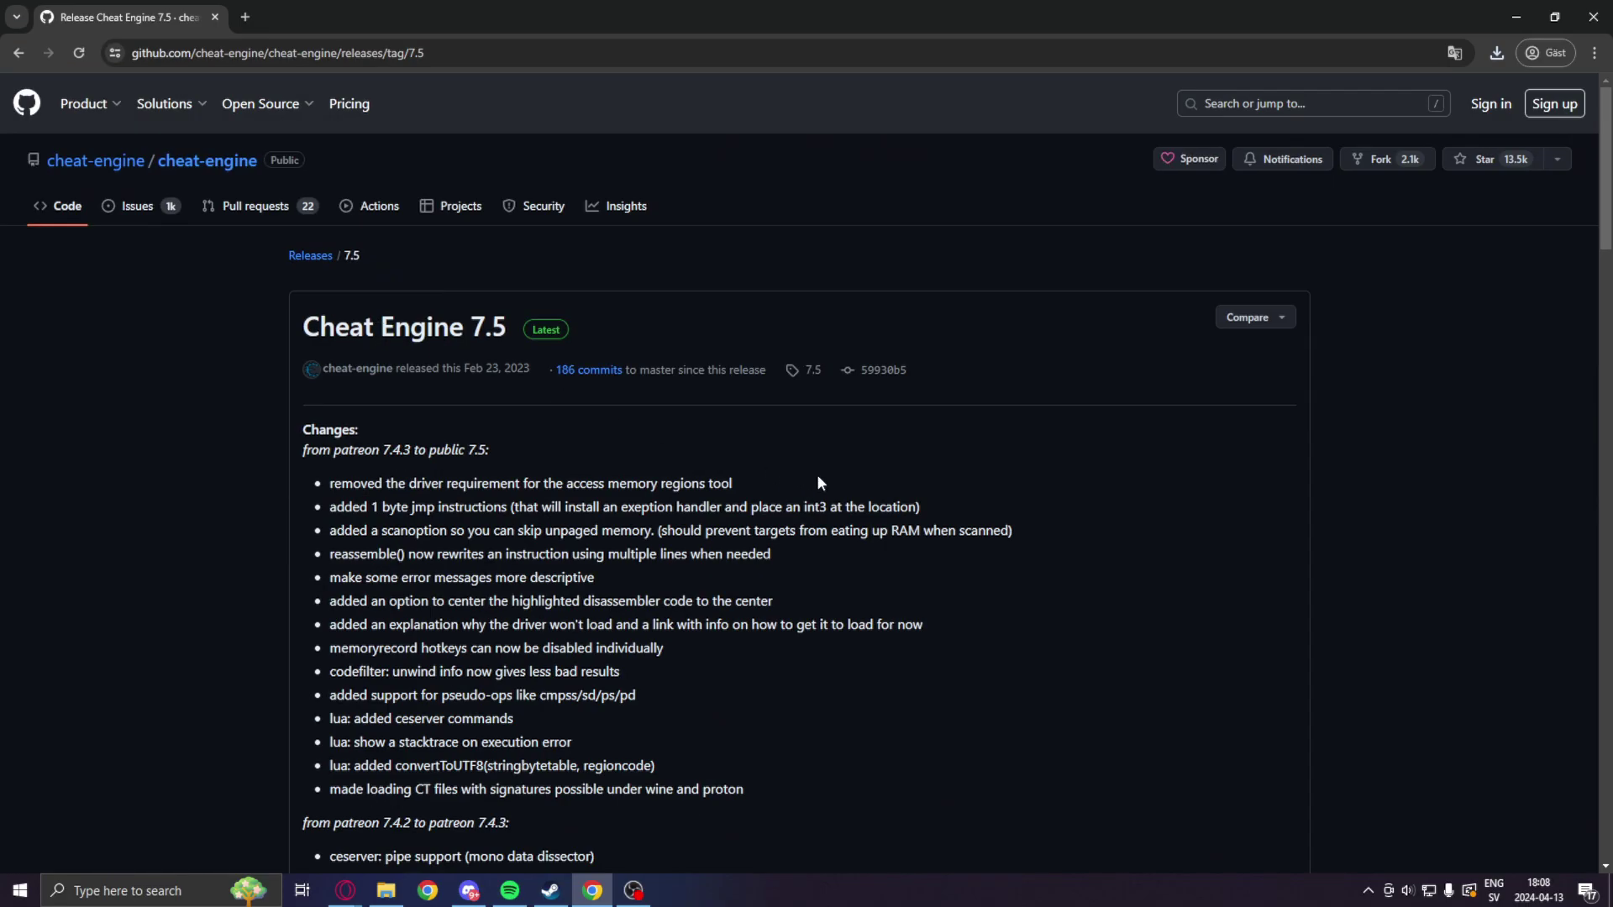
# Download the Source code (zip) asset of the Cheat Engine 7.5 release
pyautogui.scroll(-20, 817, 482)
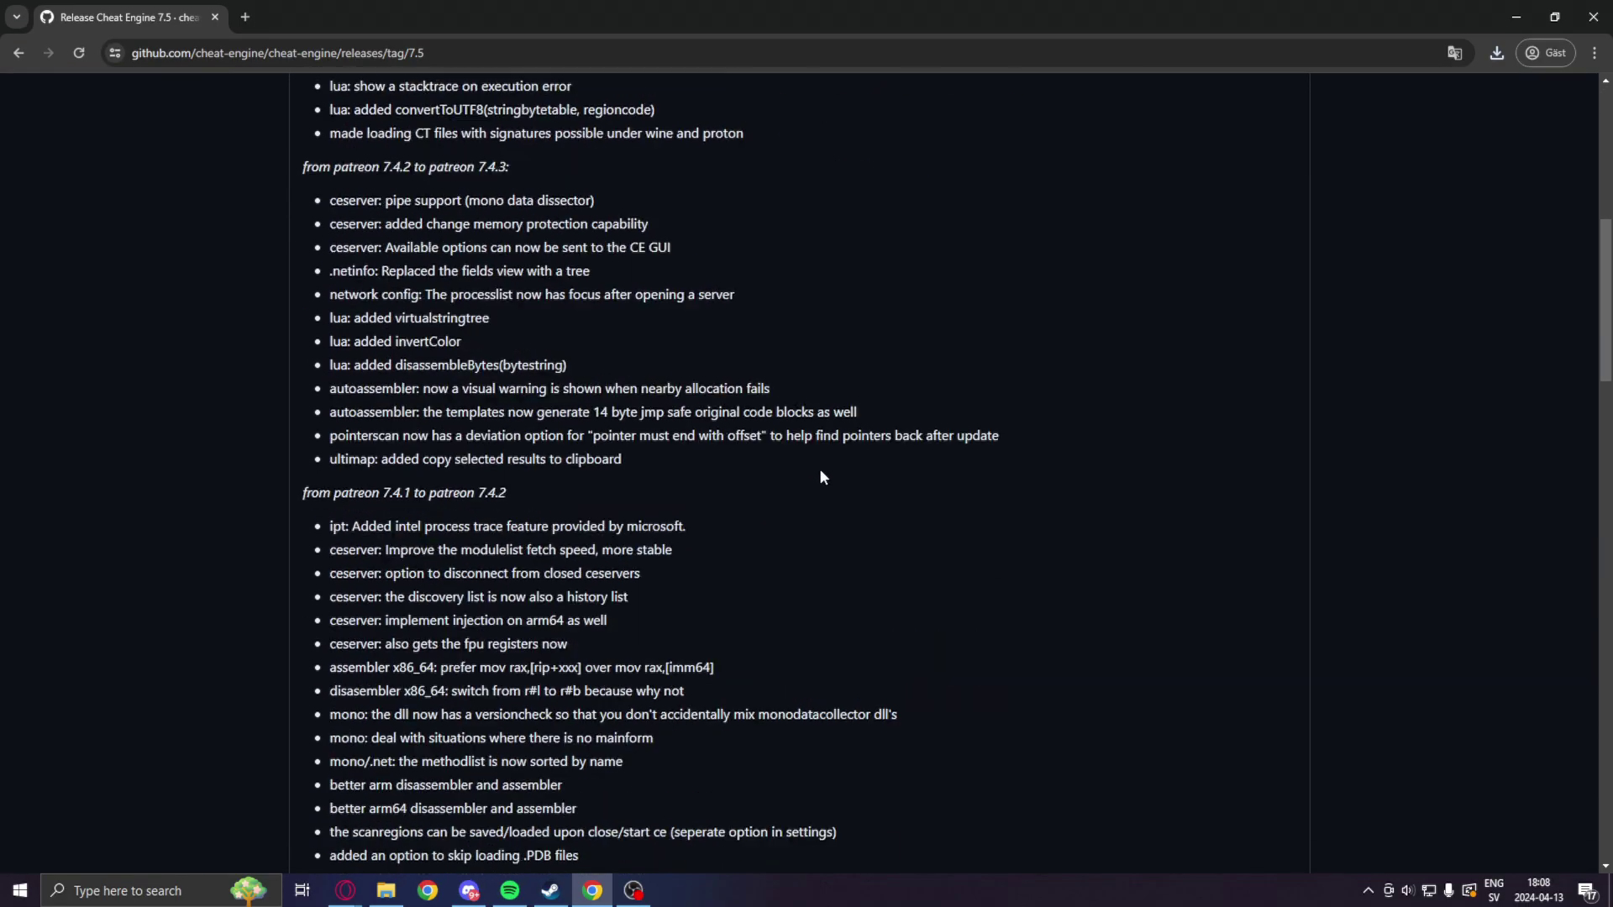
pyautogui.scroll(-6, 821, 476)
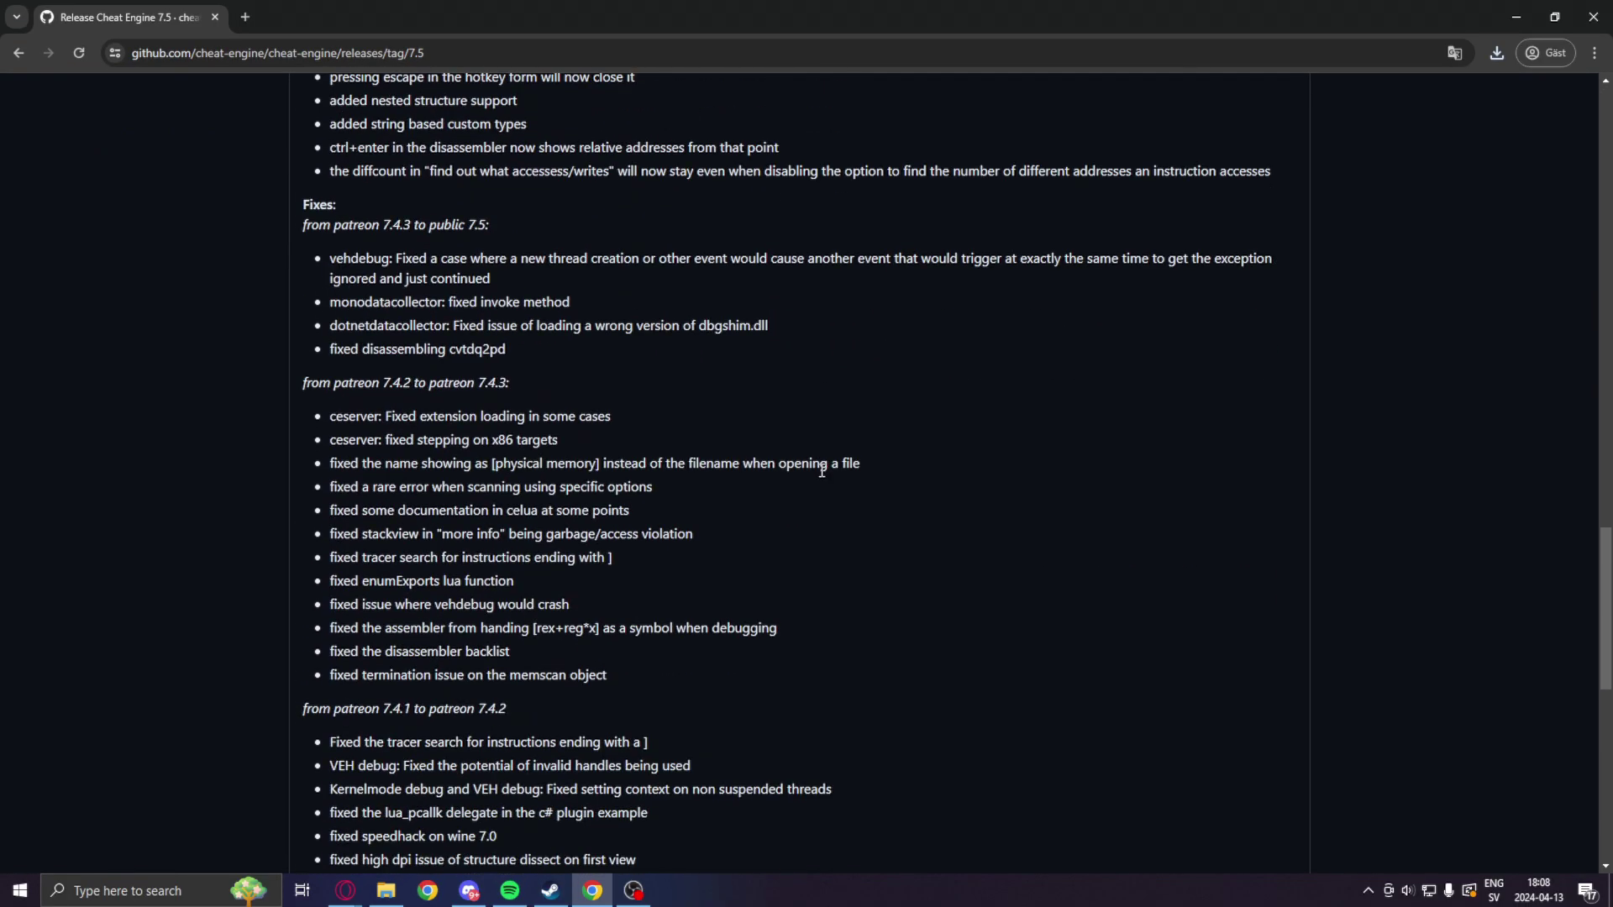
pyautogui.scroll(-10, 823, 470)
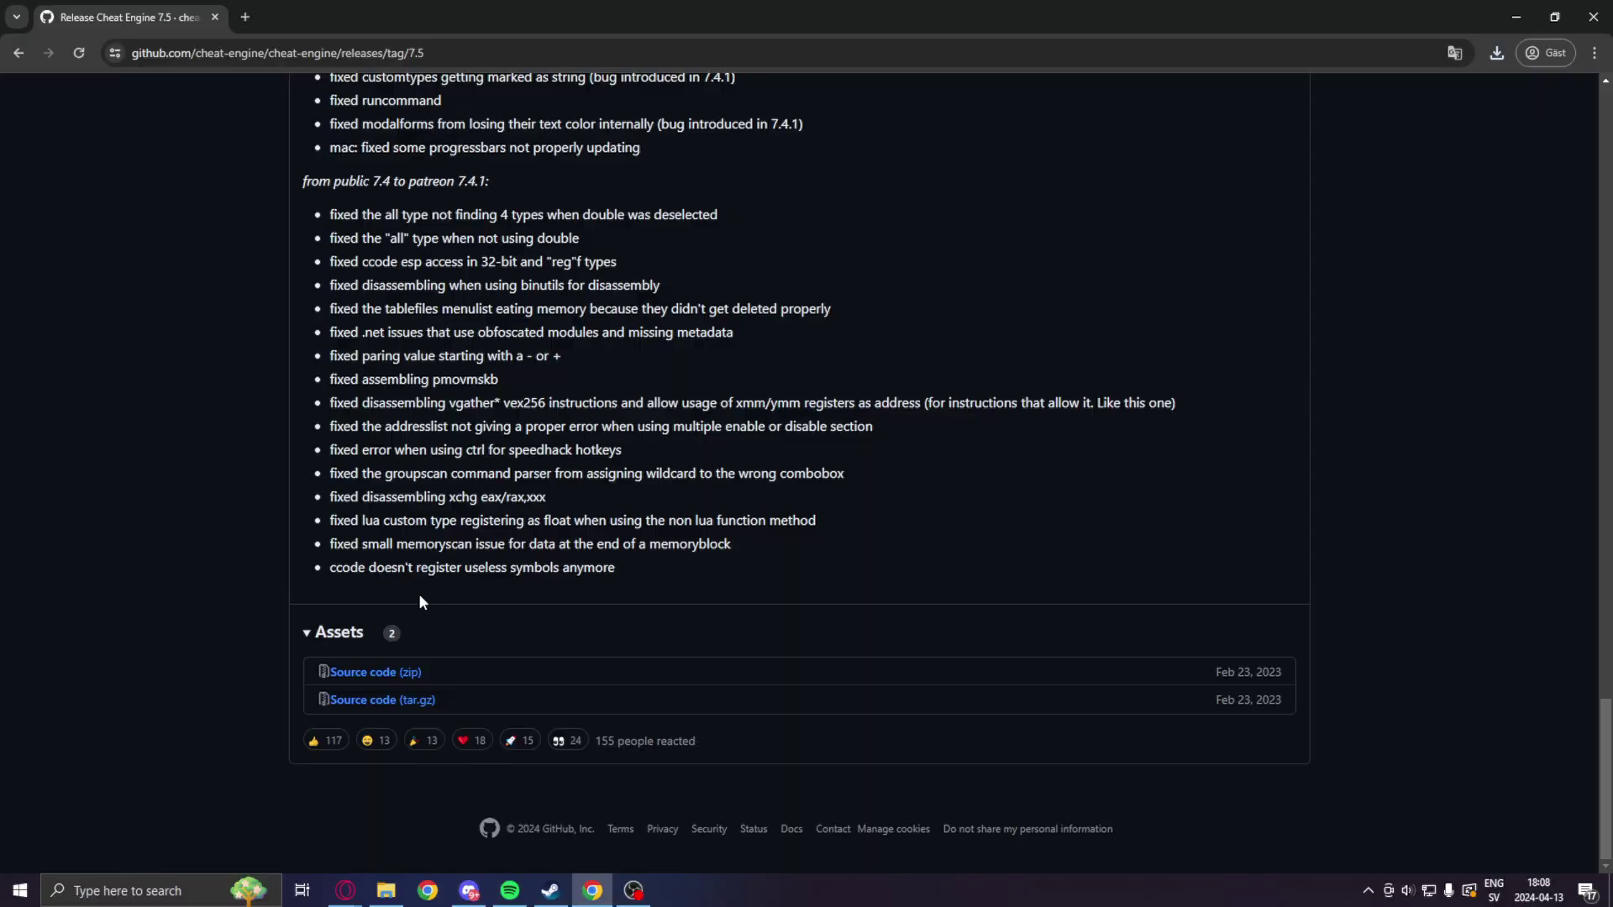
pyautogui.click(357, 673)
pyautogui.scroll(20, 702, 516)
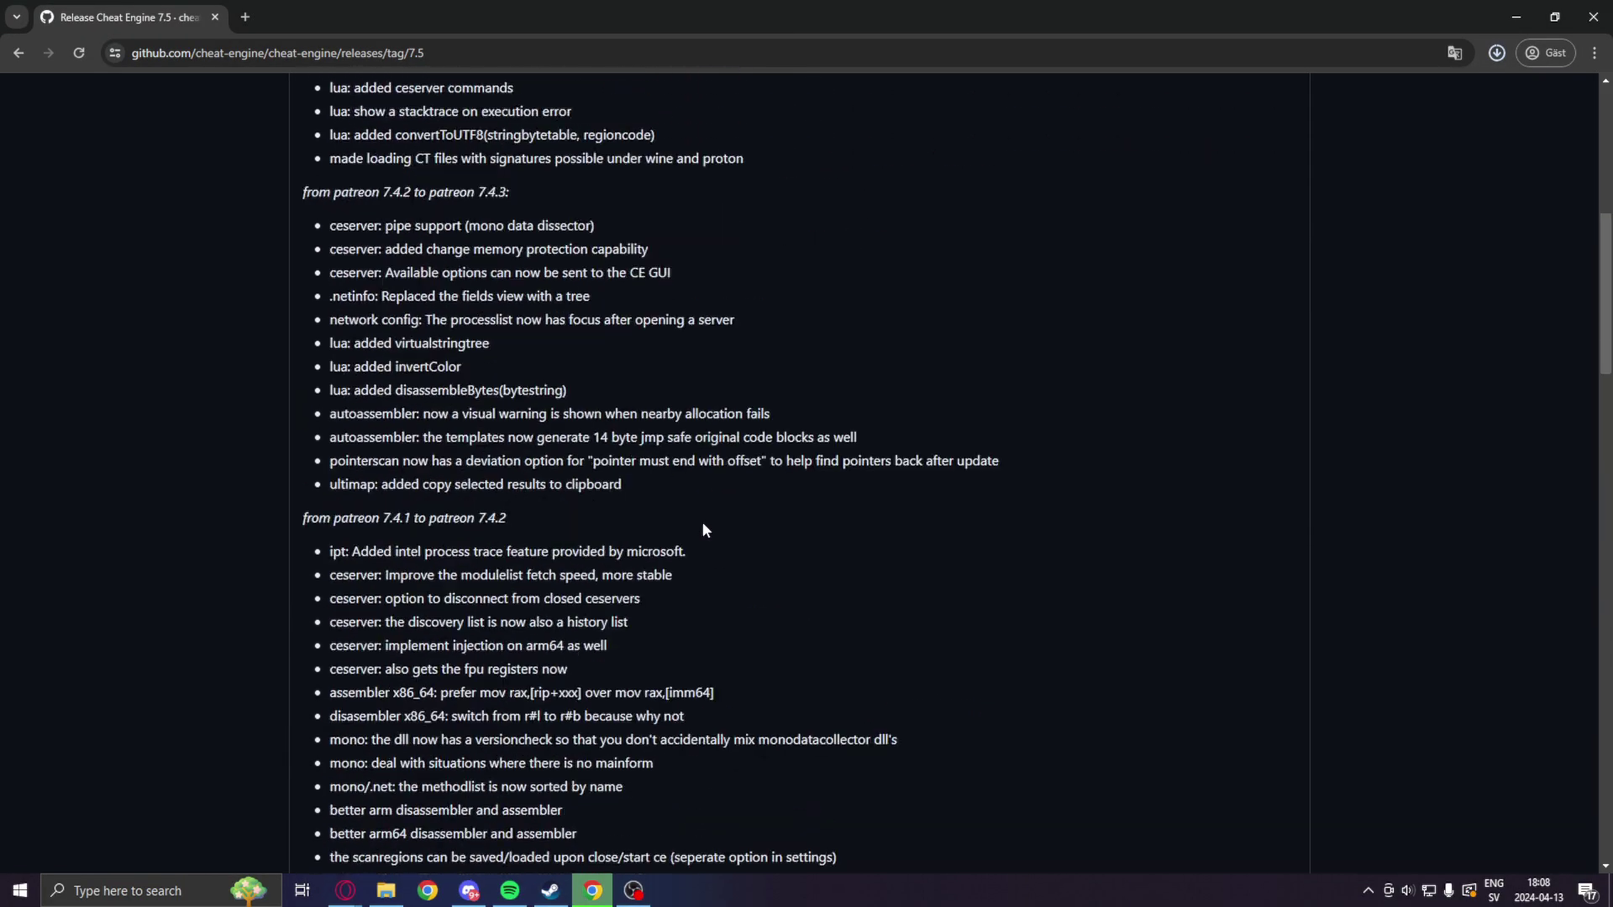
pyautogui.scroll(1, 702, 521)
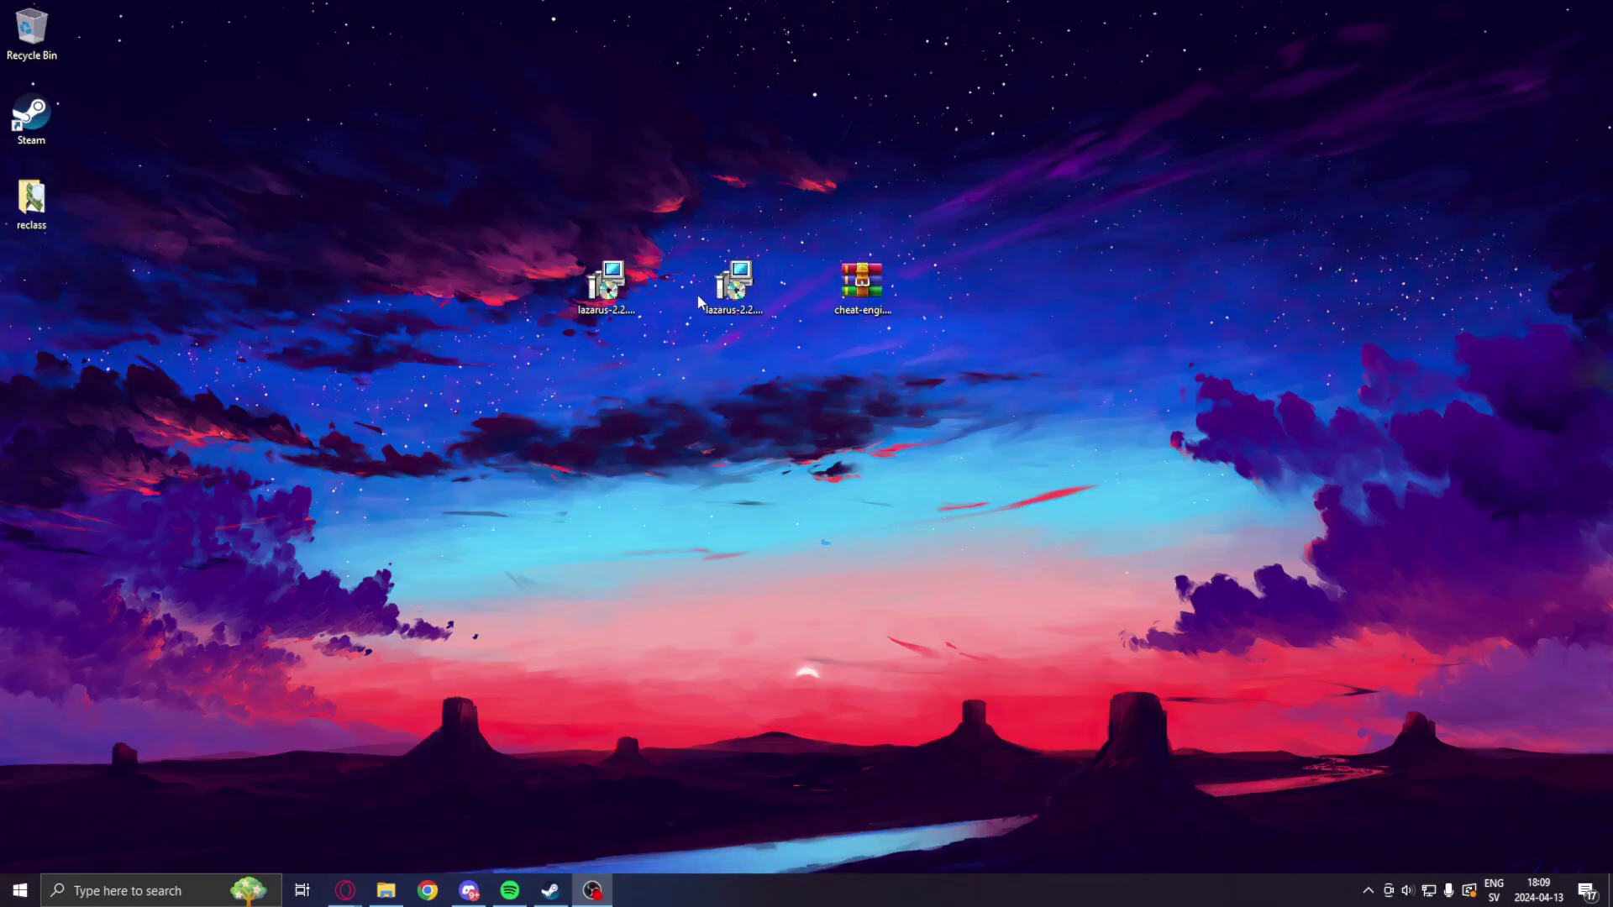
# Run the lazarus-2.2.2-fpc-3.2.2-win64.exe installer from the desktop in English and proceed past the welcome page
pyautogui.click(604, 290)
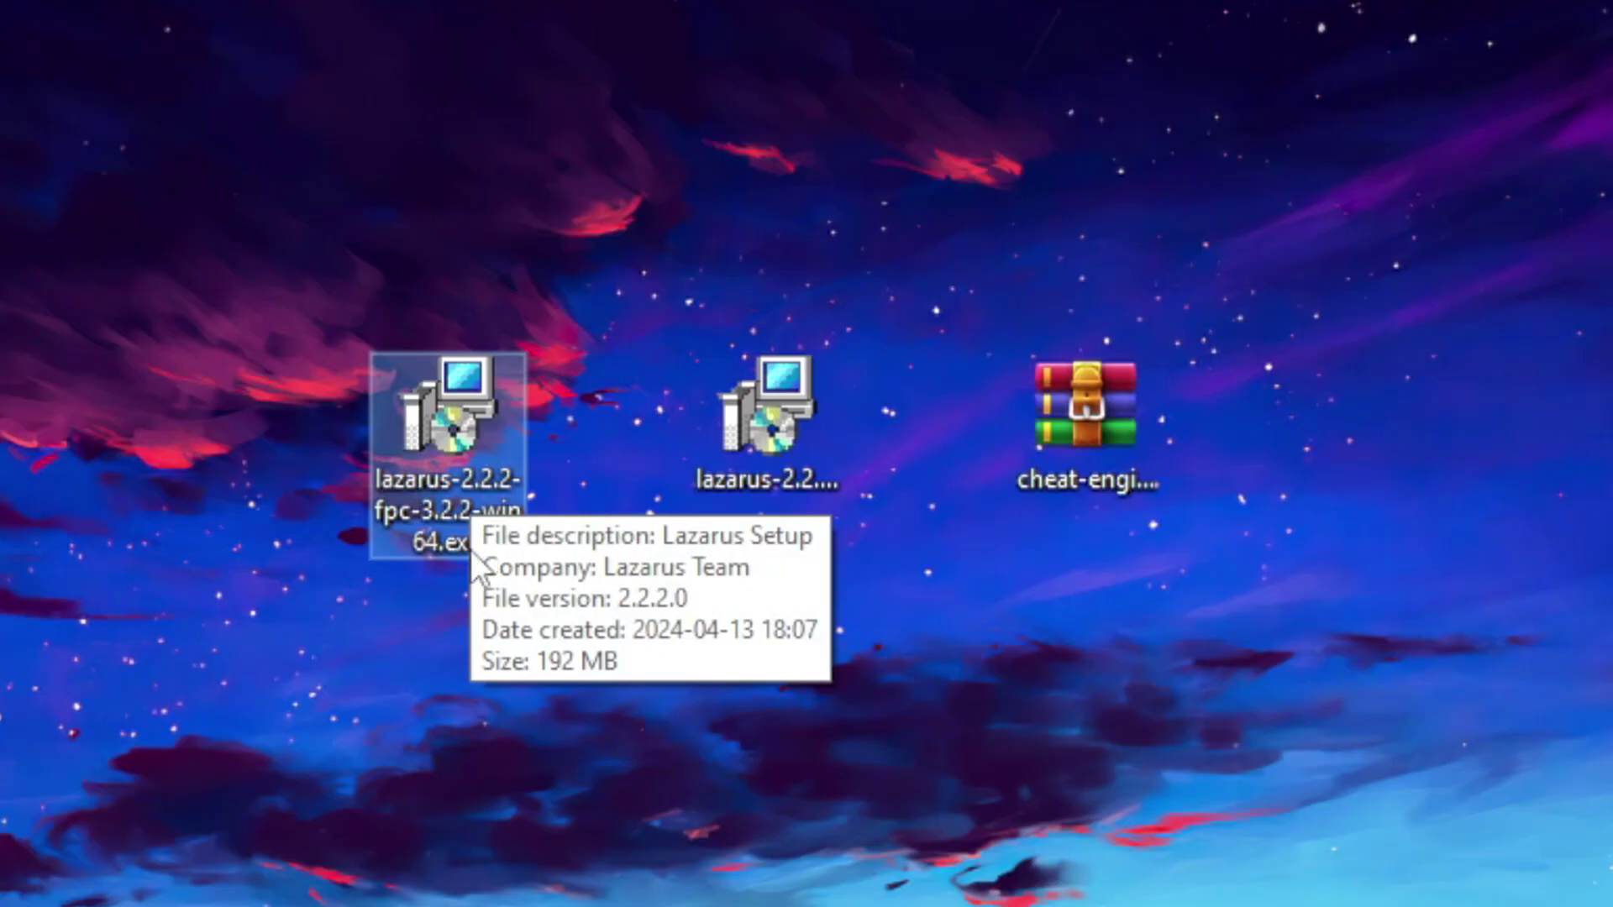
pyautogui.doubleClick(424, 442)
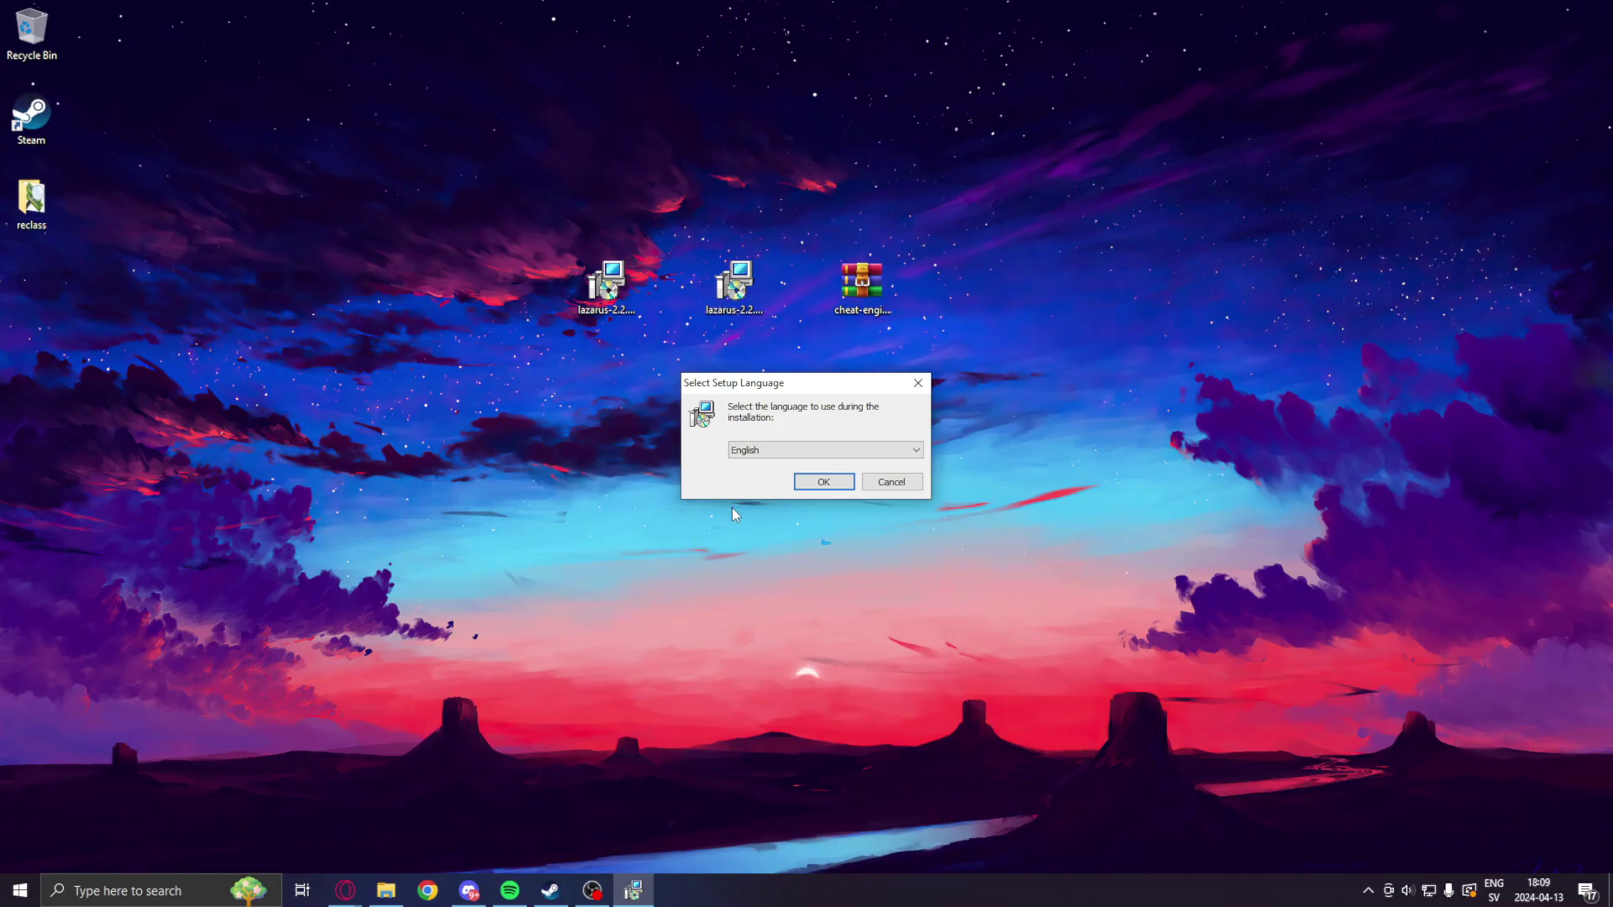
pyautogui.click(823, 481)
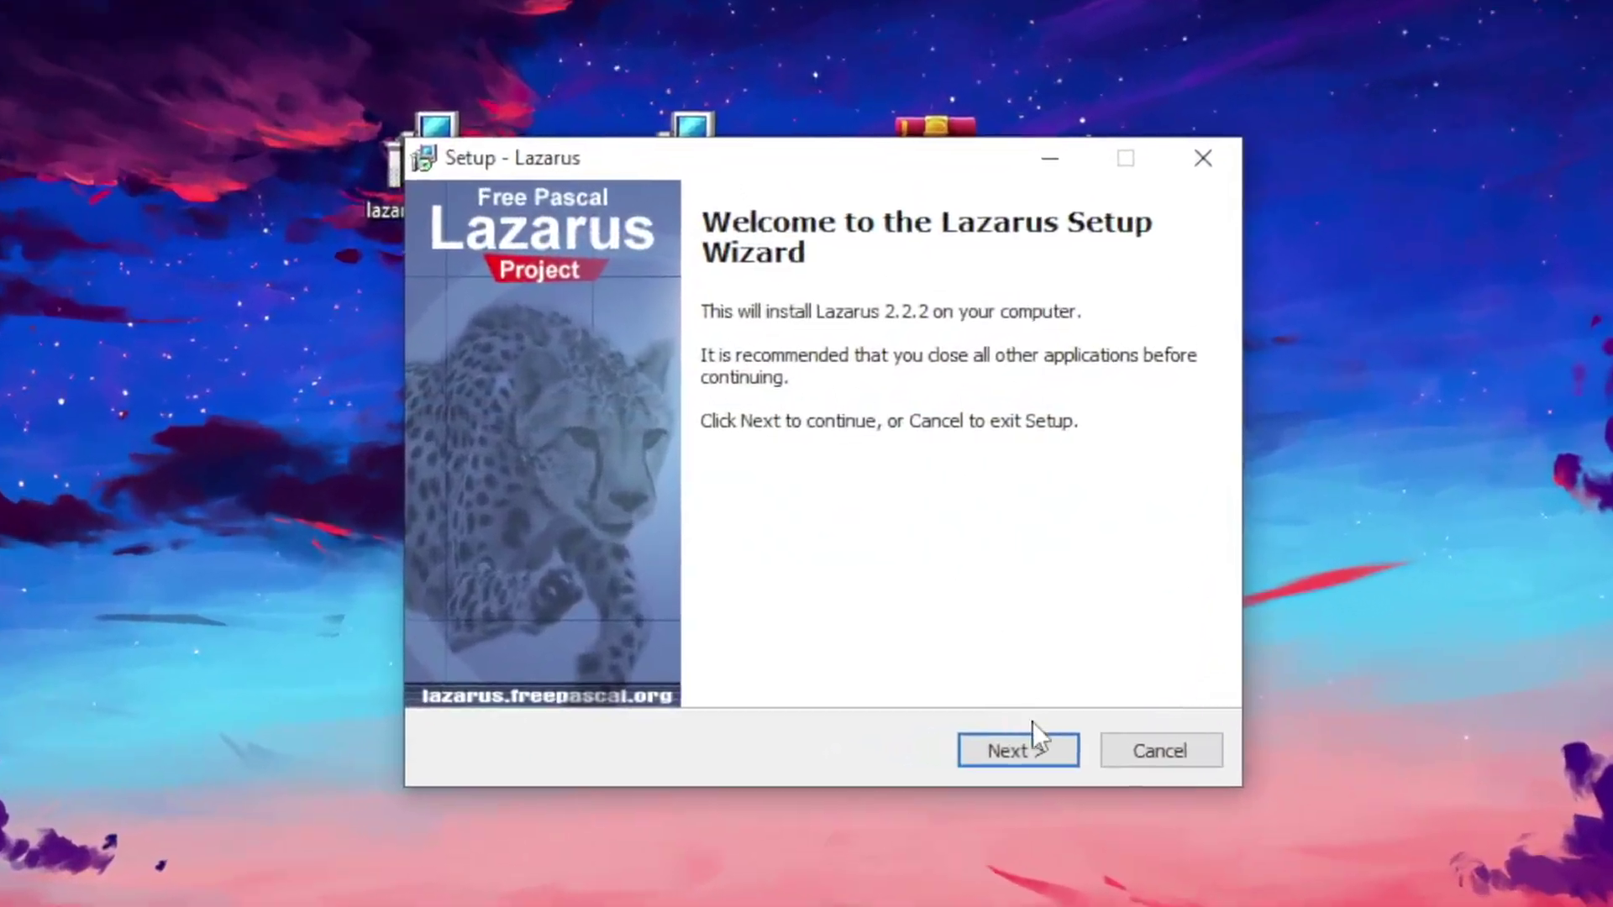
pyautogui.click(979, 676)
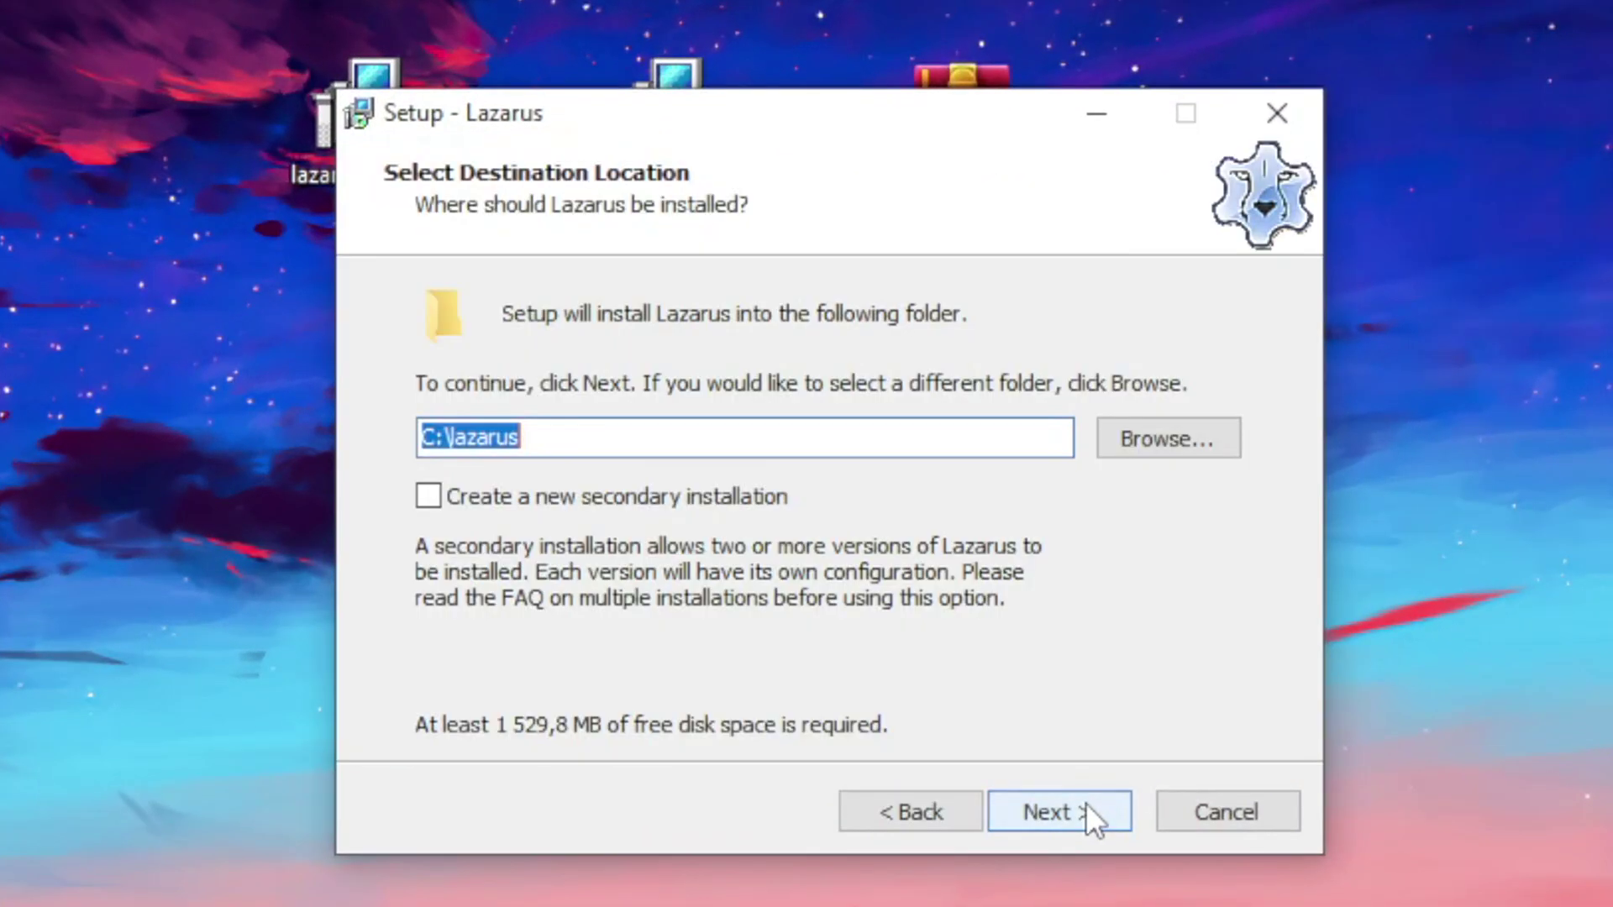
# Accept C:\lazarus as the install folder despite its existing contents, and keep the Full installation component selection
pyautogui.click(1095, 814)
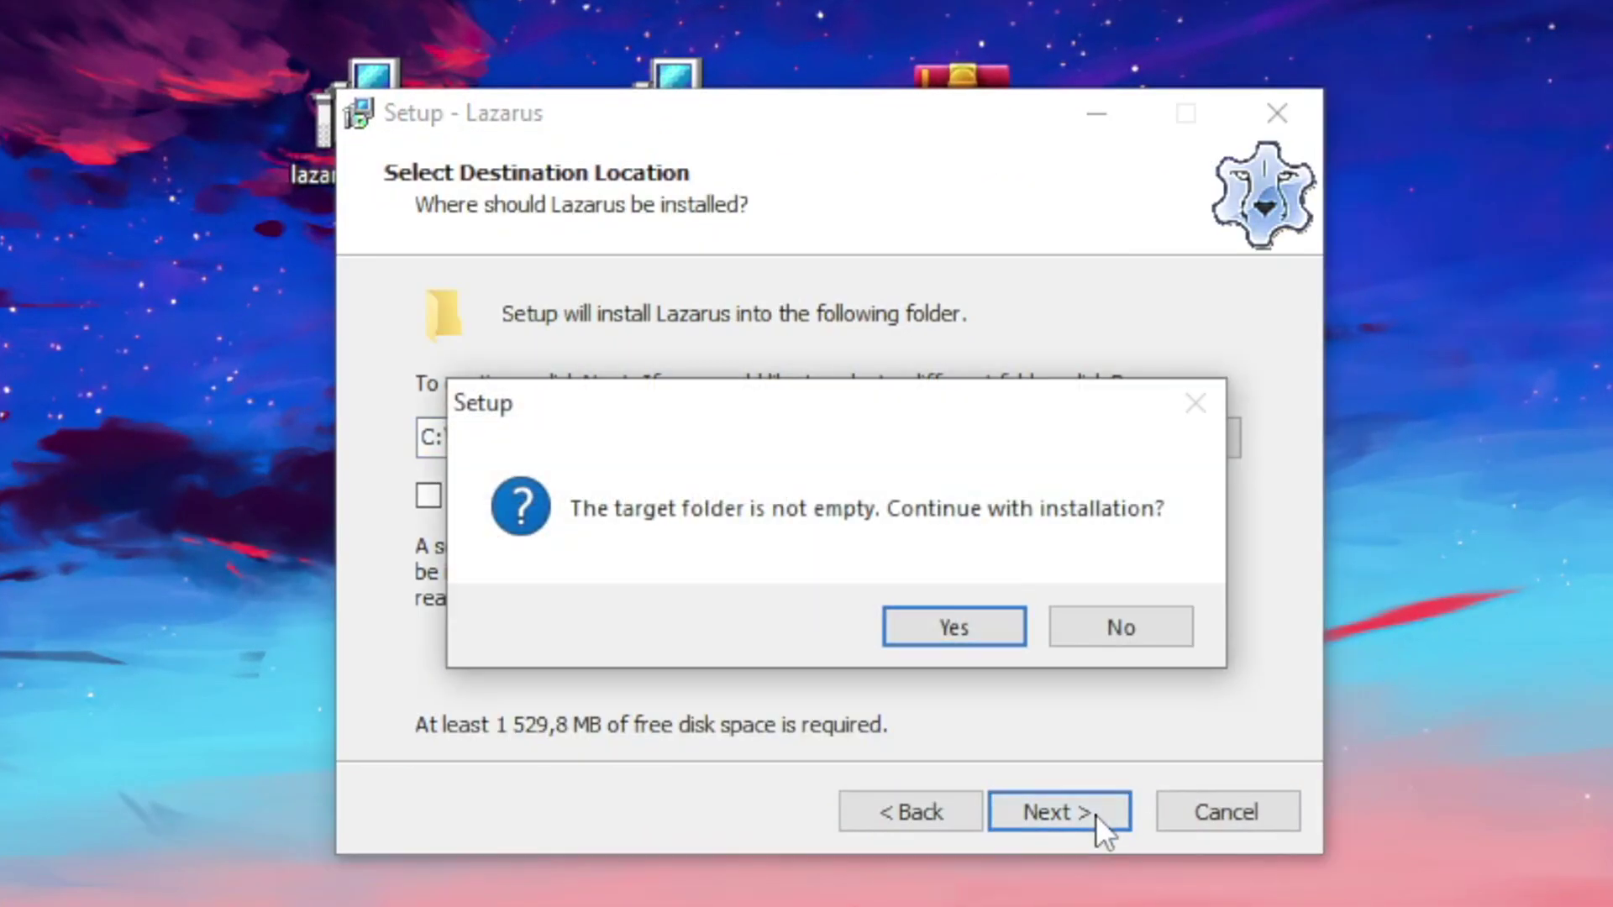
pyautogui.click(956, 628)
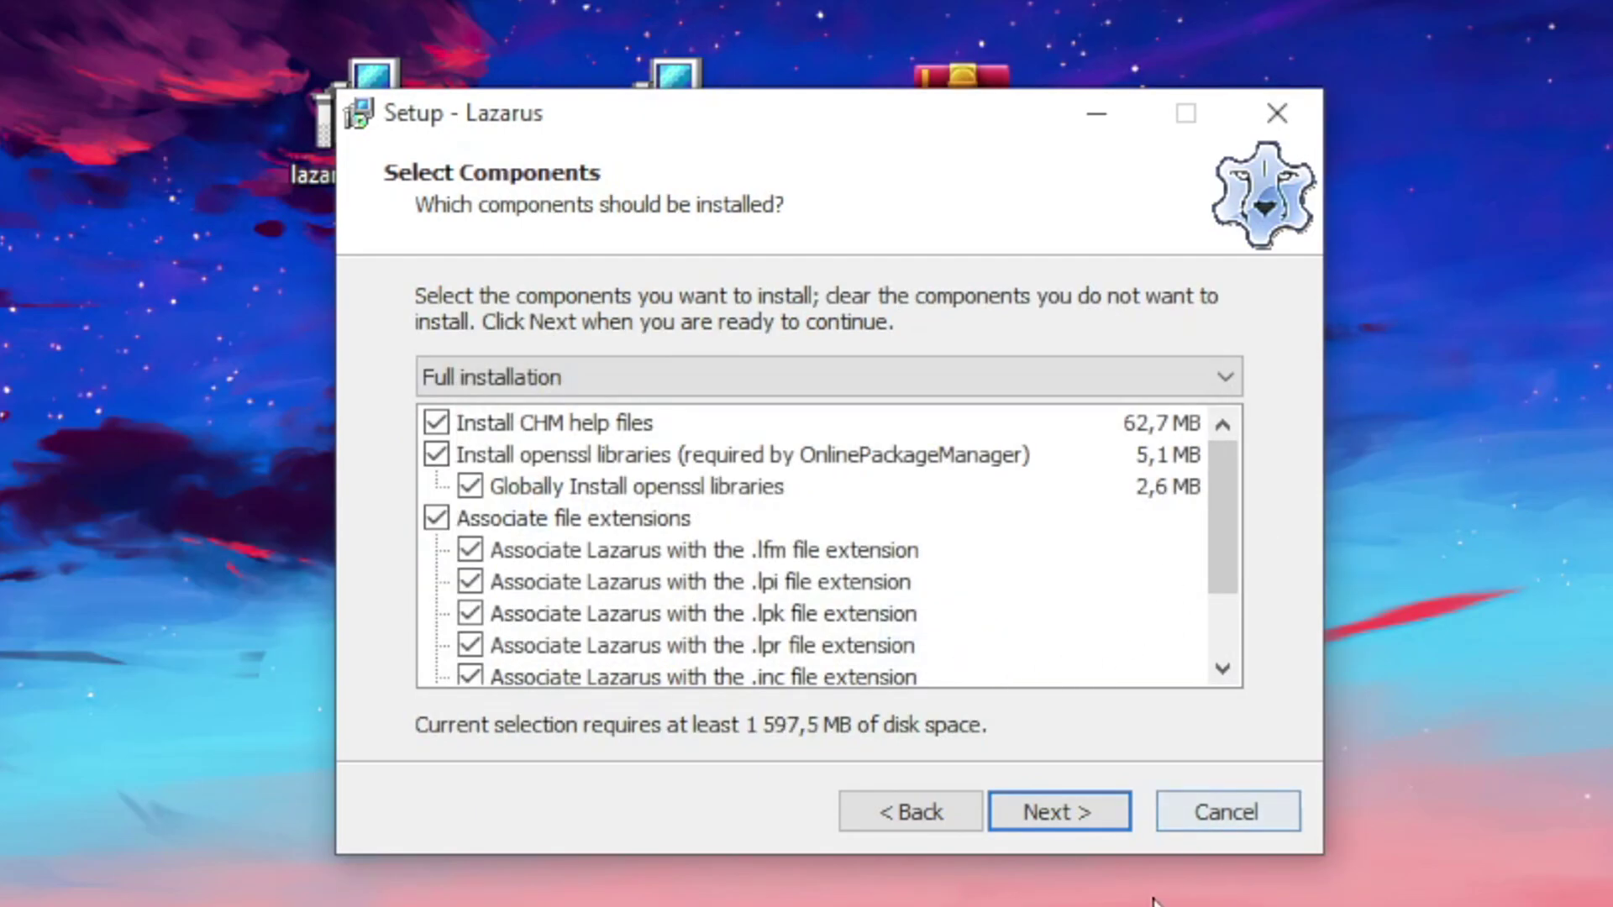
pyautogui.click(1072, 813)
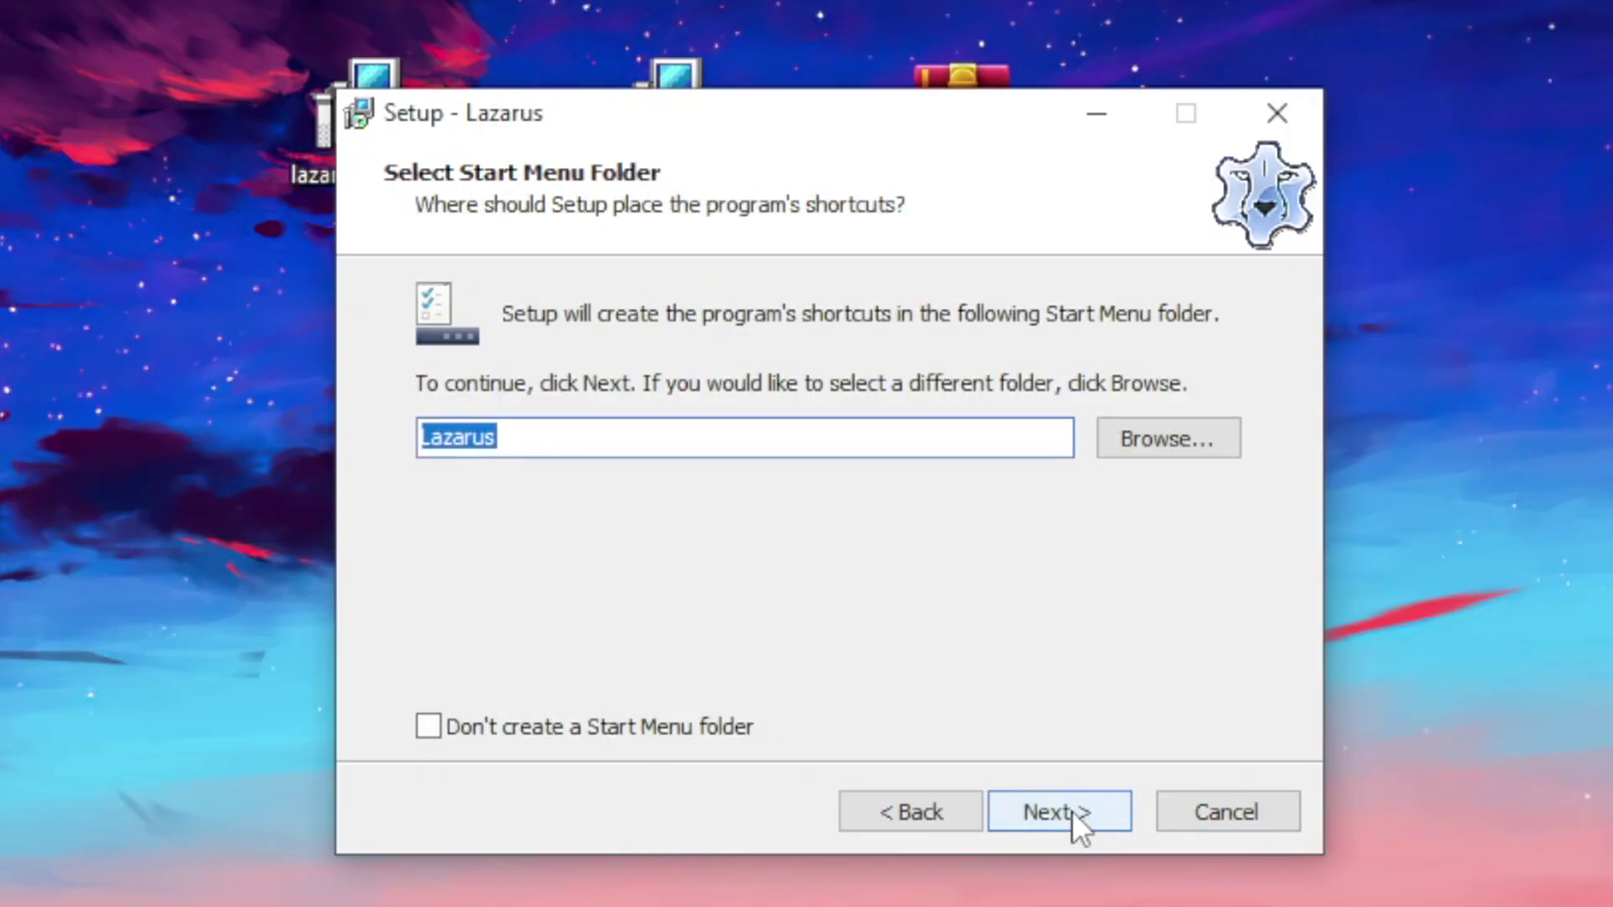
# Keep the Lazarus Start Menu folder, install Lazarus with the chosen settings and finish the setup wizard
pyautogui.click(1072, 813)
pyautogui.click(1072, 811)
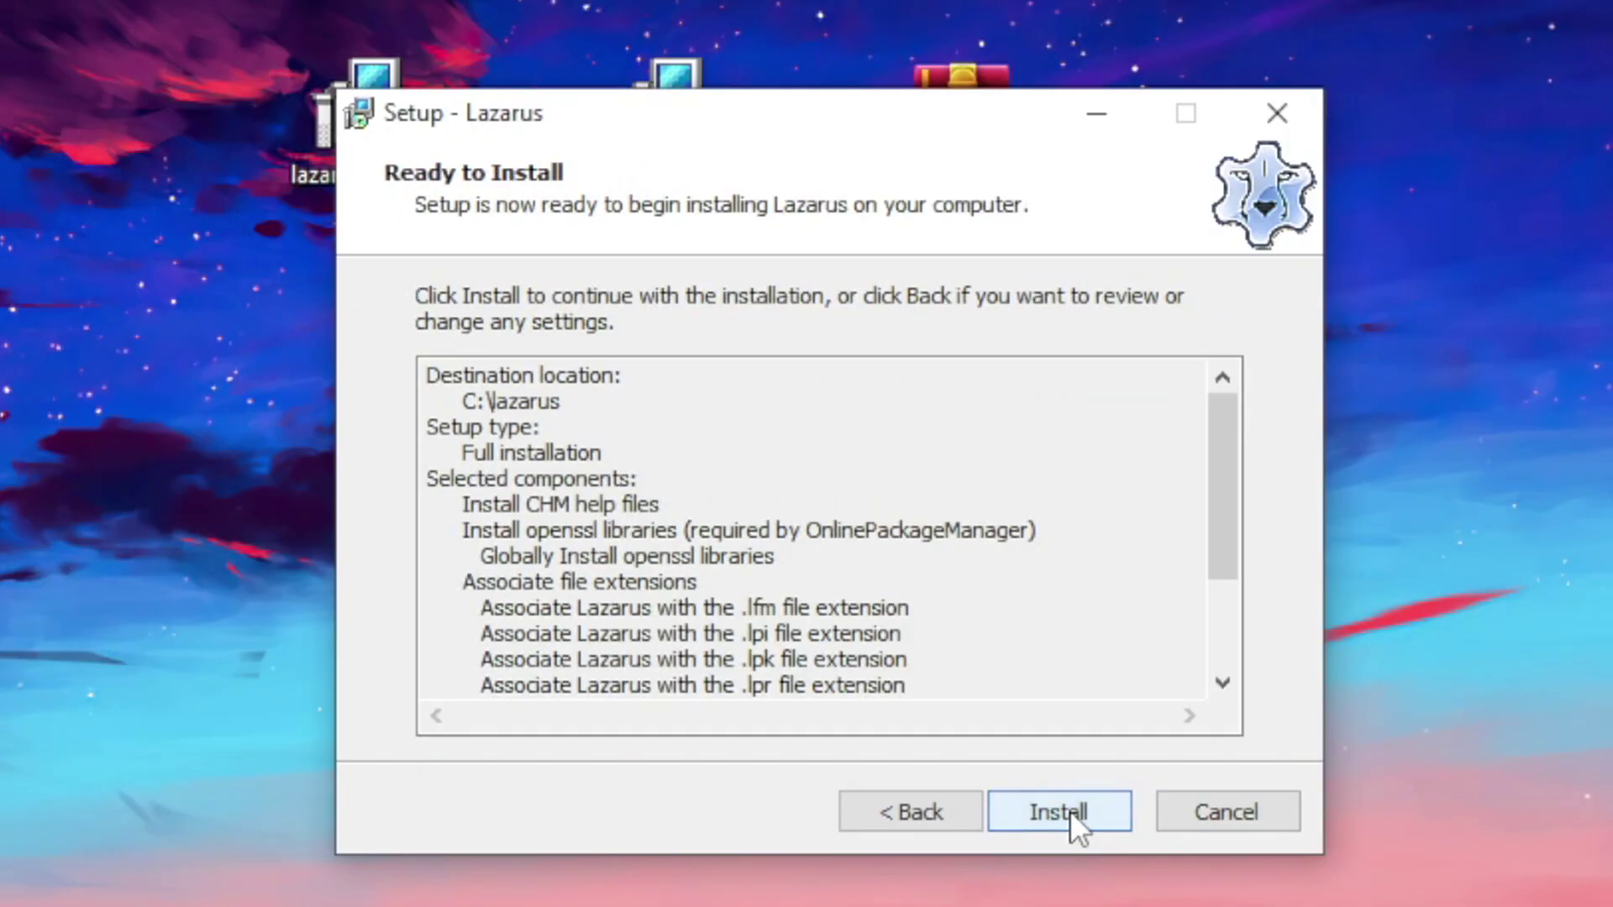
pyautogui.click(1070, 811)
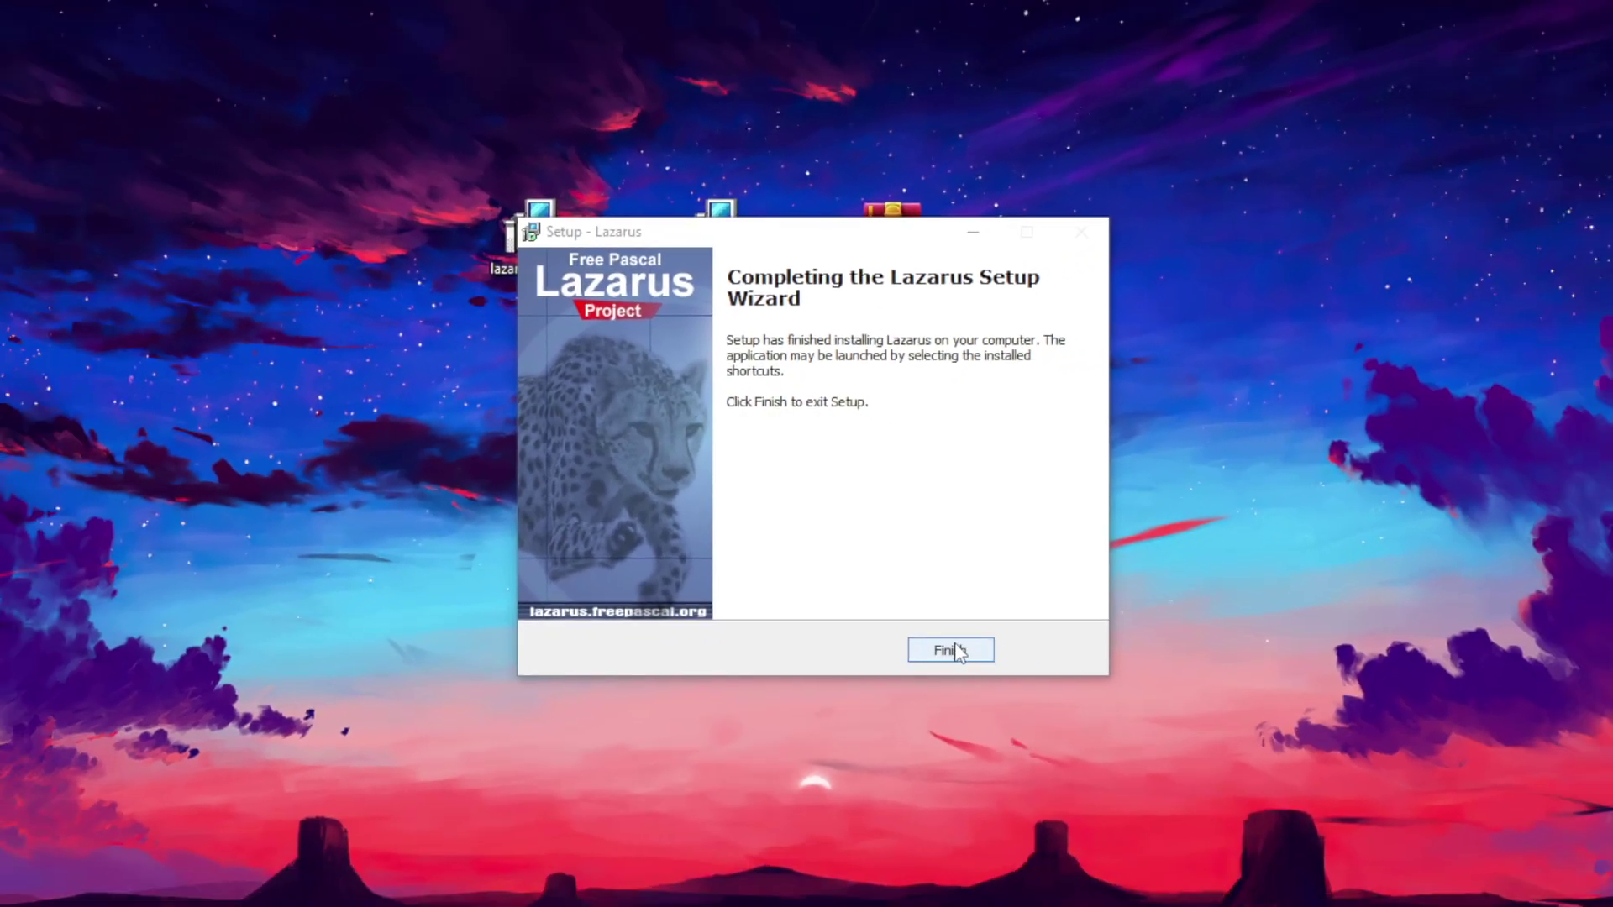
pyautogui.click(1058, 811)
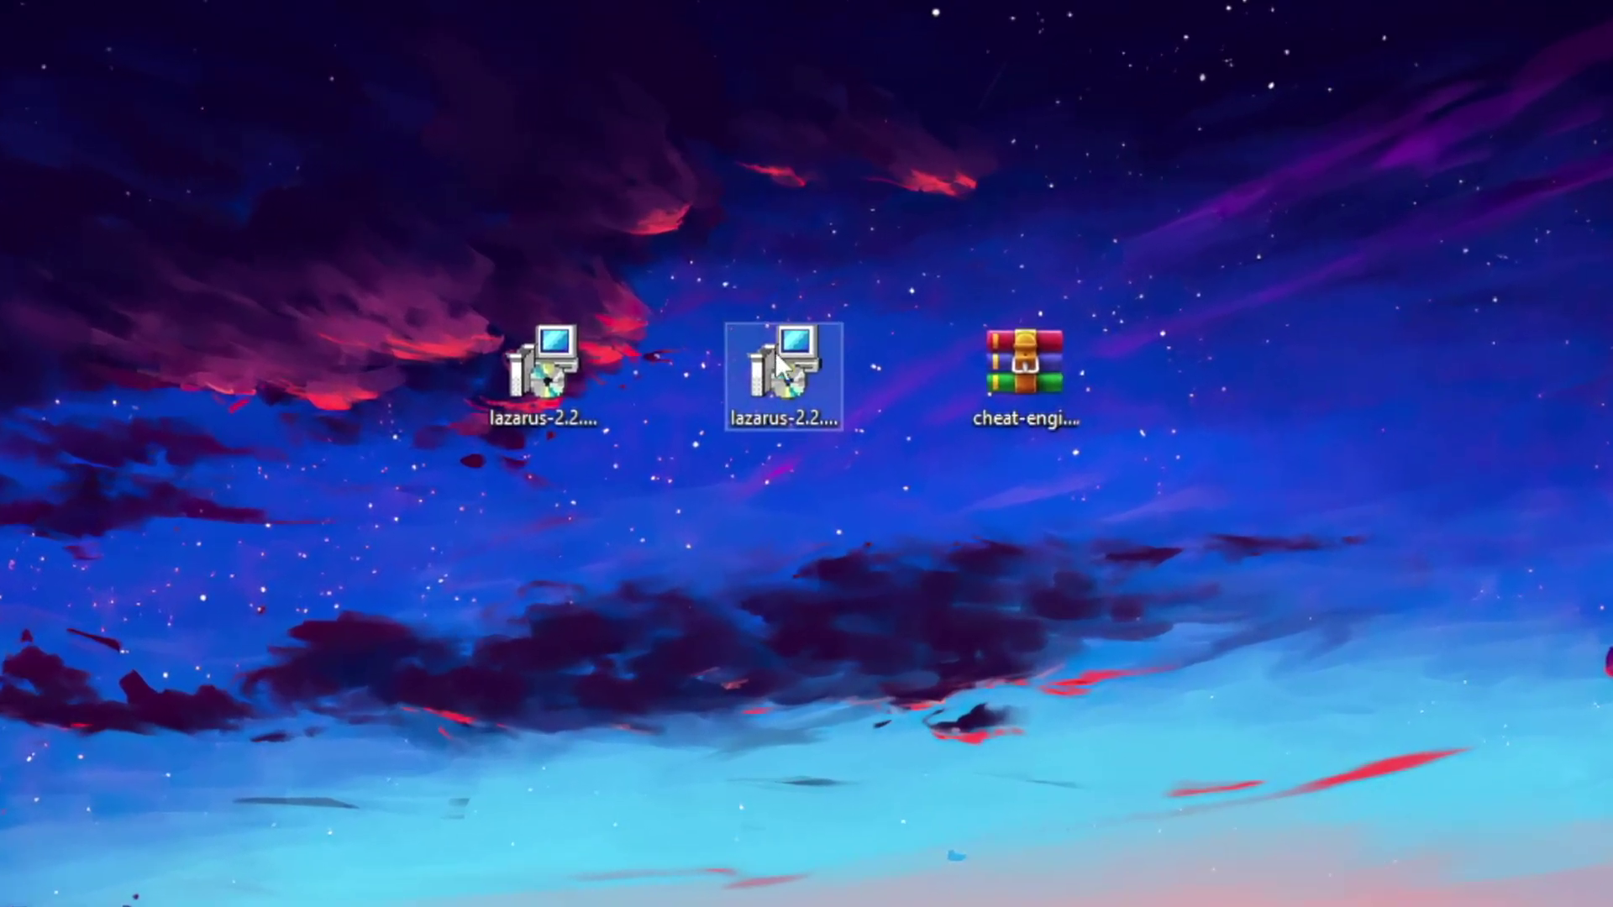
# Run lazarus-2.2.2-fpc-3.2.2-cross-i386-win32-win64.exe from the desktop and install the win32-i386 add-on into C:\lazarus
pyautogui.click(768, 370)
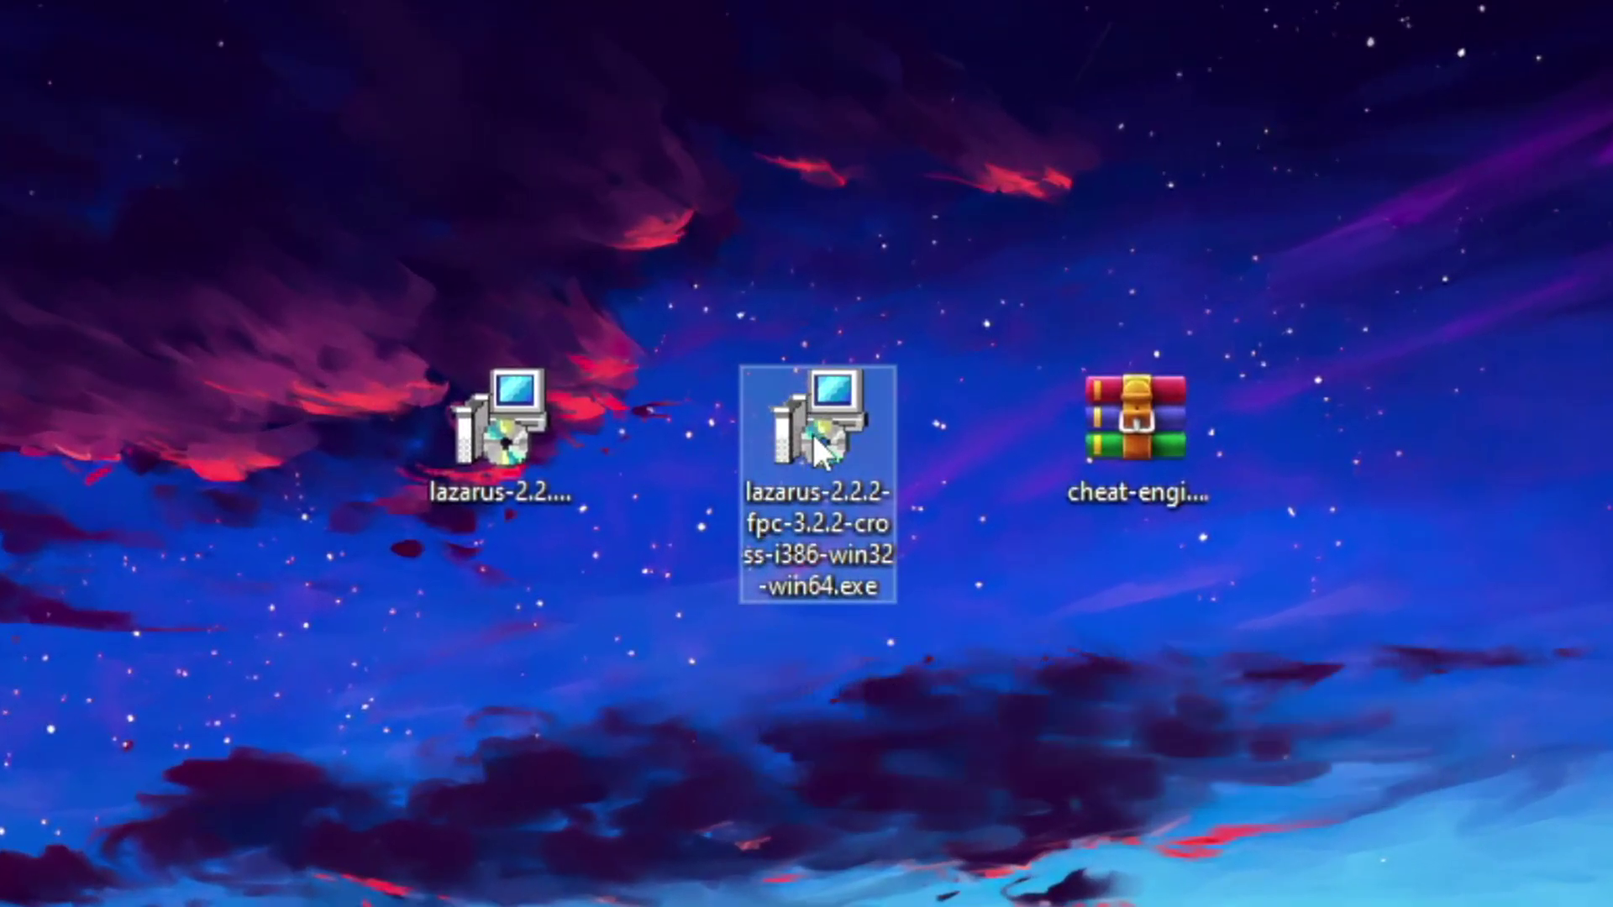
pyautogui.doubleClick(802, 483)
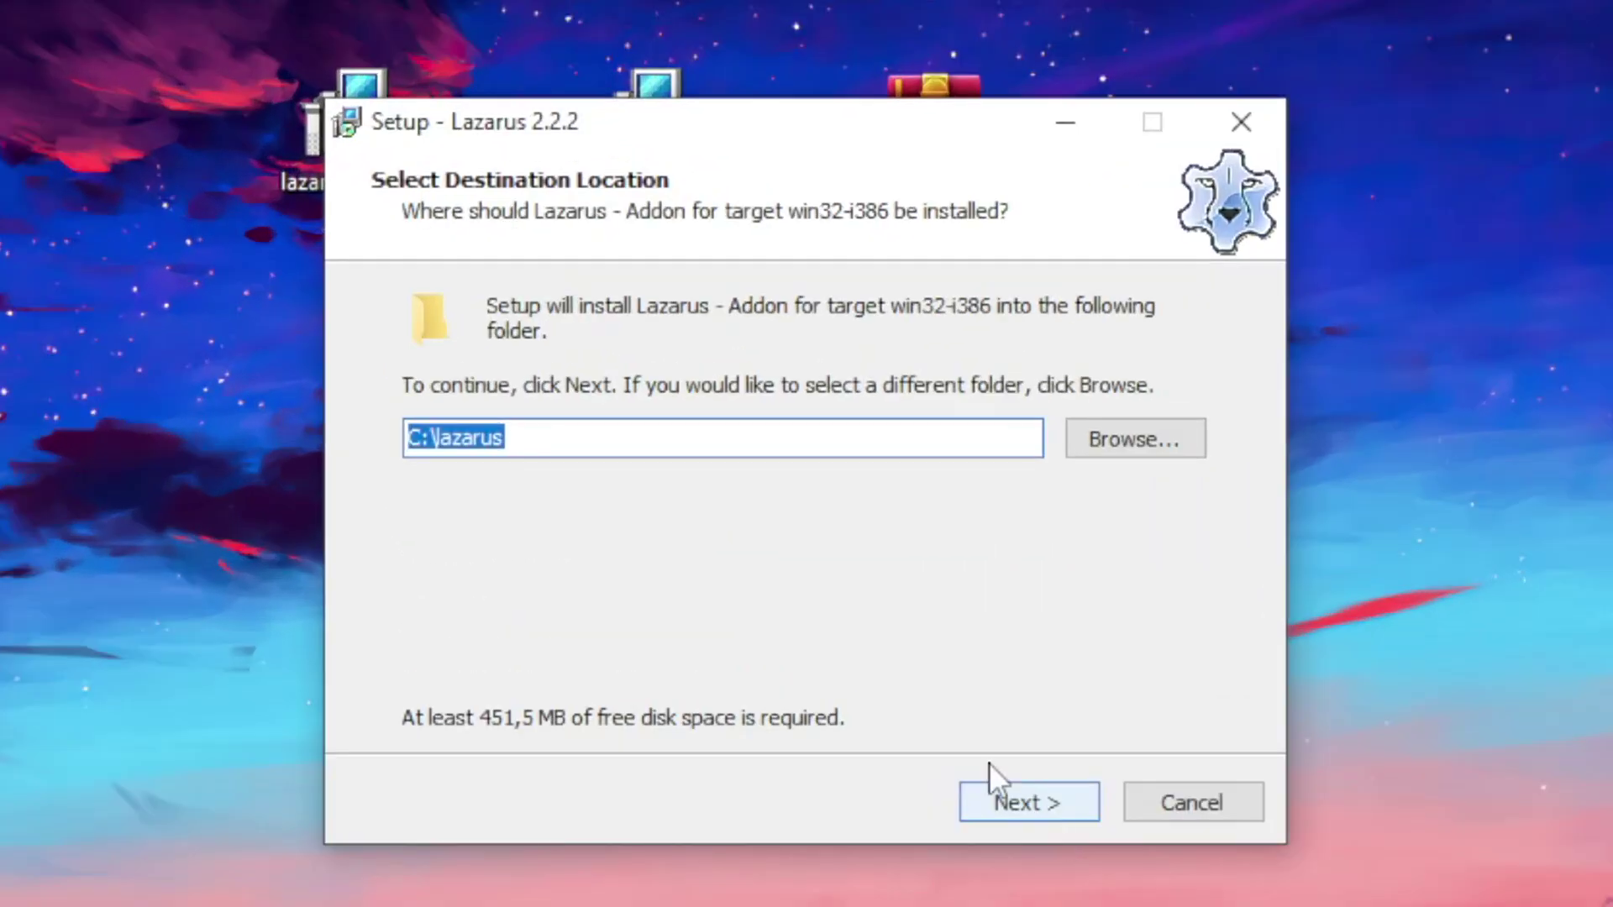
pyautogui.click(1031, 807)
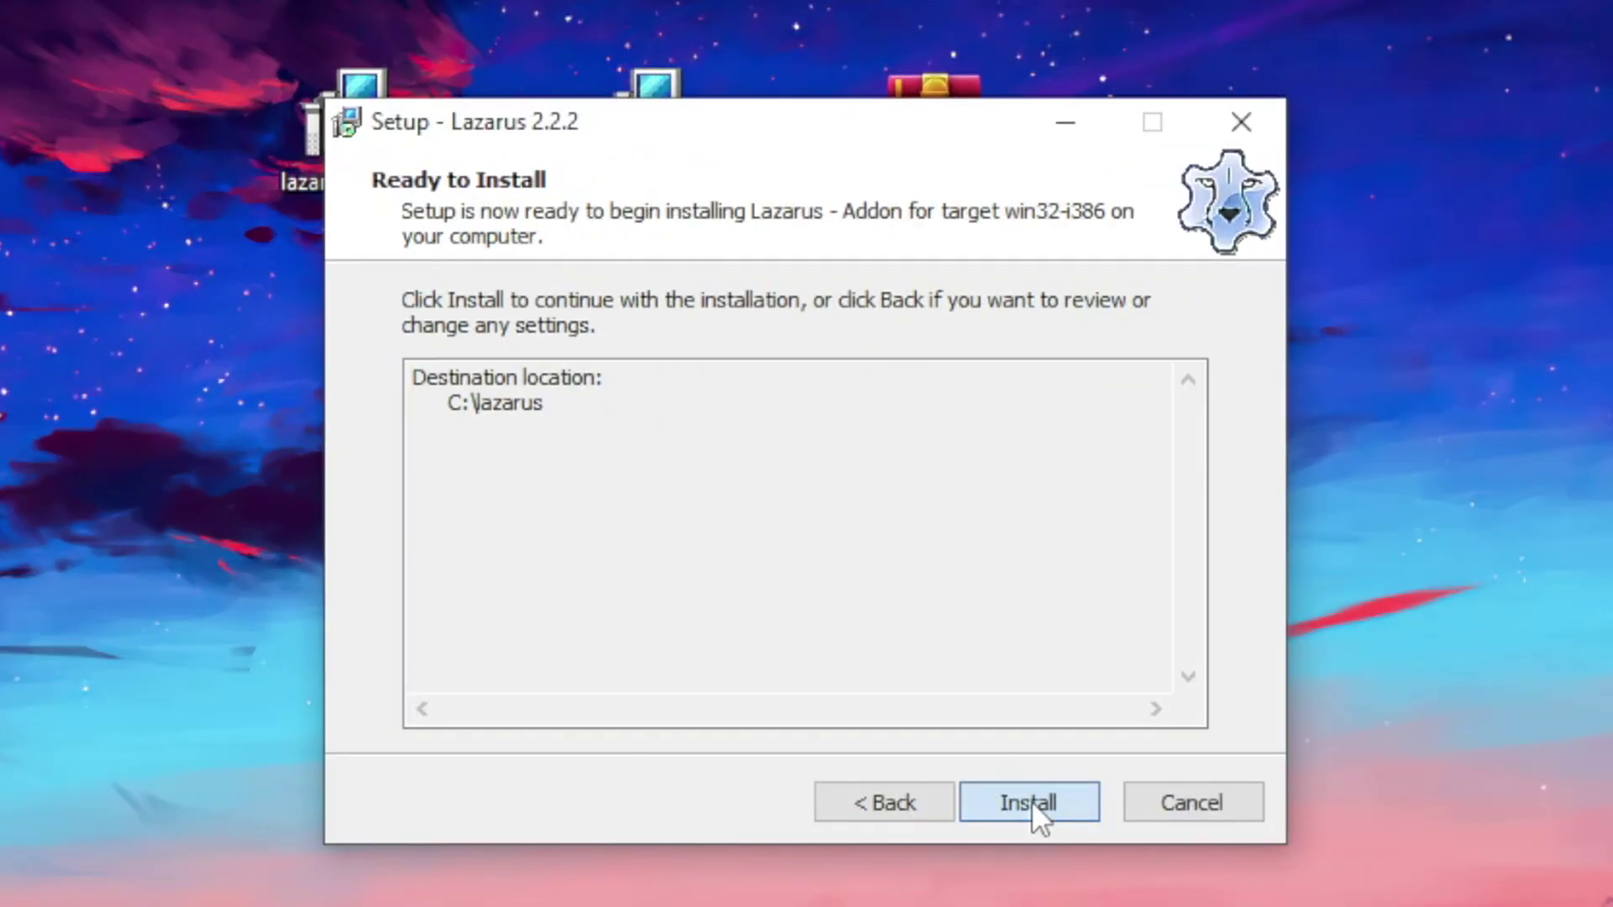
pyautogui.click(1051, 802)
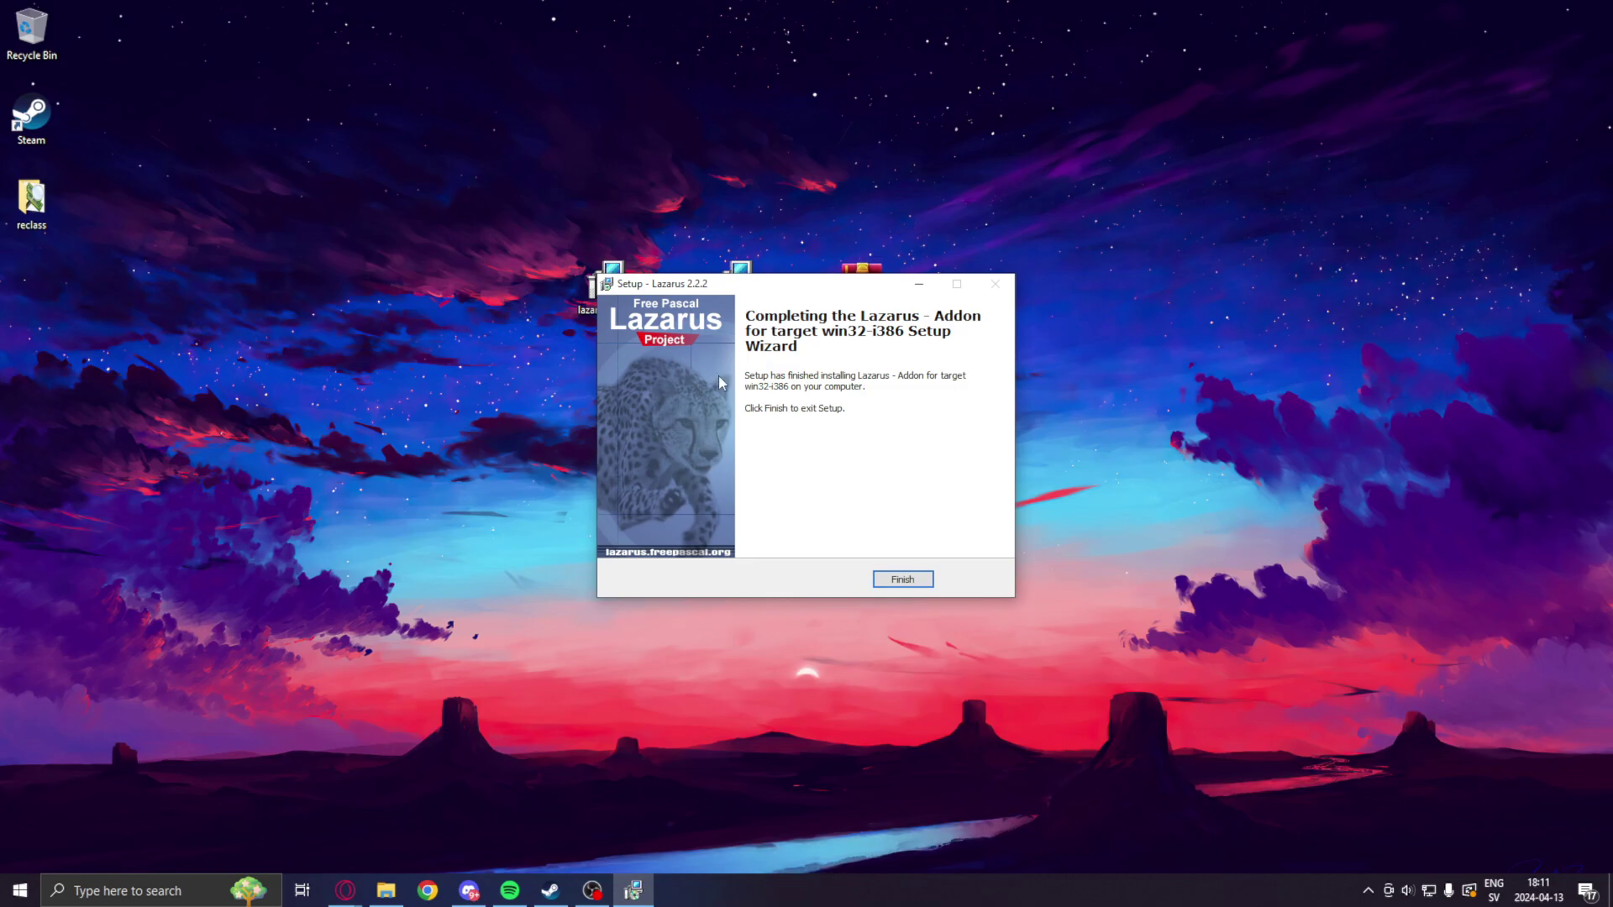
pyautogui.click(899, 578)
# Move both Lazarus installers from the desktop to the Recycle Bin
pyautogui.click(734, 286)
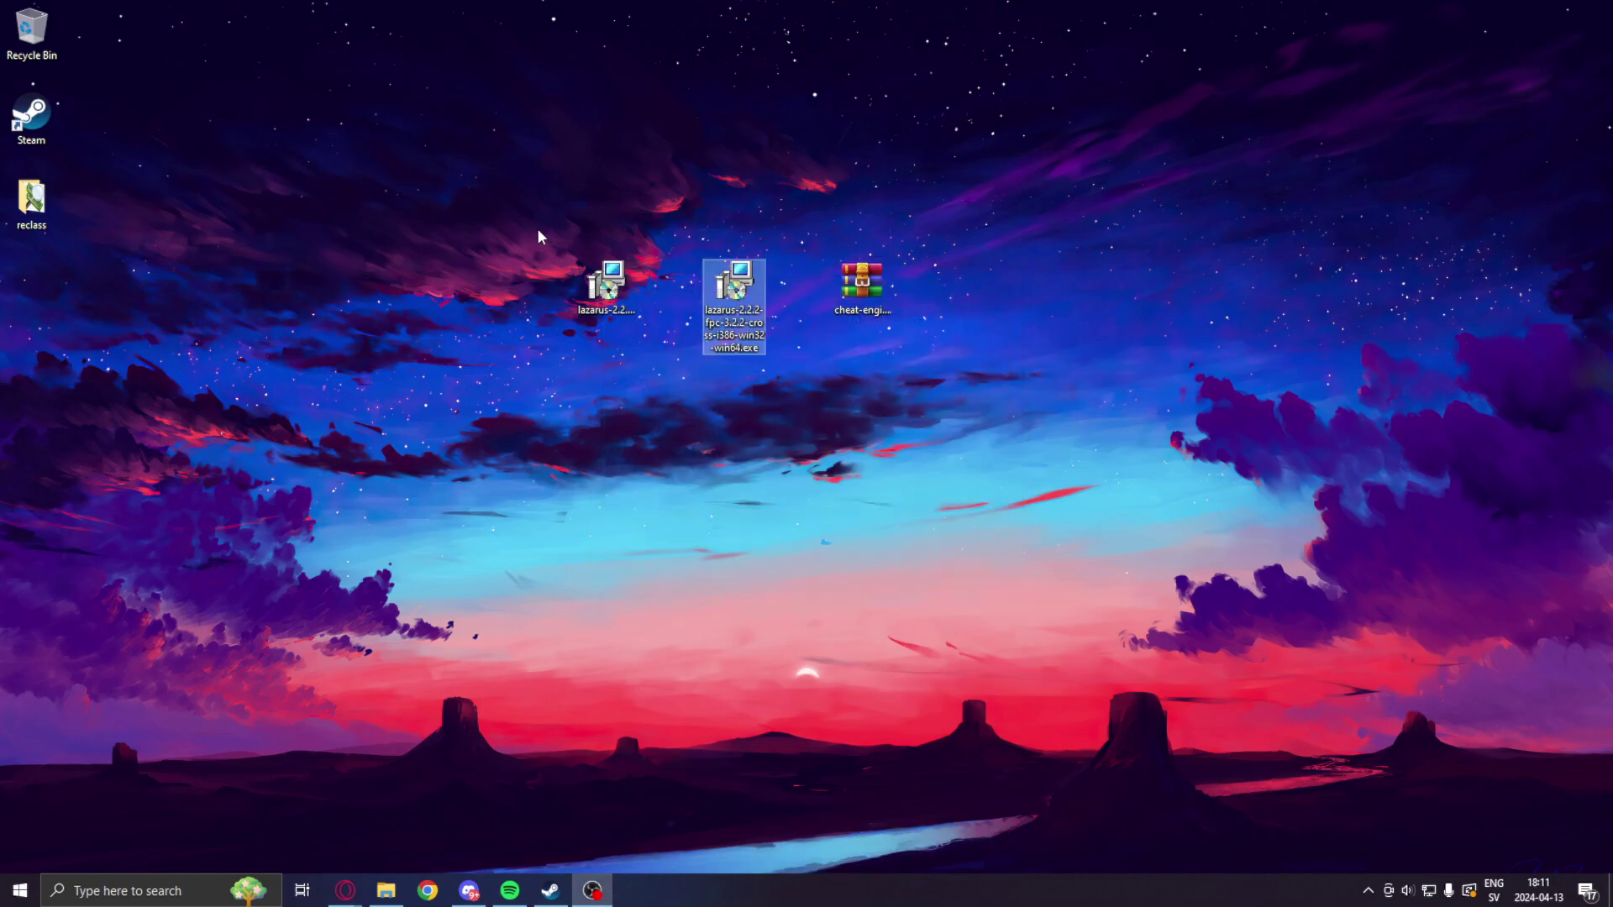
pyautogui.moveTo(540, 245); pyautogui.dragTo(724, 318)
pyautogui.moveTo(620, 294); pyautogui.dragTo(34, 27)
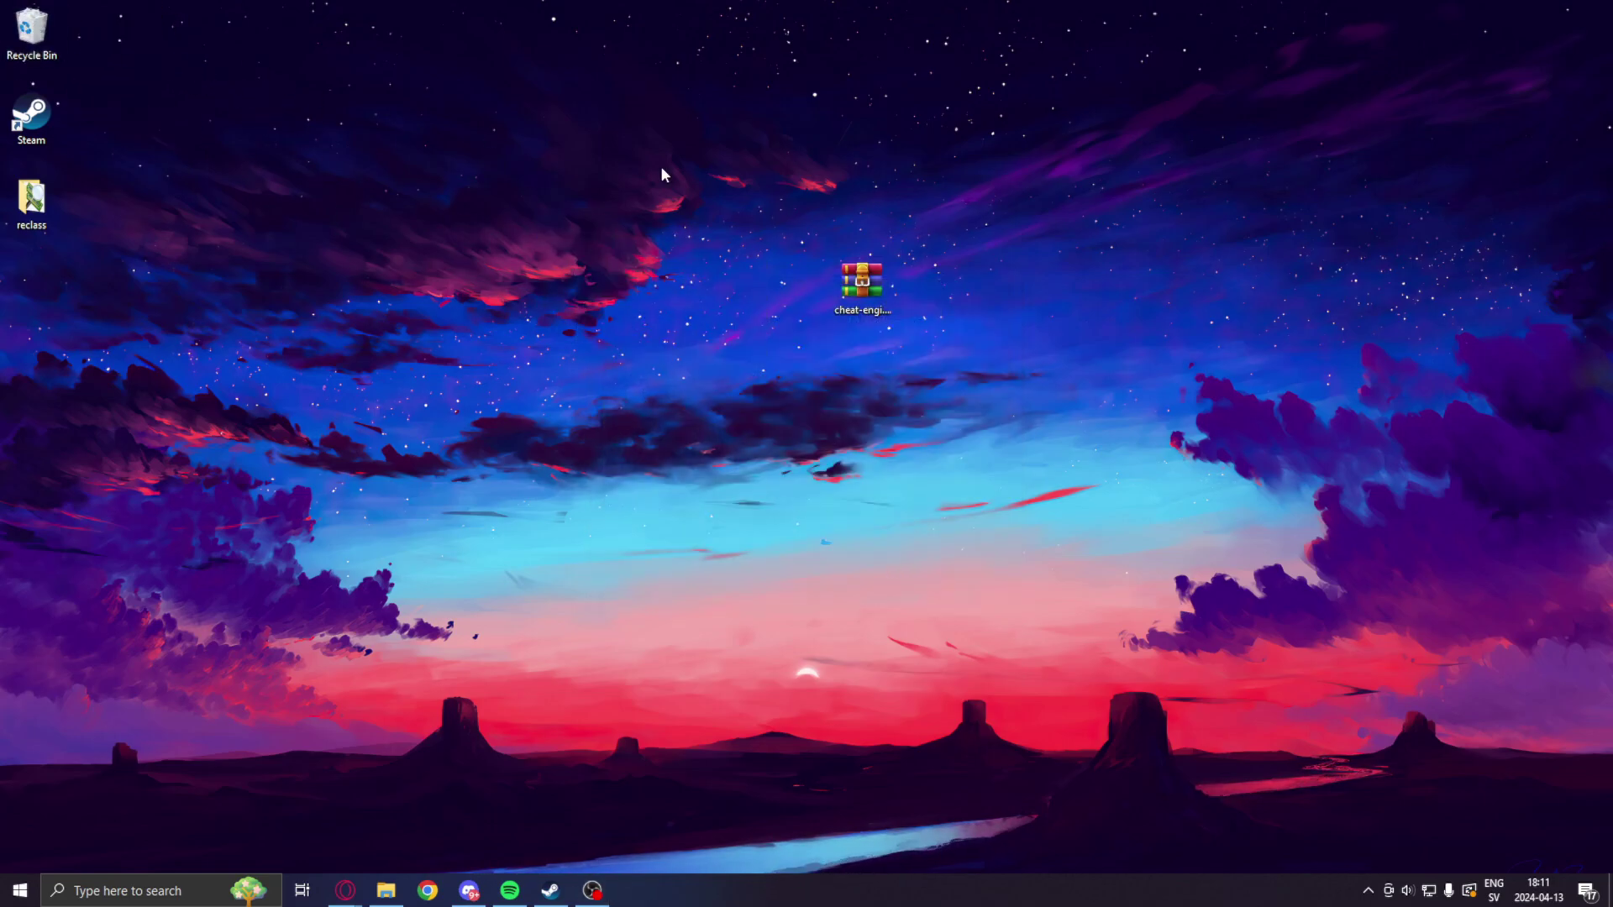
# Open the cheat-engine-7.5.zip archive, extract its cheat-engine-7.5 folder to the desktop and close the archive
pyautogui.click(861, 284)
pyautogui.doubleClick(857, 283)
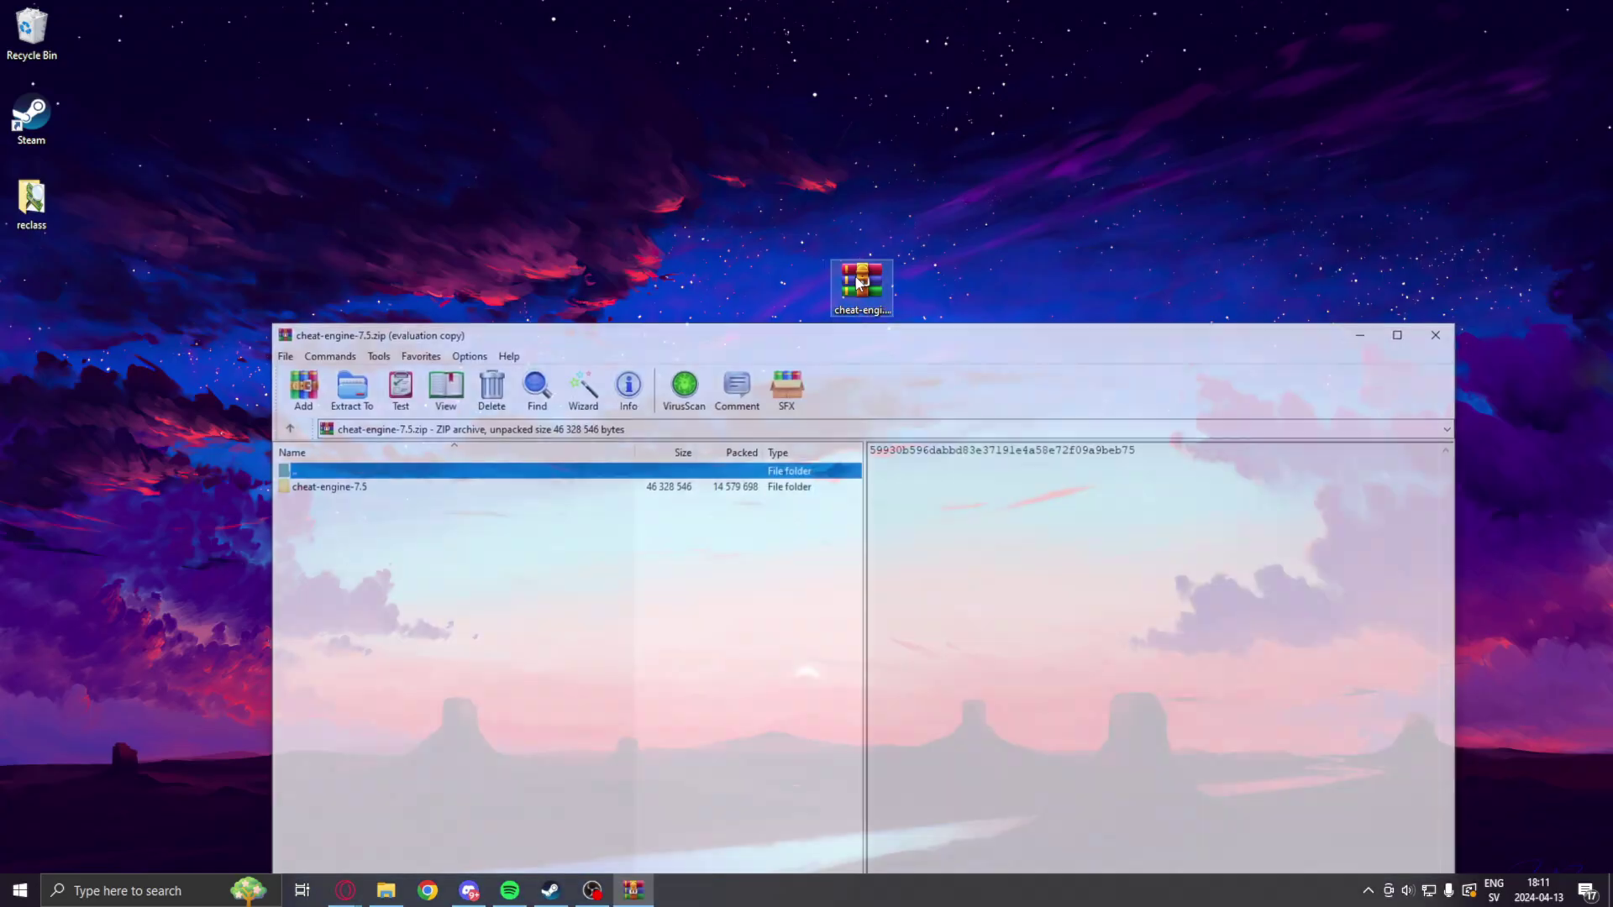
pyautogui.moveTo(783, 338); pyautogui.dragTo(1041, 335)
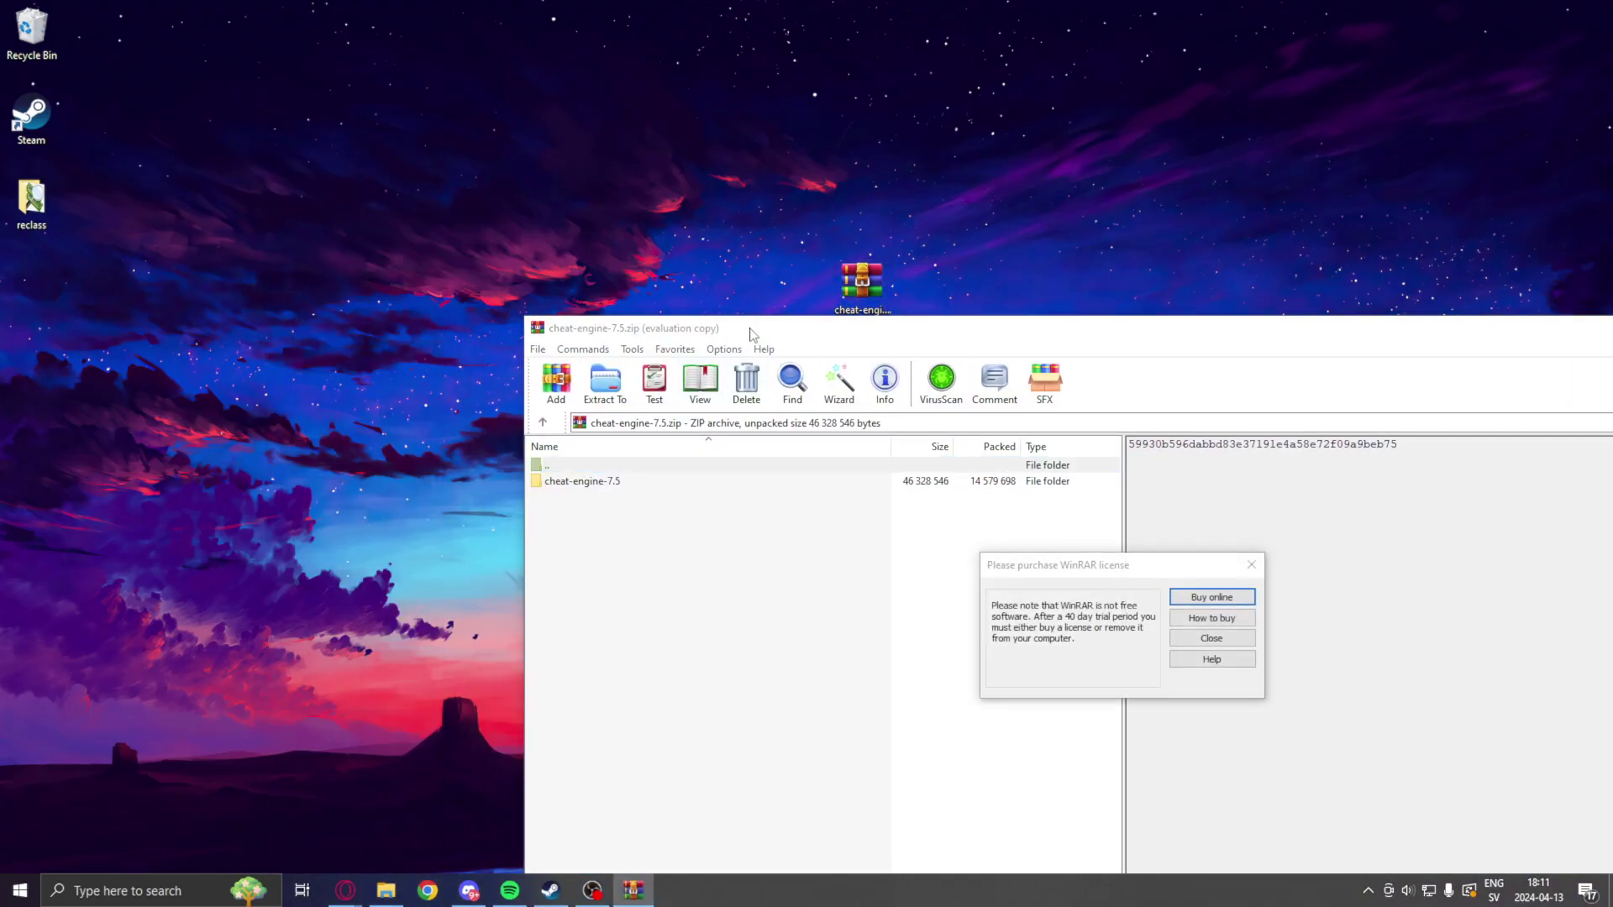
pyautogui.click(1250, 565)
pyautogui.moveTo(681, 328); pyautogui.dragTo(407, 256)
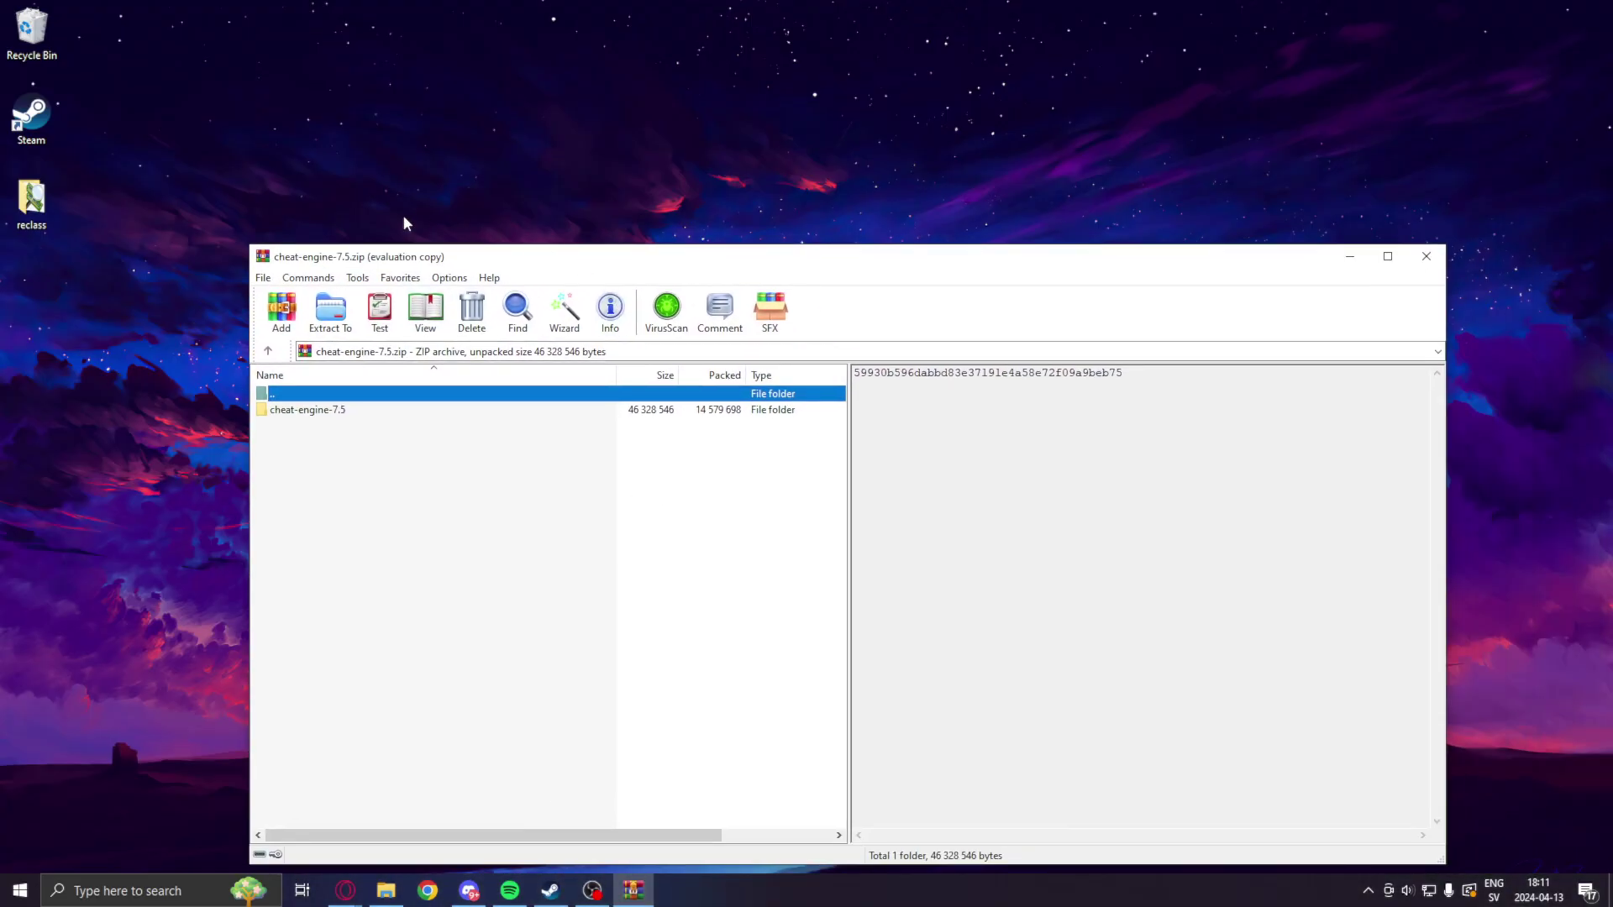
pyautogui.moveTo(244, 250); pyautogui.dragTo(955, 428)
pyautogui.moveTo(995, 592); pyautogui.dragTo(414, 205)
pyautogui.click(1427, 439)
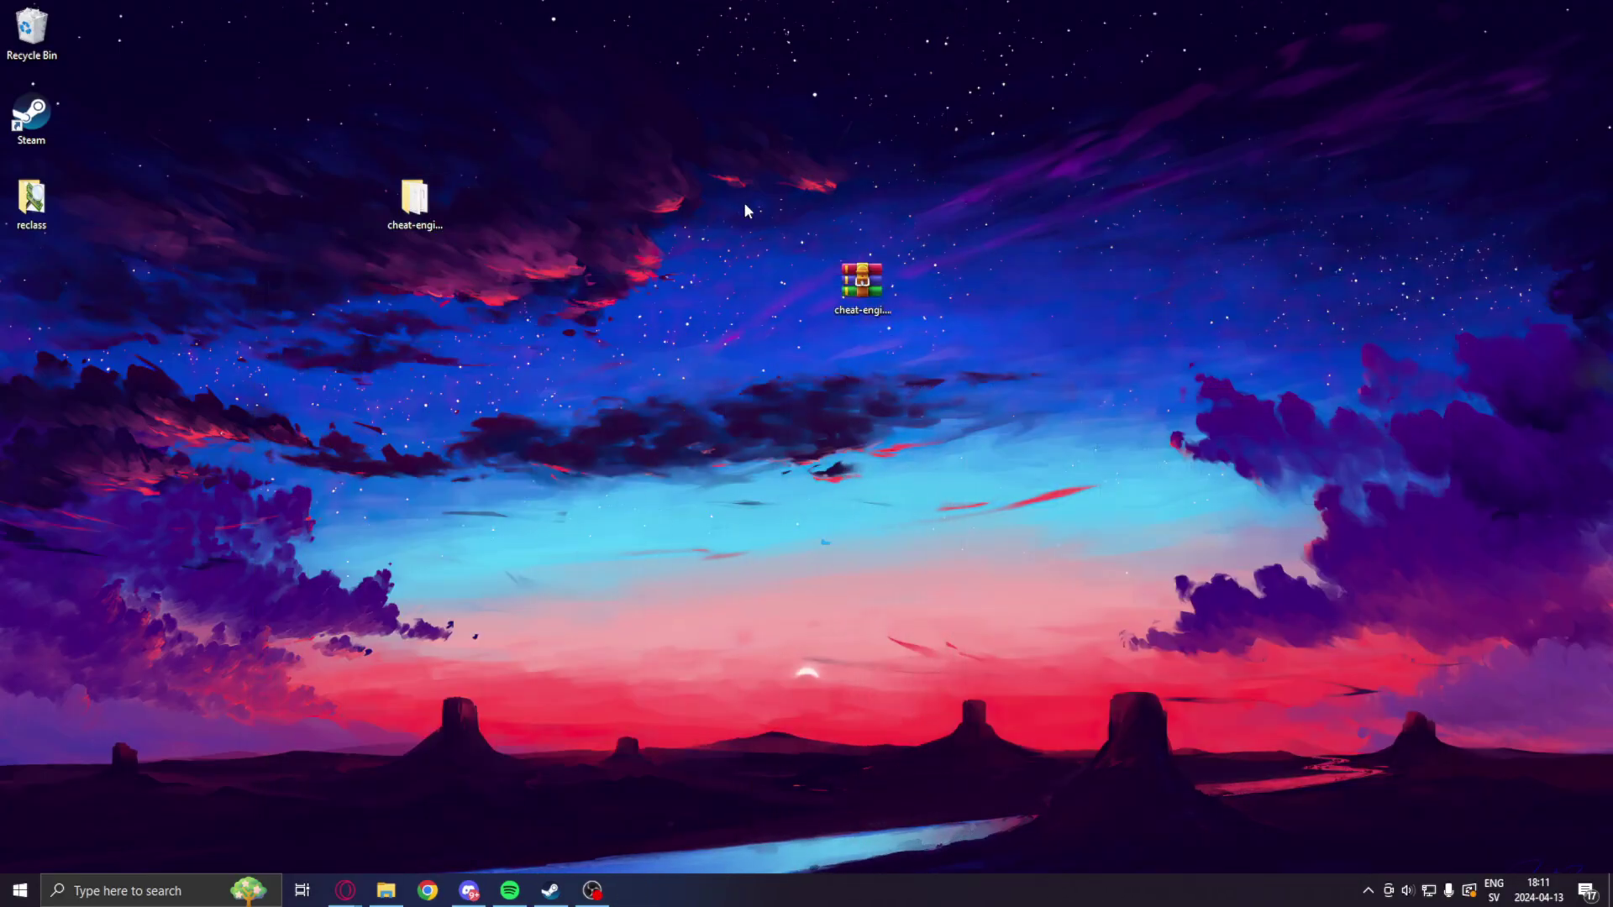
# Discard the Cheat Engine zip in the Recycle Bin and move the extracted cheat-engine-7.5 folder closer to the middle of the desktop
pyautogui.moveTo(581, 216); pyautogui.dragTo(32, 34)
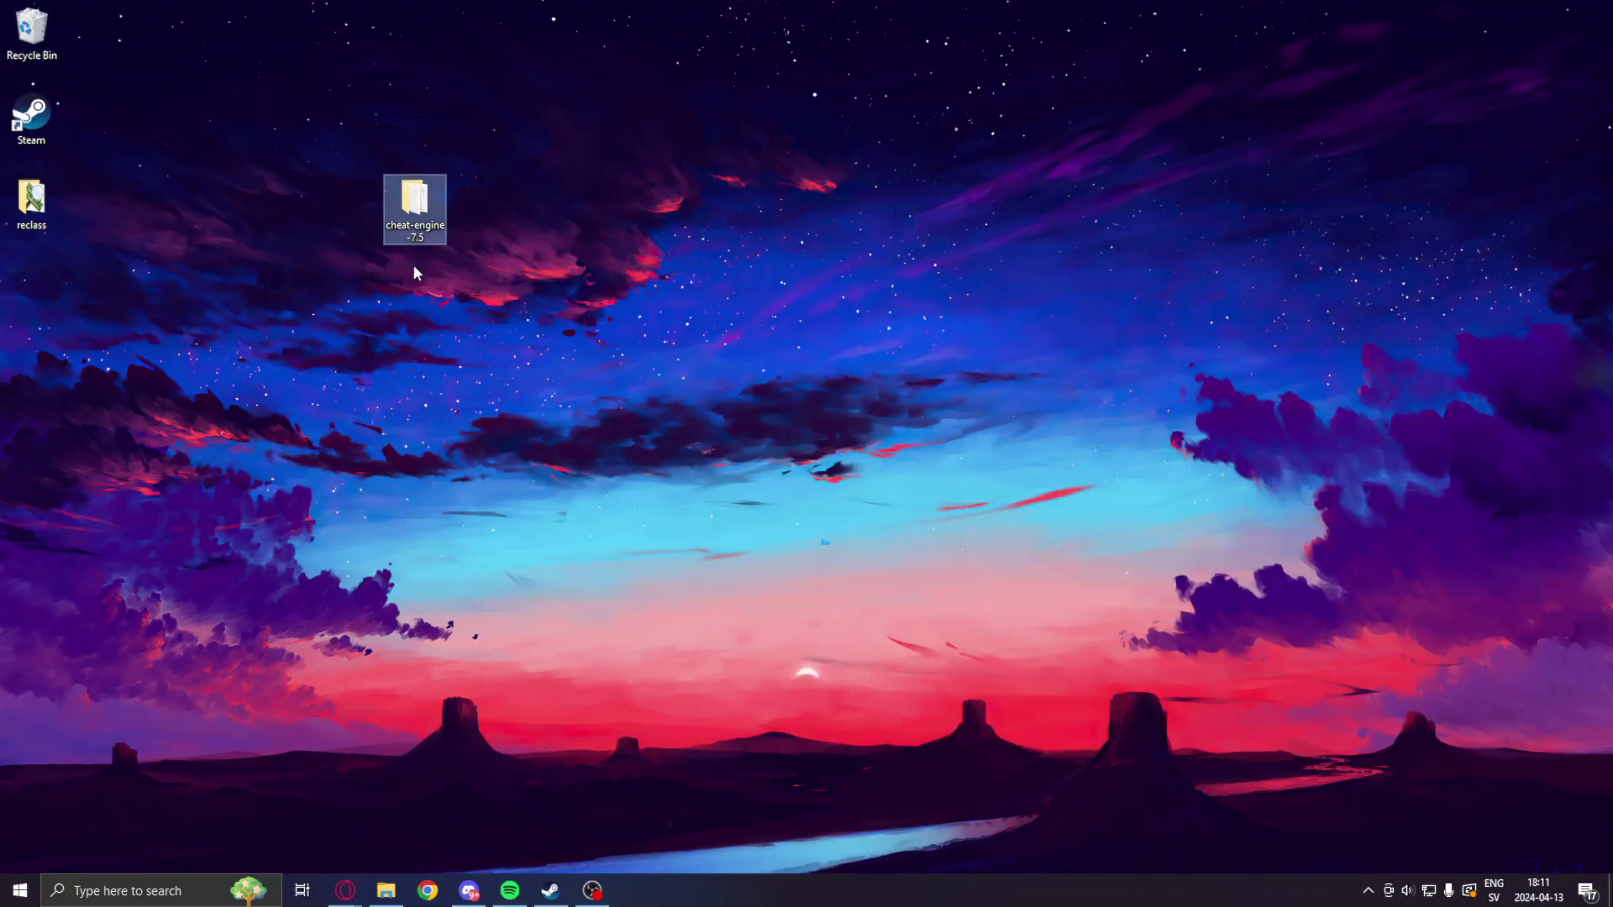
pyautogui.moveTo(412, 206); pyautogui.dragTo(718, 290)
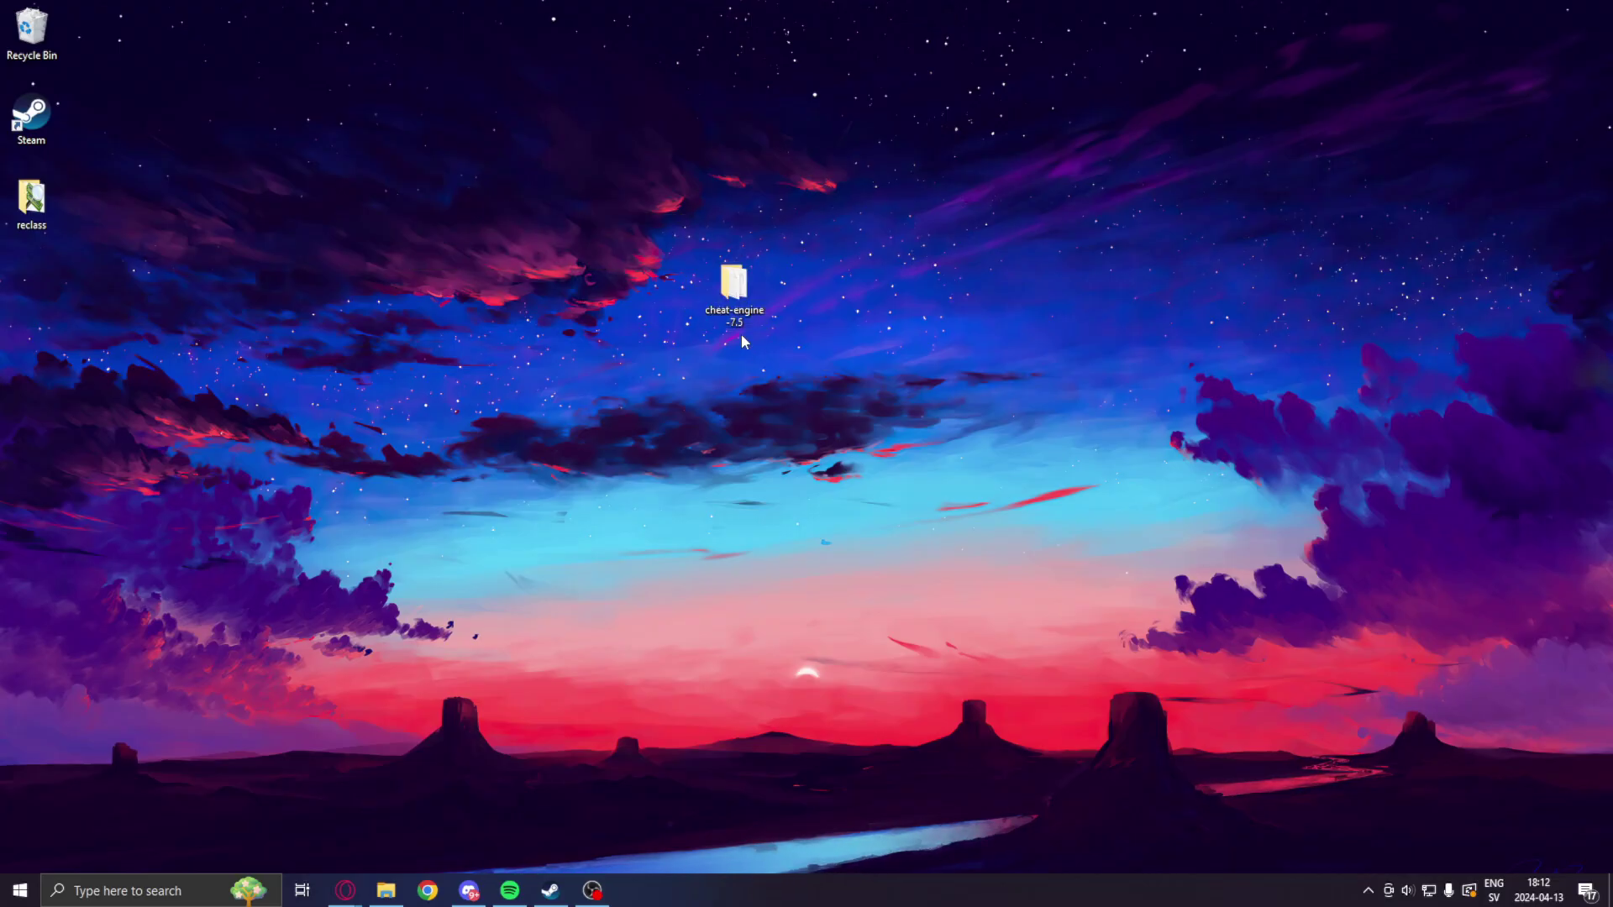
# Open the cheatengine.lpi project from the Cheat Engine subfolder of cheat-engine-7.5 and start the Lazarus IDE
pyautogui.doubleClick(733, 290)
pyautogui.moveTo(648, 7); pyautogui.dragTo(664, 52)
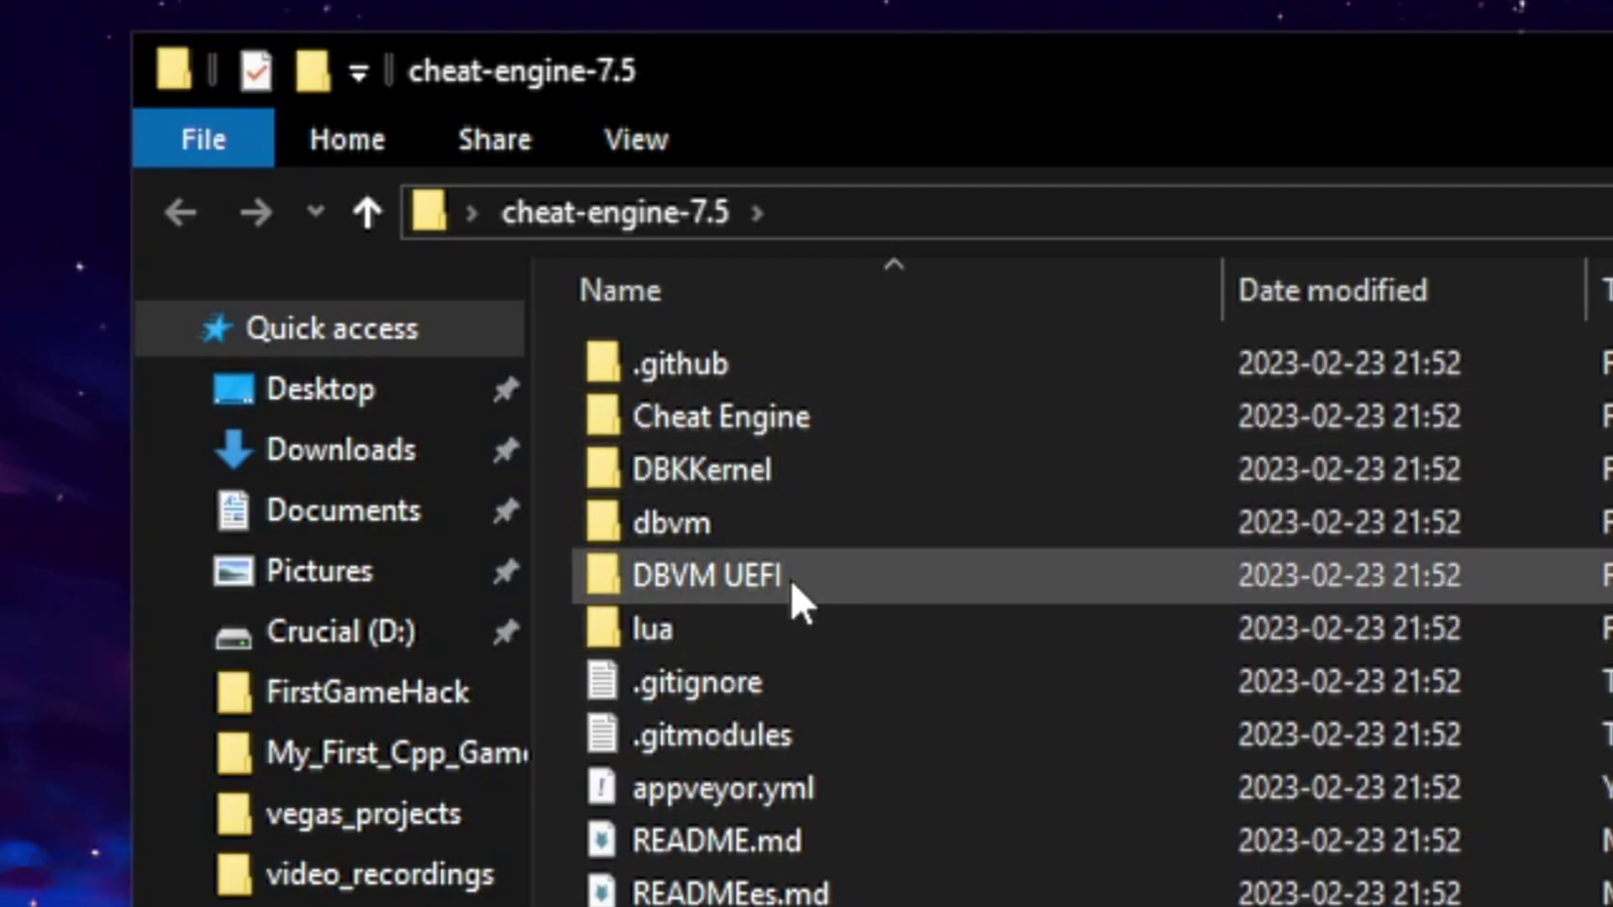
pyautogui.doubleClick(719, 418)
pyautogui.scroll(-7, 622, 471)
pyautogui.scroll(-9, 608, 476)
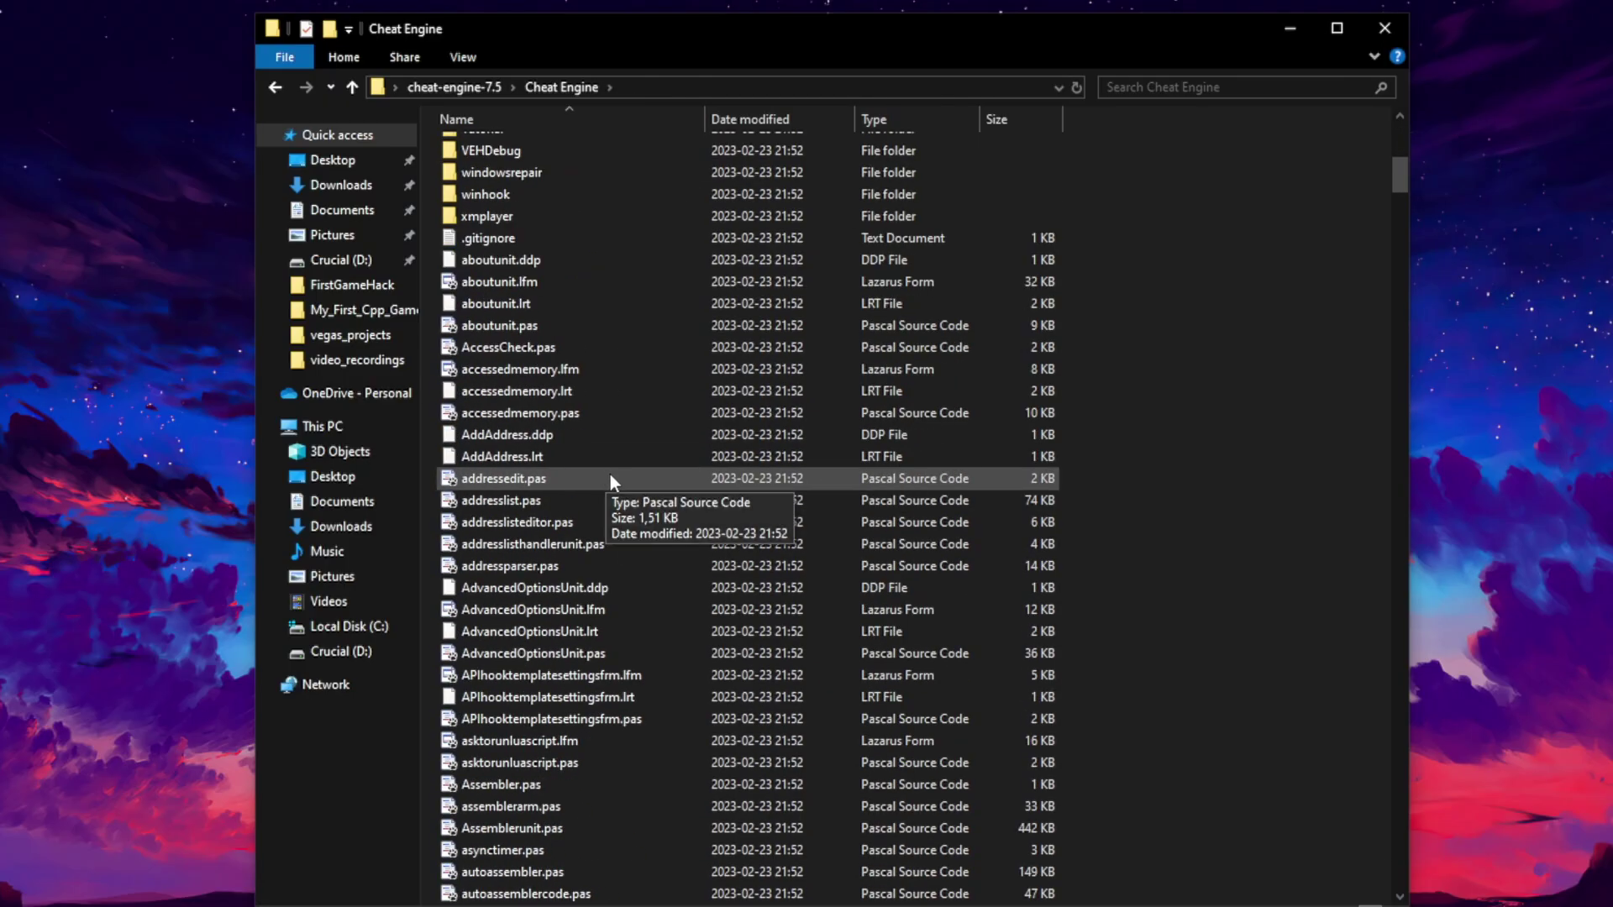
pyautogui.scroll(-9, 607, 504)
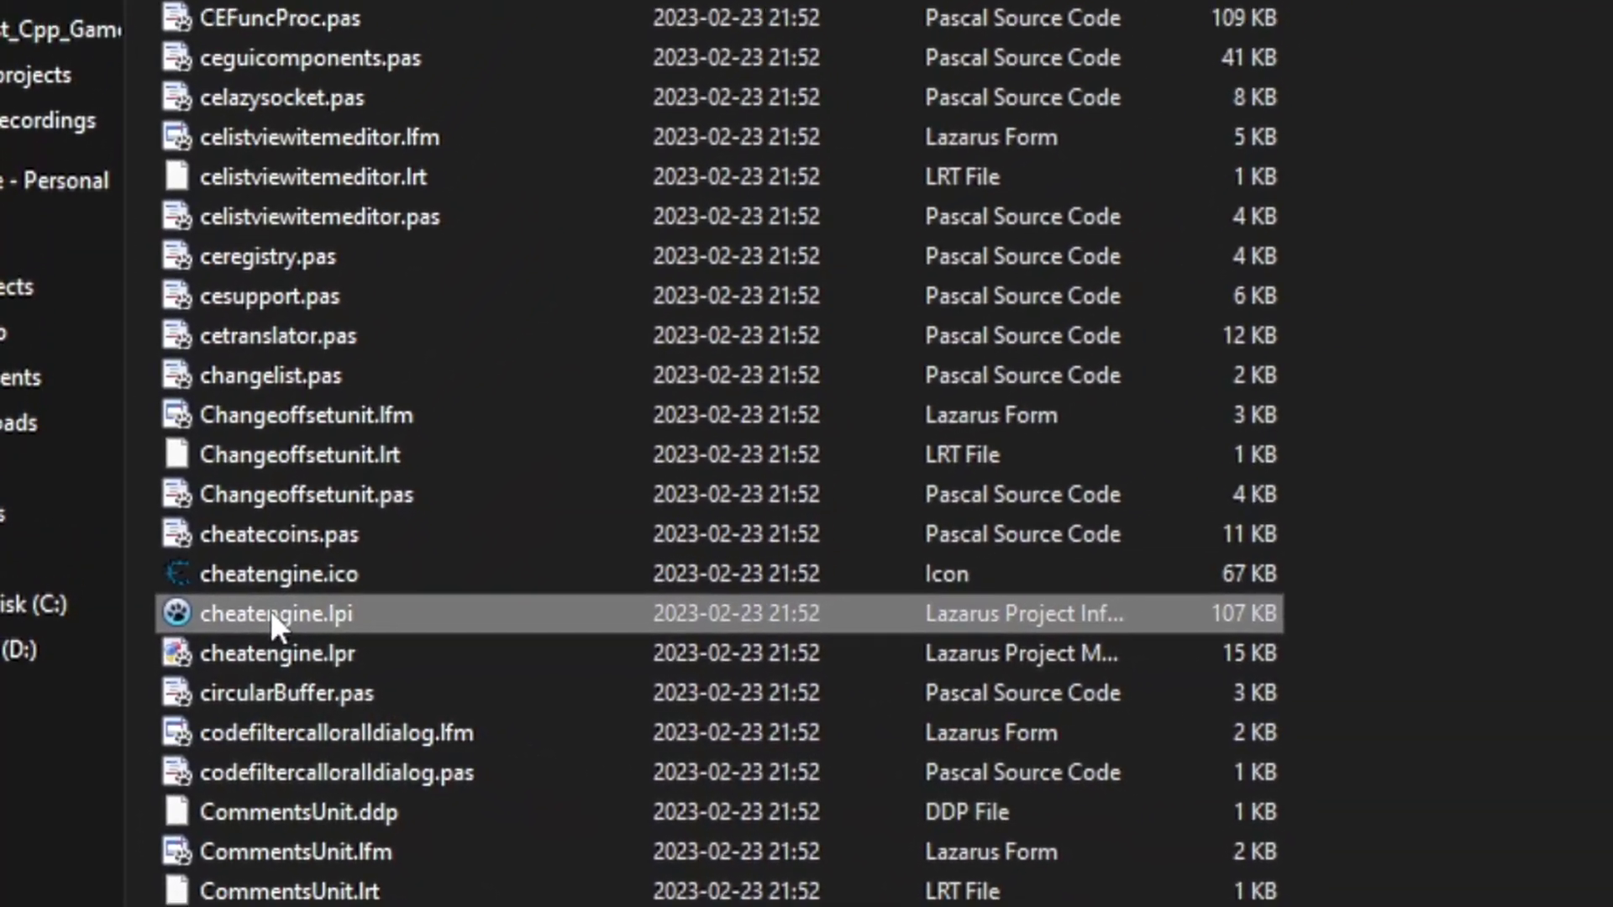
pyautogui.doubleClick(272, 615)
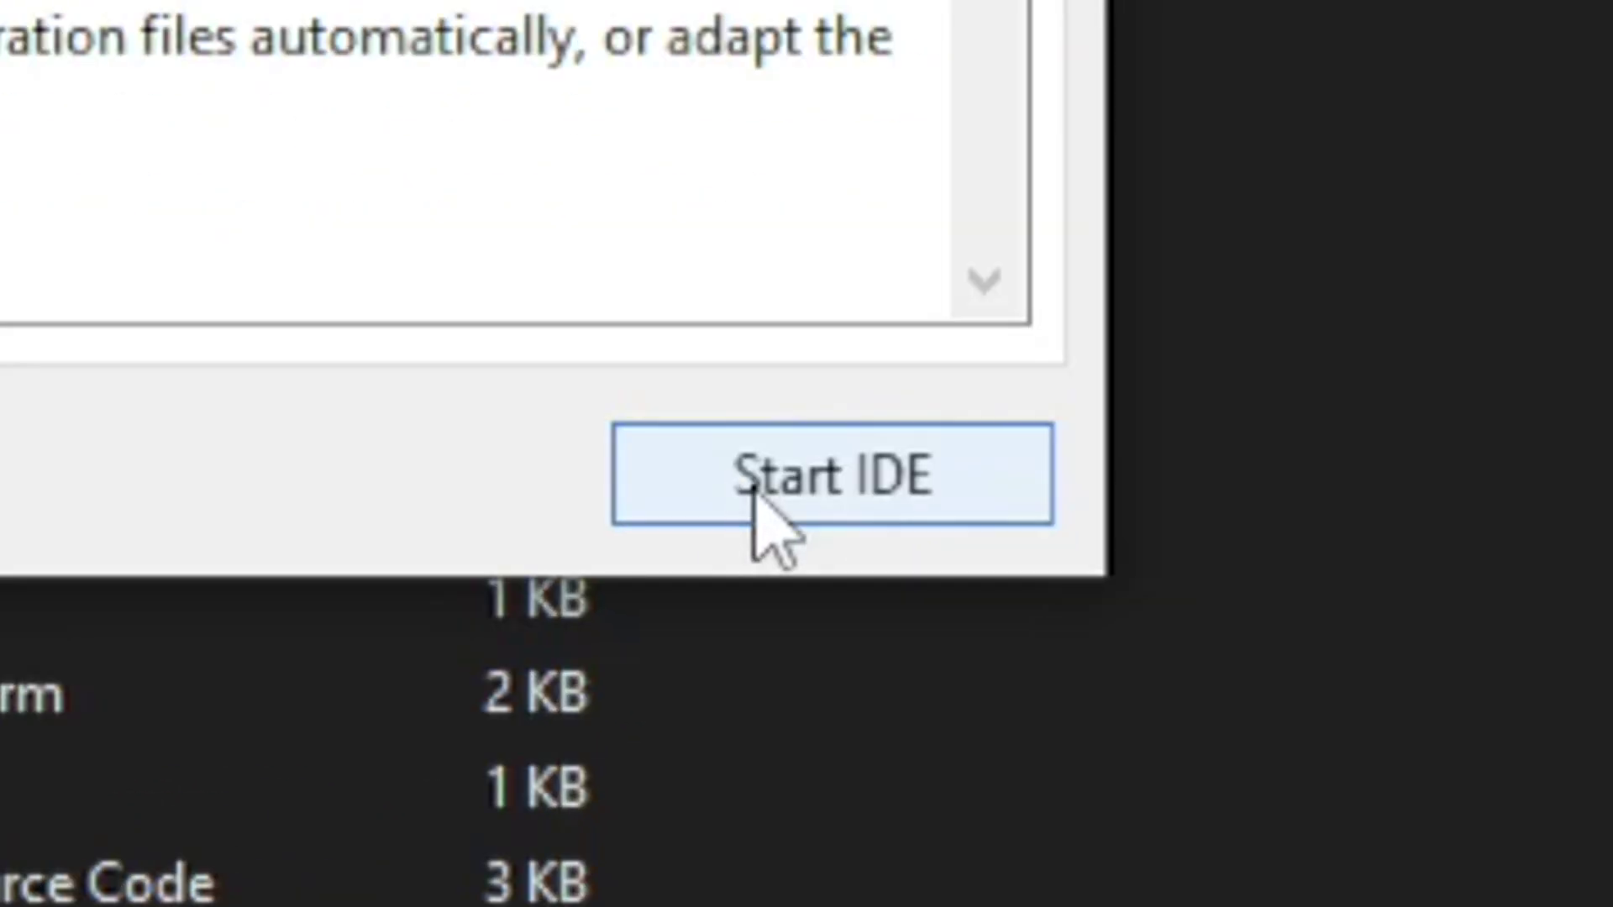
pyautogui.click(775, 483)
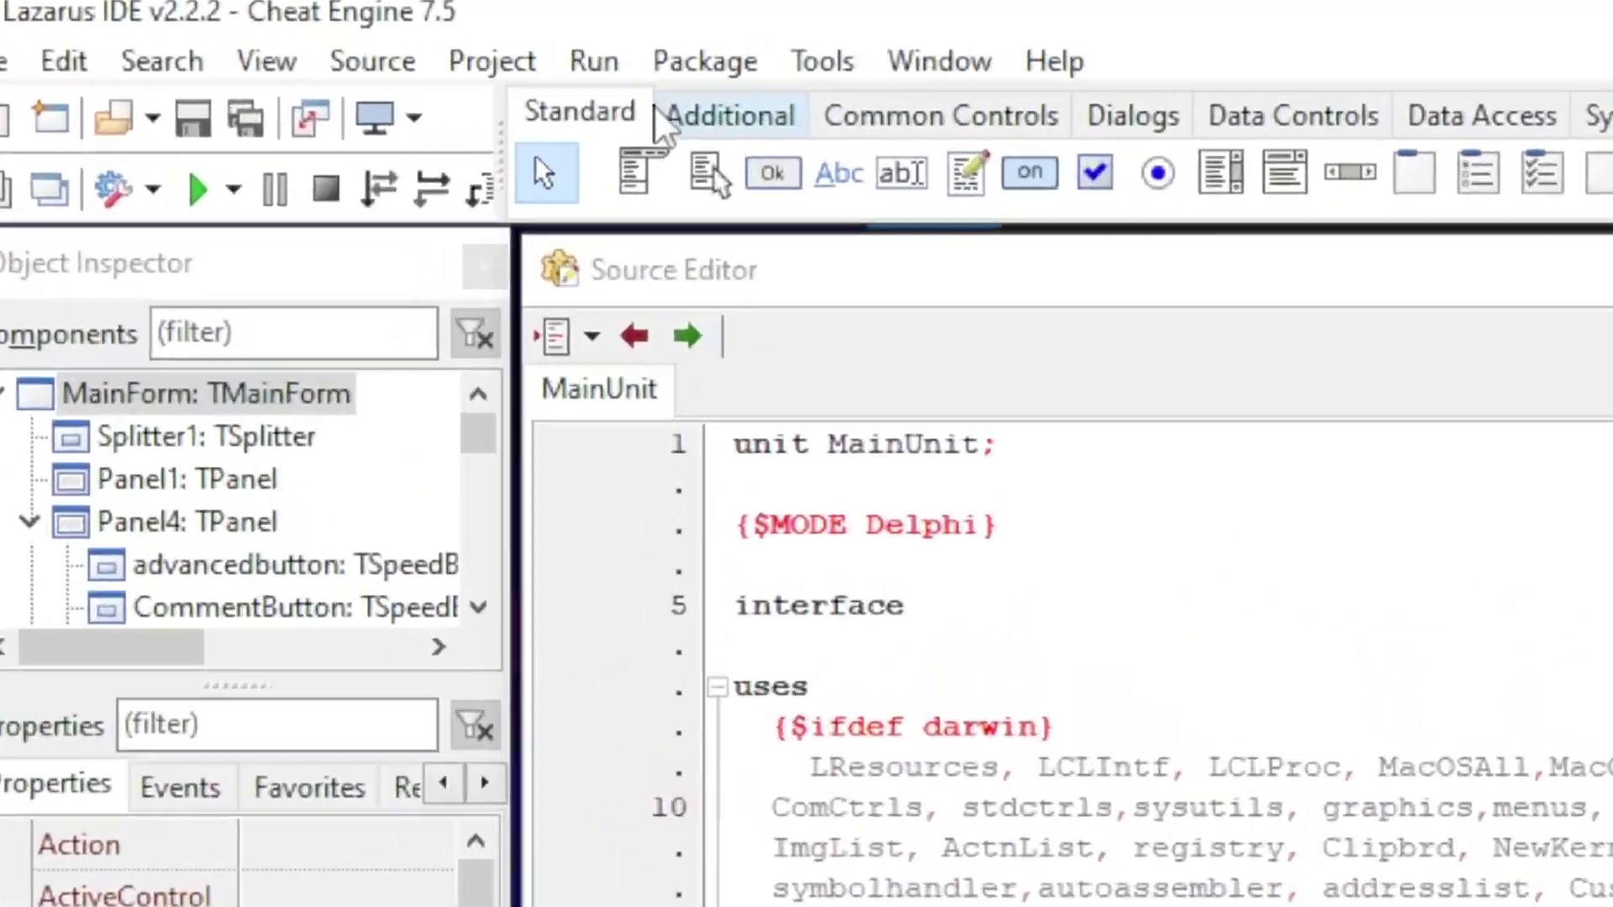
# Compile Cheat Engine with Compile many Modes, excluding the four debug-nomt modes, and close Lazarus when the build is done
pyautogui.click(248, 45)
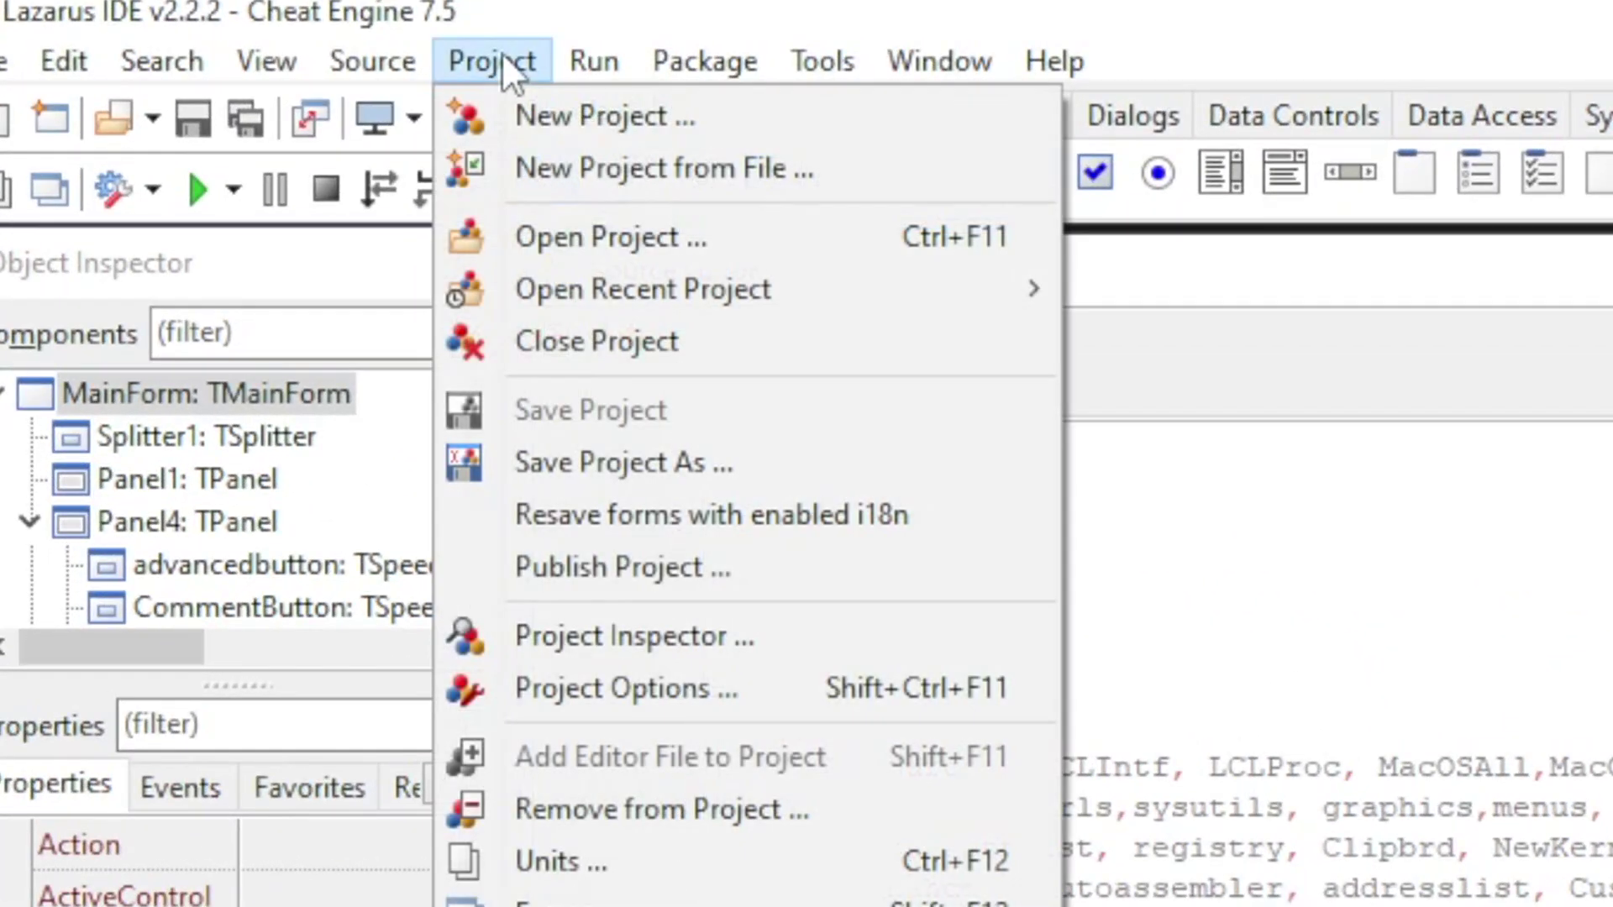
pyautogui.moveTo(290, 46)
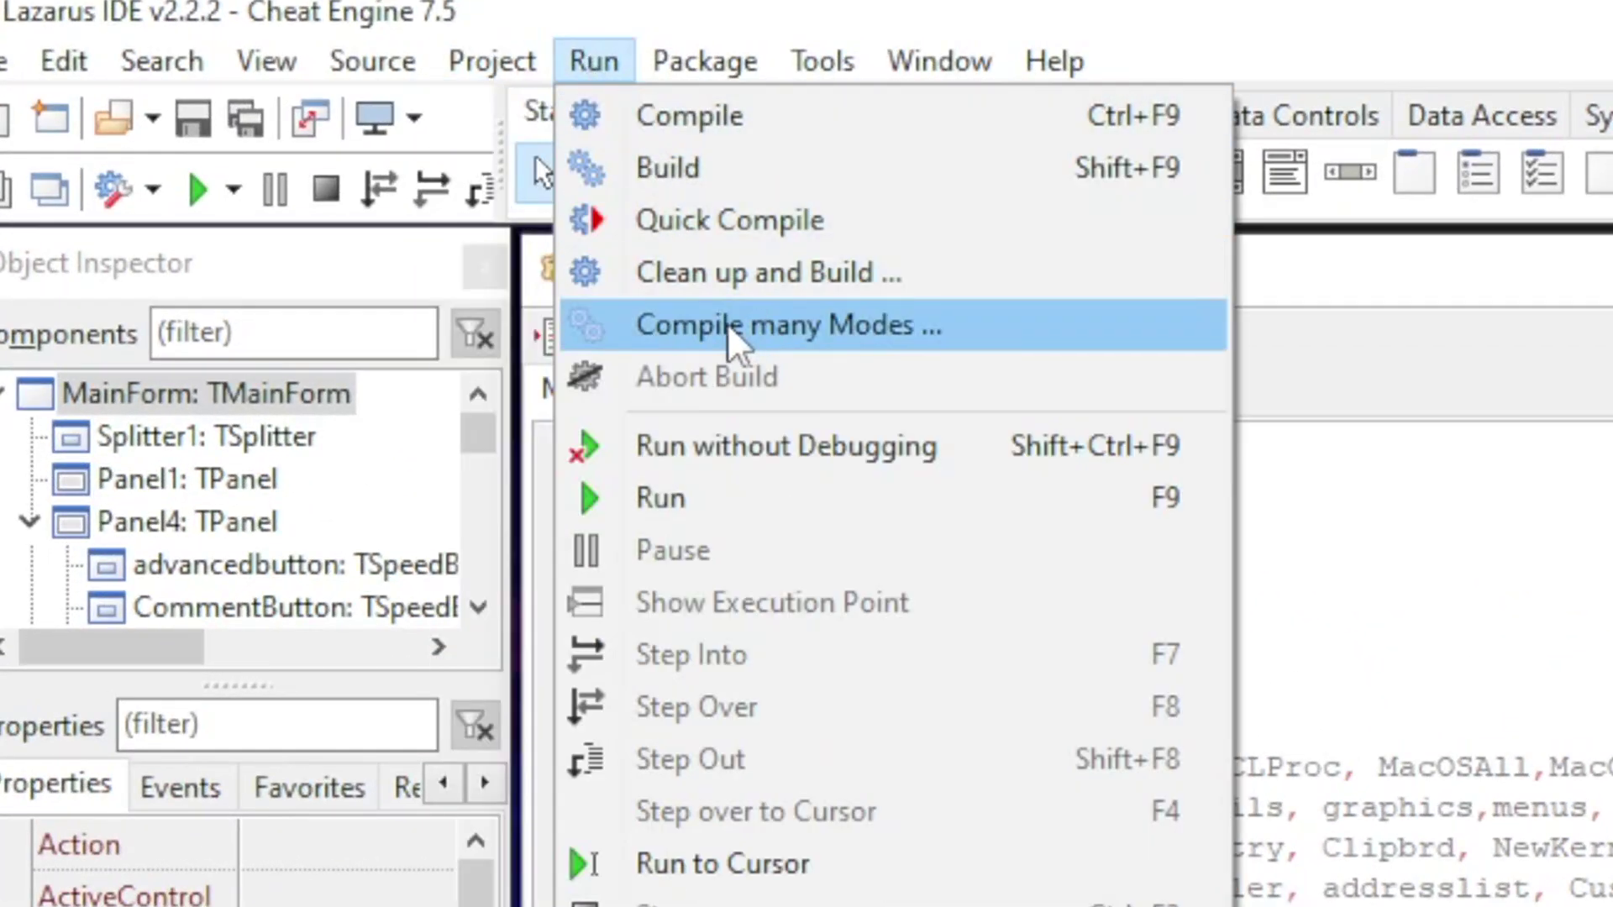
pyautogui.click(784, 335)
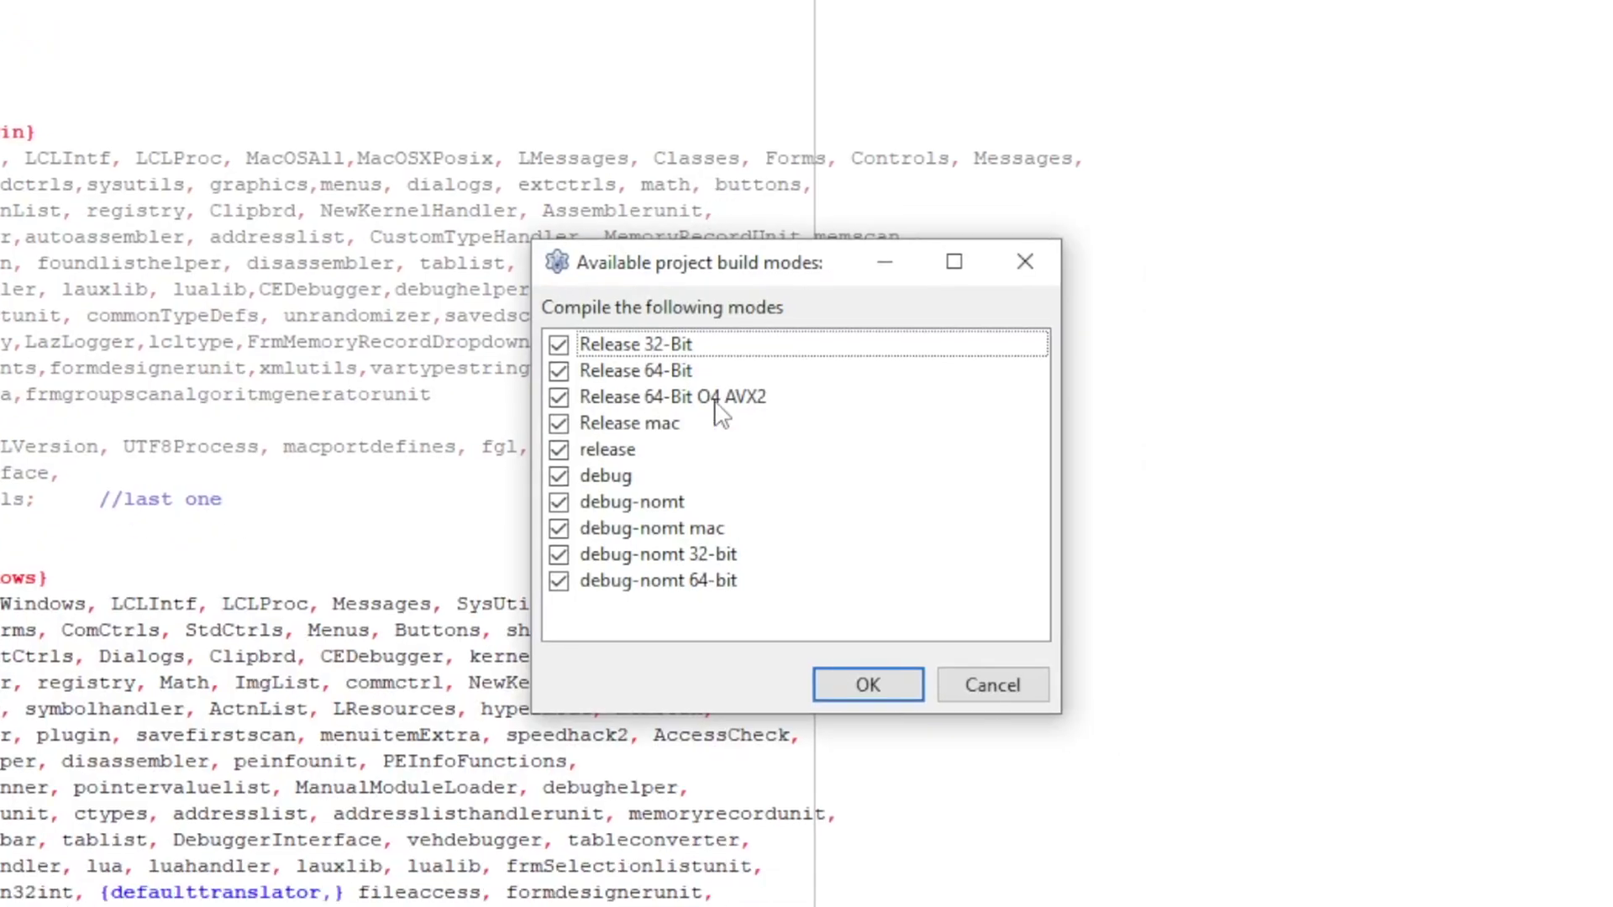
pyautogui.click(559, 581)
pyautogui.click(560, 554)
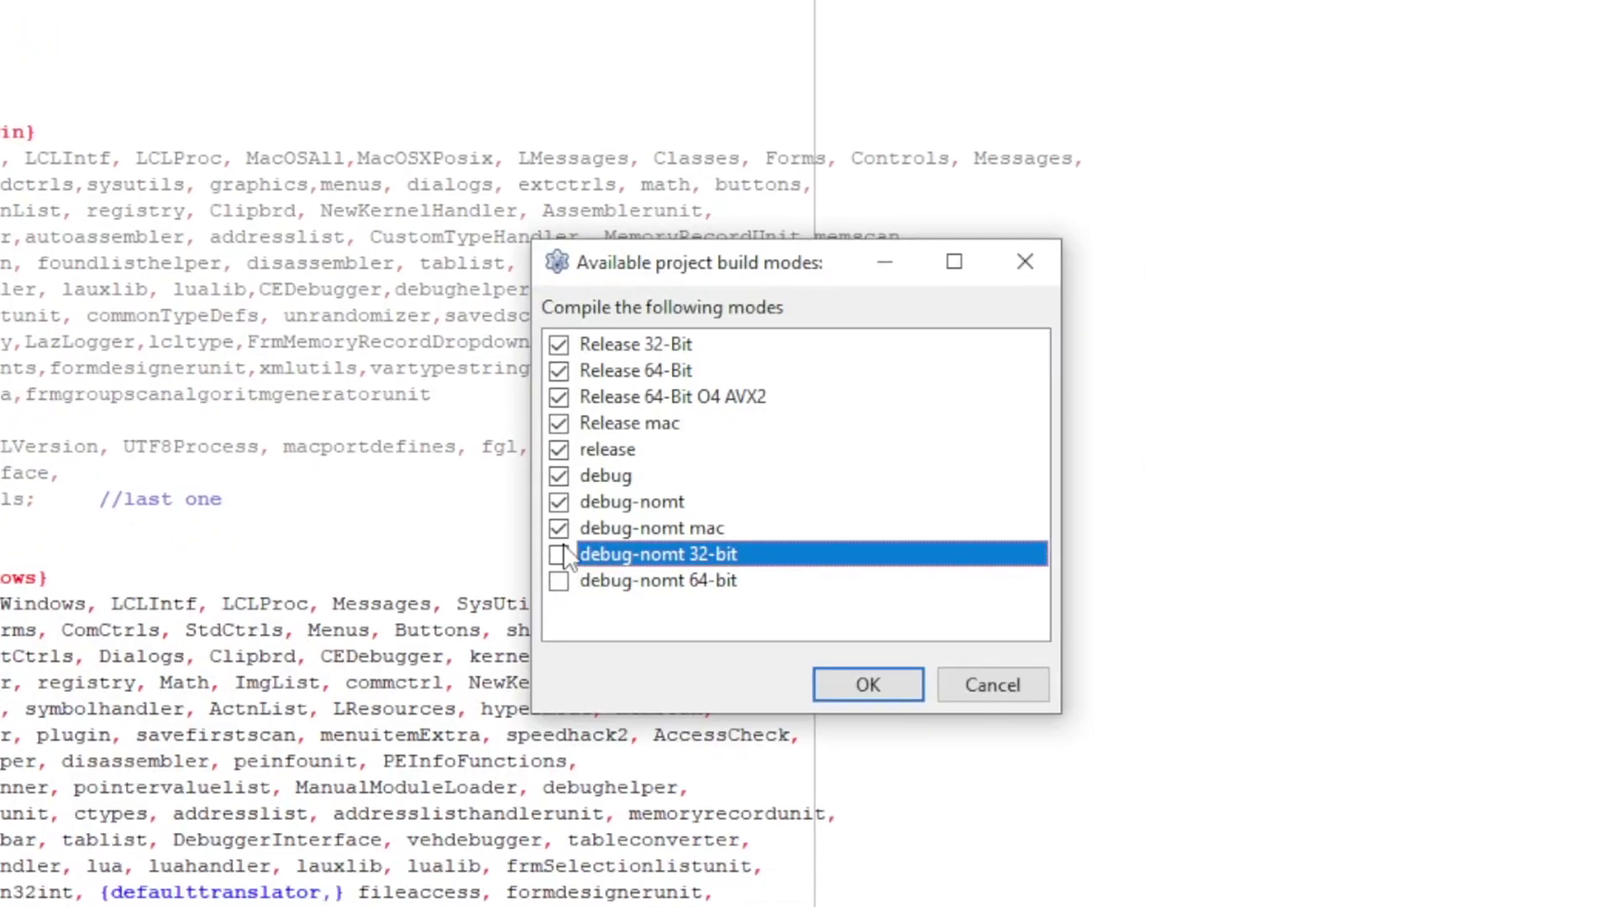
pyautogui.click(560, 528)
pyautogui.click(560, 501)
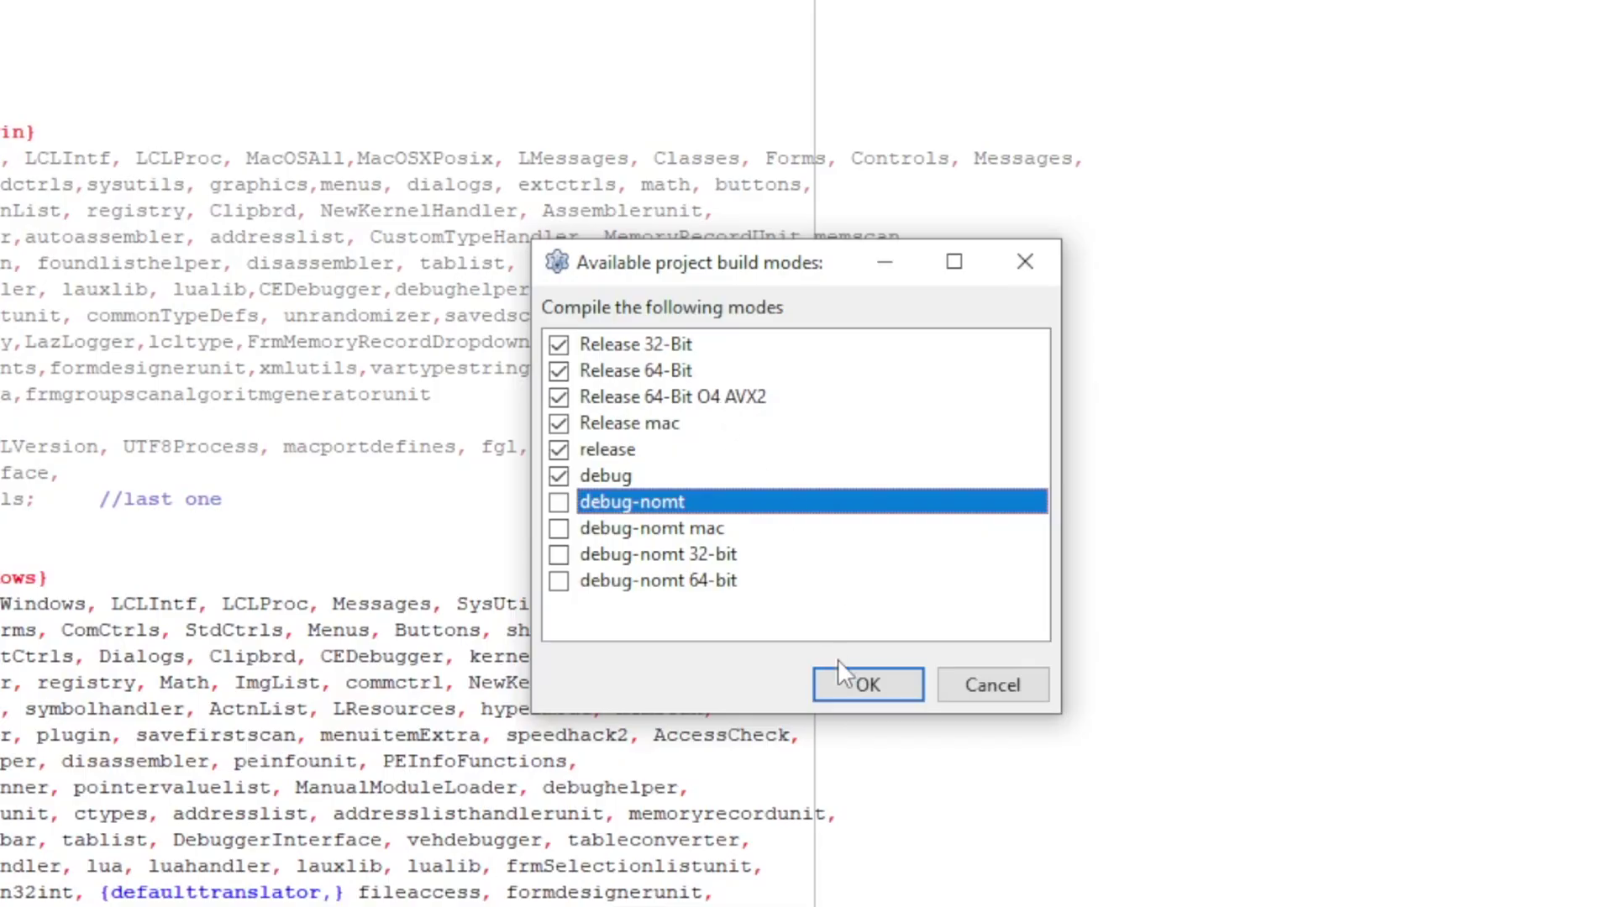
pyautogui.click(863, 693)
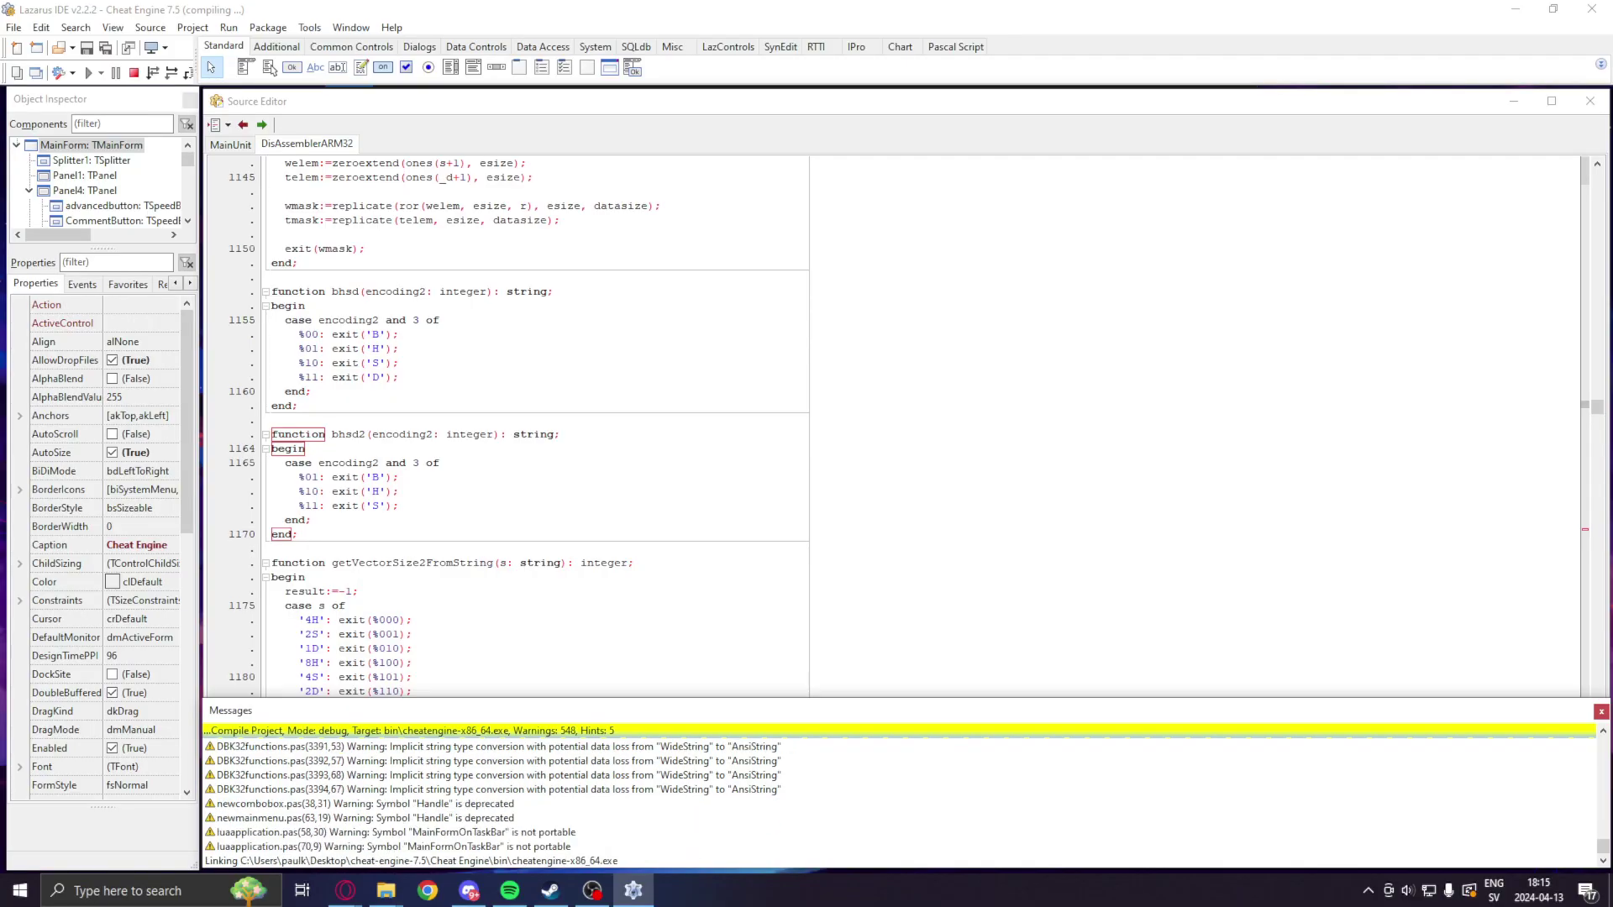
pyautogui.click(909, 446)
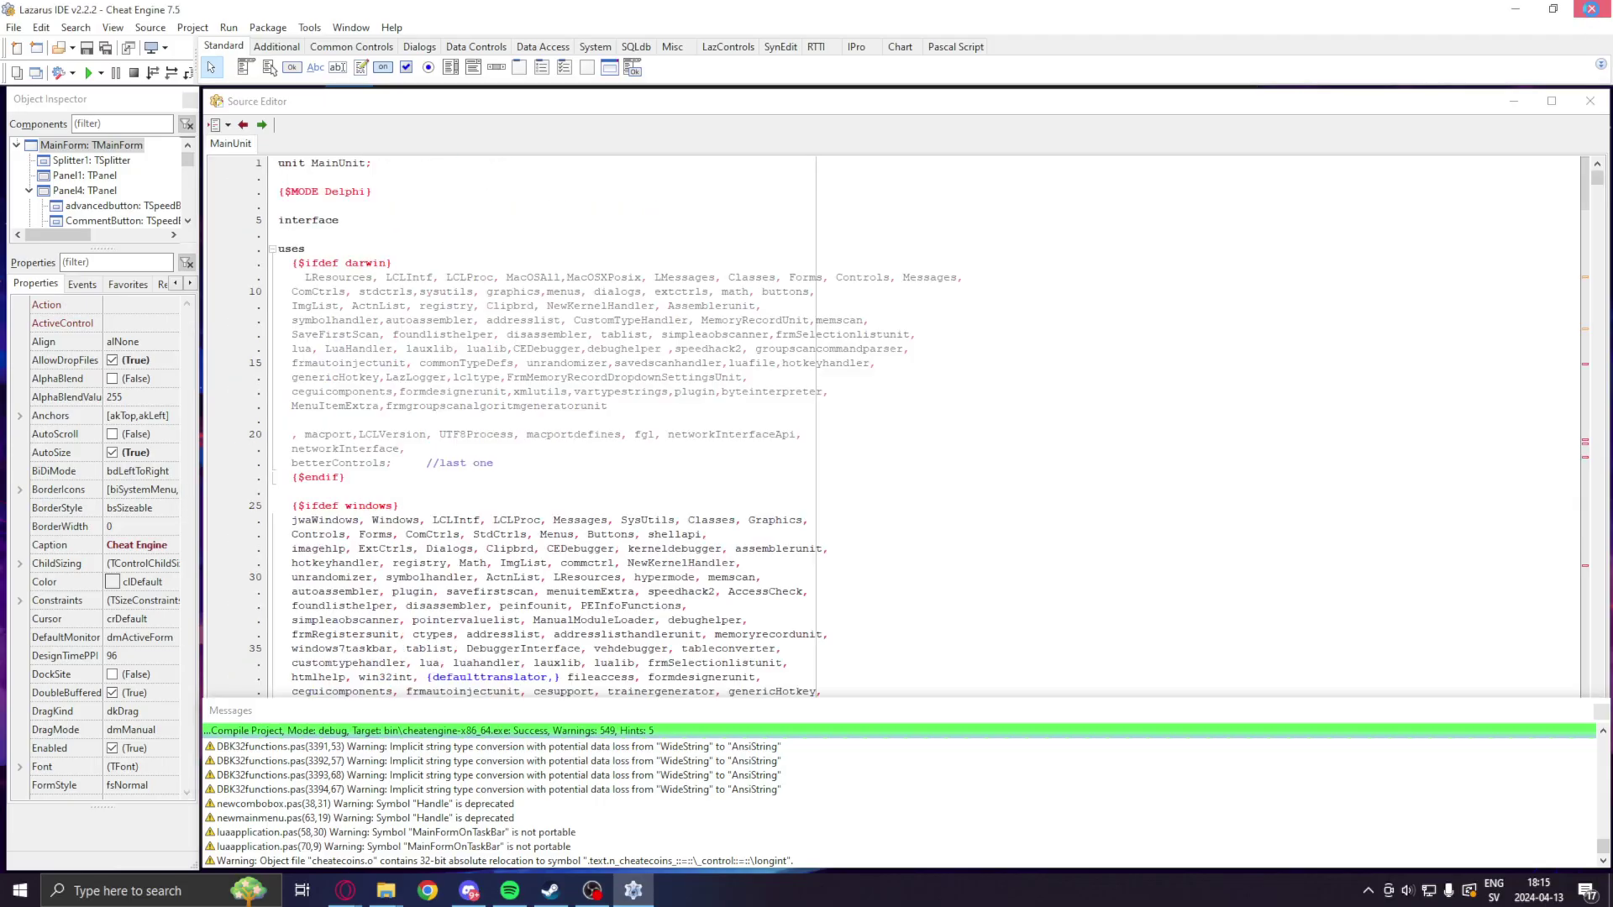
pyautogui.click(1592, 13)
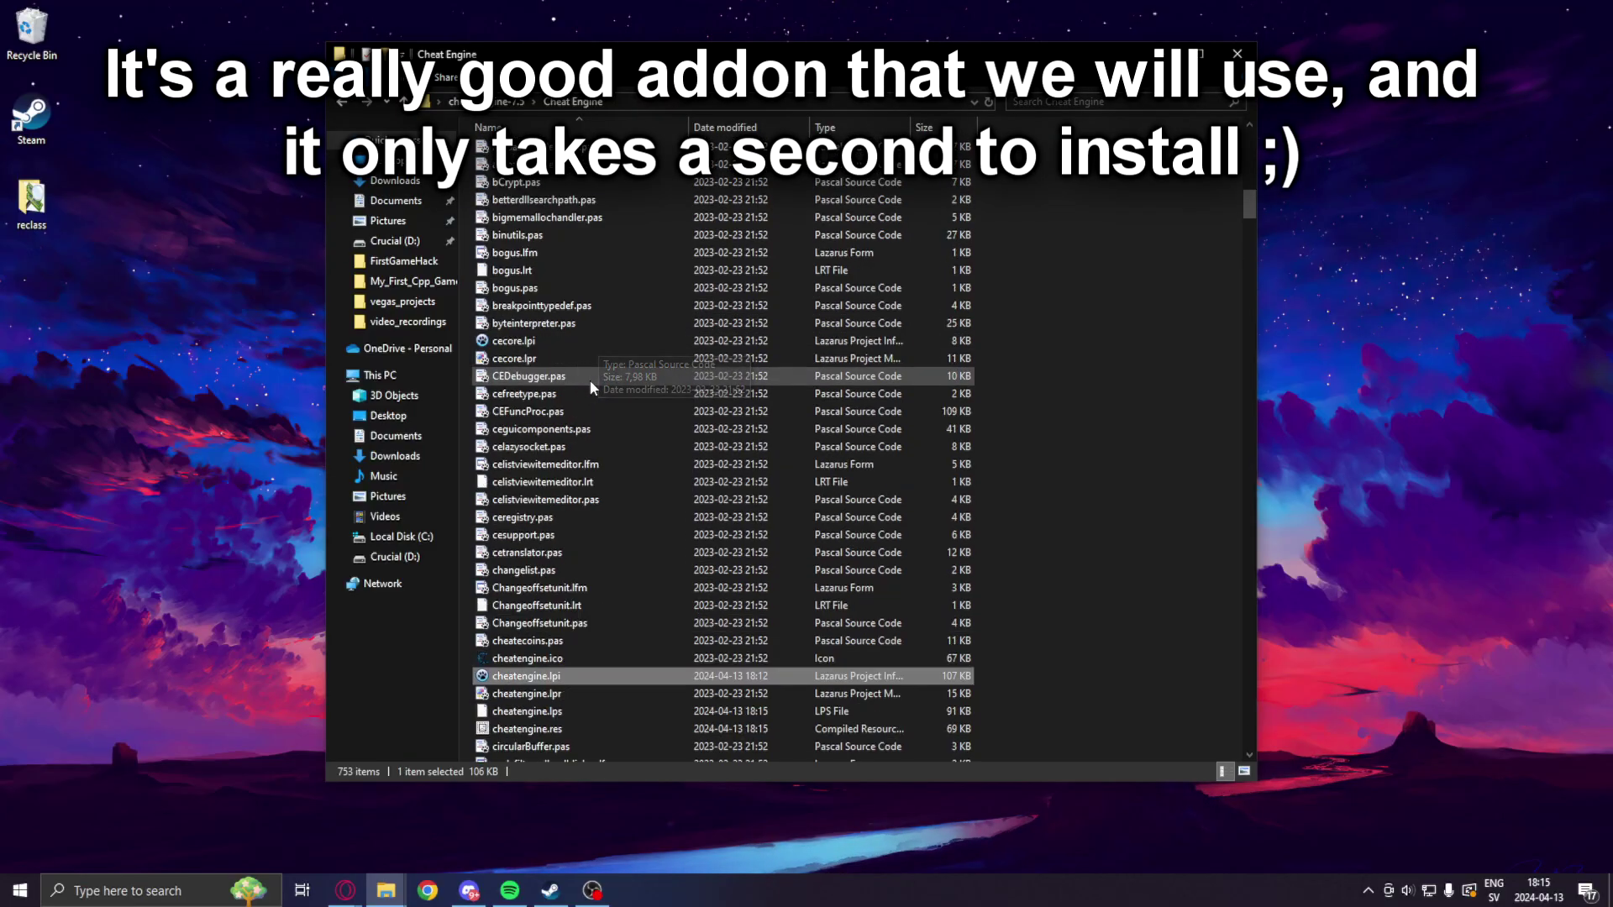
# Open the vehdebug.lpi project from the VEHDebug folder inside Cheat Engine and start the IDE without changing the Fppkg configuration
pyautogui.scroll(3, 592, 336)
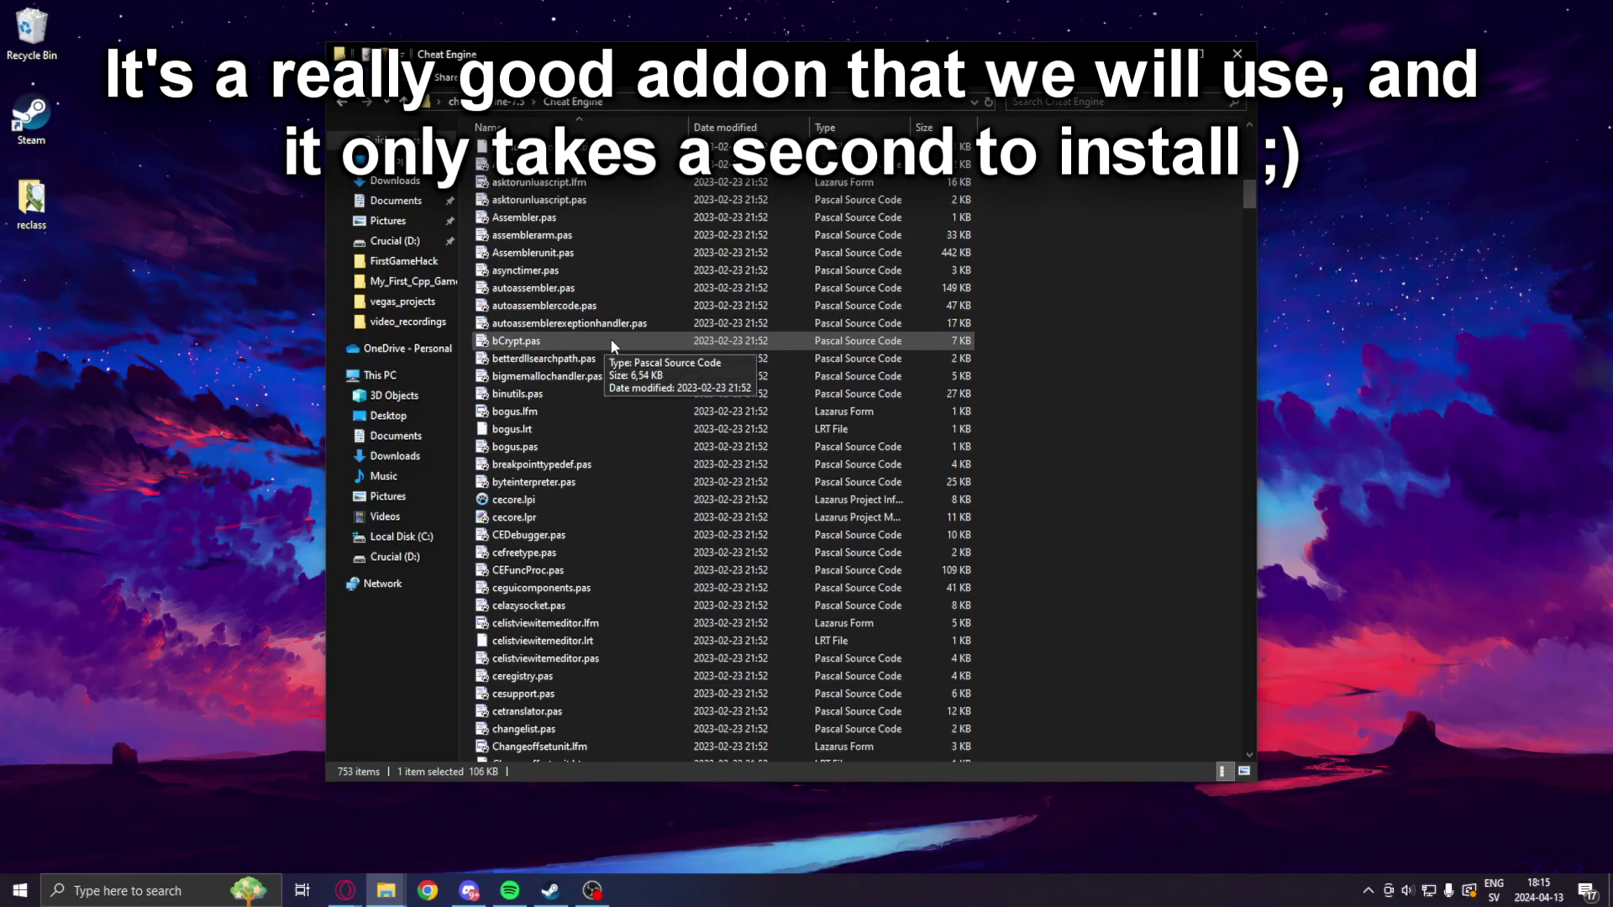
pyautogui.scroll(15, 577, 276)
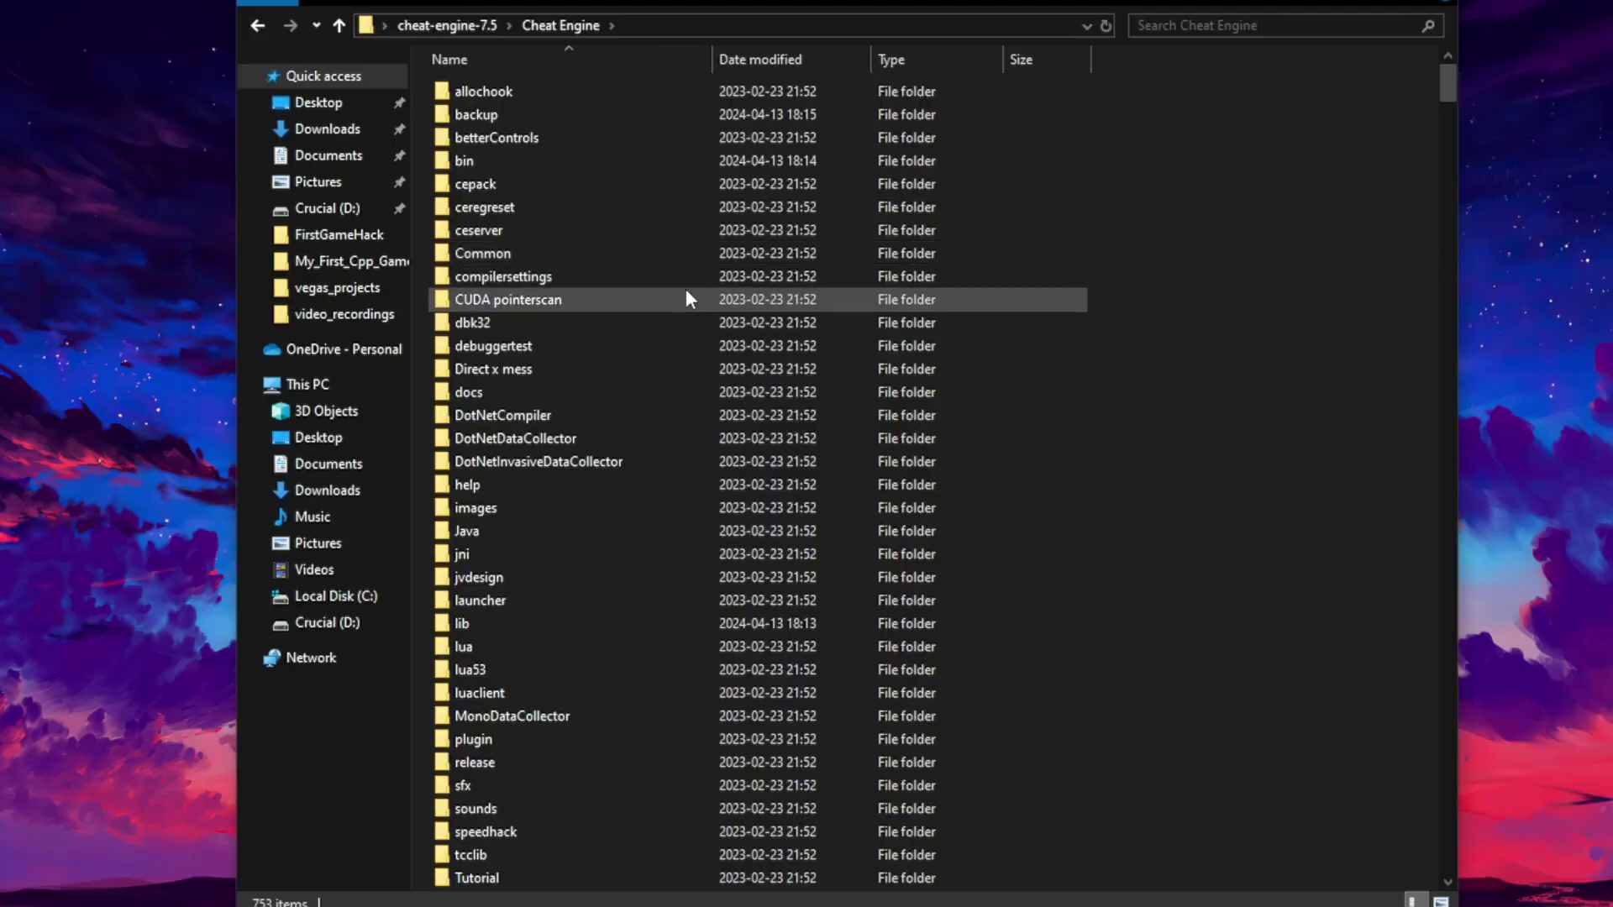
pyautogui.scroll(-5, 632, 434)
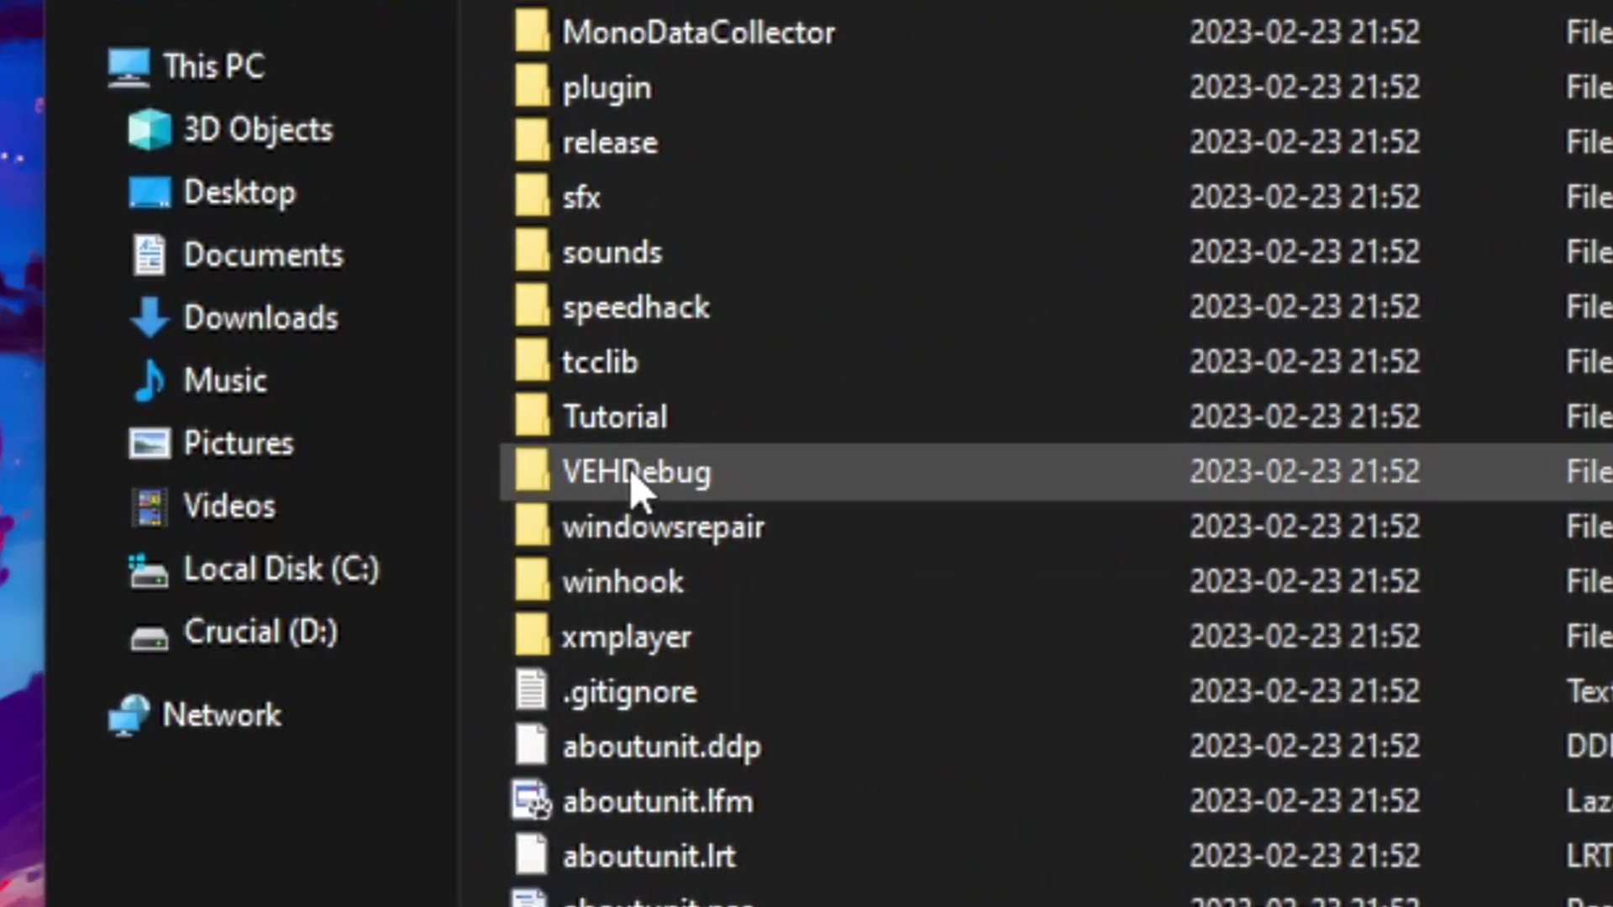
pyautogui.doubleClick(481, 556)
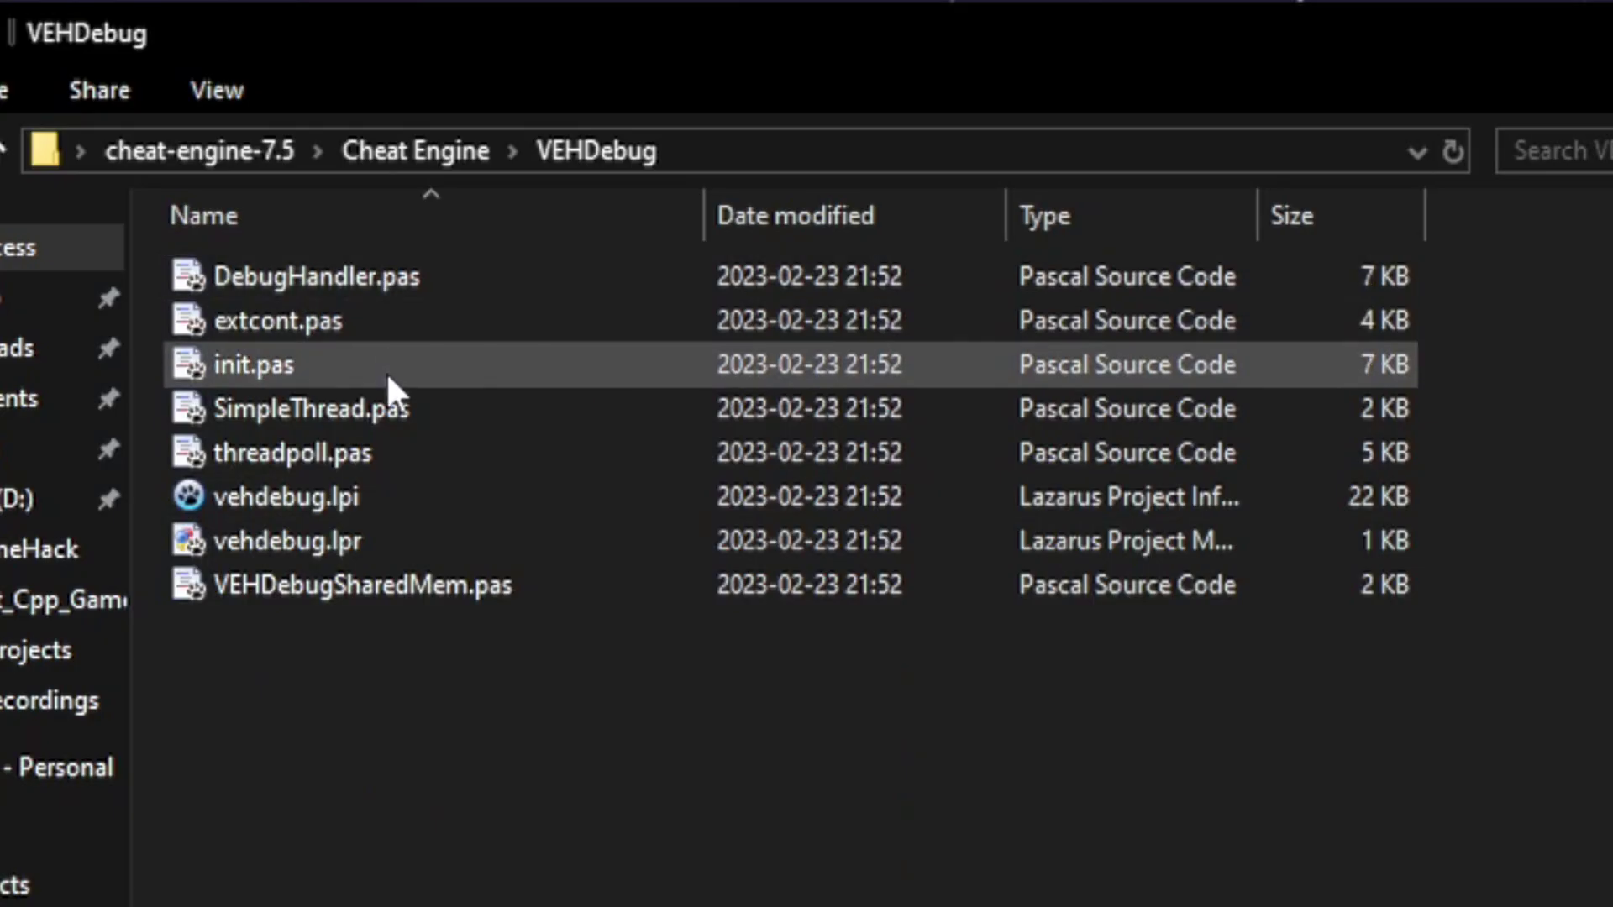
pyautogui.doubleClick(304, 498)
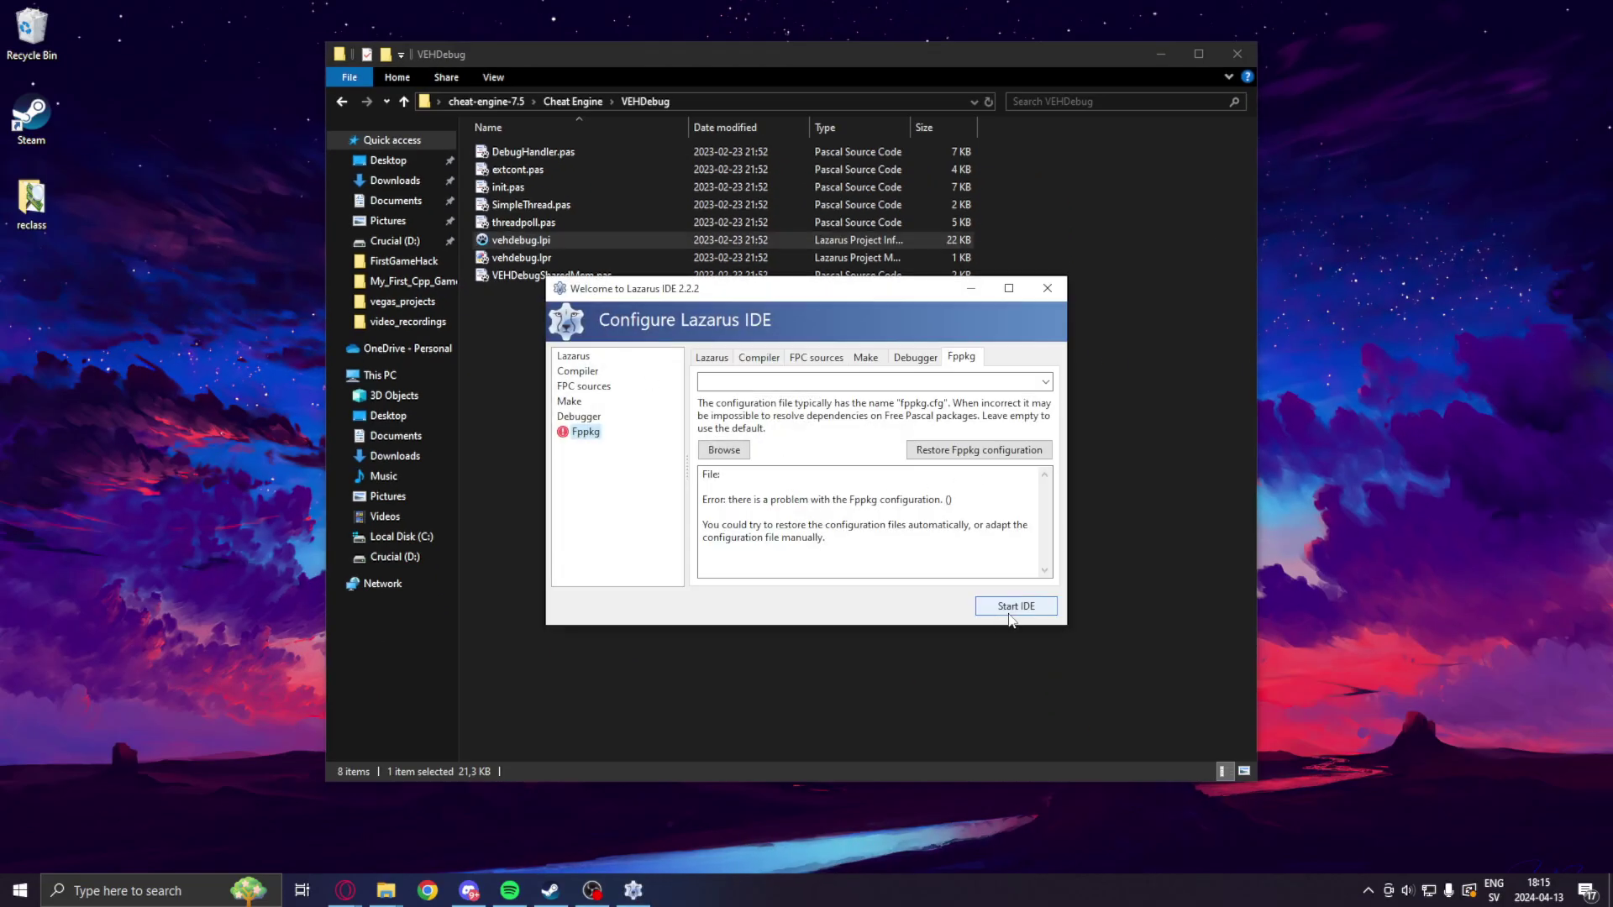
pyautogui.click(1014, 606)
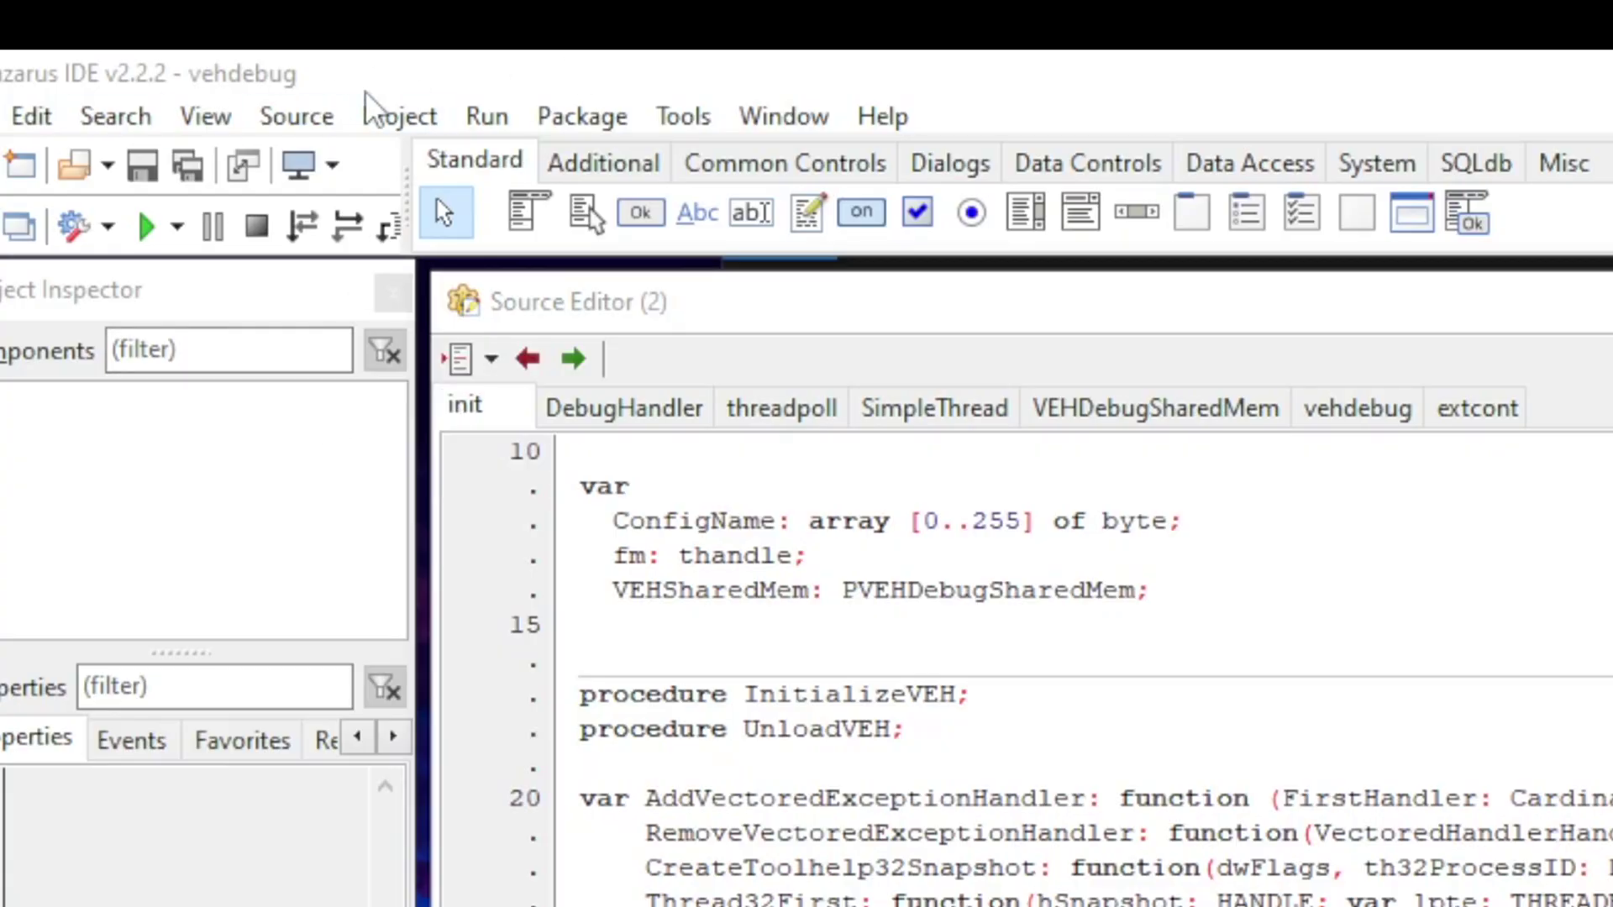
# Compile the VEHDebug project in all four build modes: release, debug, release 64 and release 32
pyautogui.click(390, 108)
pyautogui.click(677, 342)
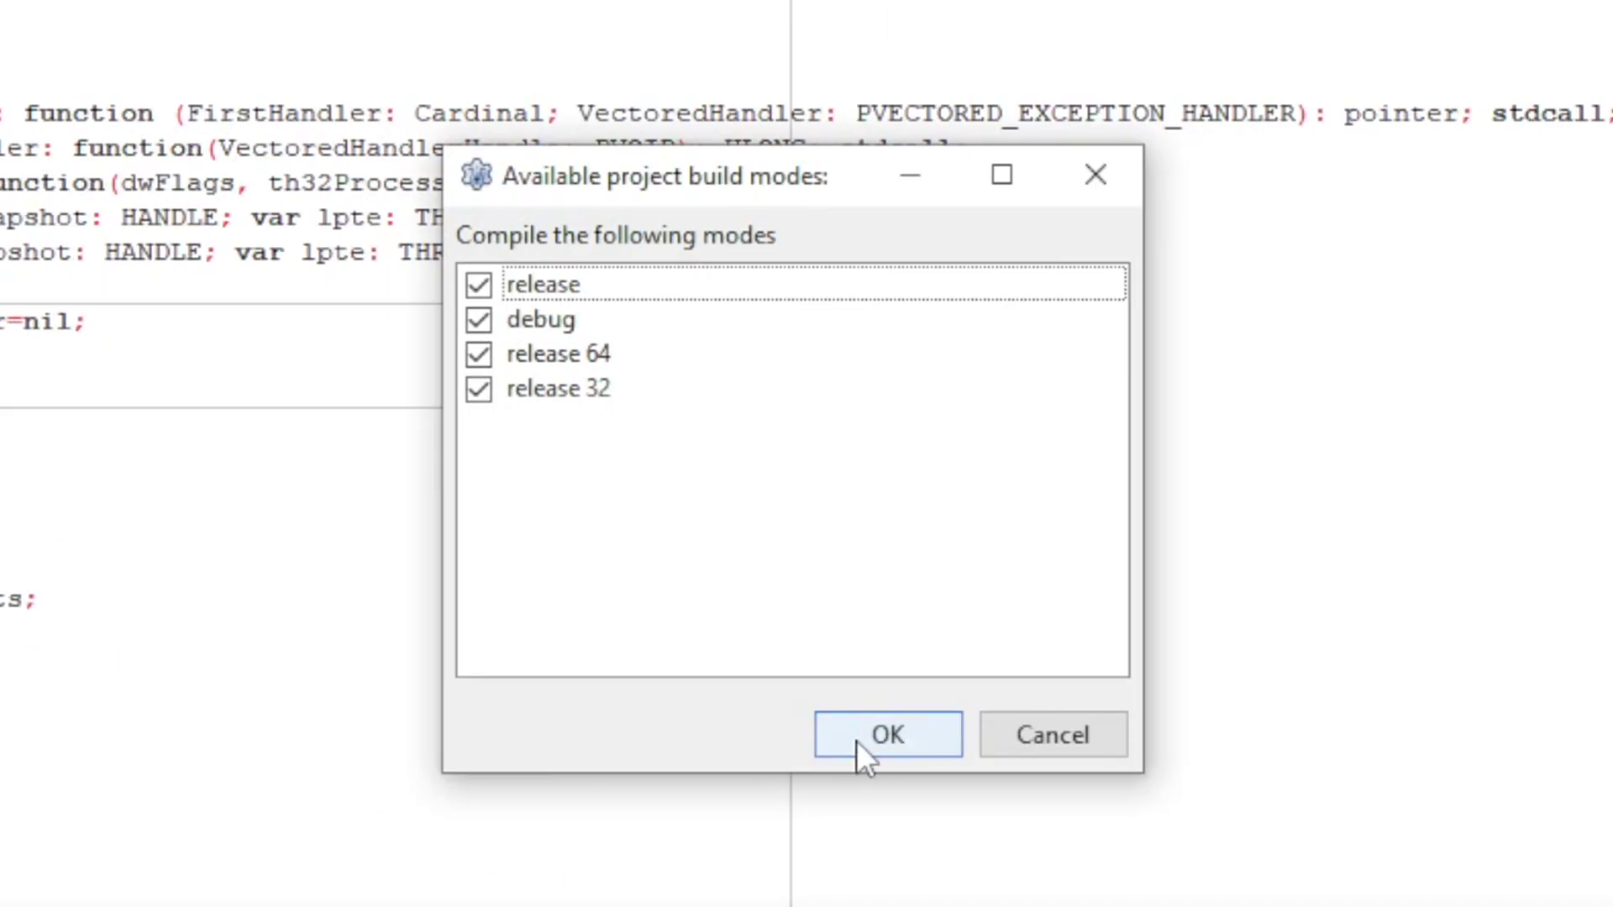
pyautogui.click(855, 739)
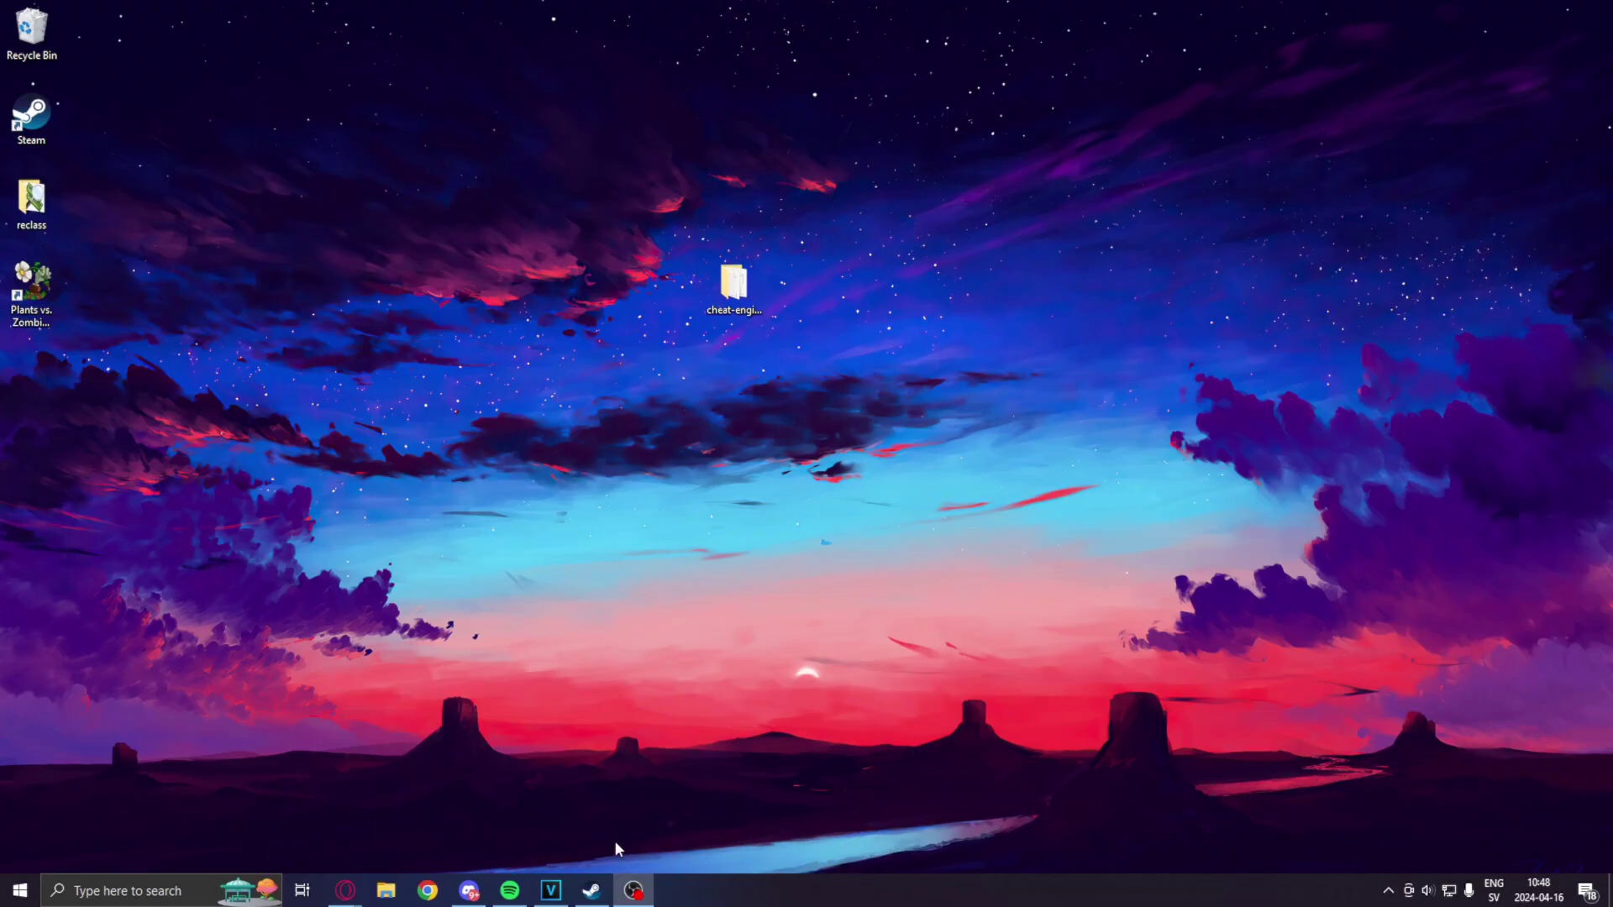
# Switch to Steam and look through the Plants vs. Zombies GOTY Edition store page for the PC demo download
pyautogui.click(591, 892)
pyautogui.scroll(6, 309, 360)
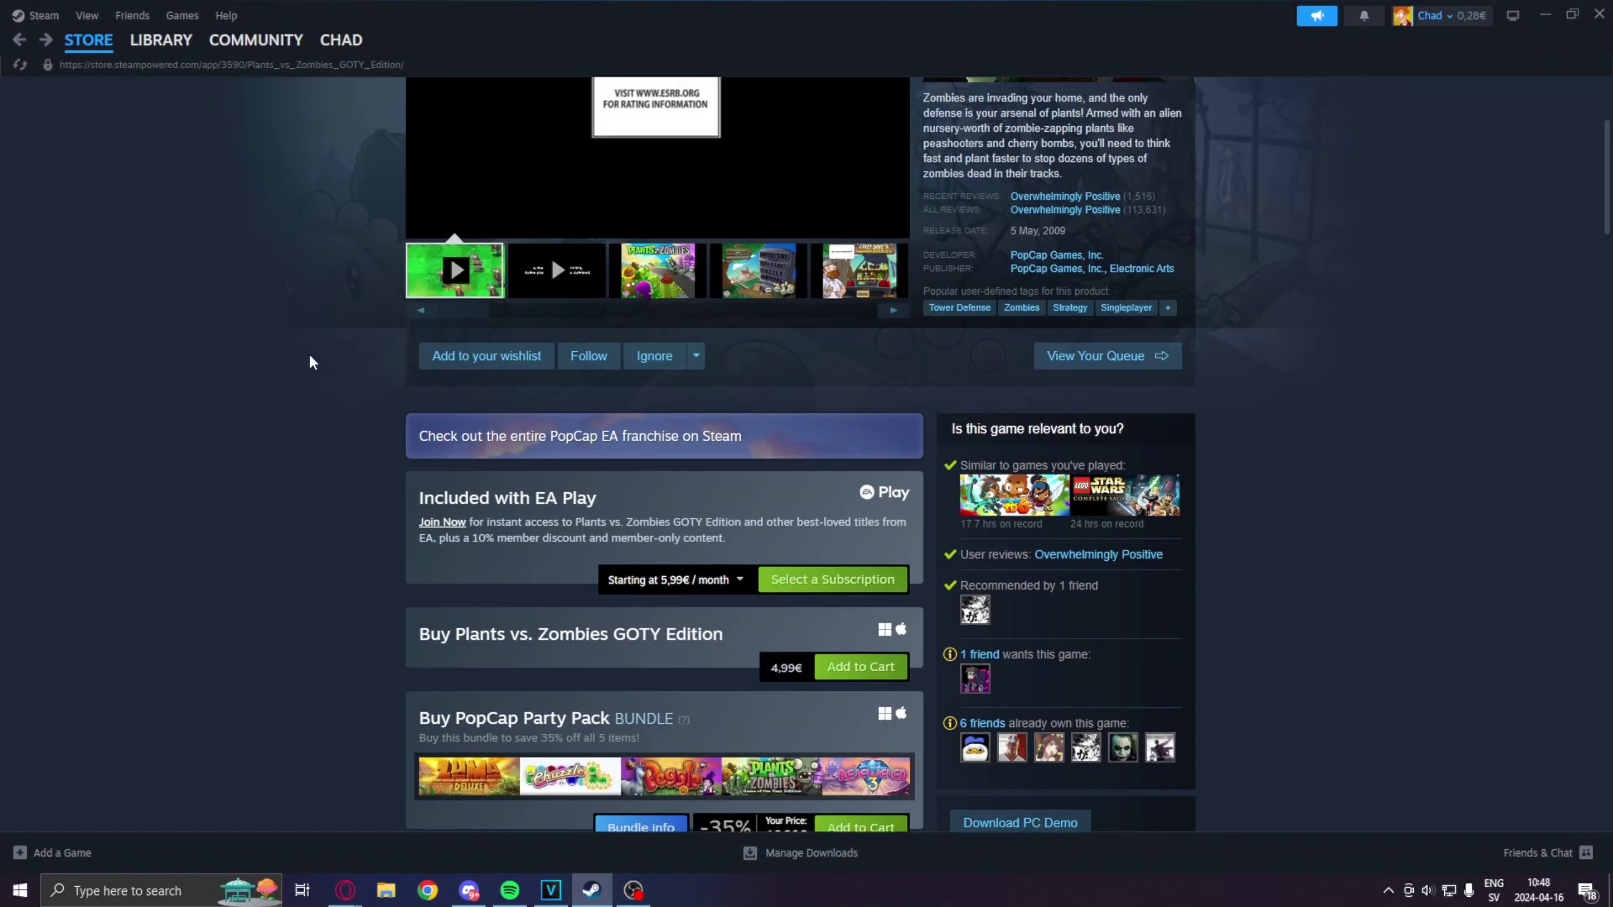
pyautogui.scroll(-5, 1066, 372)
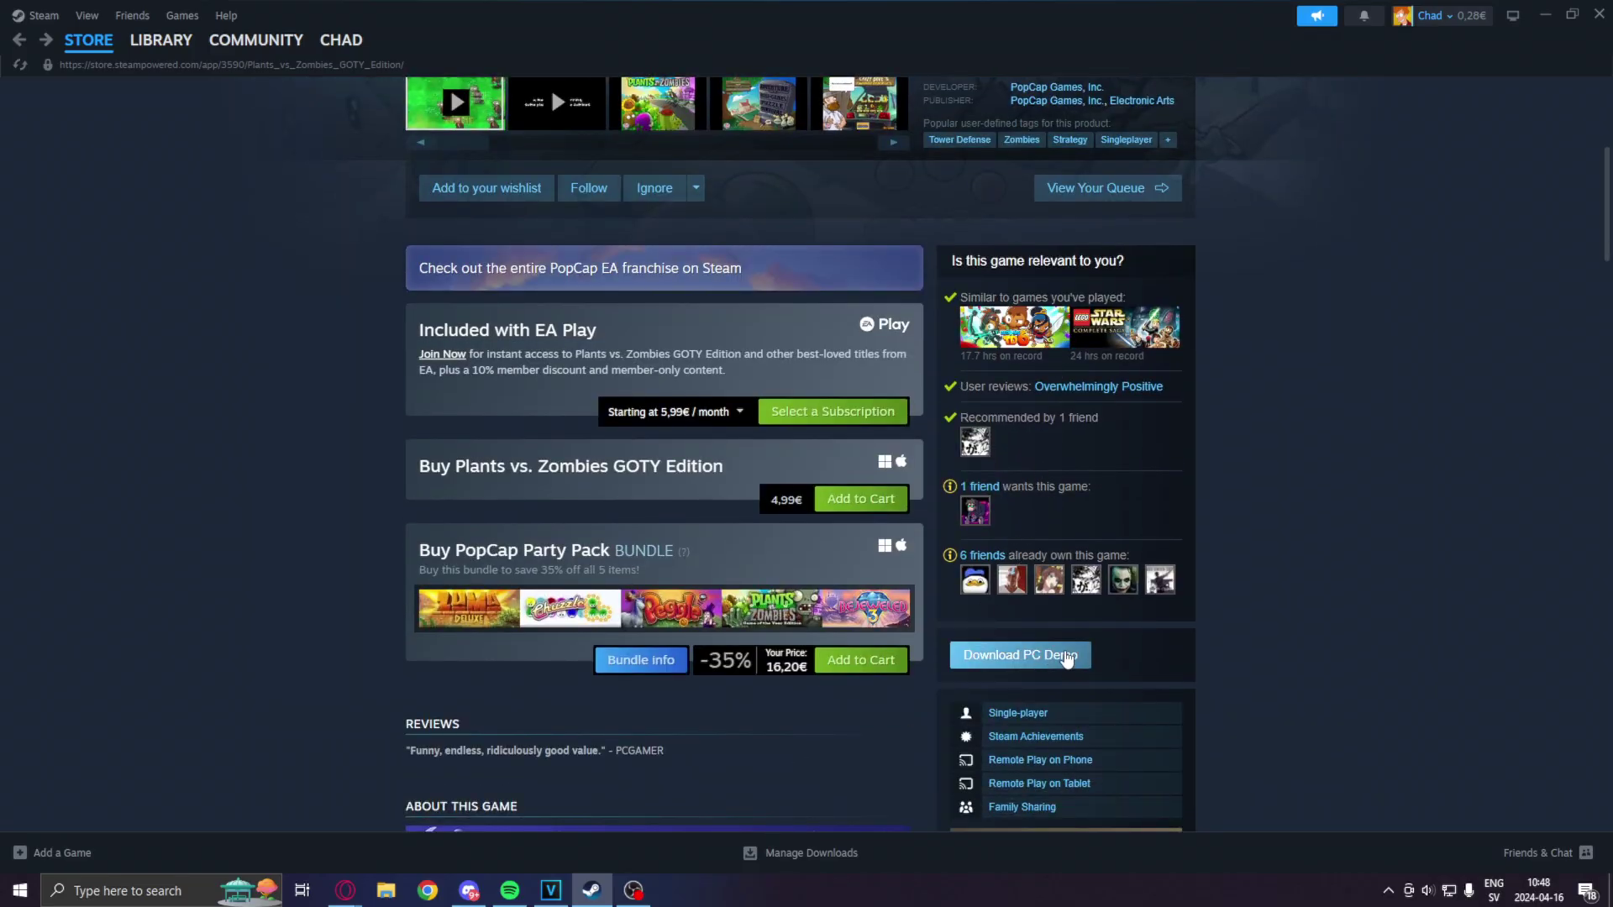
pyautogui.scroll(-1, 1011, 589)
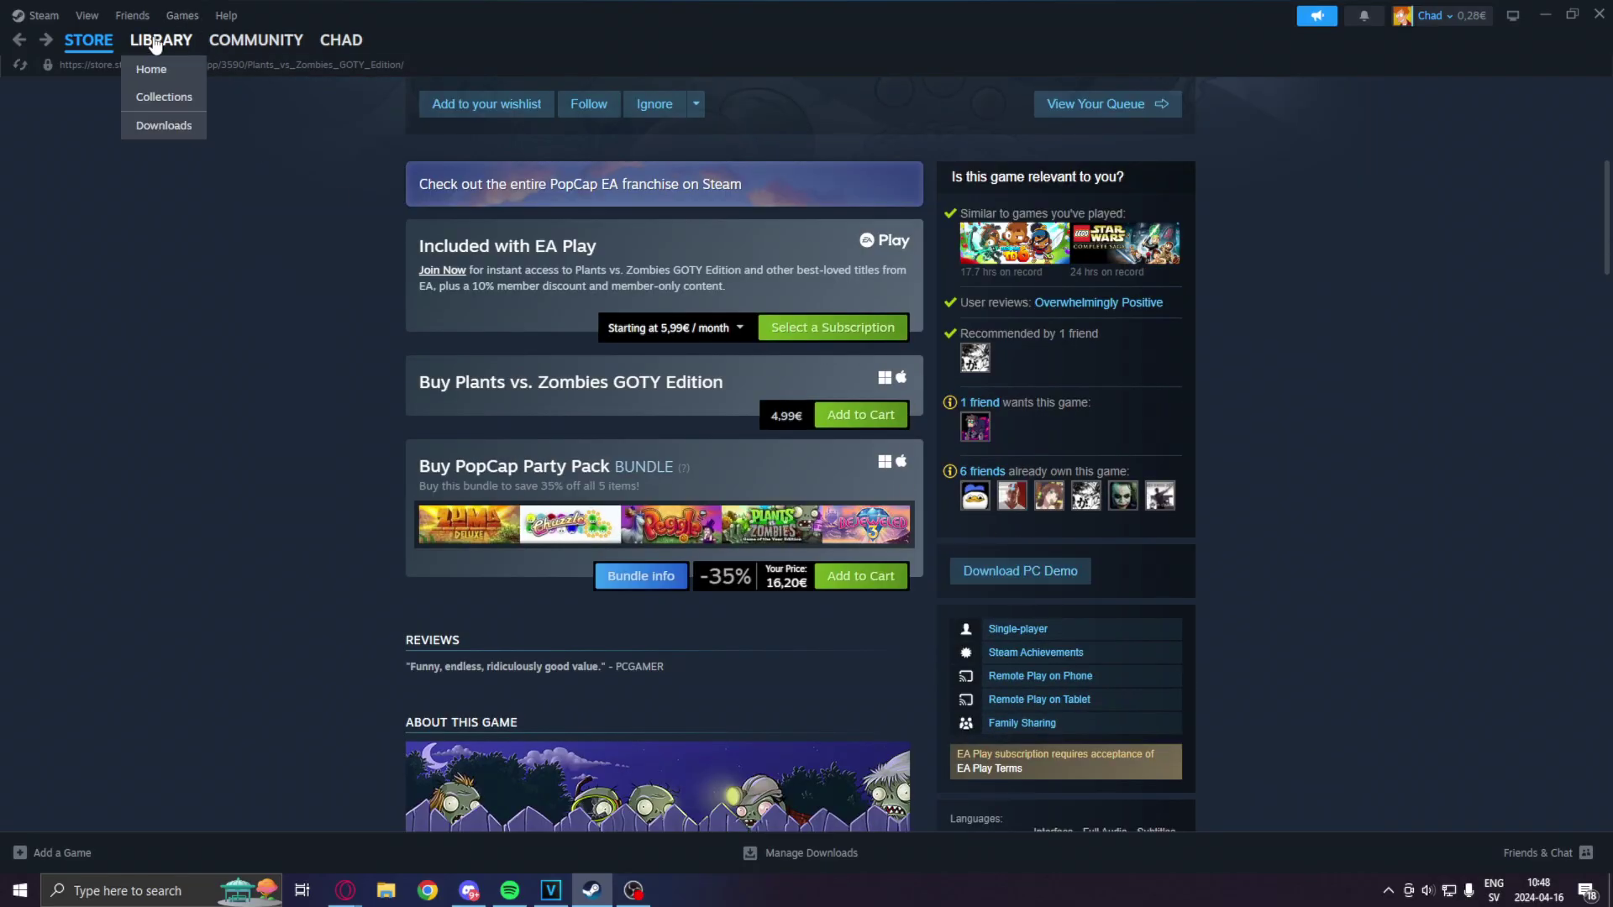
# Check the launch options of Plants vs. Zombies Demo in the Steam library and start the game
pyautogui.click(160, 39)
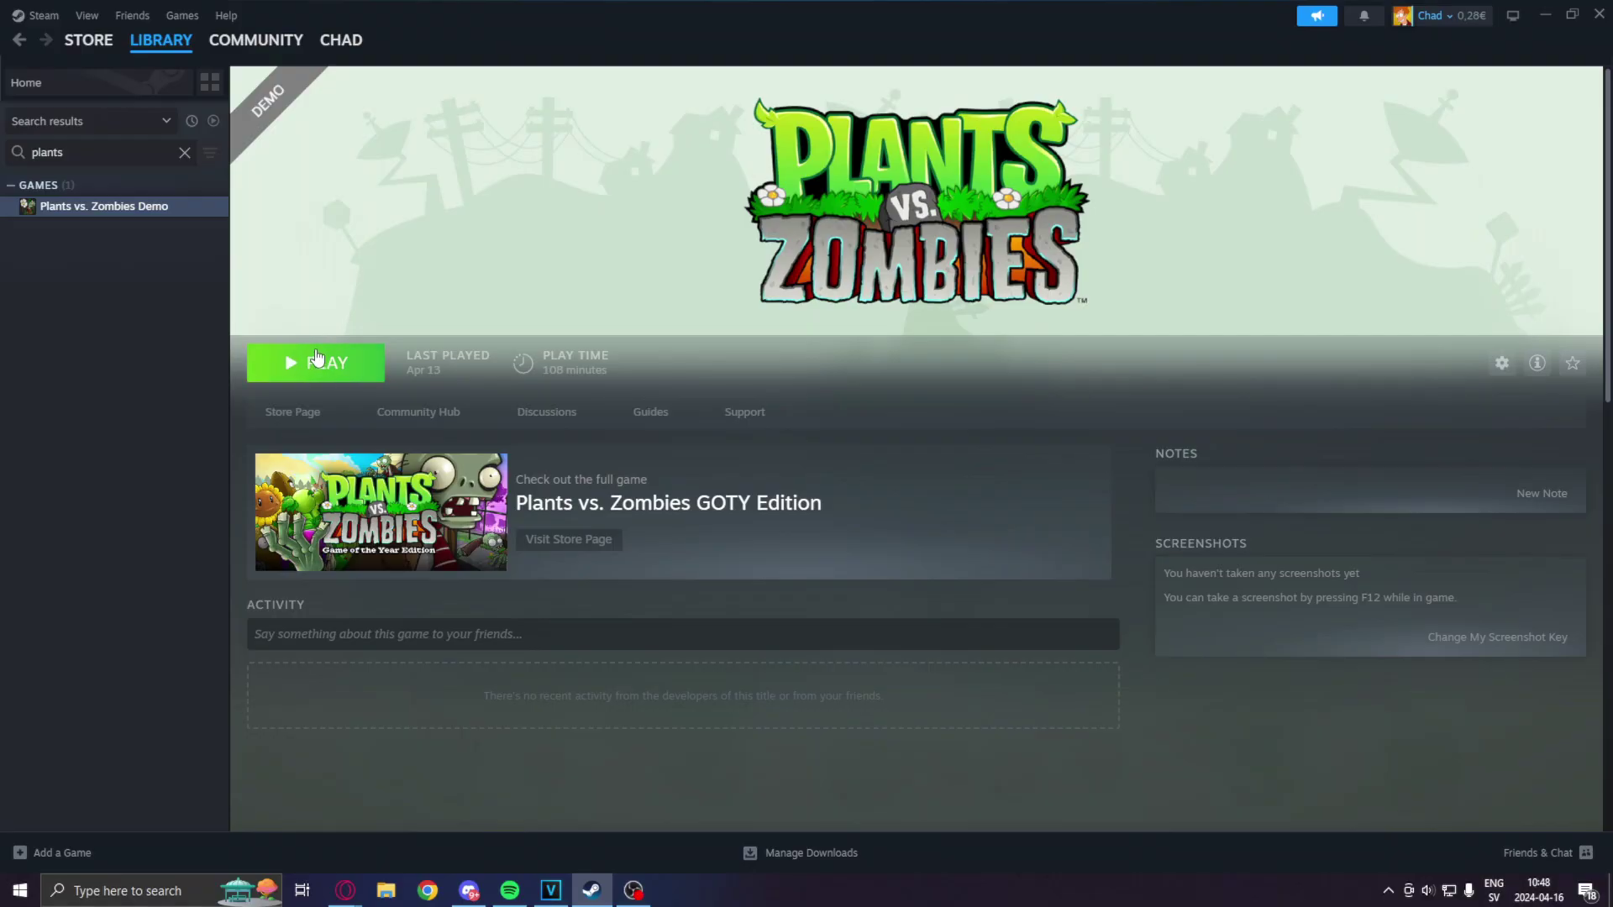
pyautogui.rightClick(130, 211)
pyautogui.click(175, 336)
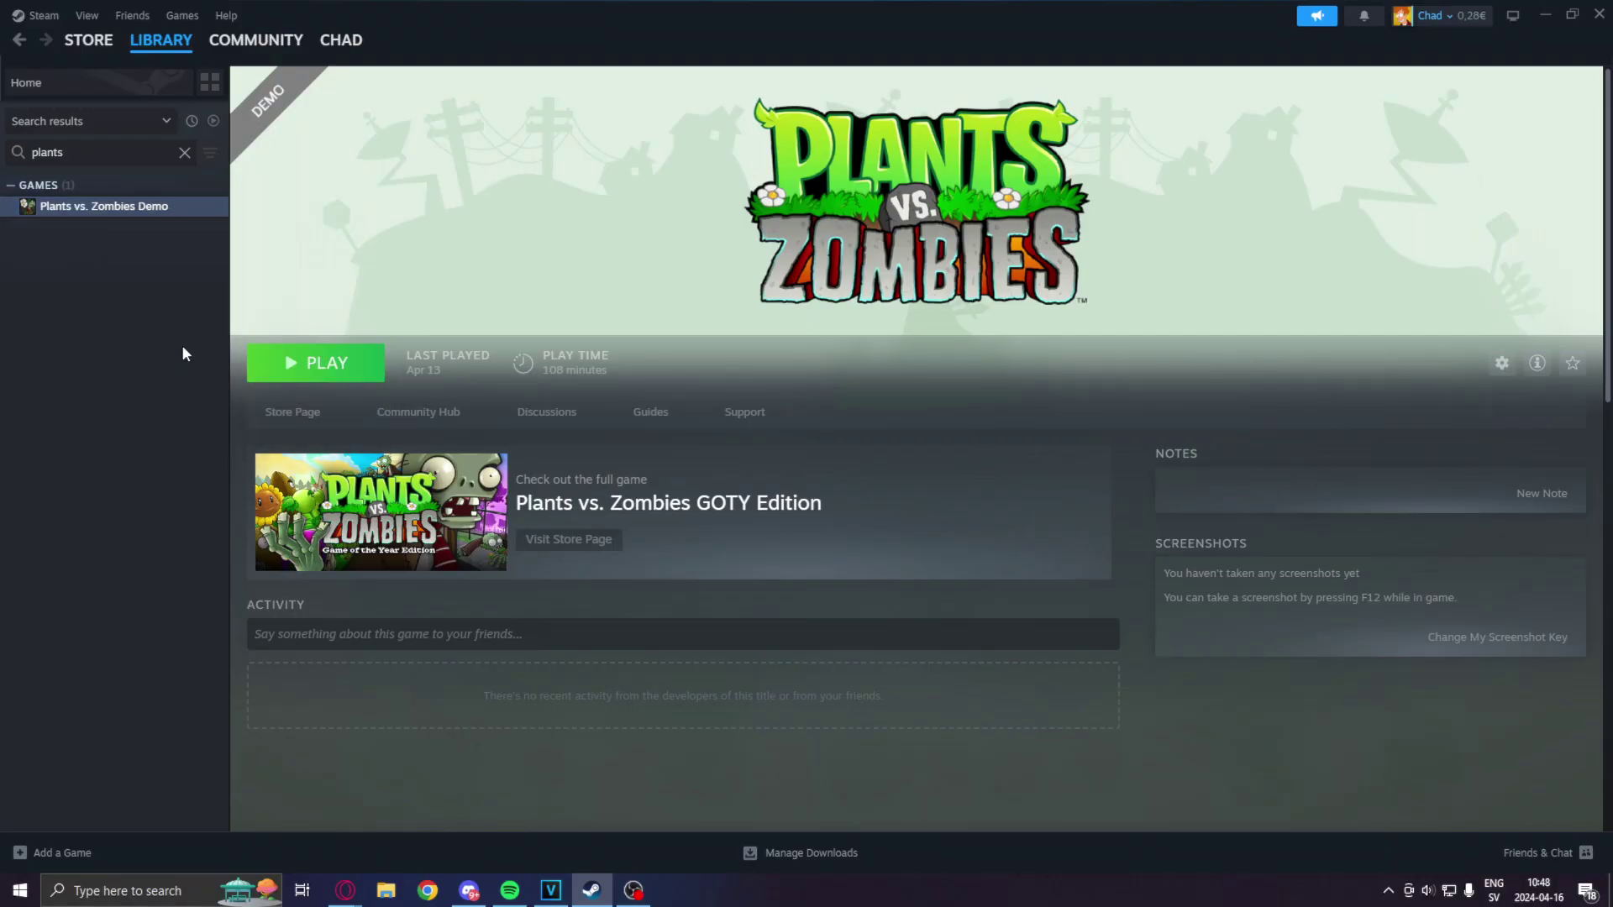
pyautogui.moveTo(710, 387); pyautogui.dragTo(585, 386)
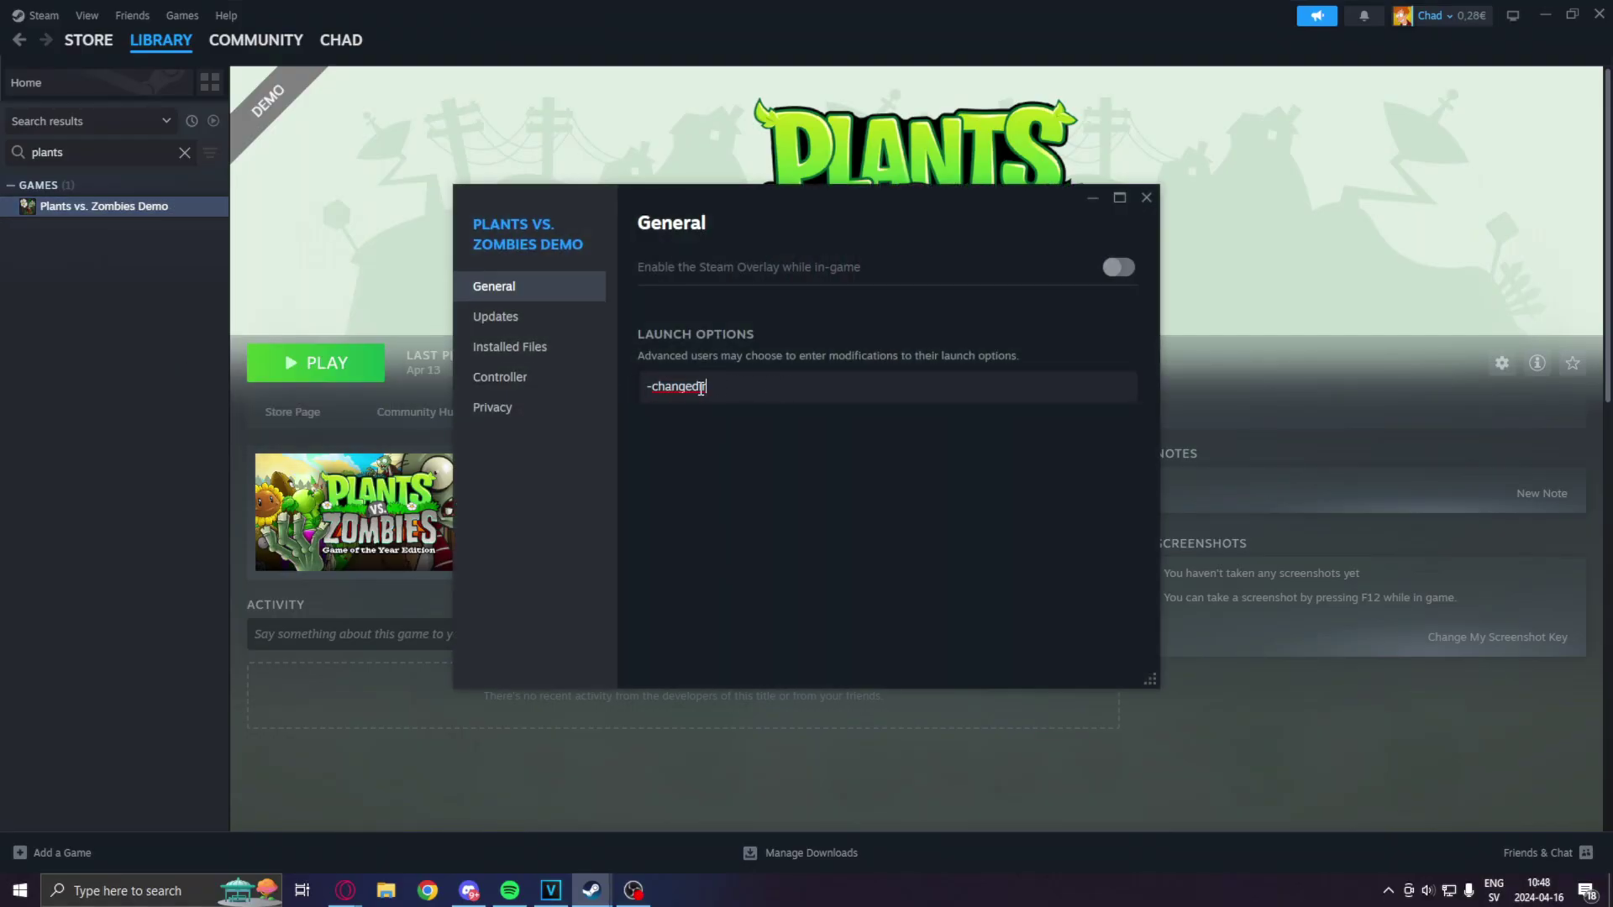
pyautogui.click(1139, 201)
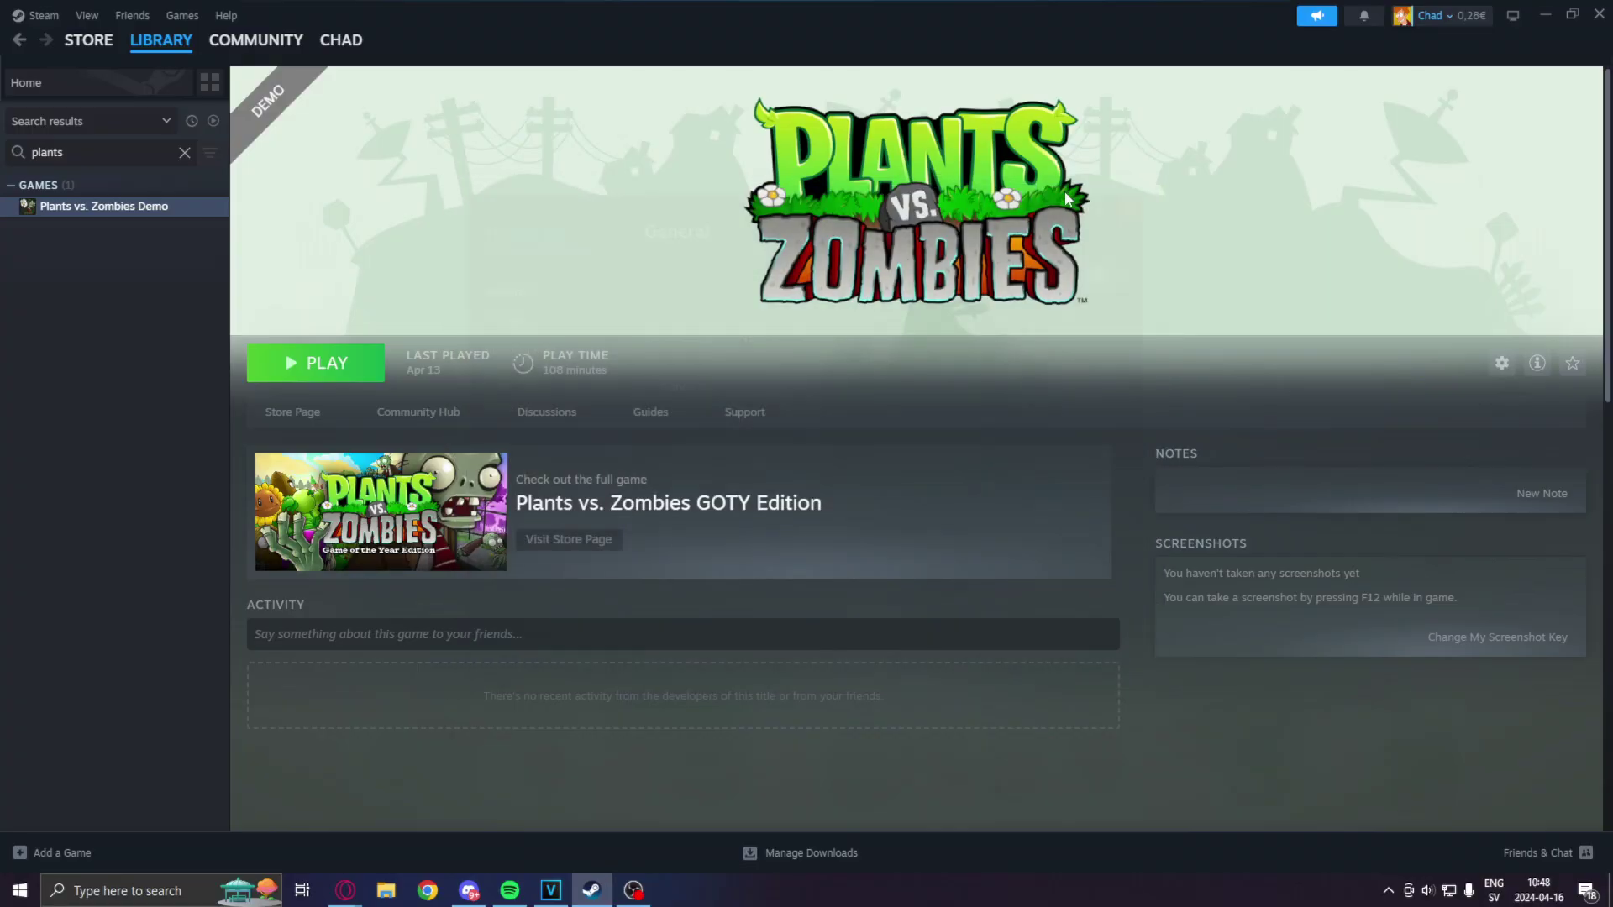
pyautogui.click(315, 370)
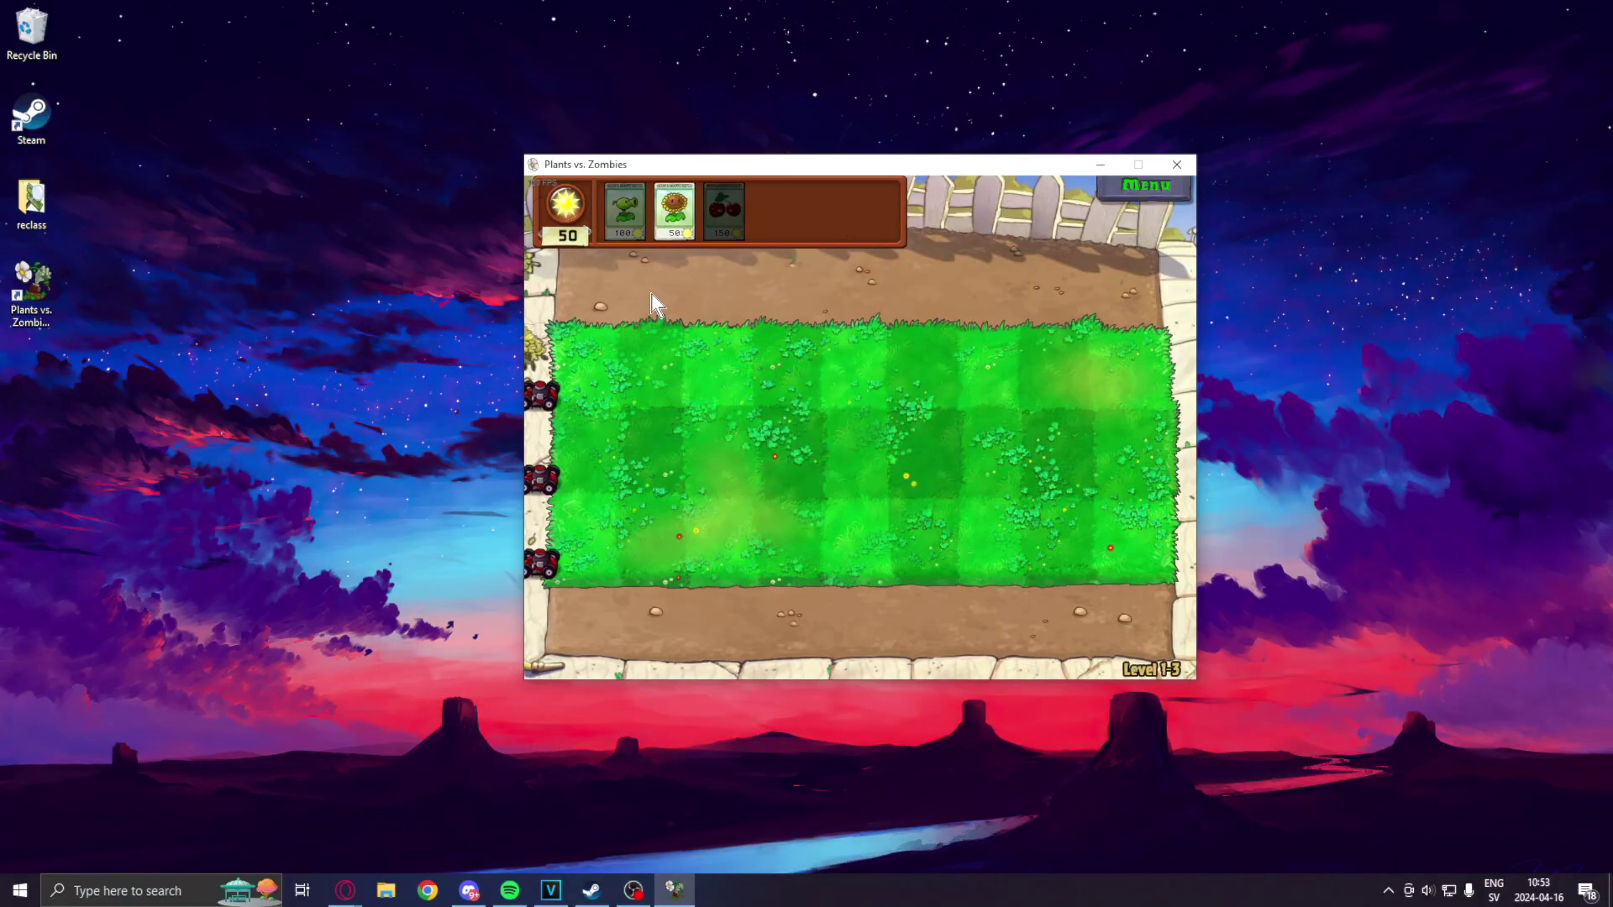
# Open the cheat-engine-7.5 folder from the desktop and arrange its window beside the Plants vs. Zombies window
pyautogui.moveTo(844, 173); pyautogui.dragTo(528, 158)
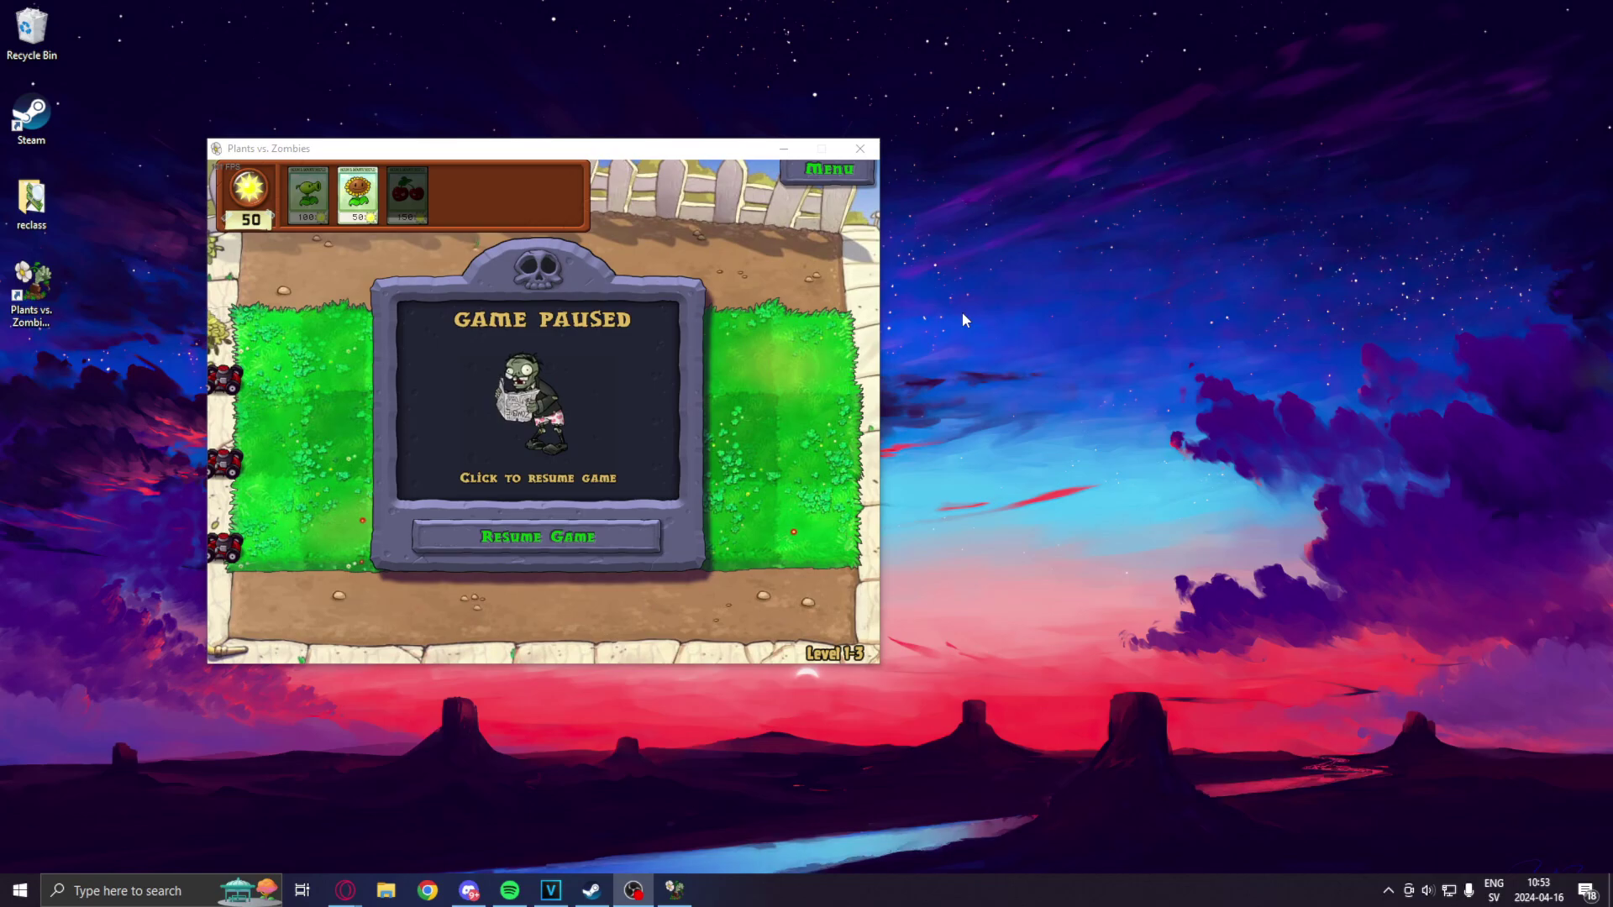
pyautogui.moveTo(667, 158); pyautogui.dragTo(1242, 182)
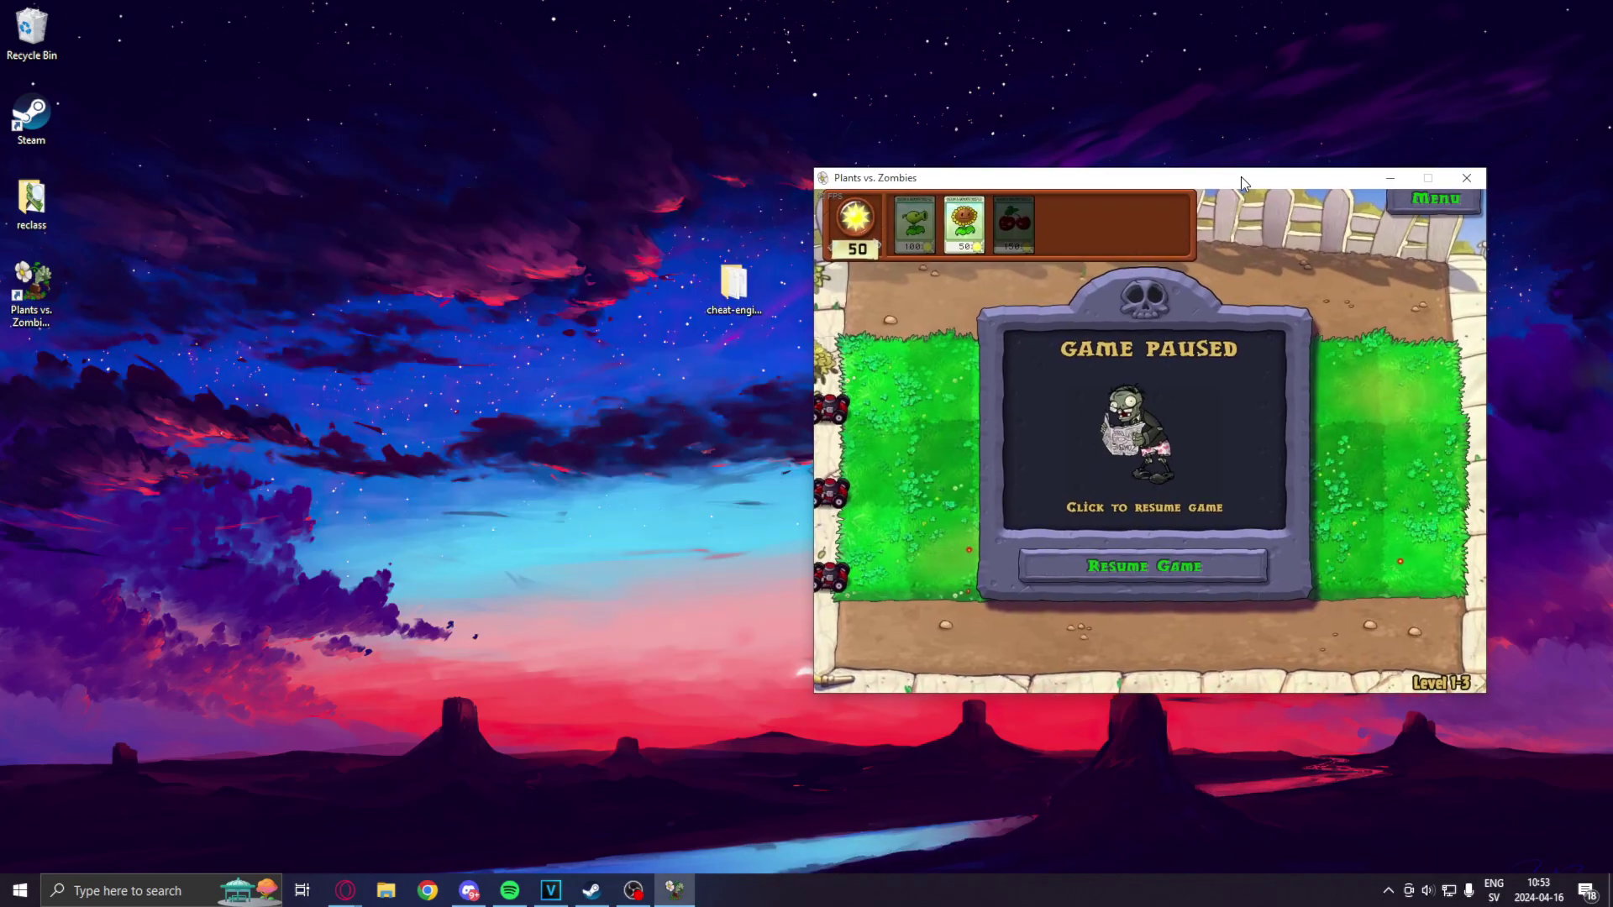
pyautogui.doubleClick(734, 286)
pyautogui.moveTo(1033, 177); pyautogui.dragTo(289, 109)
pyautogui.moveTo(895, 296); pyautogui.dragTo(965, 73)
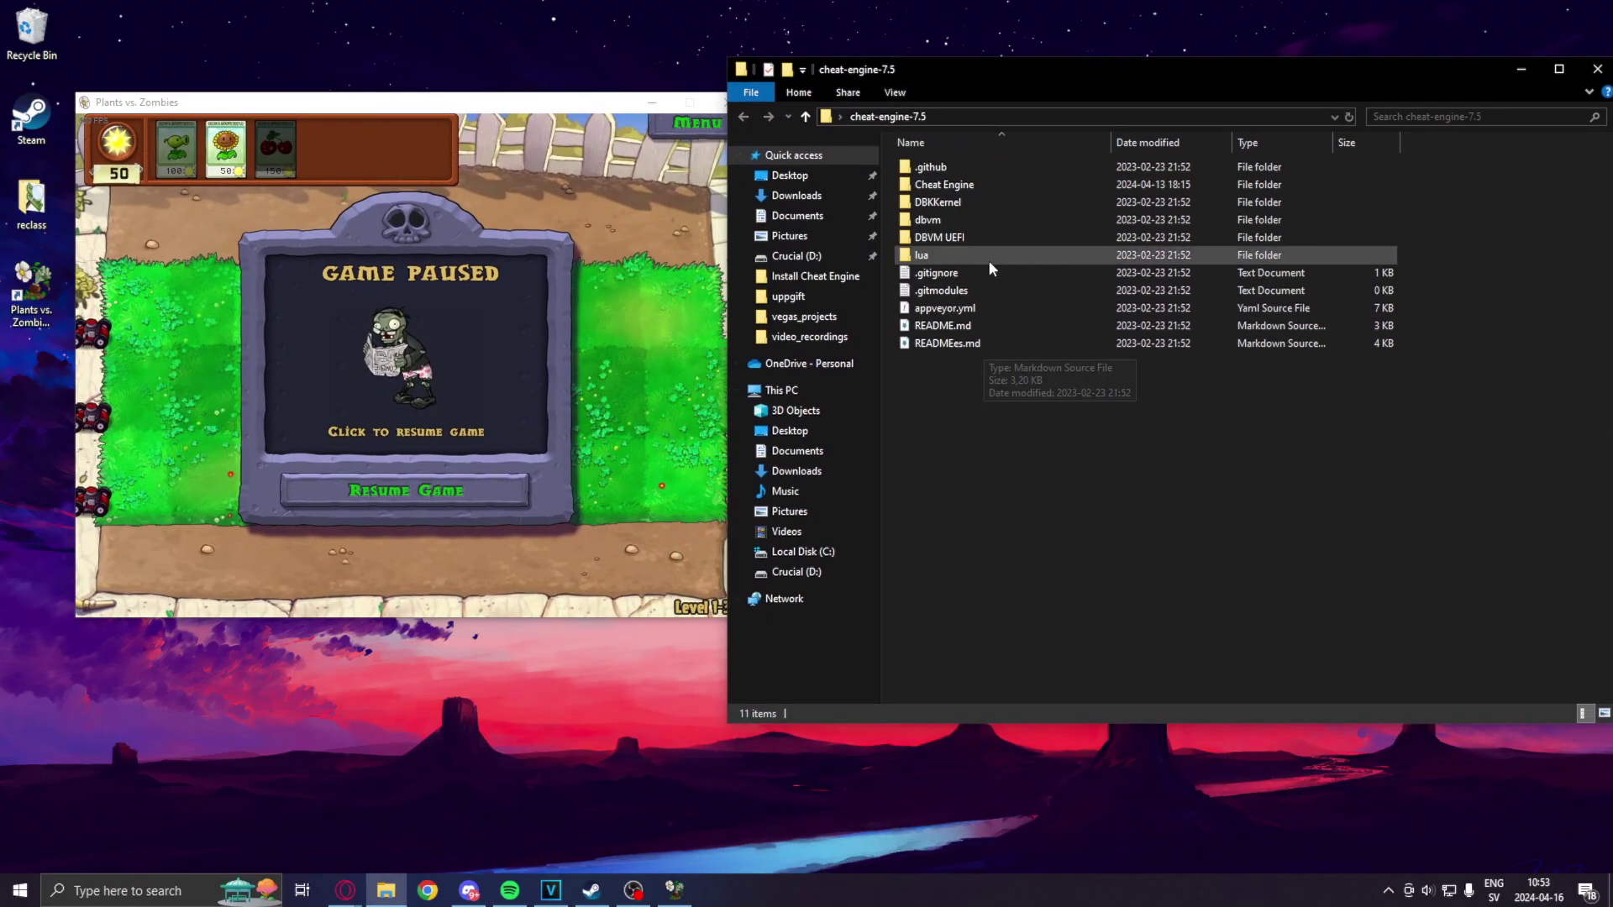
# Run cheatengine-x86_64.exe from the bin folder inside Cheat Engine and arrange its window beside the game
pyautogui.doubleClick(967, 186)
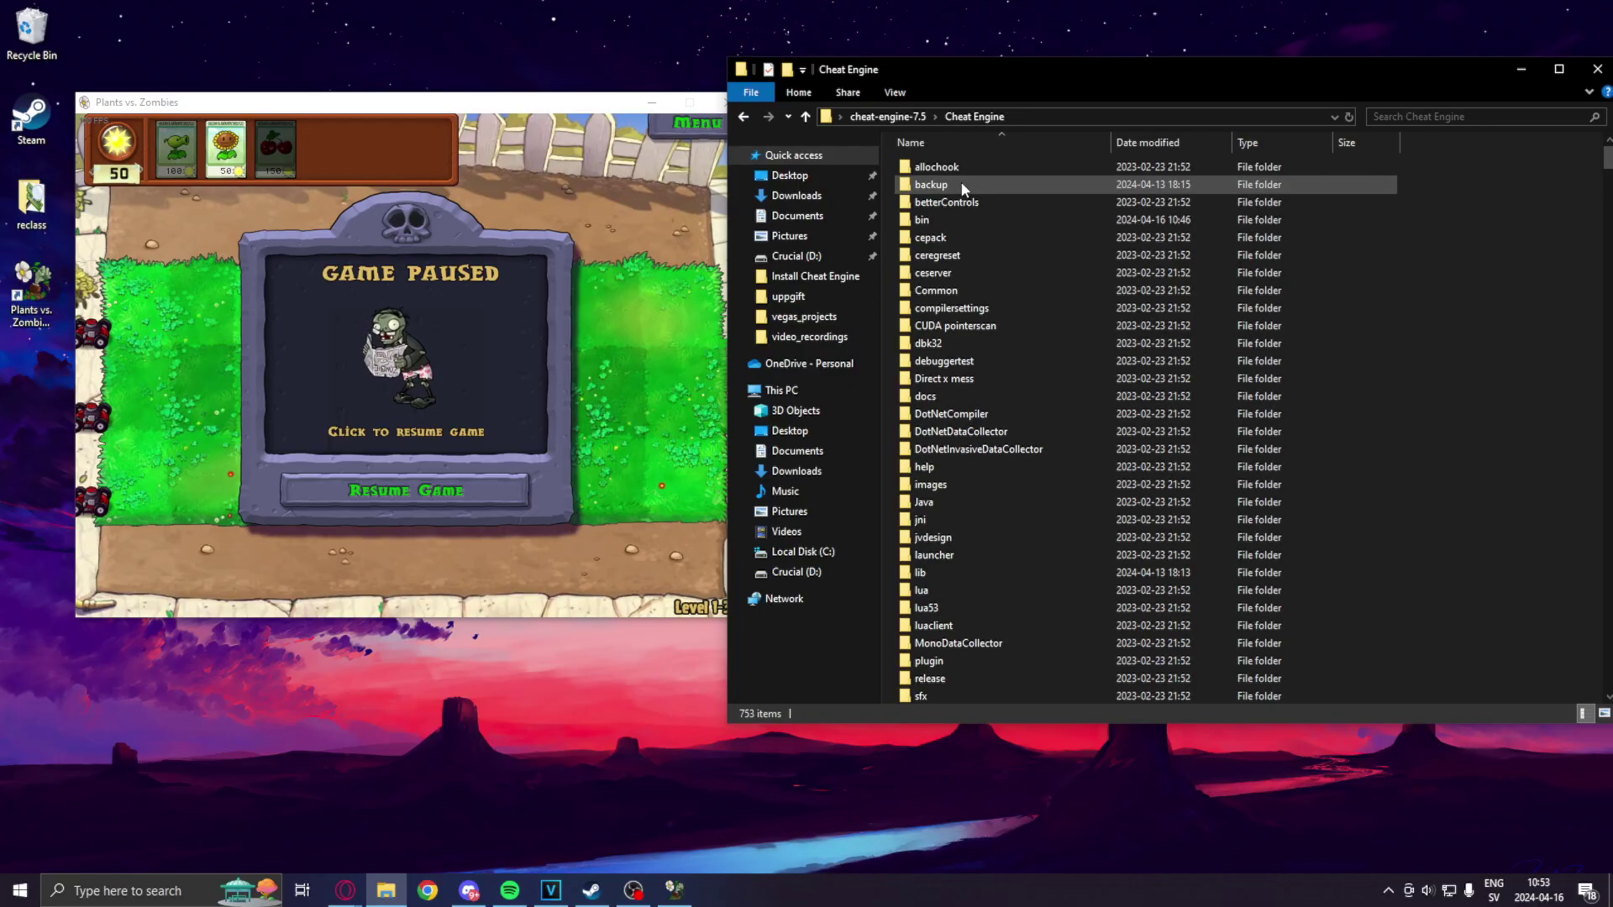
pyautogui.doubleClick(923, 221)
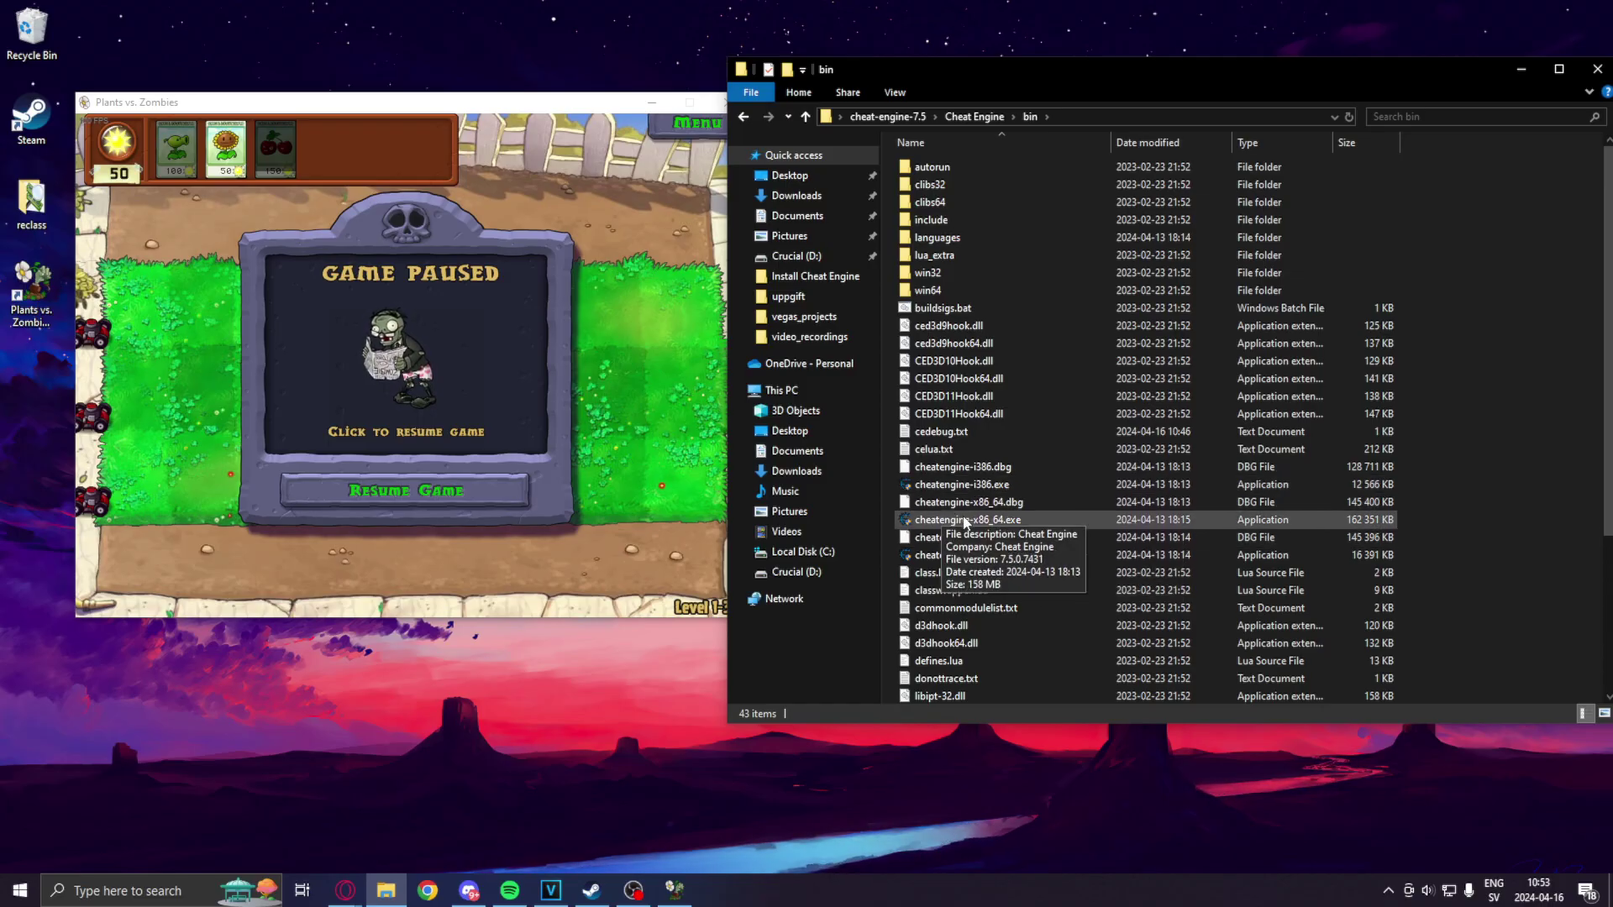
pyautogui.click(983, 524)
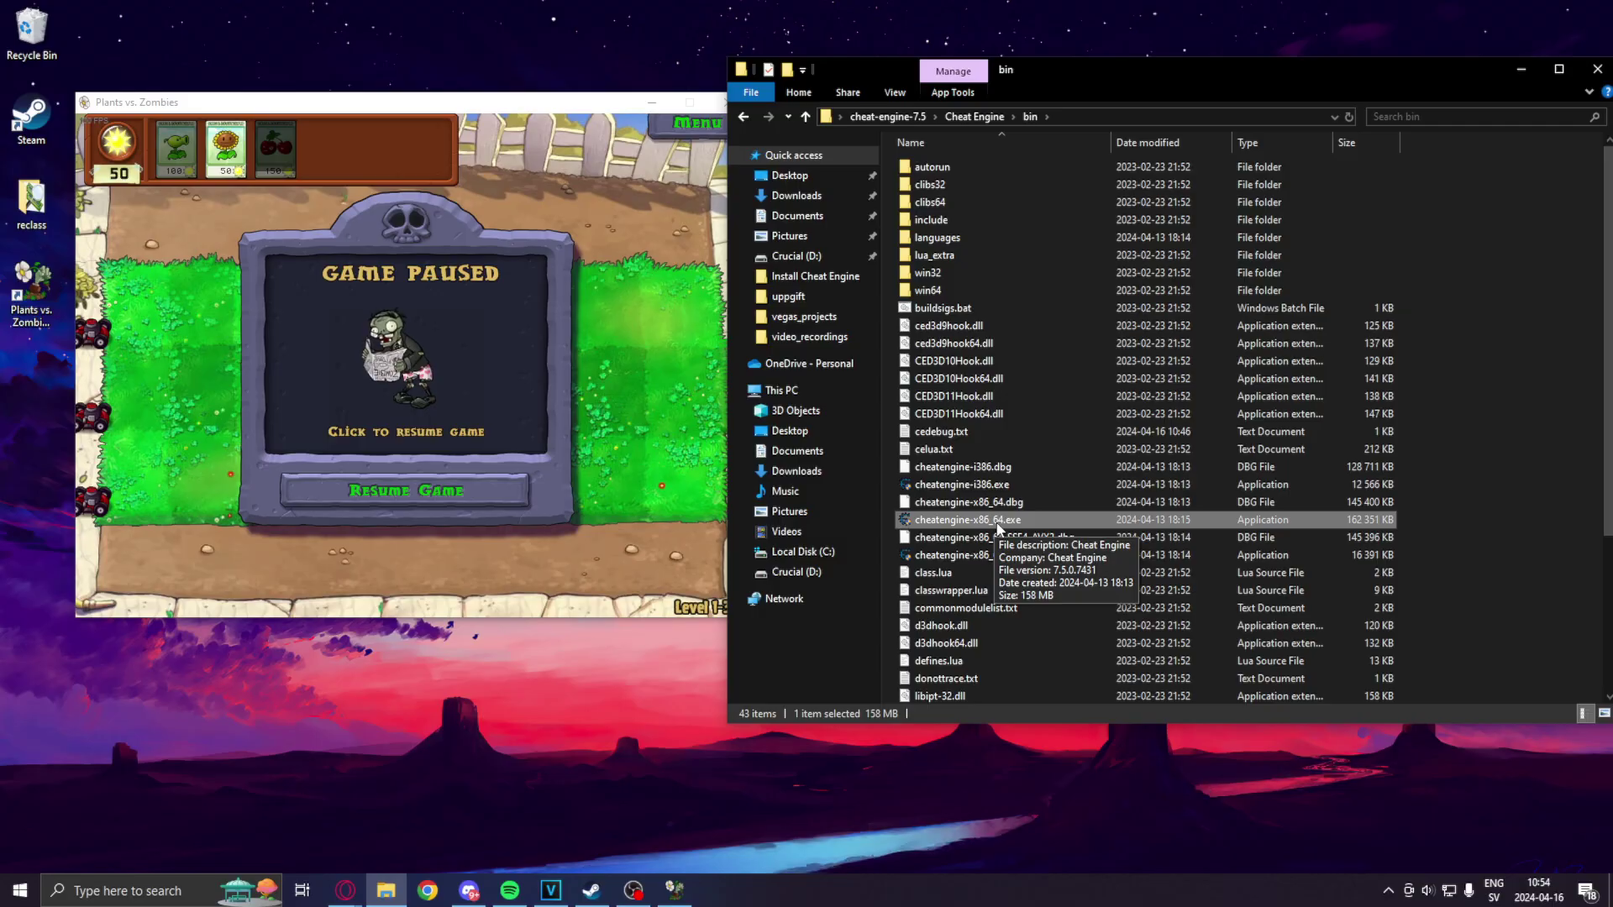
pyautogui.doubleClick(998, 526)
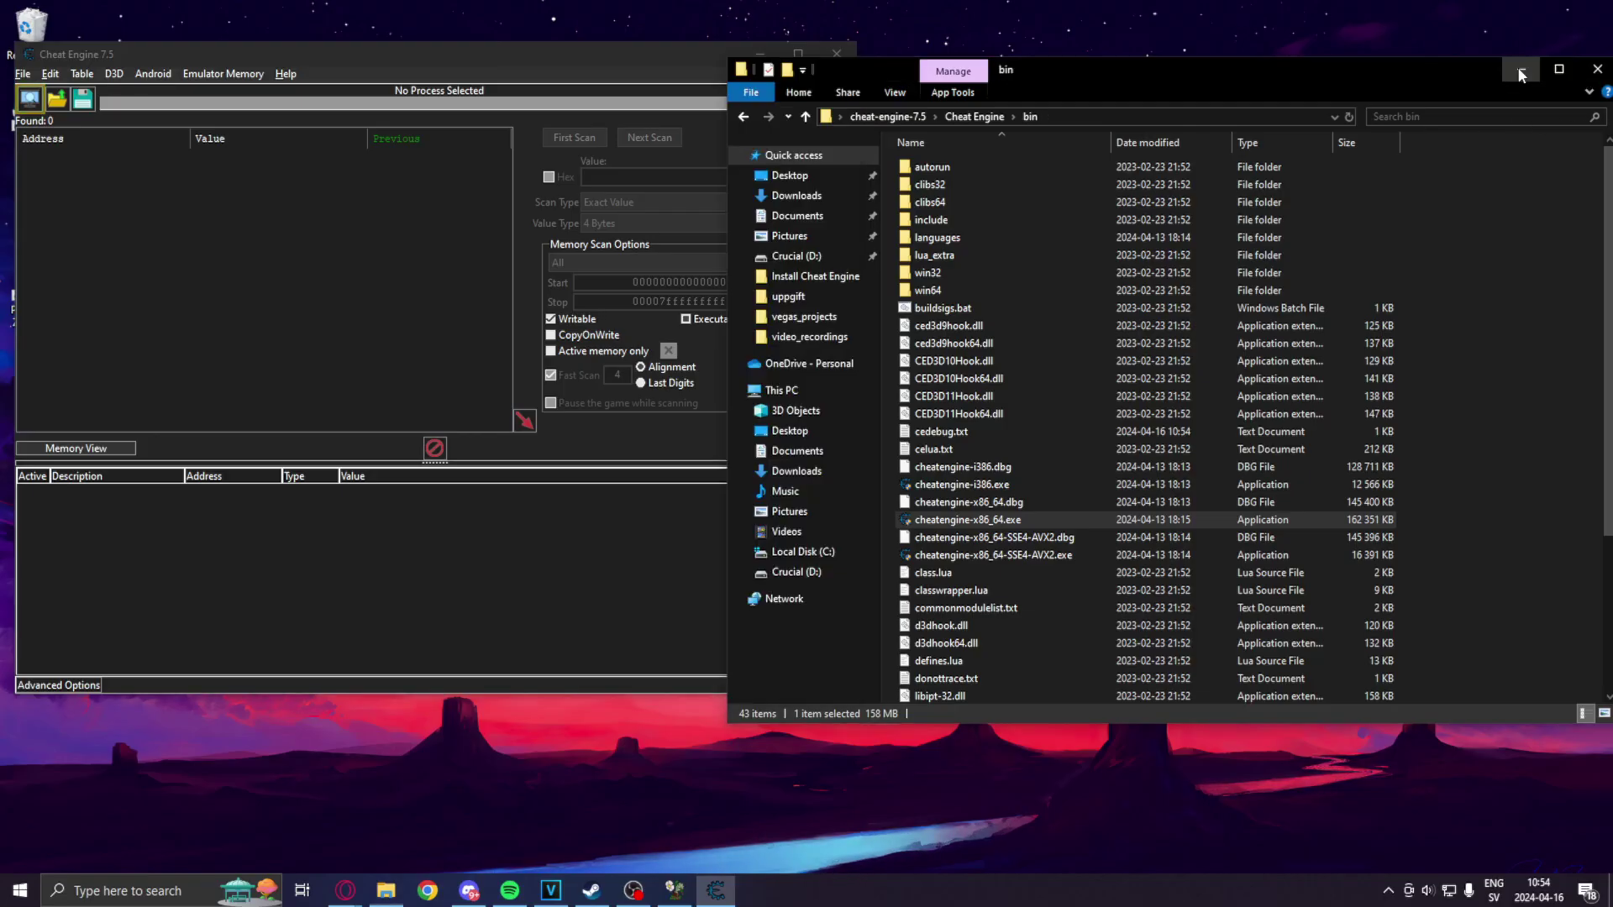
pyautogui.click(1568, 32)
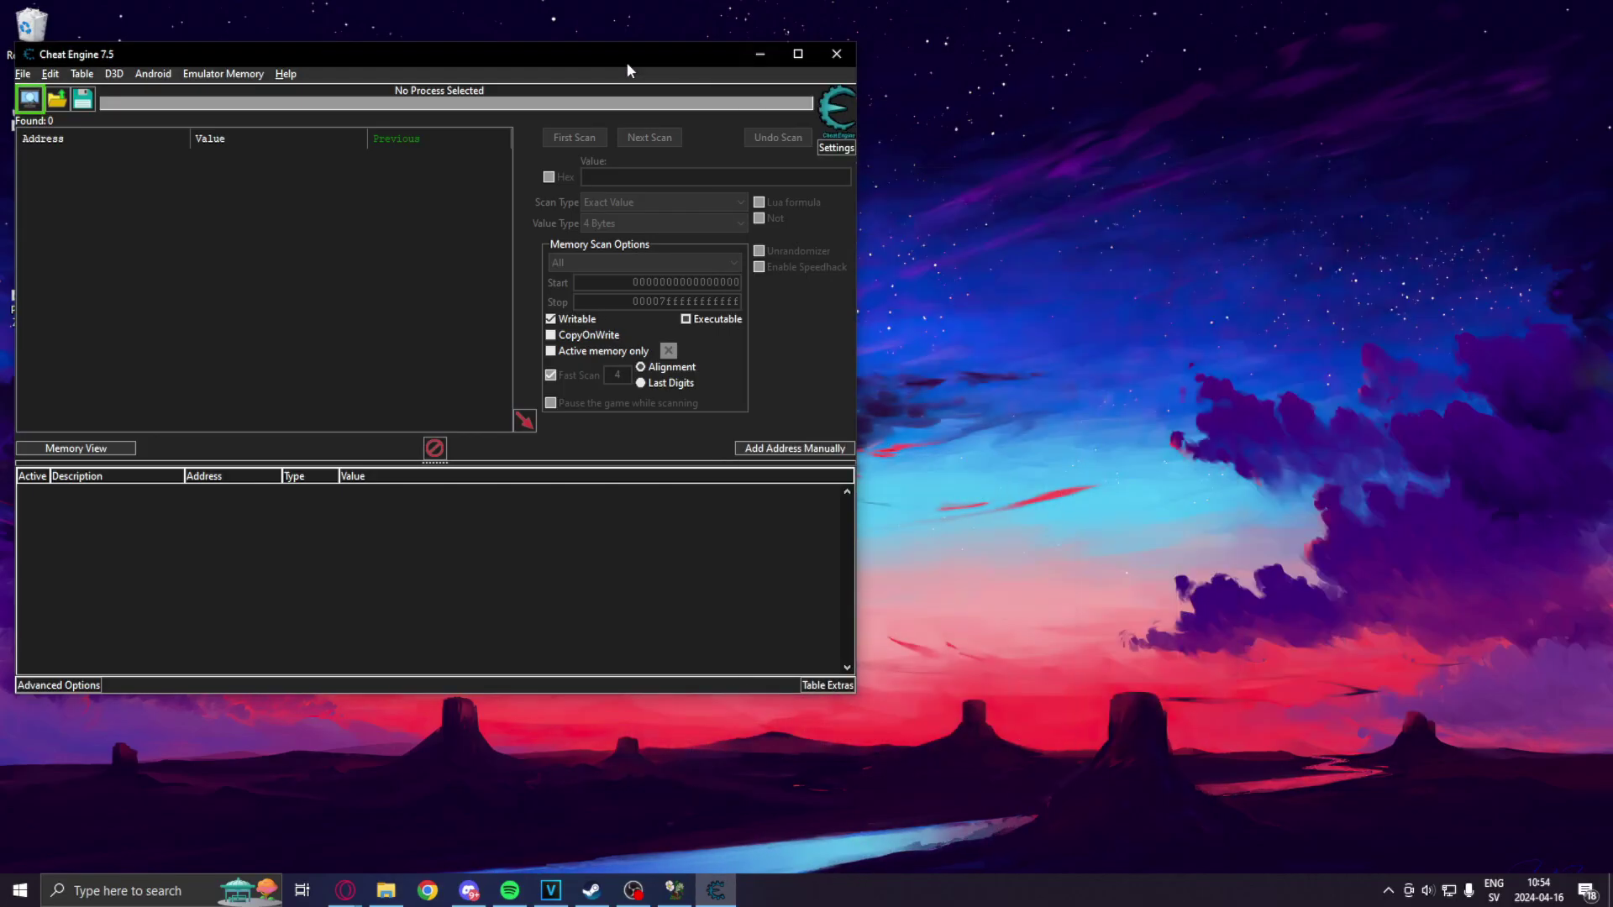
pyautogui.moveTo(592, 50); pyautogui.dragTo(1305, 82)
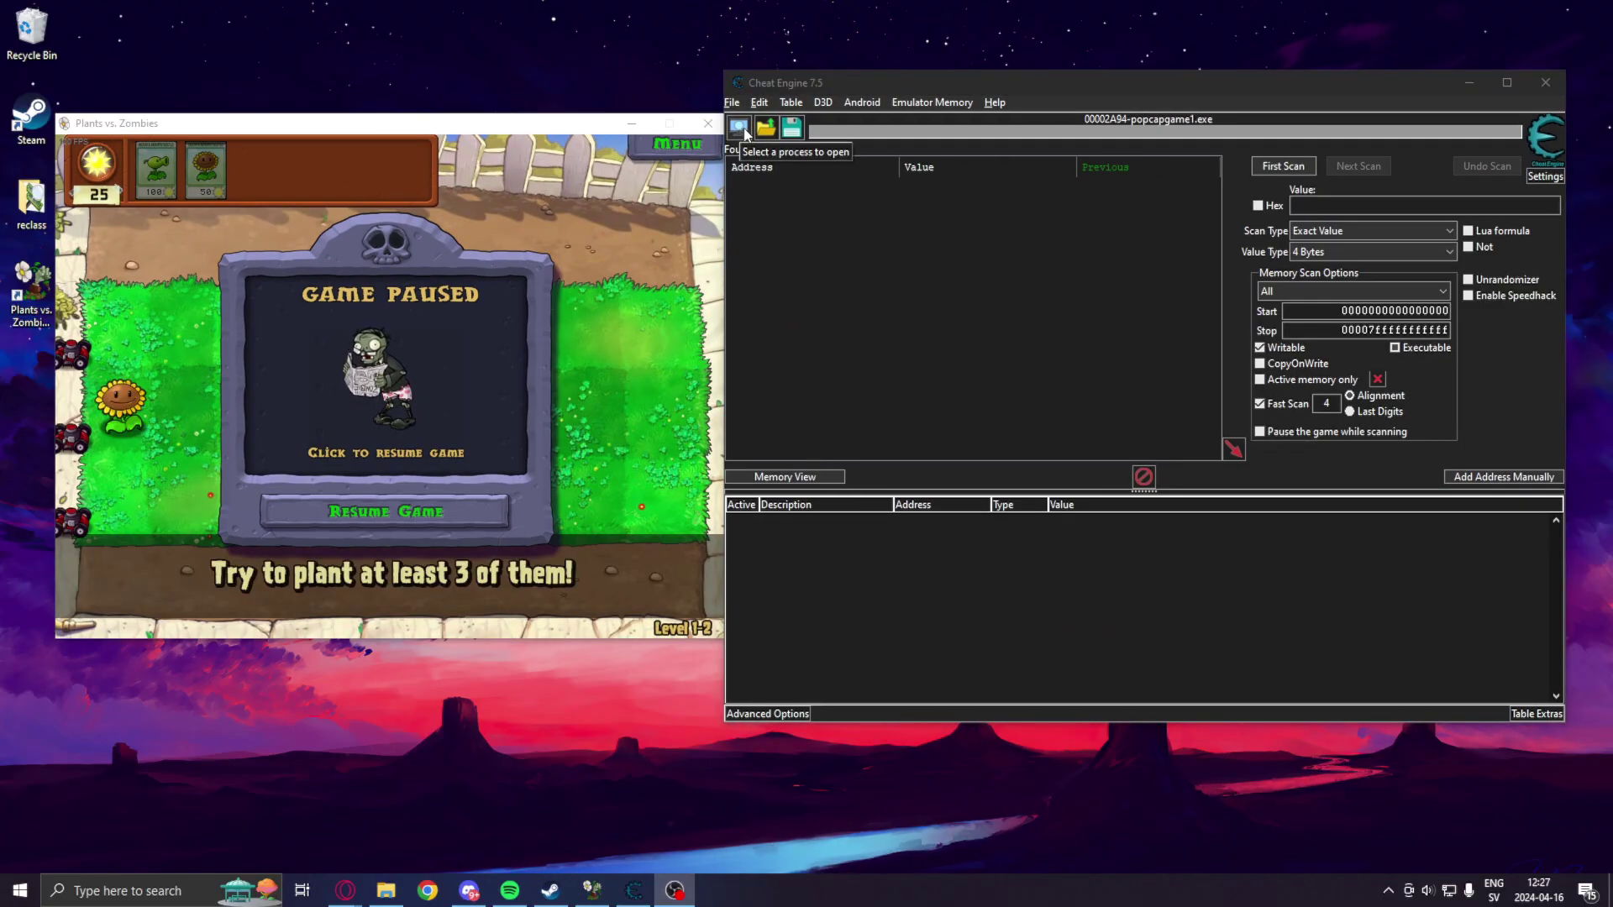
# Open the Plants vs. Zombies process in Cheat Engine and run a first scan for the exact 4-byte value 25
pyautogui.click(739, 128)
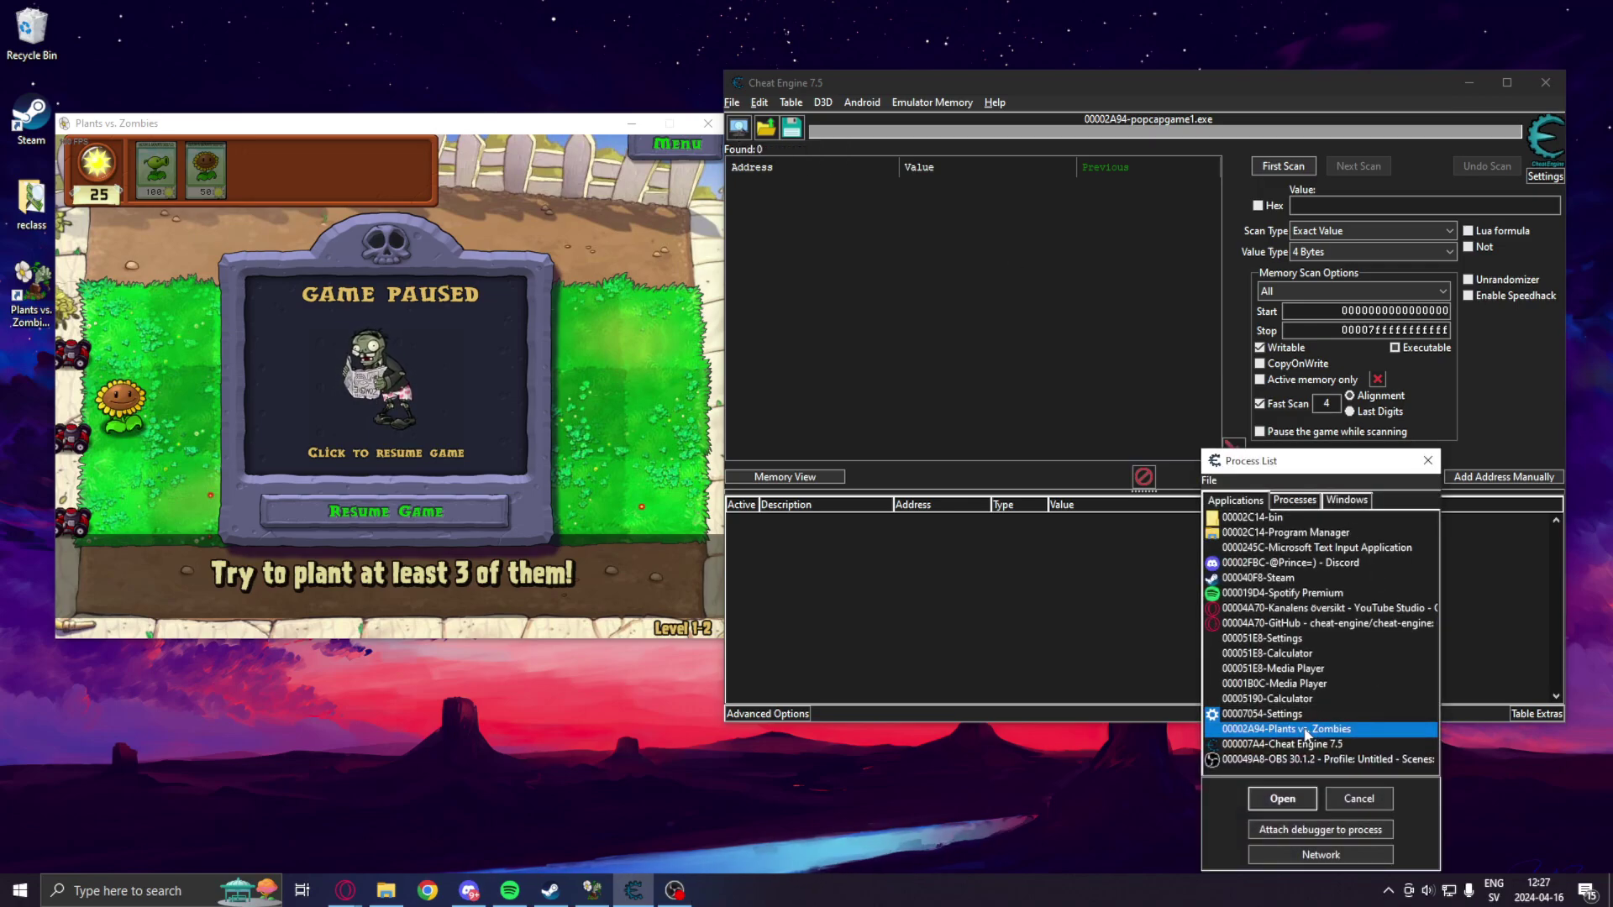
pyautogui.click(1290, 798)
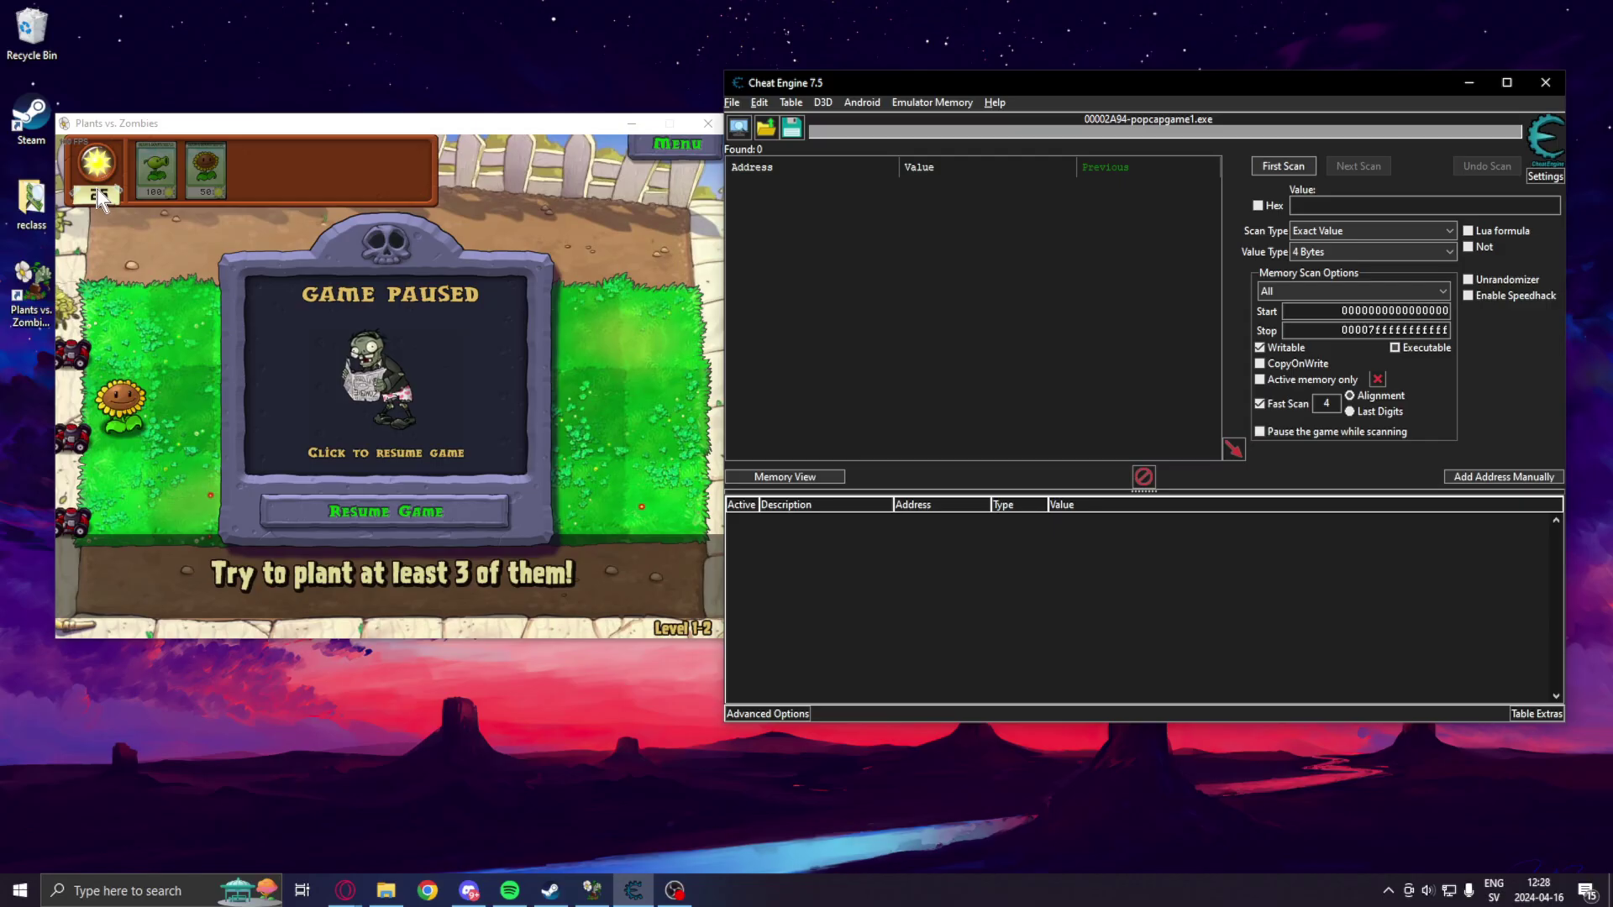
pyautogui.click(1323, 207)
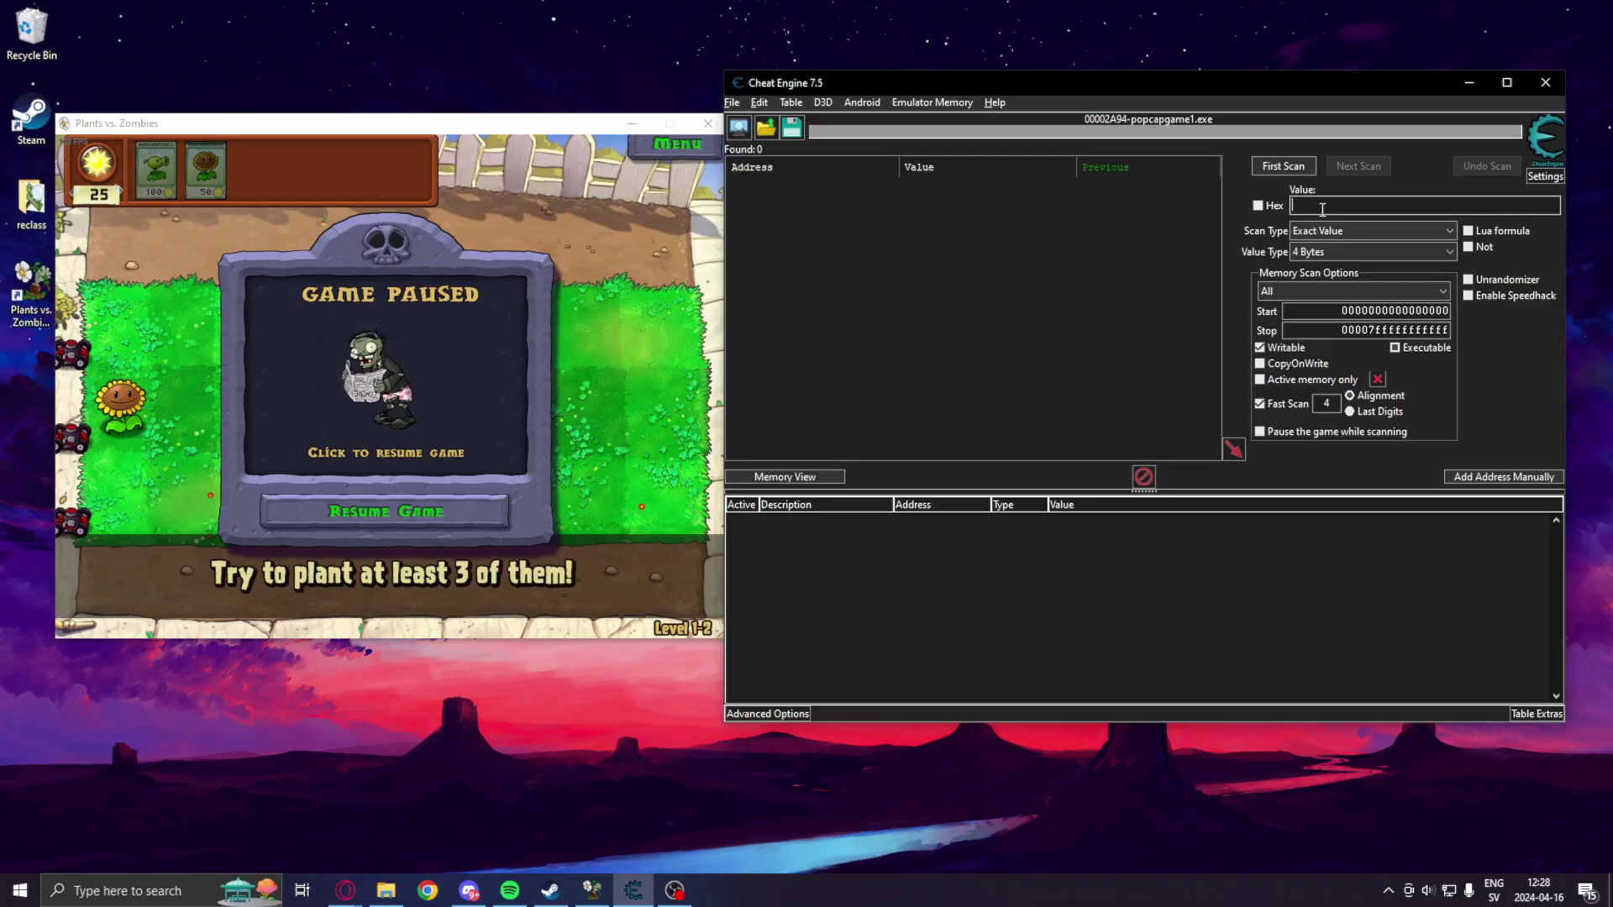
pyautogui.write('25')
pyautogui.click(1285, 168)
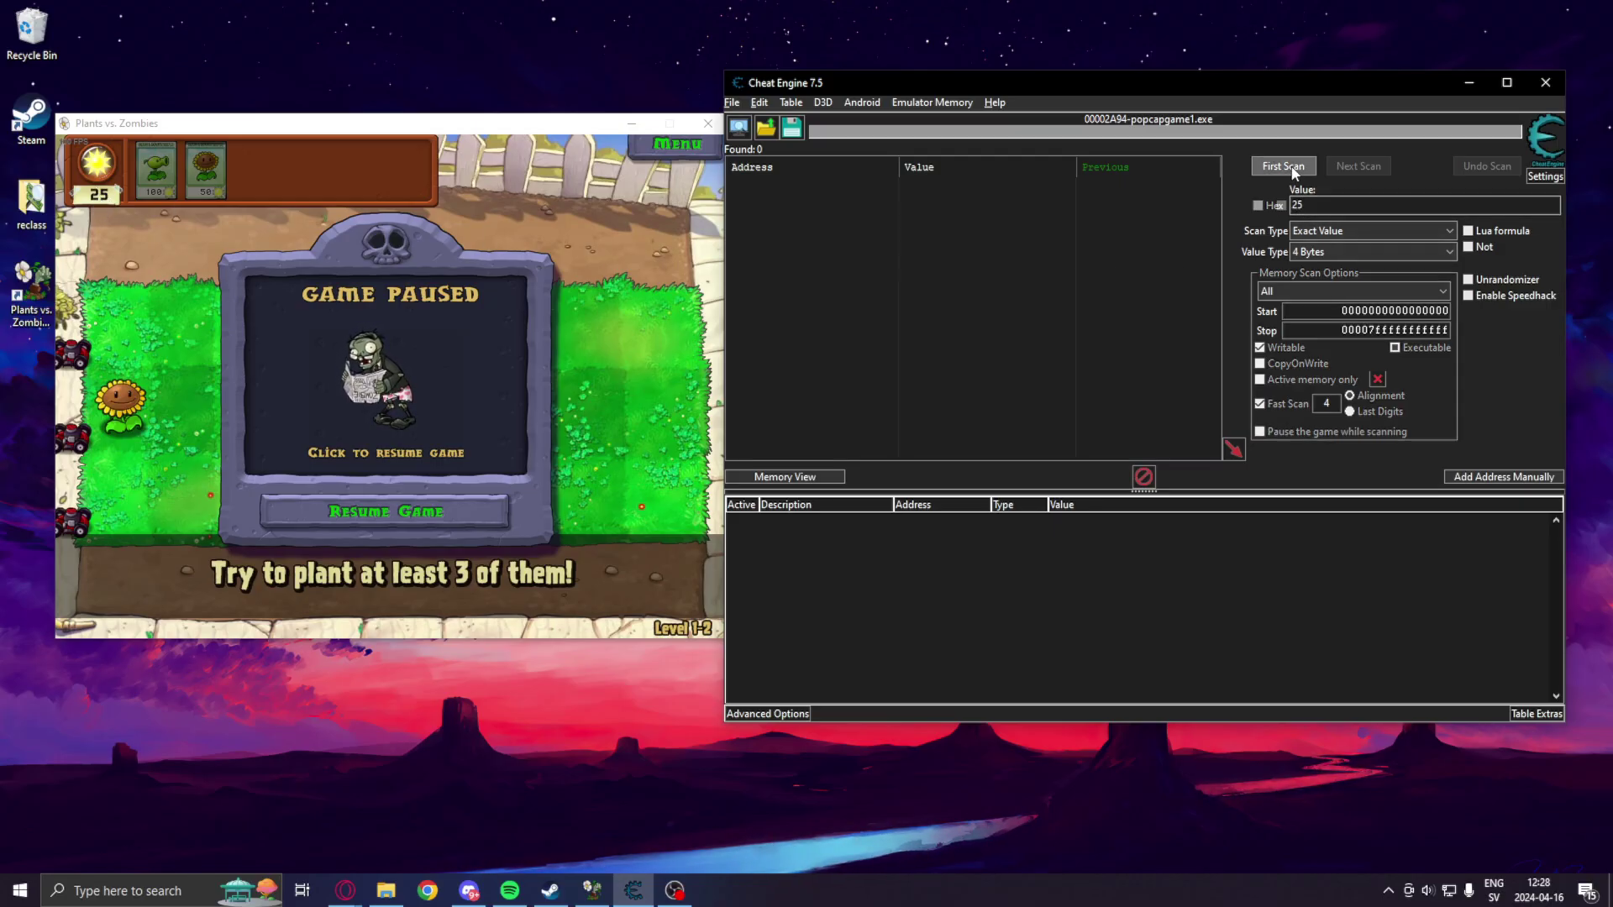
# Resume the game to change the sun amount, narrow the scan to 50 and add the found address to the address list
pyautogui.click(450, 252)
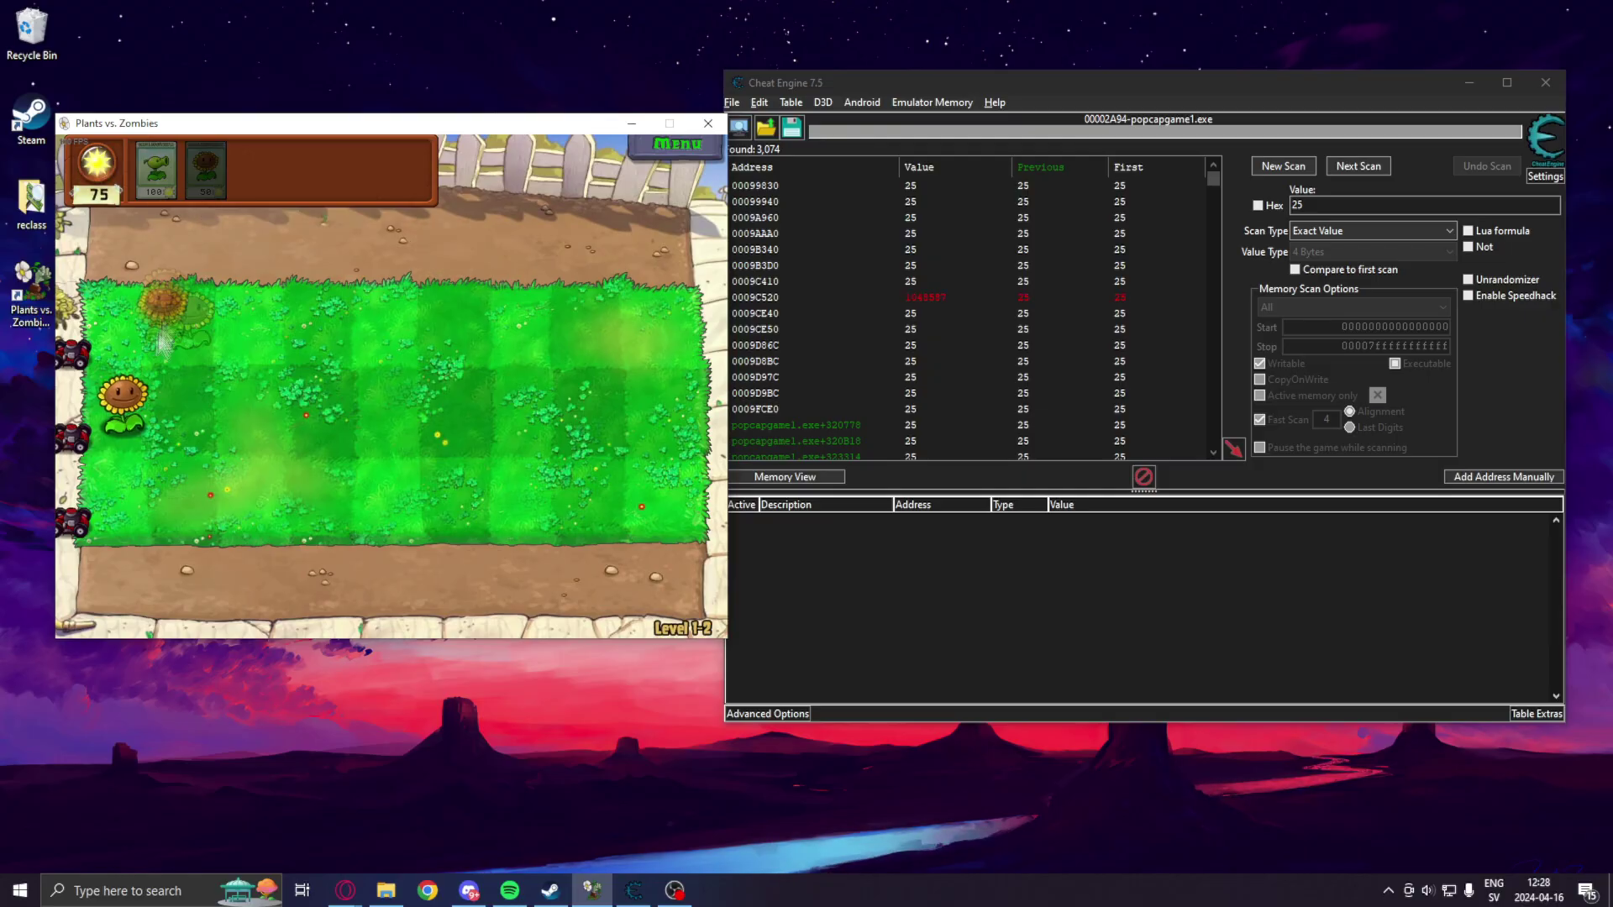
pyautogui.click(1279, 219)
pyautogui.write('50')
pyautogui.press('Return')
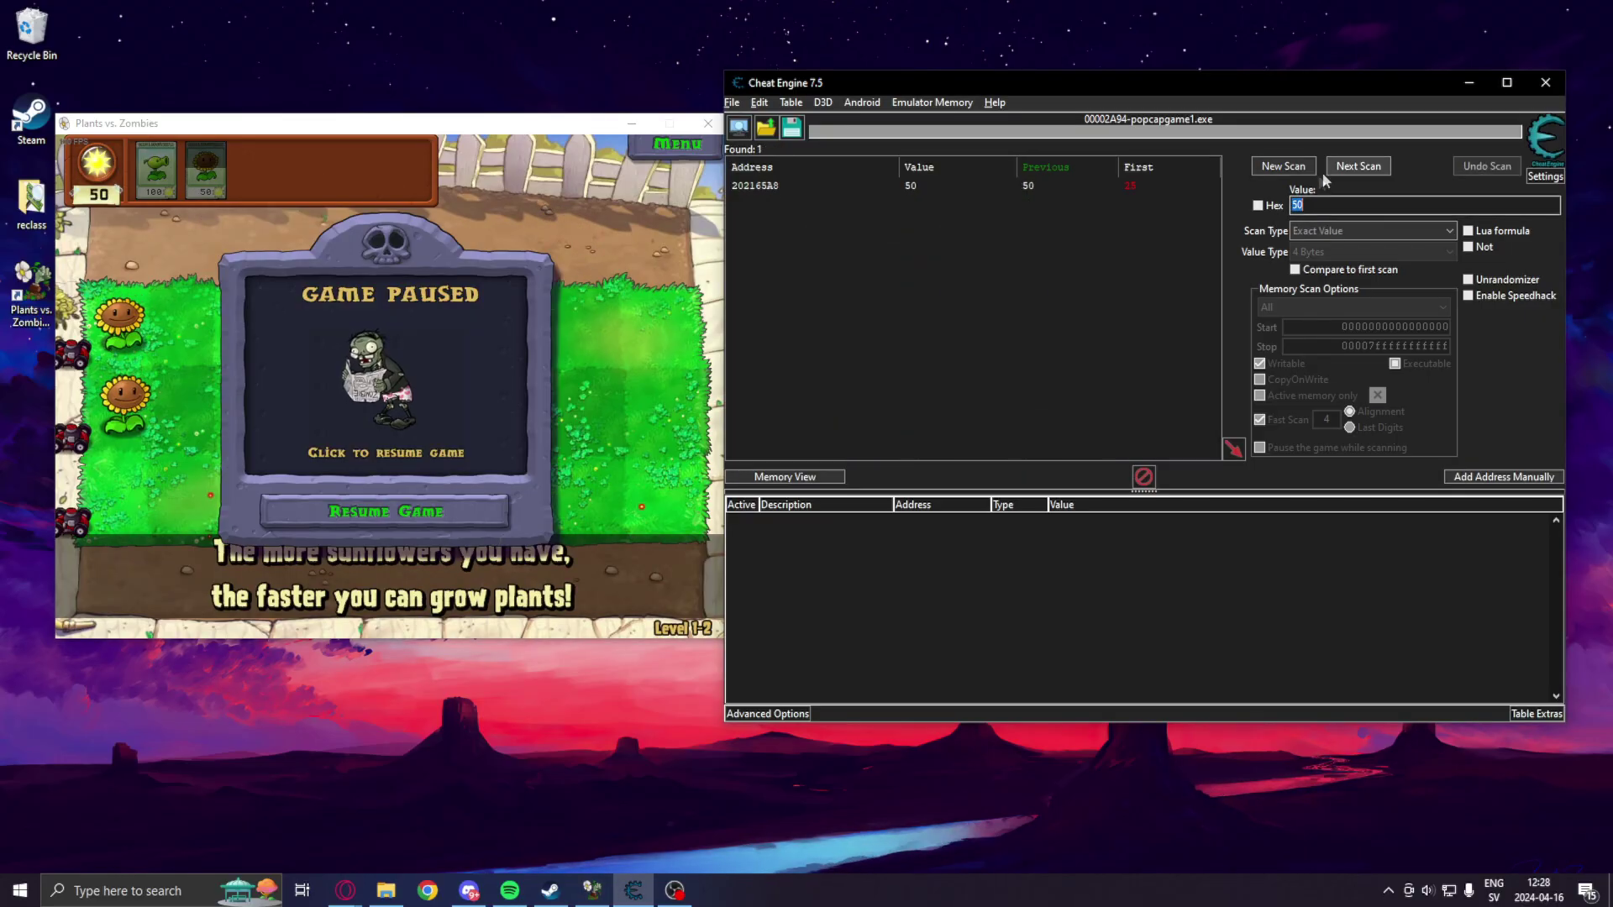
pyautogui.doubleClick(821, 189)
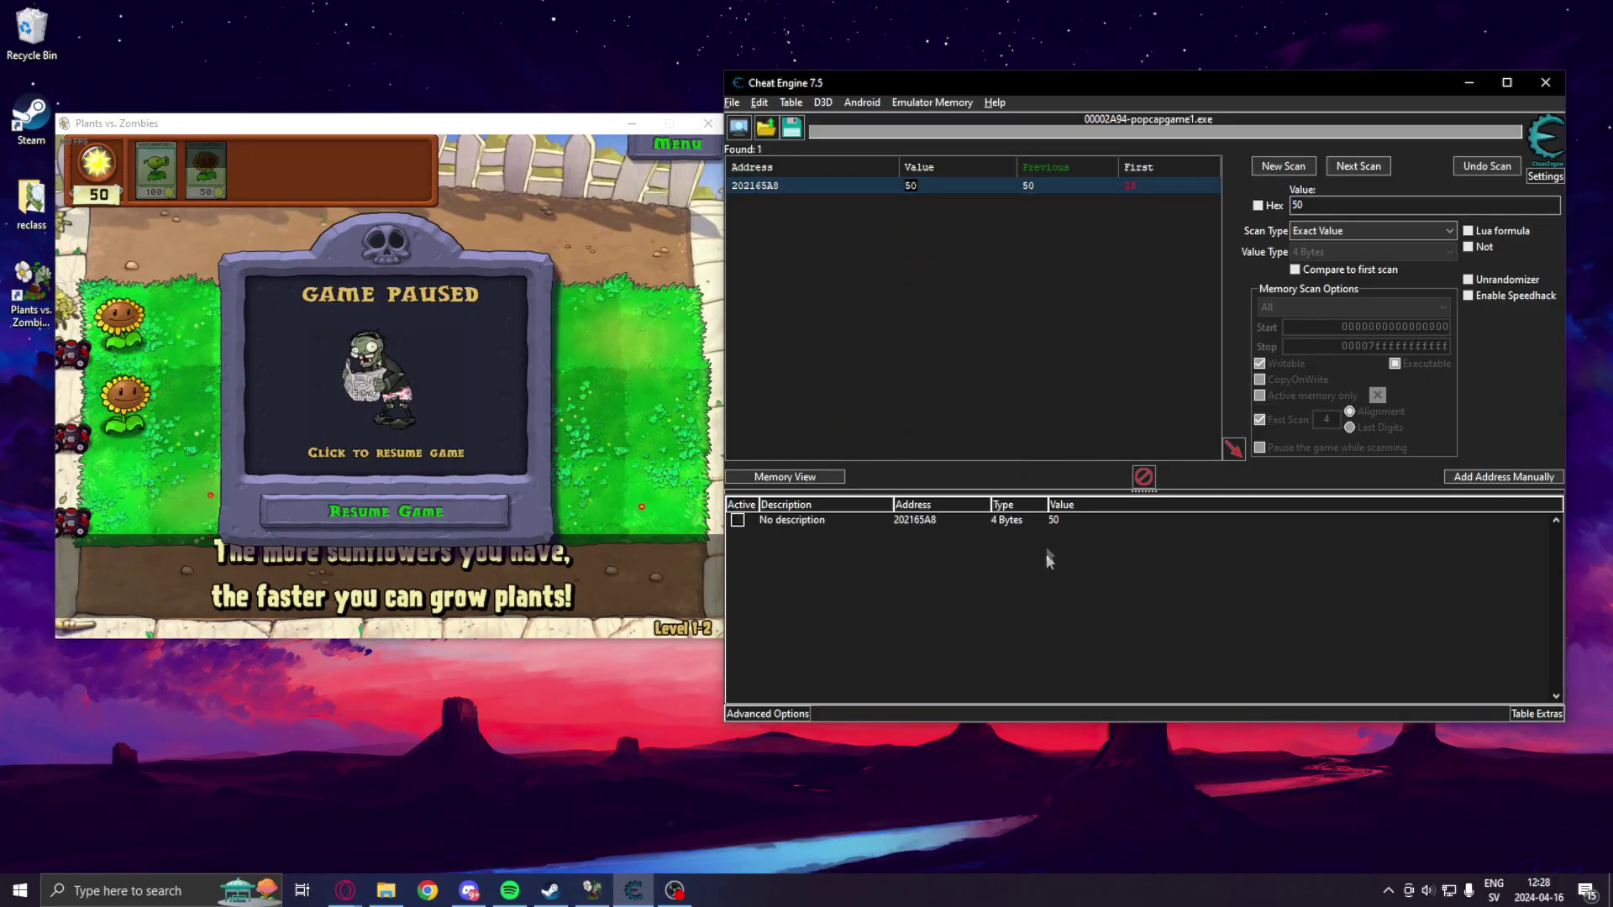
# Set the sun address value to 100, resume the game and plant another sunflower in the bottom lawn row
pyautogui.doubleClick(1060, 520)
pyautogui.write('100')
pyautogui.press('Return')
pyautogui.click(363, 507)
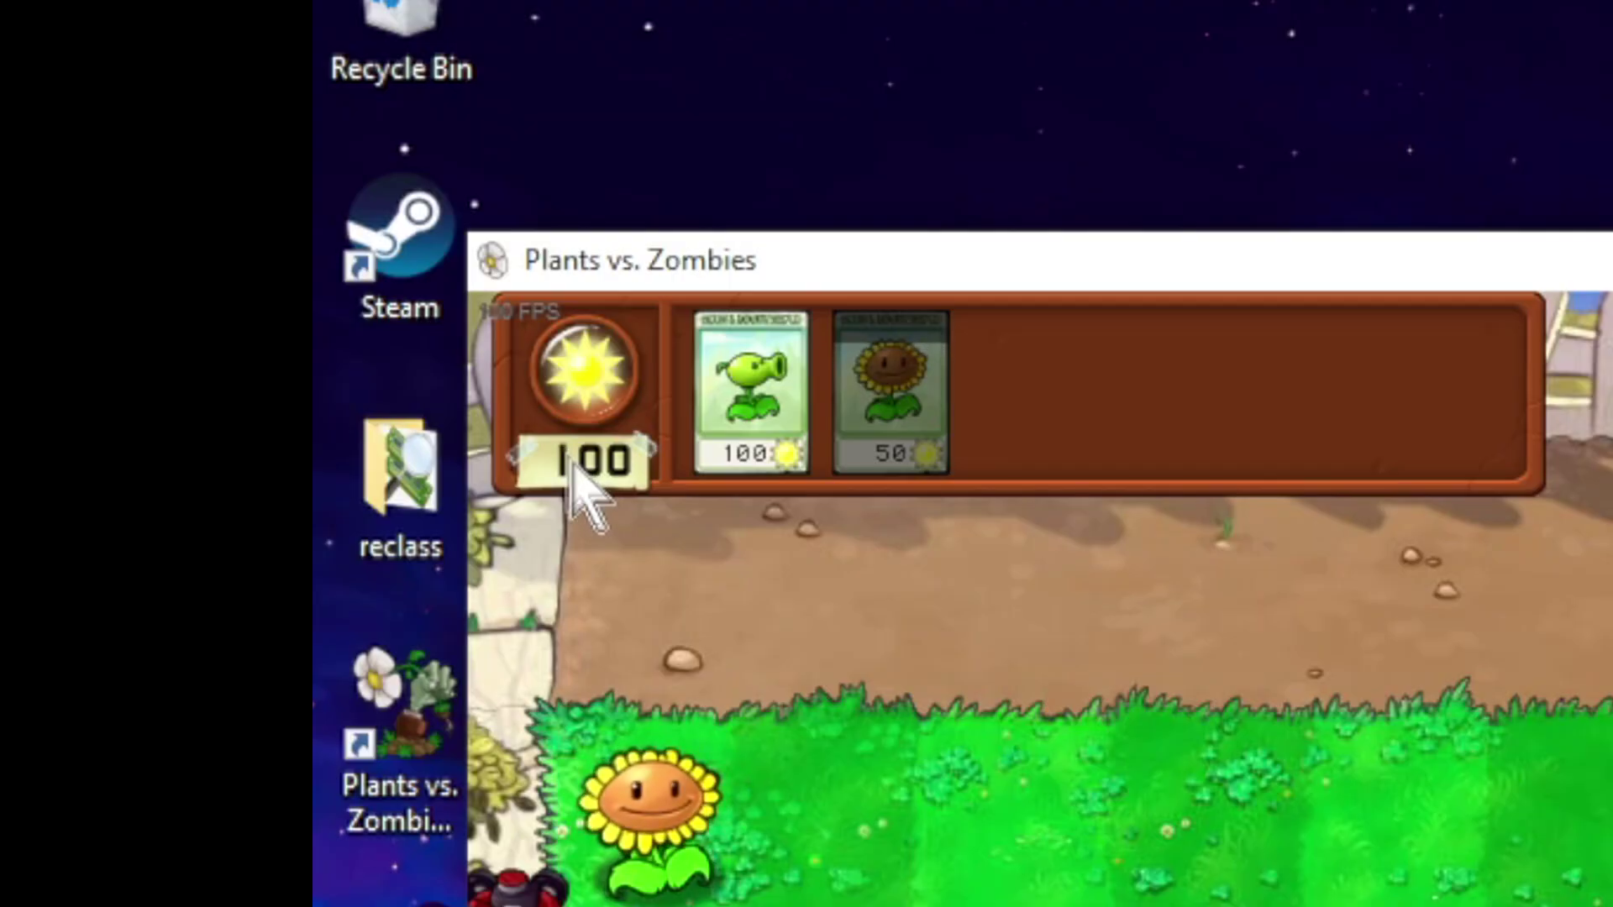
pyautogui.click(669, 764)
pyautogui.click(871, 409)
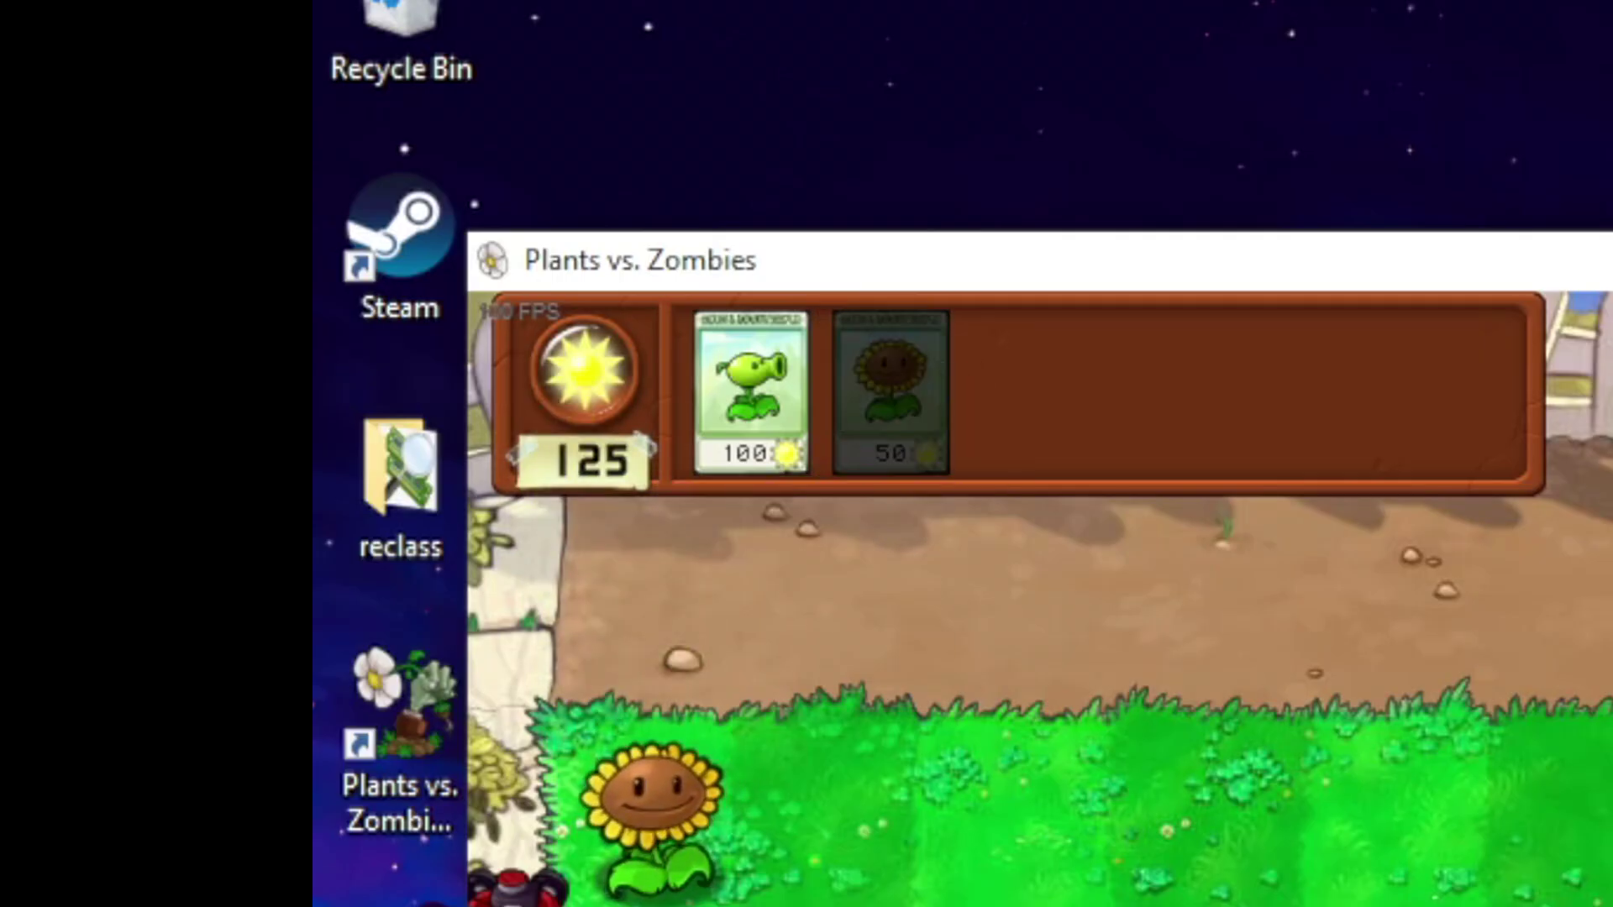
pyautogui.click(126, 403)
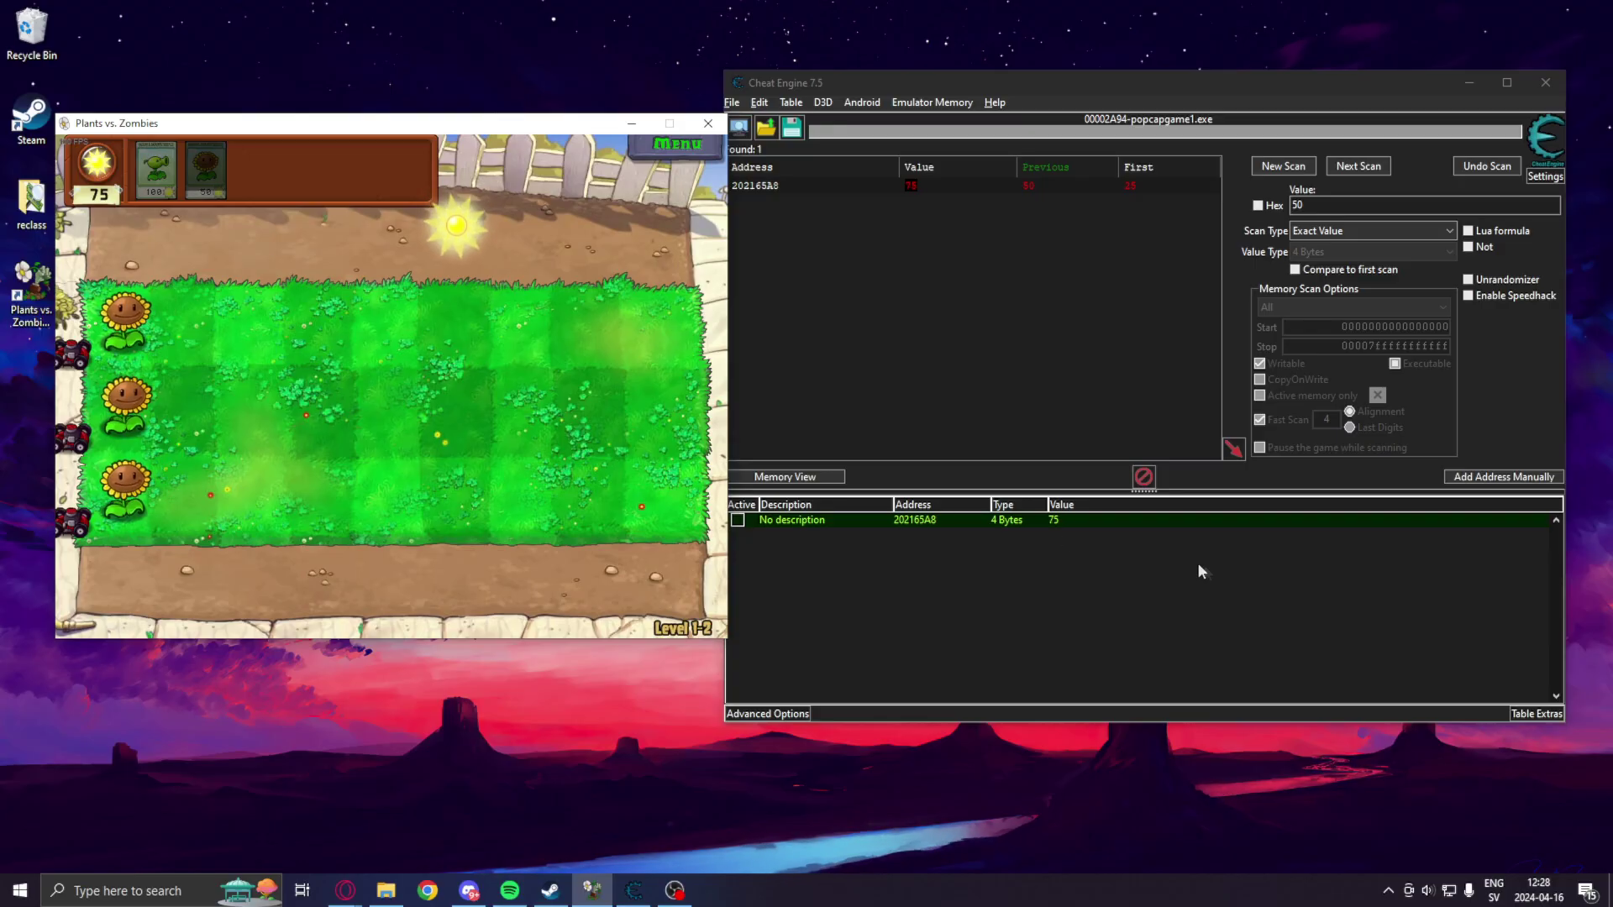
# Set the sun address value to 1000, resume the game and plant a peashooter in the top lawn row
pyautogui.doubleClick(1060, 520)
pyautogui.write('10000')
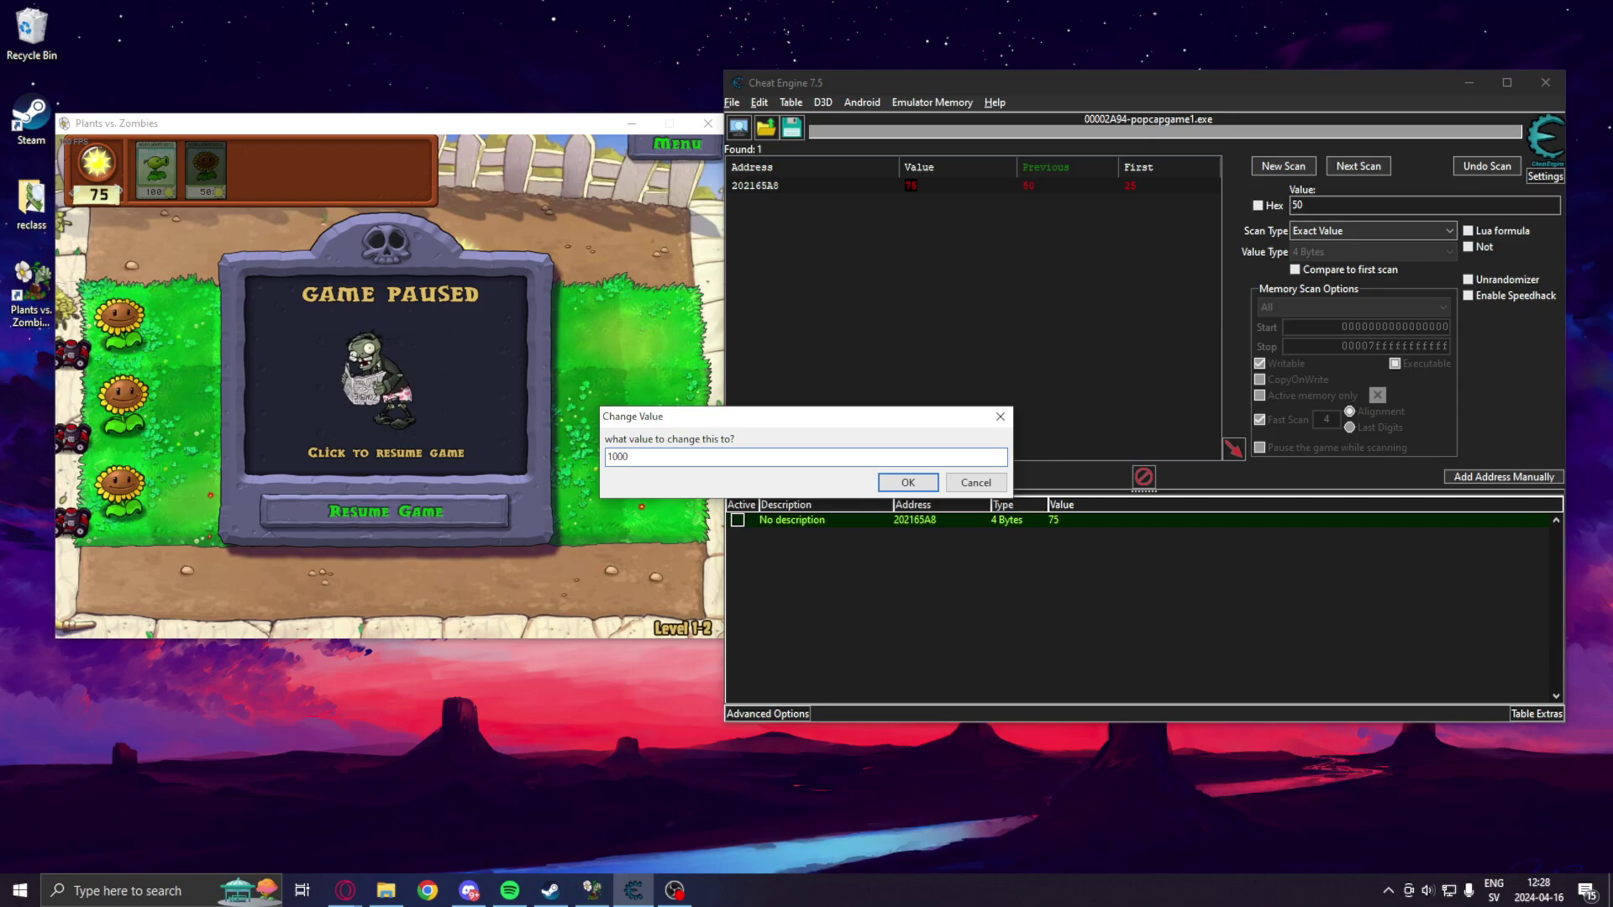
pyautogui.press('Return')
pyautogui.click(432, 440)
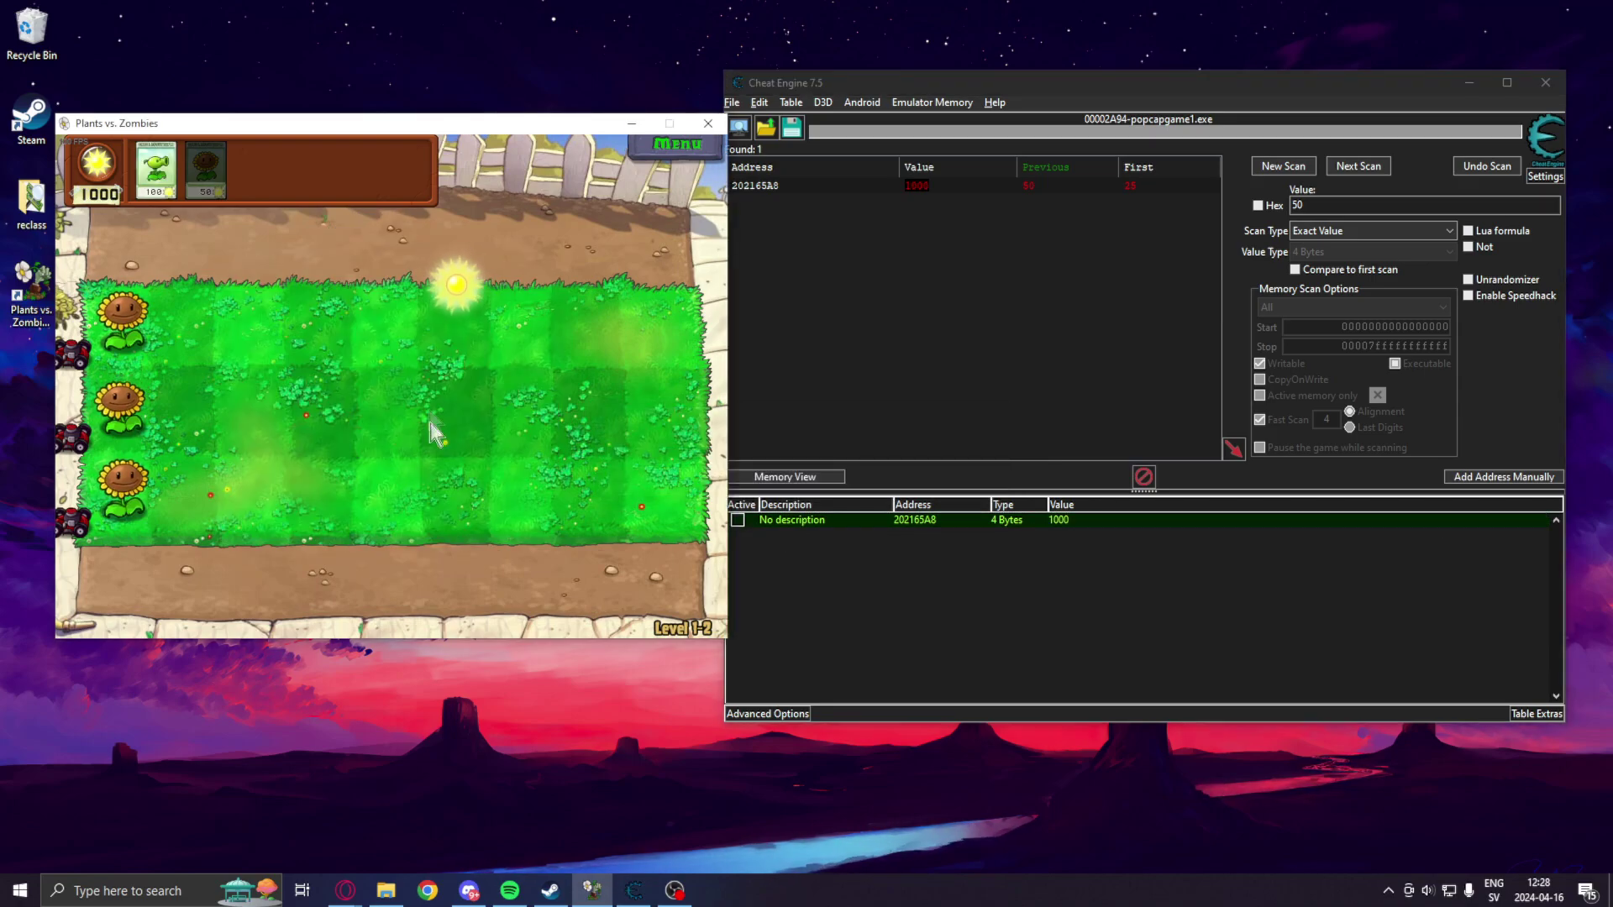
pyautogui.click(157, 168)
pyautogui.click(273, 291)
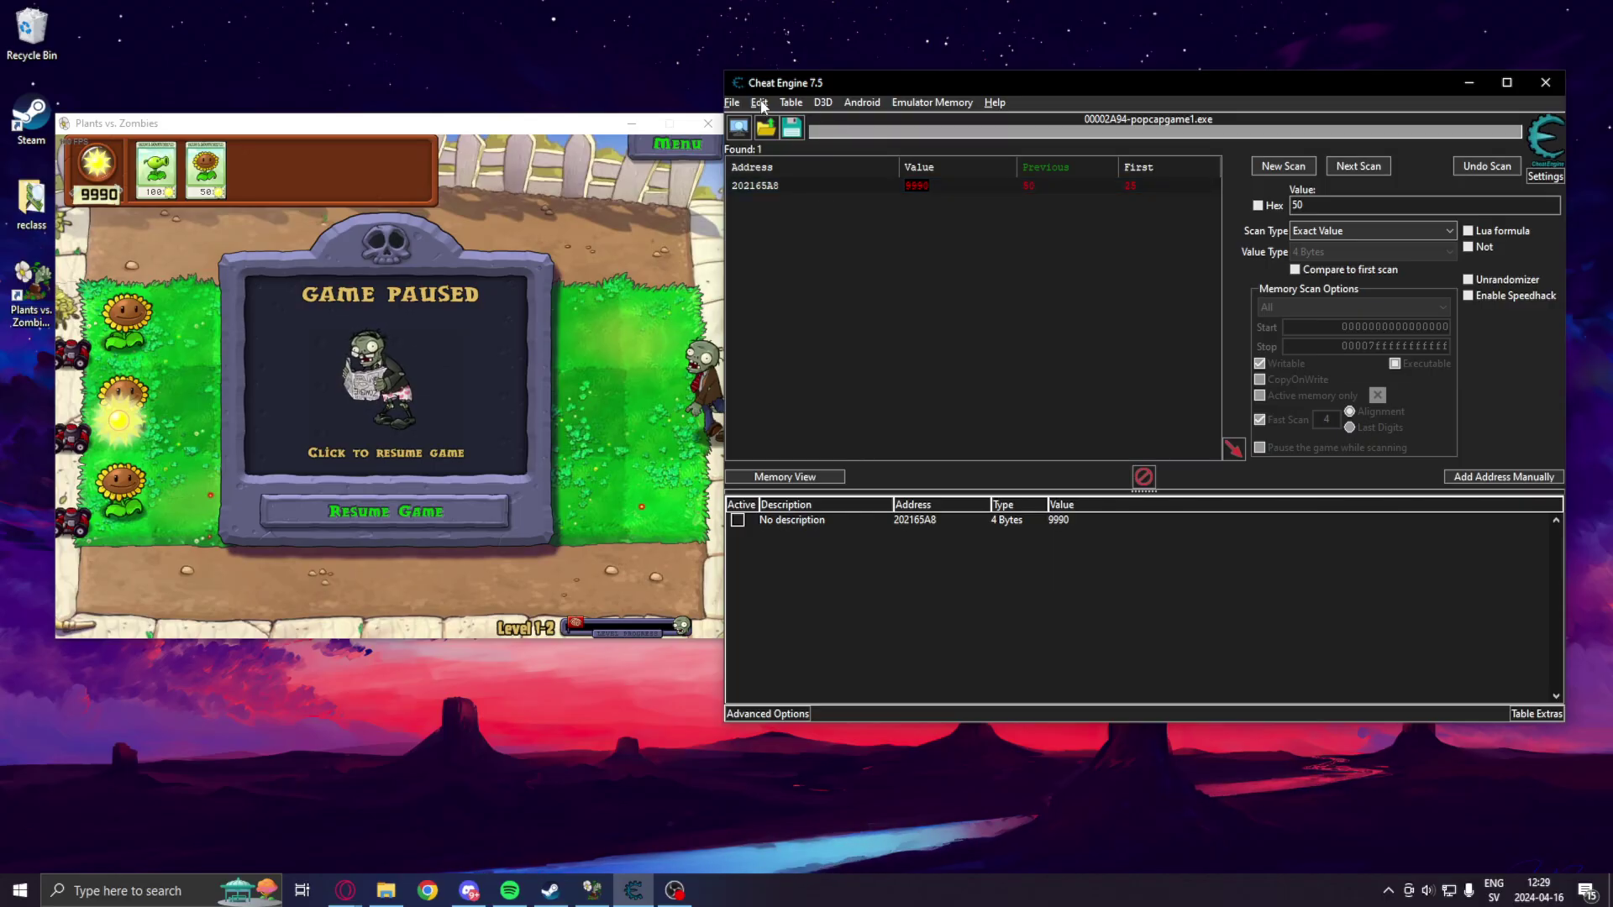
# Set the debugger method to Use VEH Debugger in Cheat Engine's Debugger Options and save the settings
pyautogui.click(760, 104)
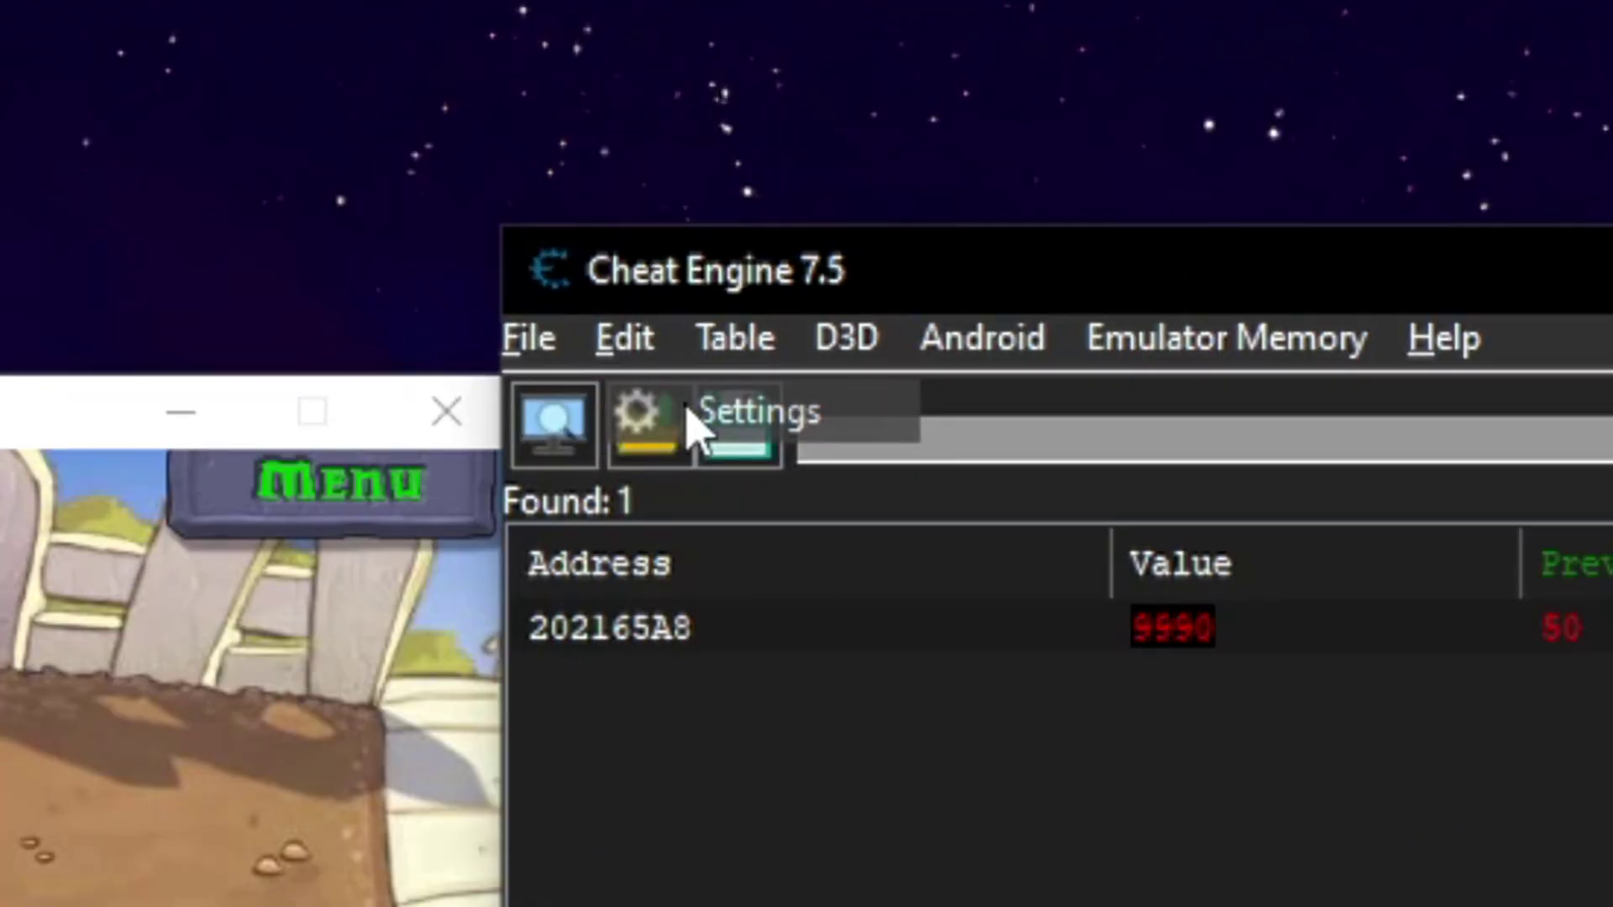
pyautogui.click(752, 412)
pyautogui.click(404, 335)
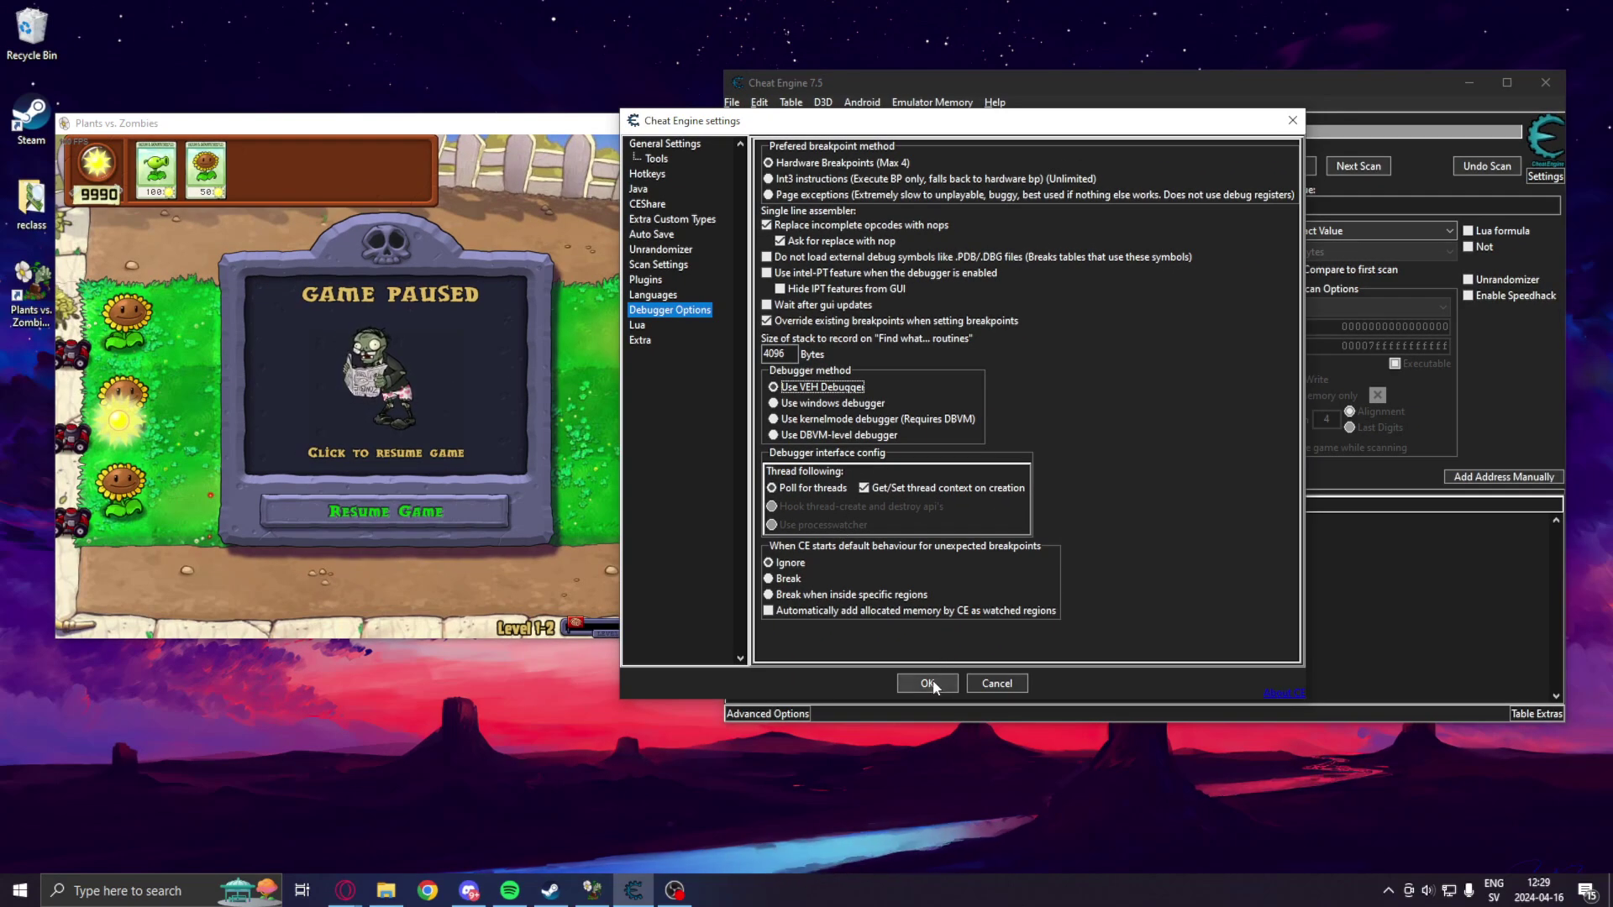
pyautogui.click(935, 680)
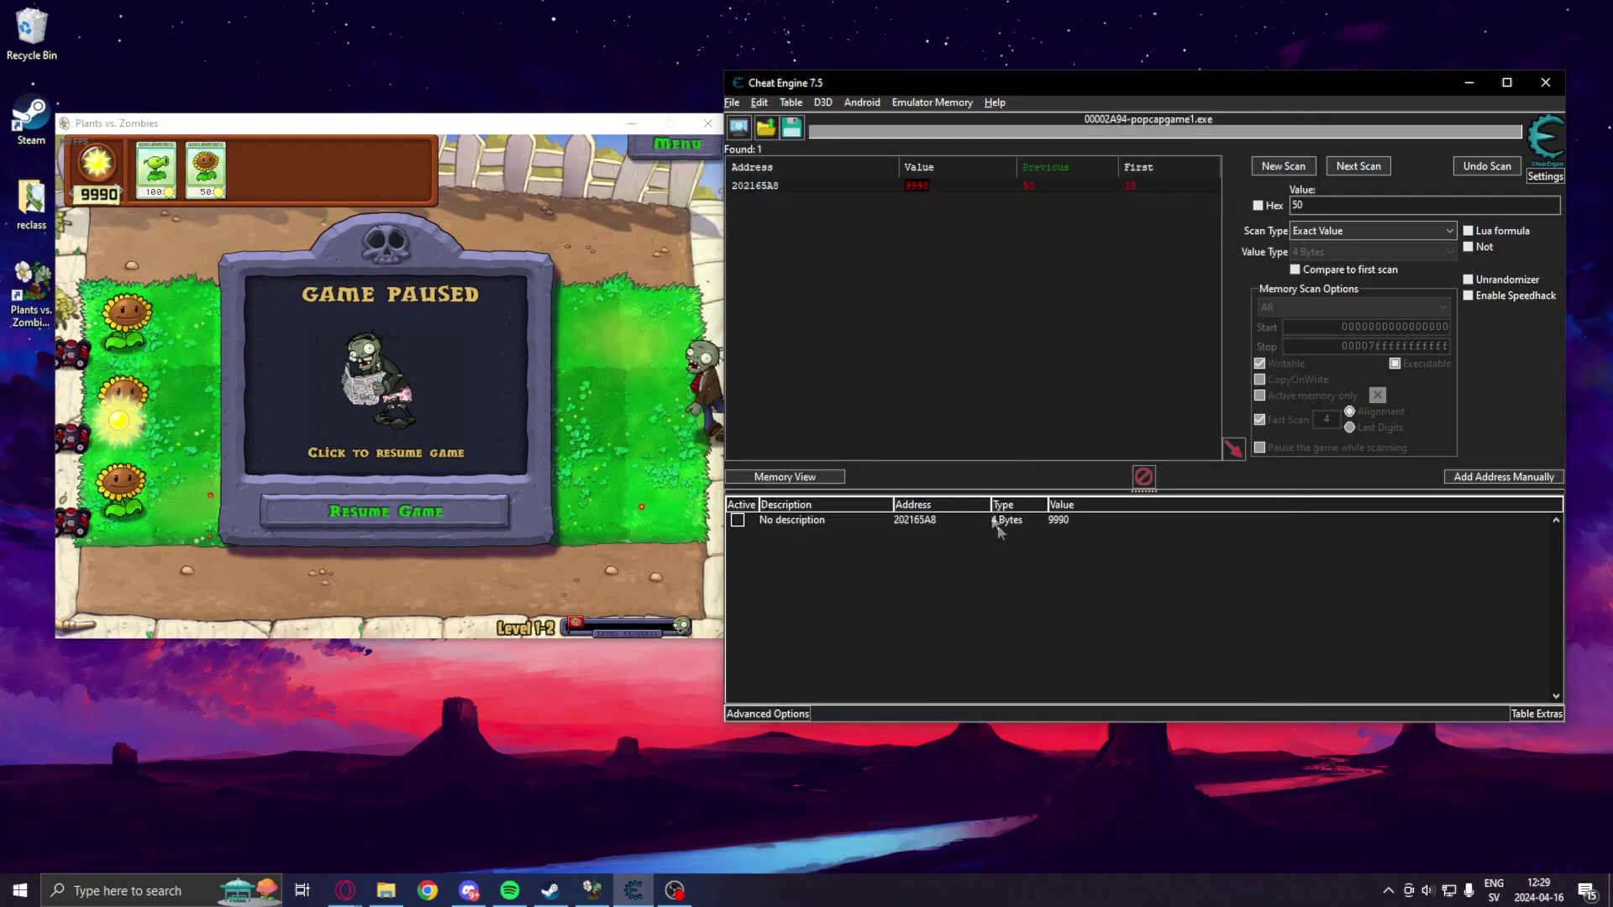
# Find out what accesses the sun address, attaching the debugger to the game process, and place the opcode results window clear of the game
pyautogui.rightClick(924, 520)
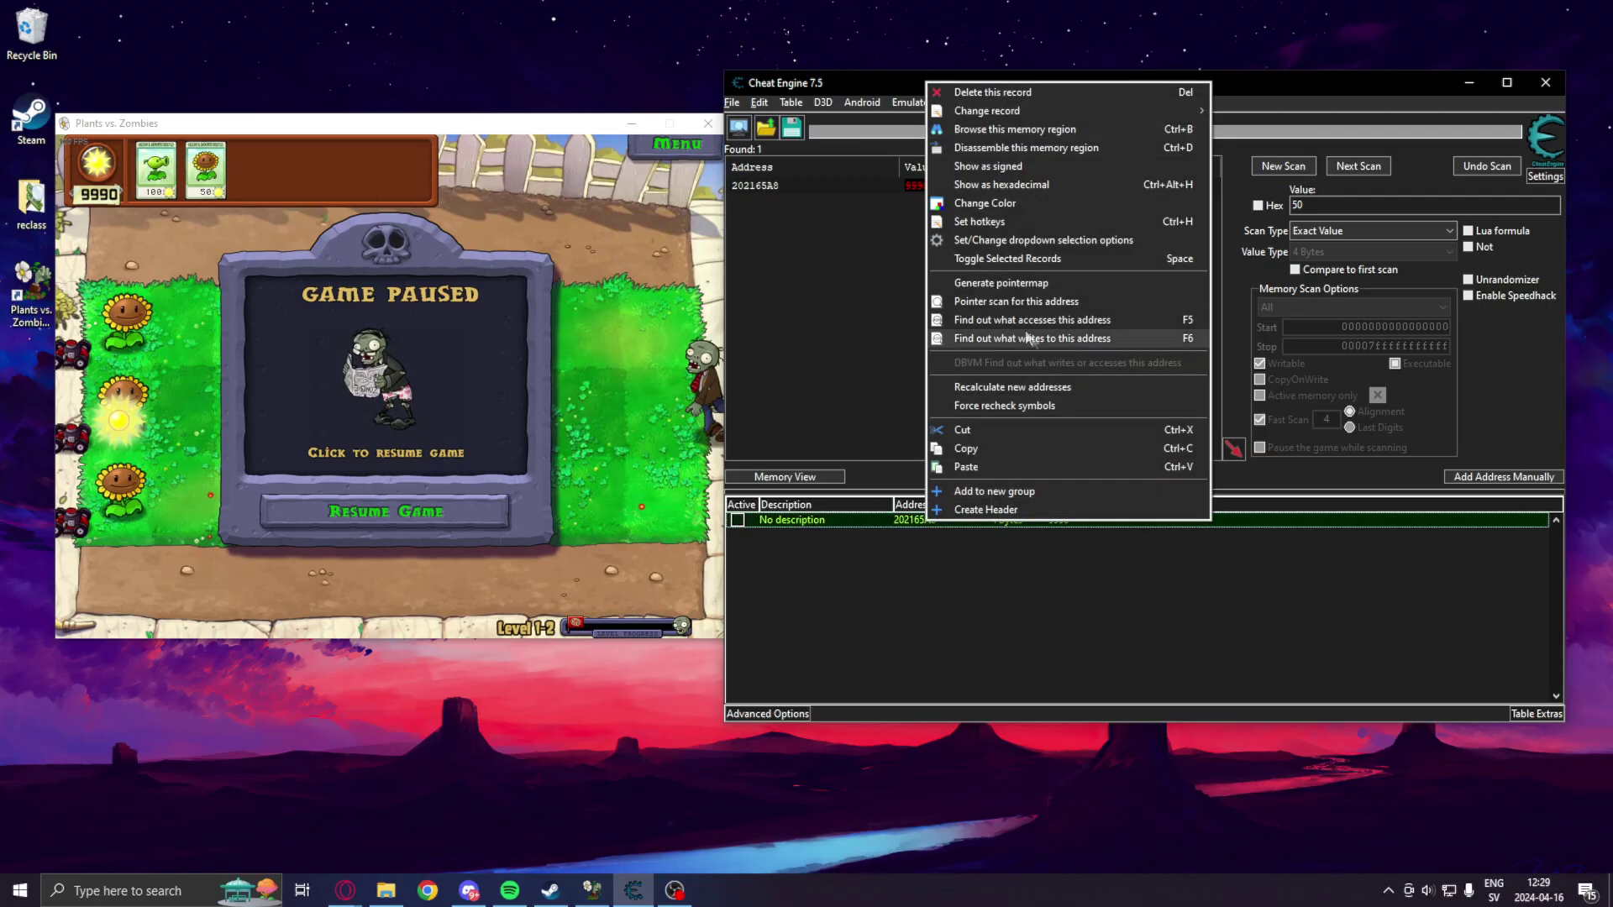
pyautogui.click(1051, 323)
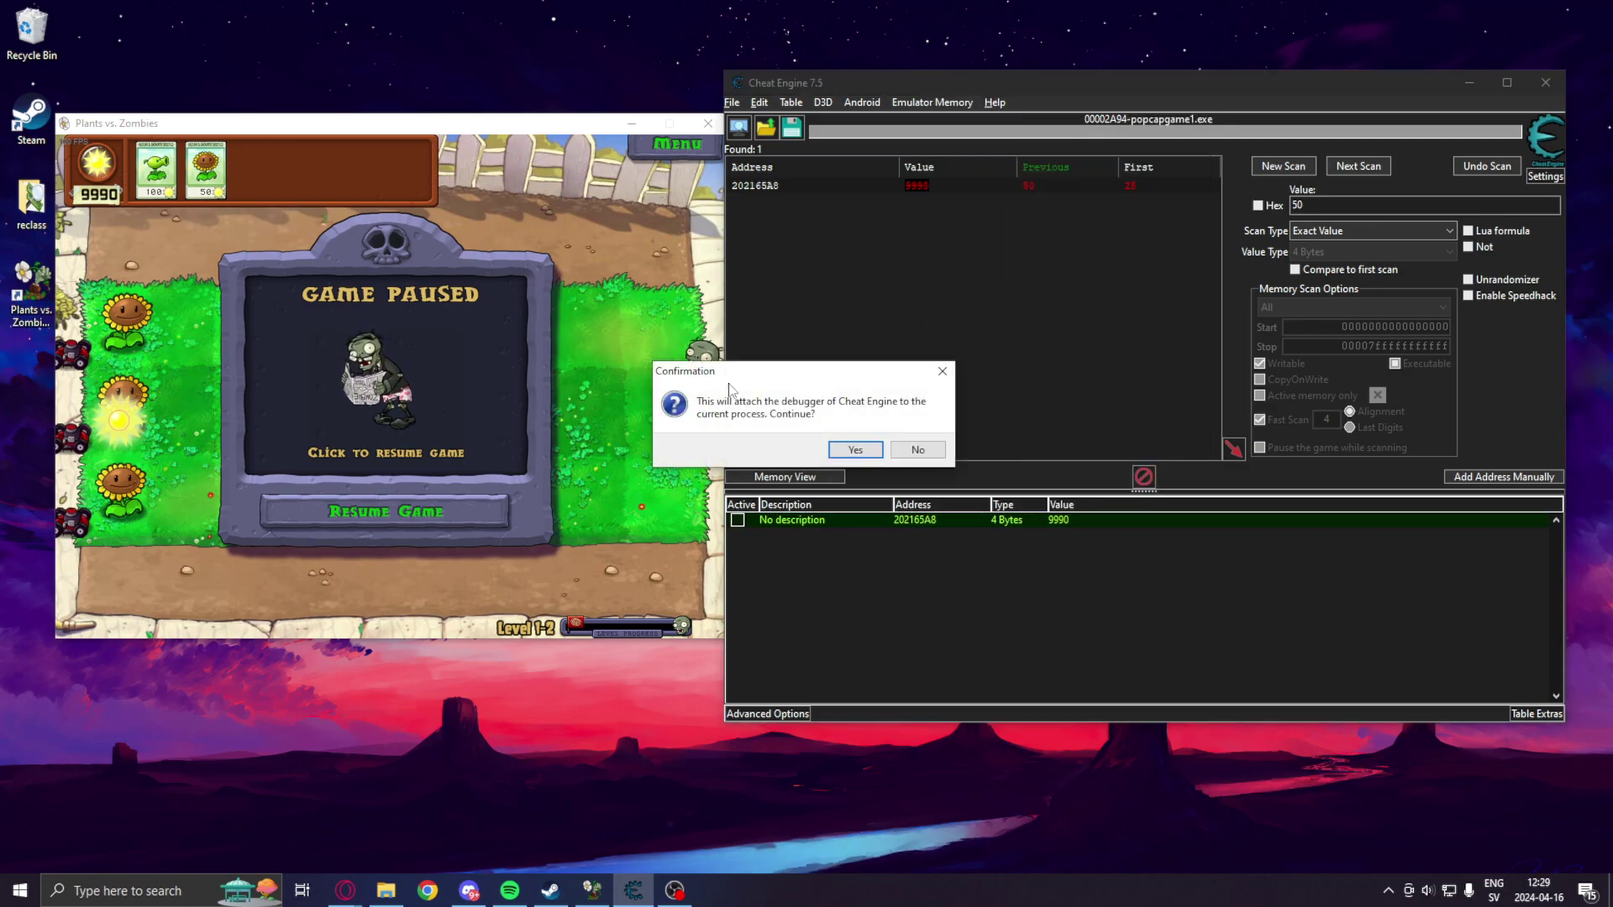
pyautogui.click(855, 448)
pyautogui.moveTo(583, 137); pyautogui.dragTo(1217, 213)
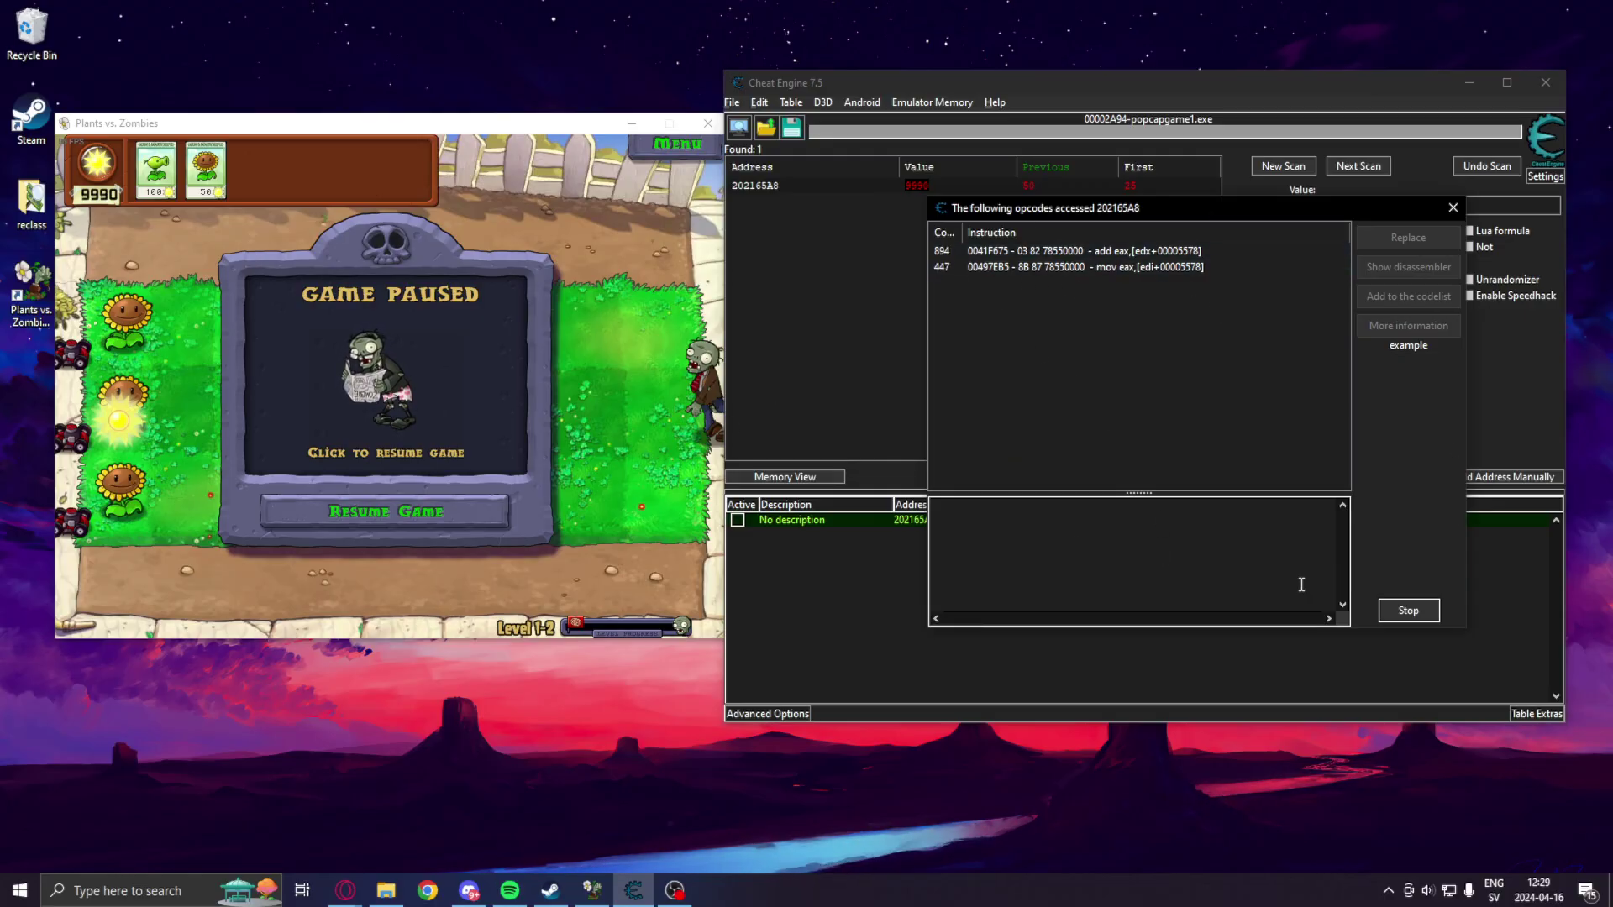
# Resume the game to record more accesses, inspect the mov ecx,[eax+00005578] instruction at 004363B9, and stop the access tracing
pyautogui.click(244, 257)
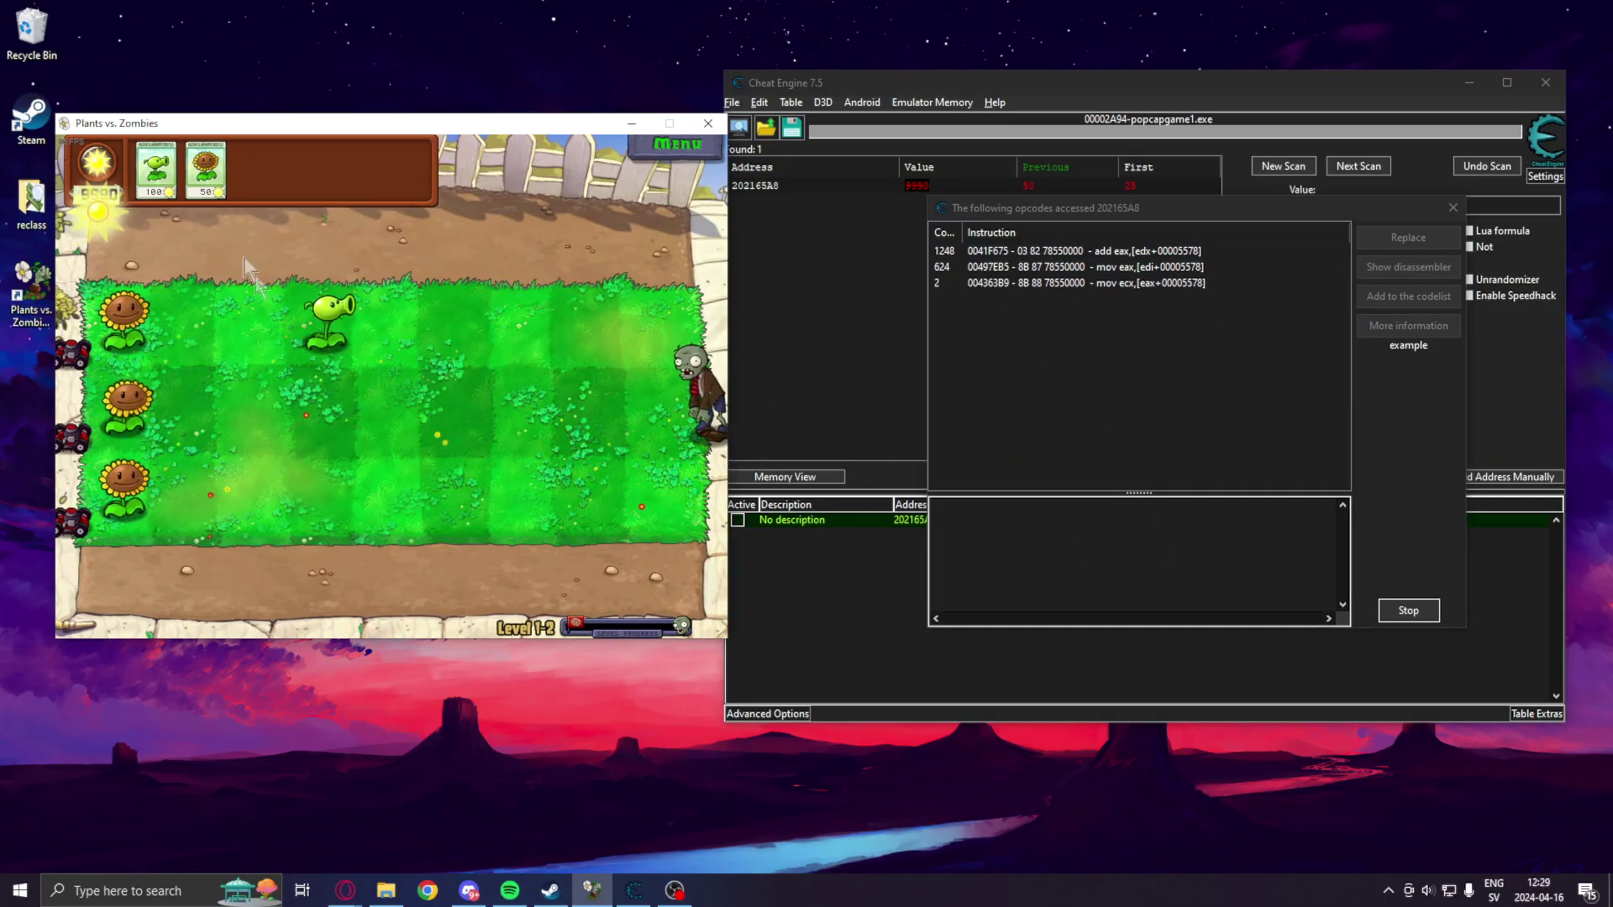
pyautogui.click(1050, 283)
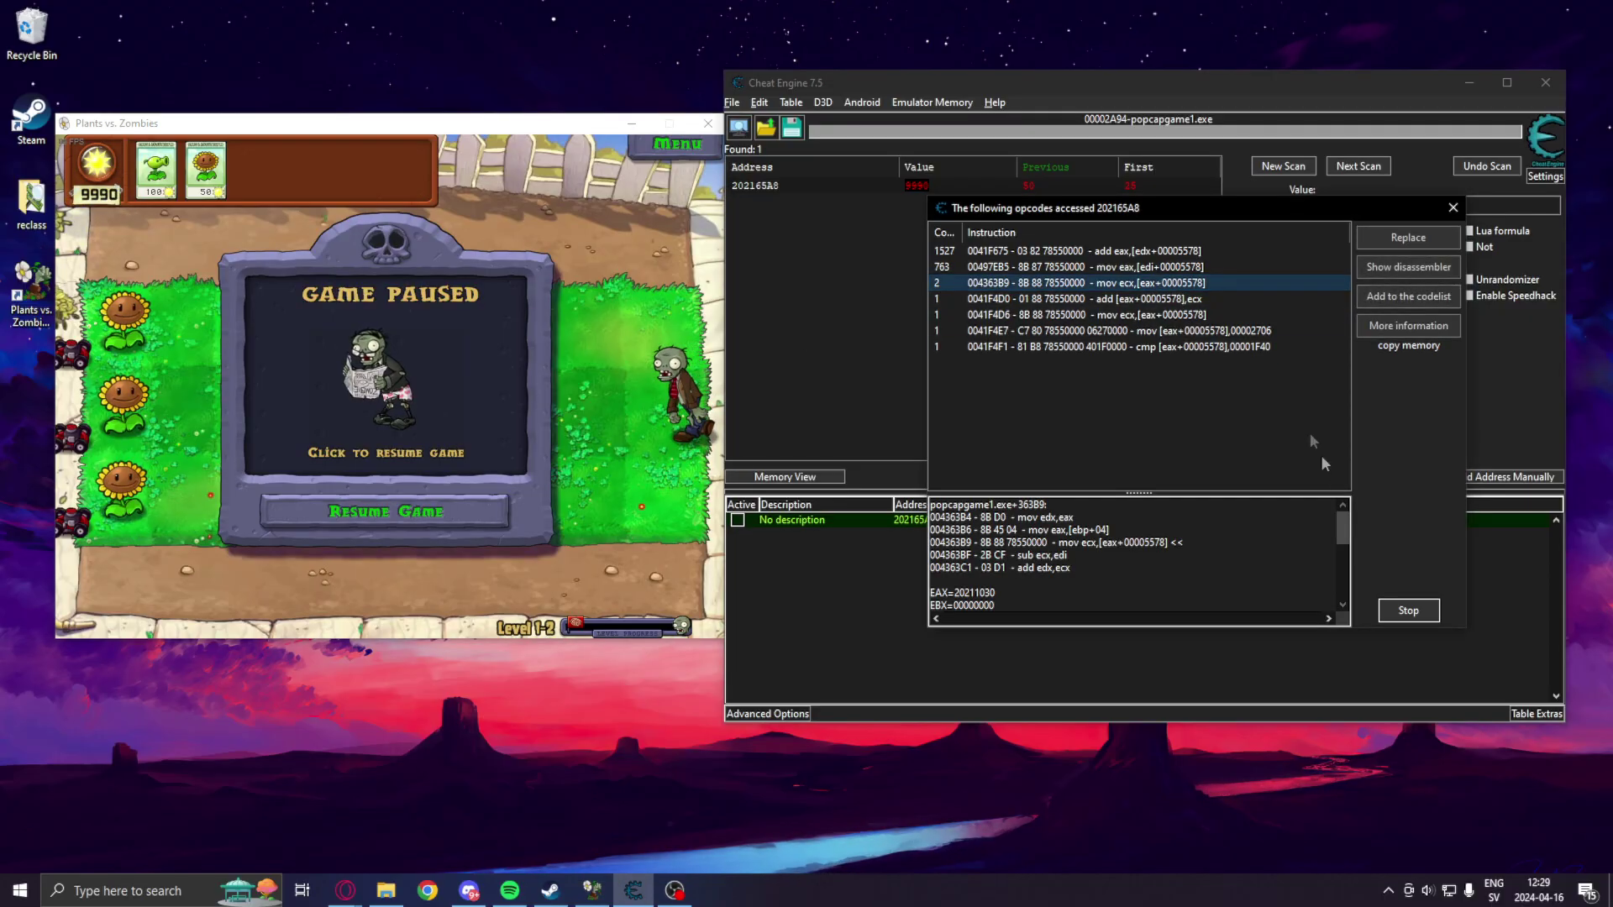
pyautogui.click(1408, 610)
pyautogui.moveTo(1293, 204); pyautogui.dragTo(1295, 203)
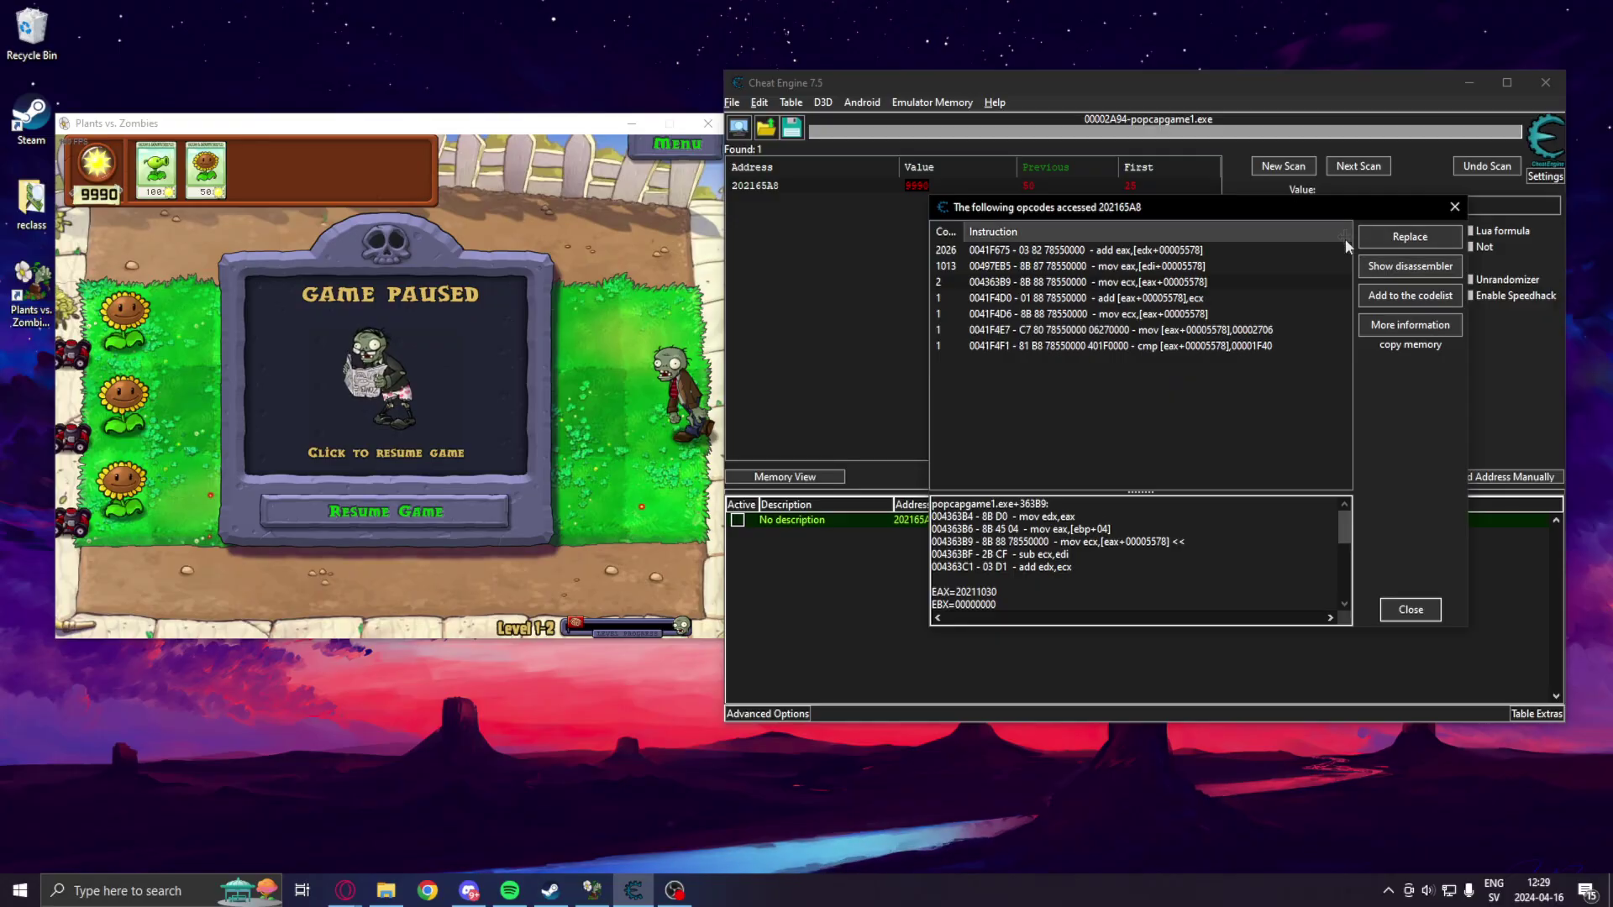